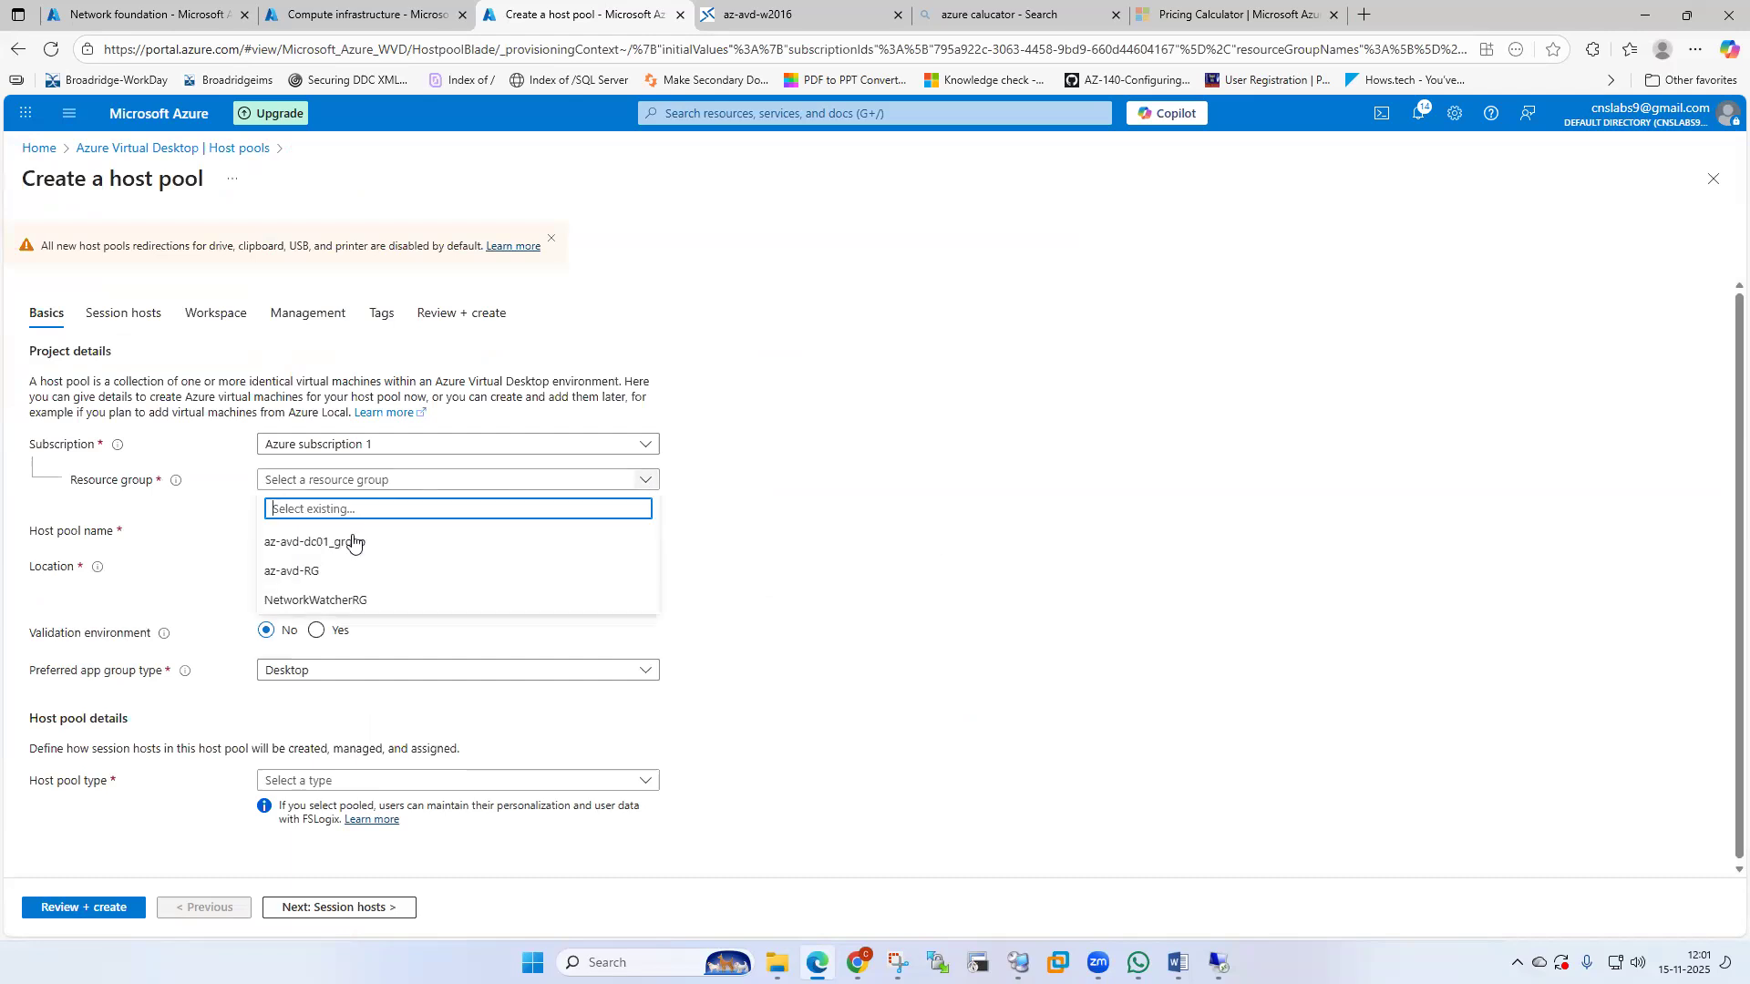
Choose resource group az-avd-RG and name the host pool az-avd-HP.
left_click(465, 571)
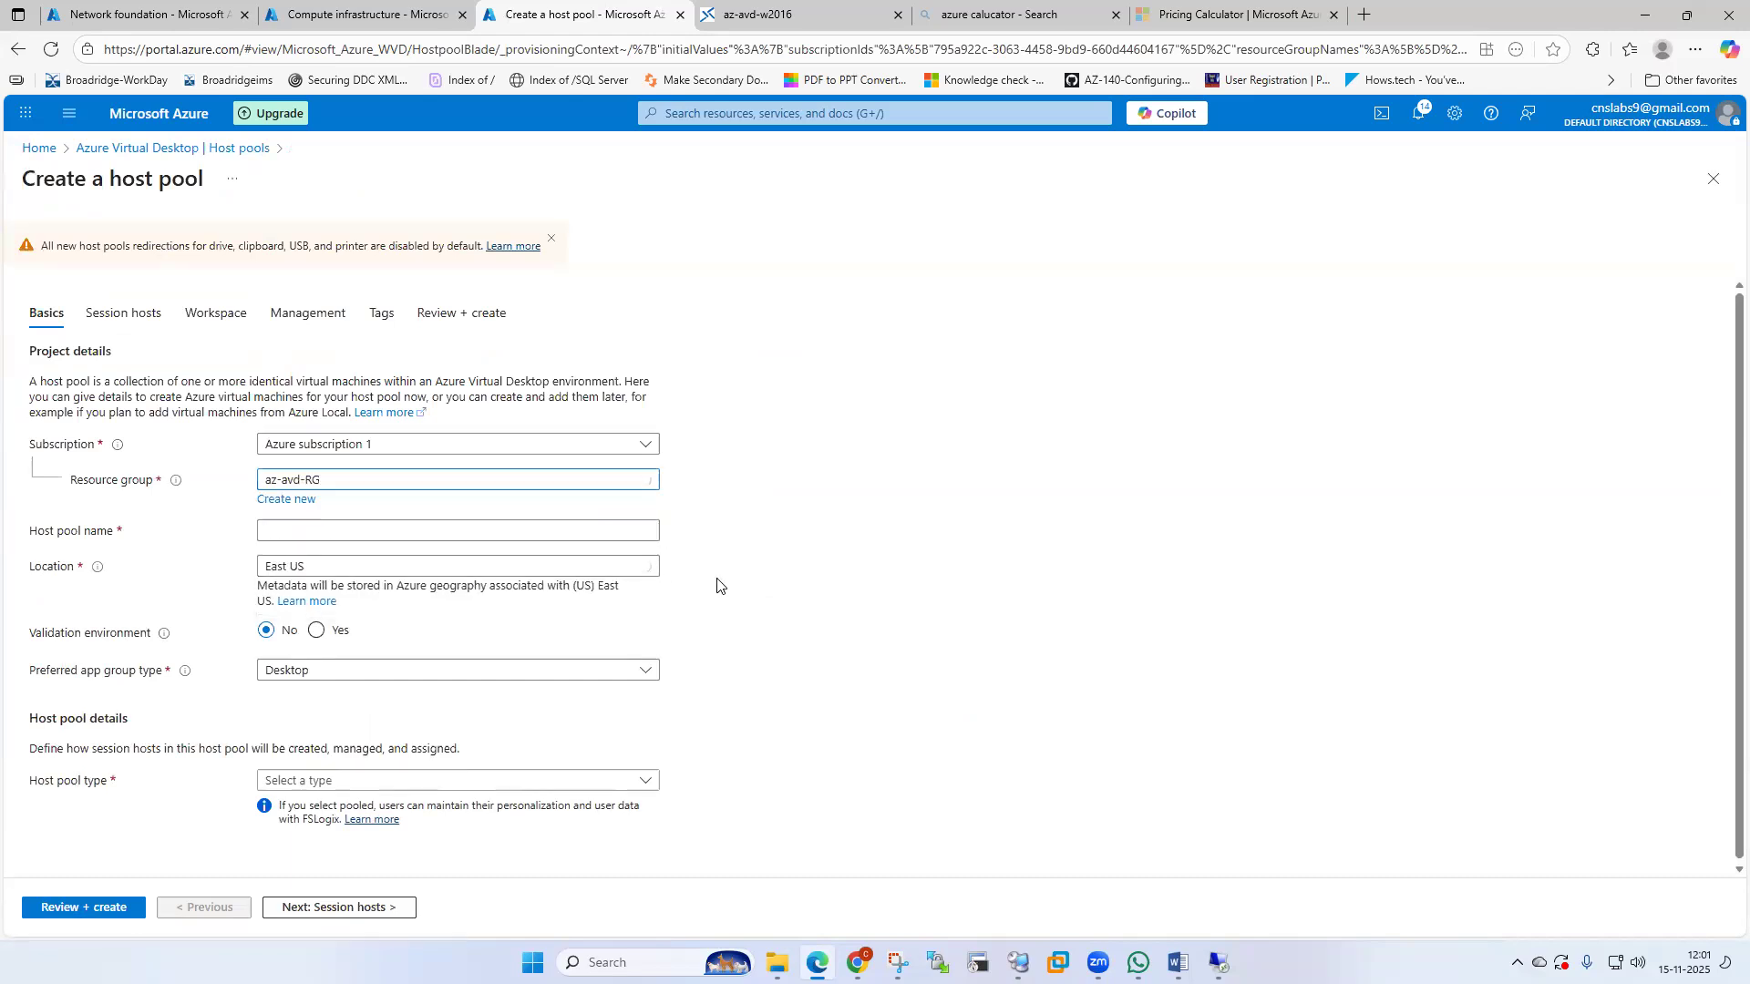
left_click(336, 540)
type("az-a")
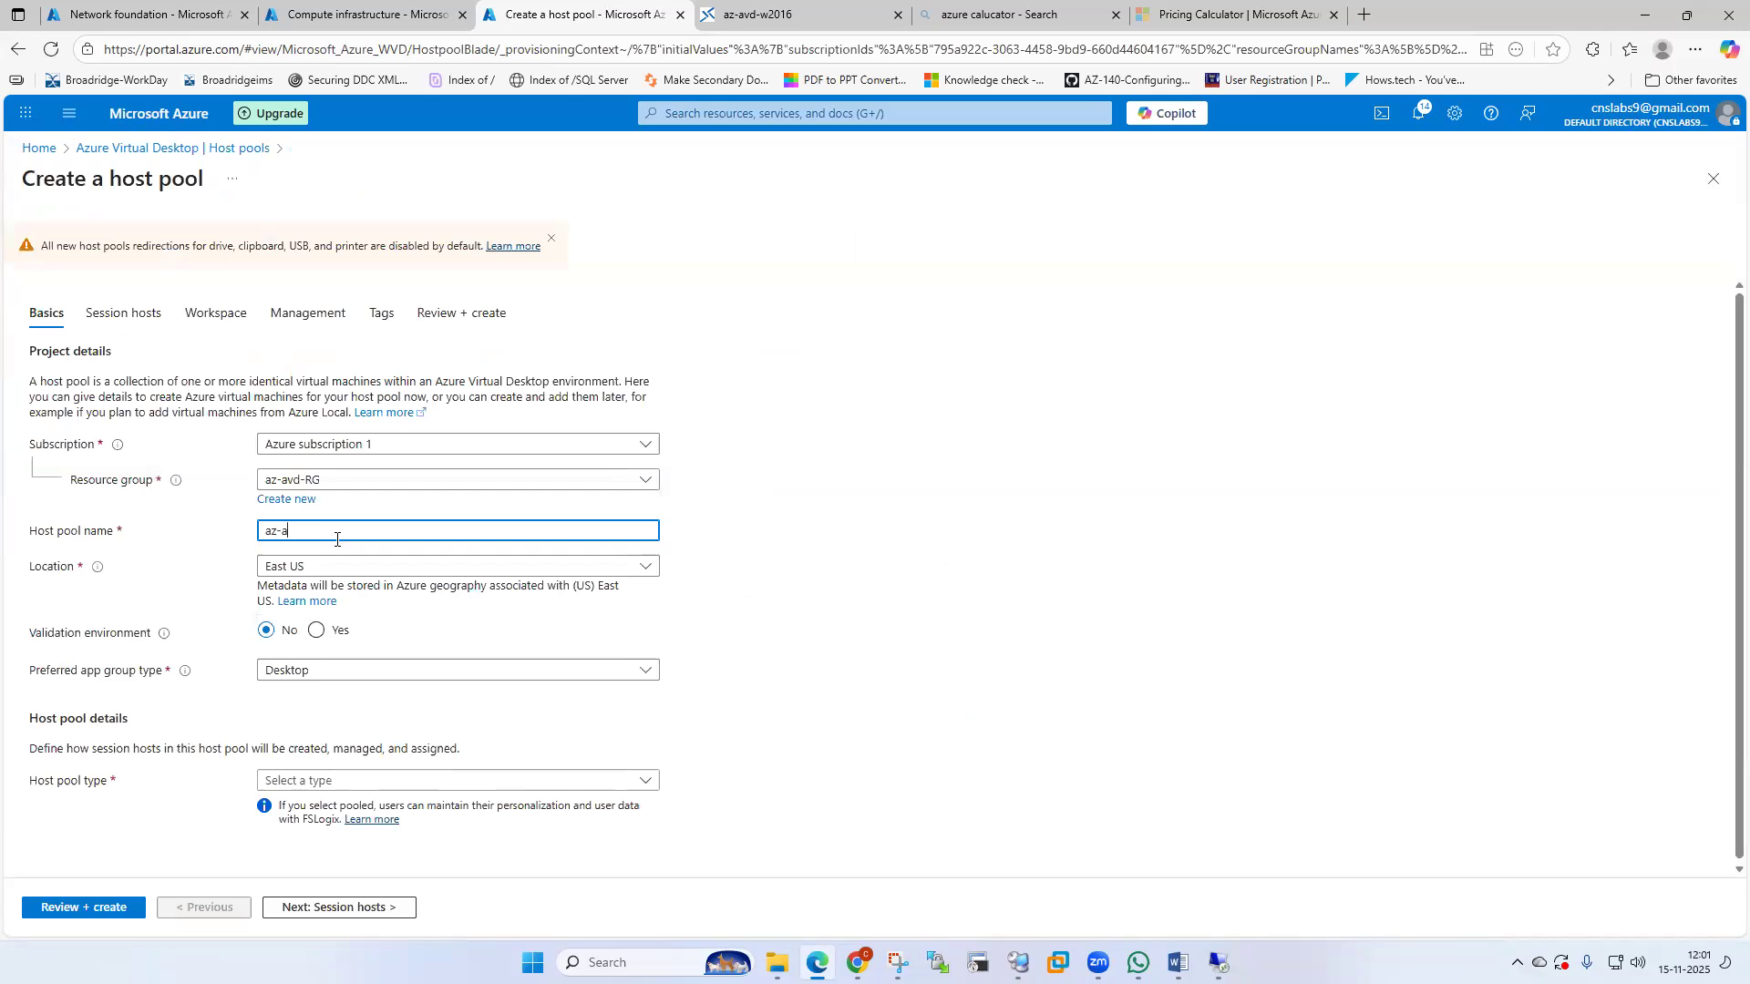
type("vd-HP")
Set the location to Central US and keep Desktop as the preferred app group type.
left_click(650, 566)
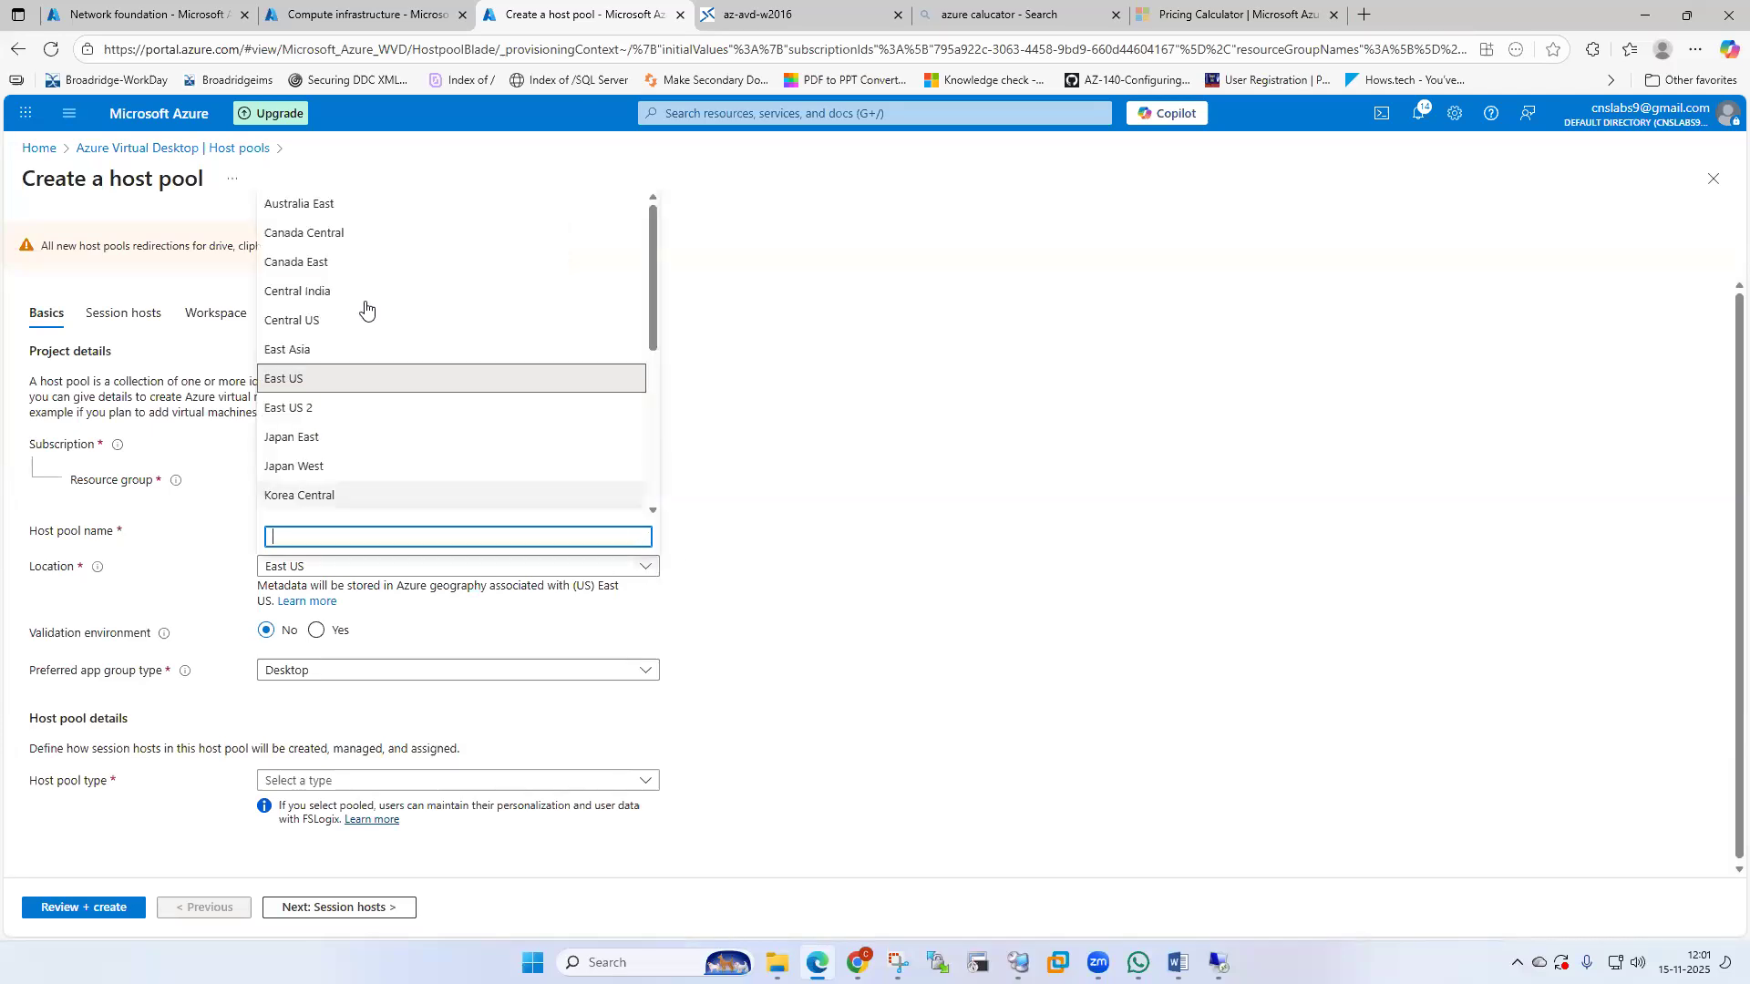
left_click(320, 320)
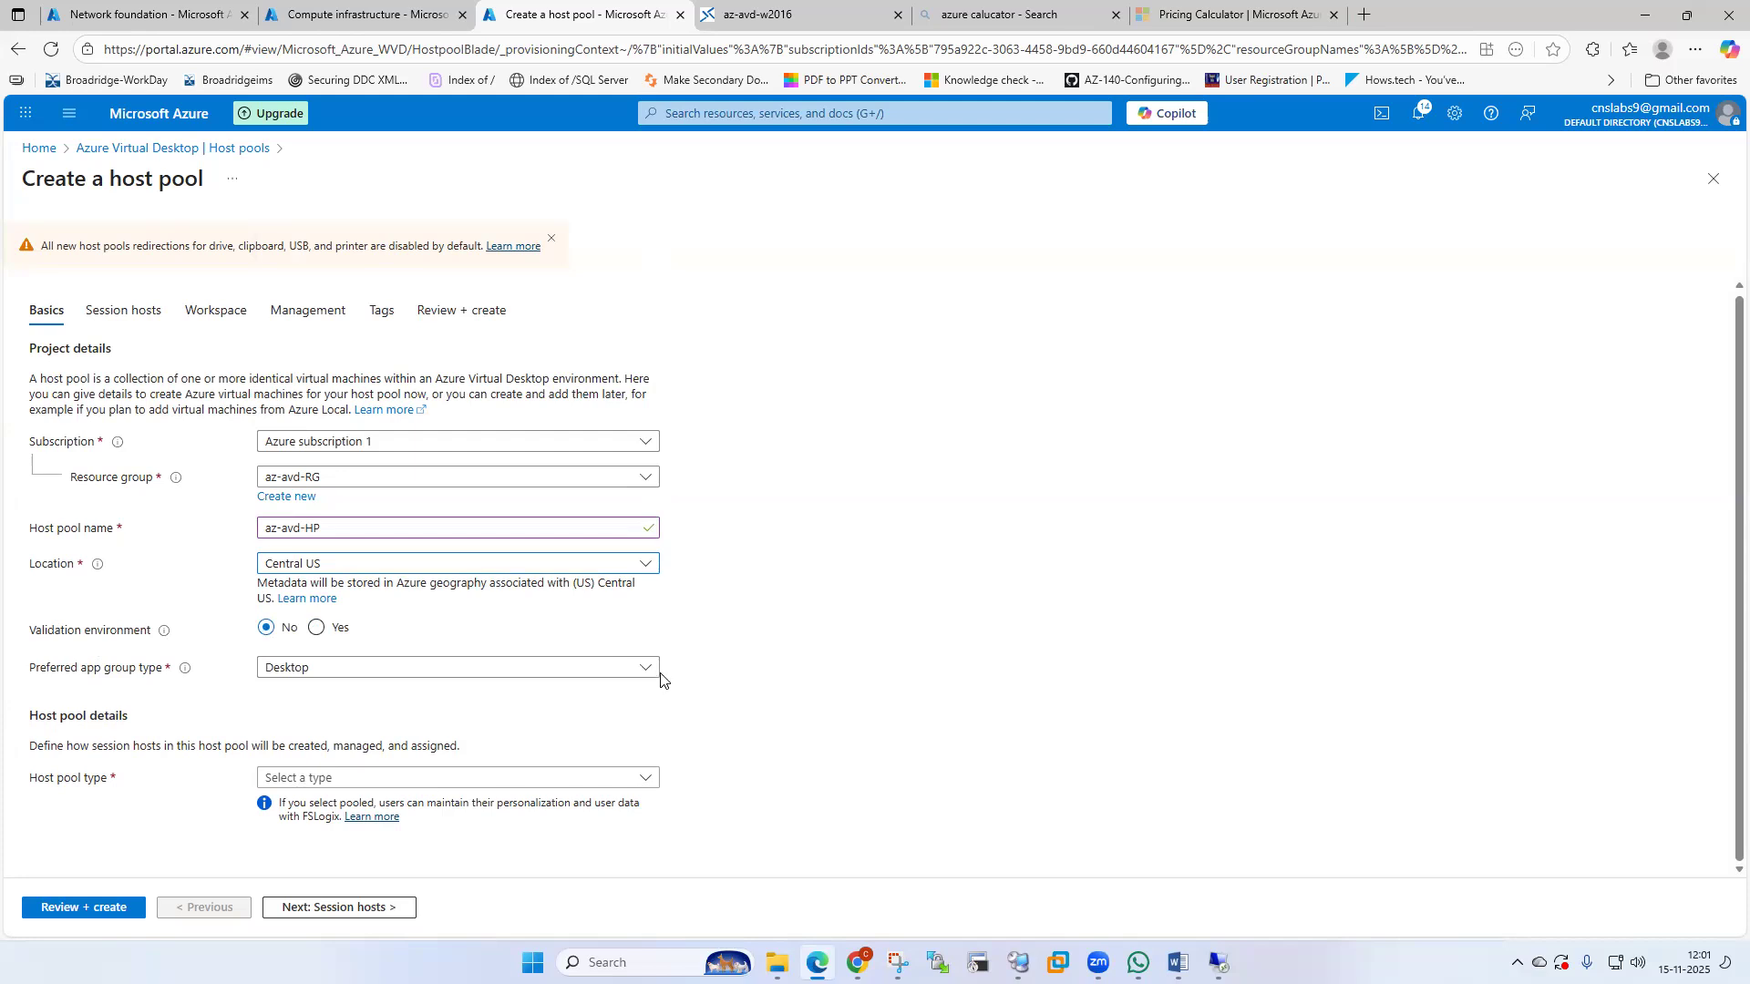
left_click(601, 668)
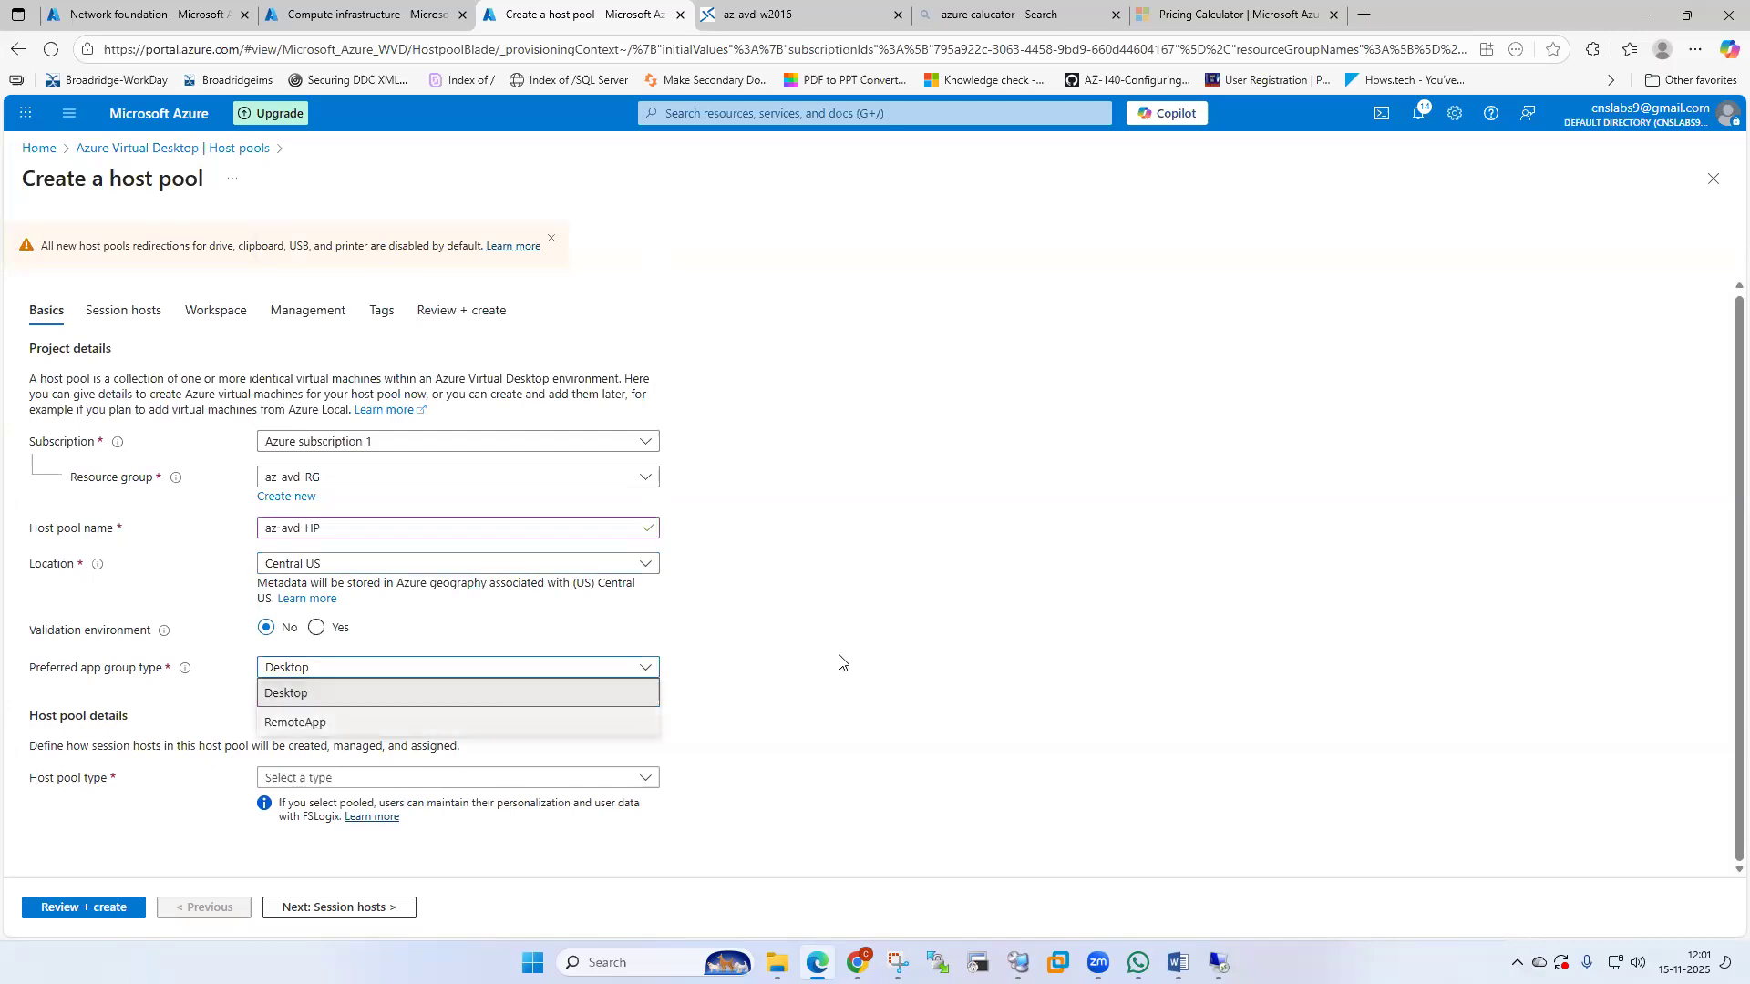
left_click(324, 699)
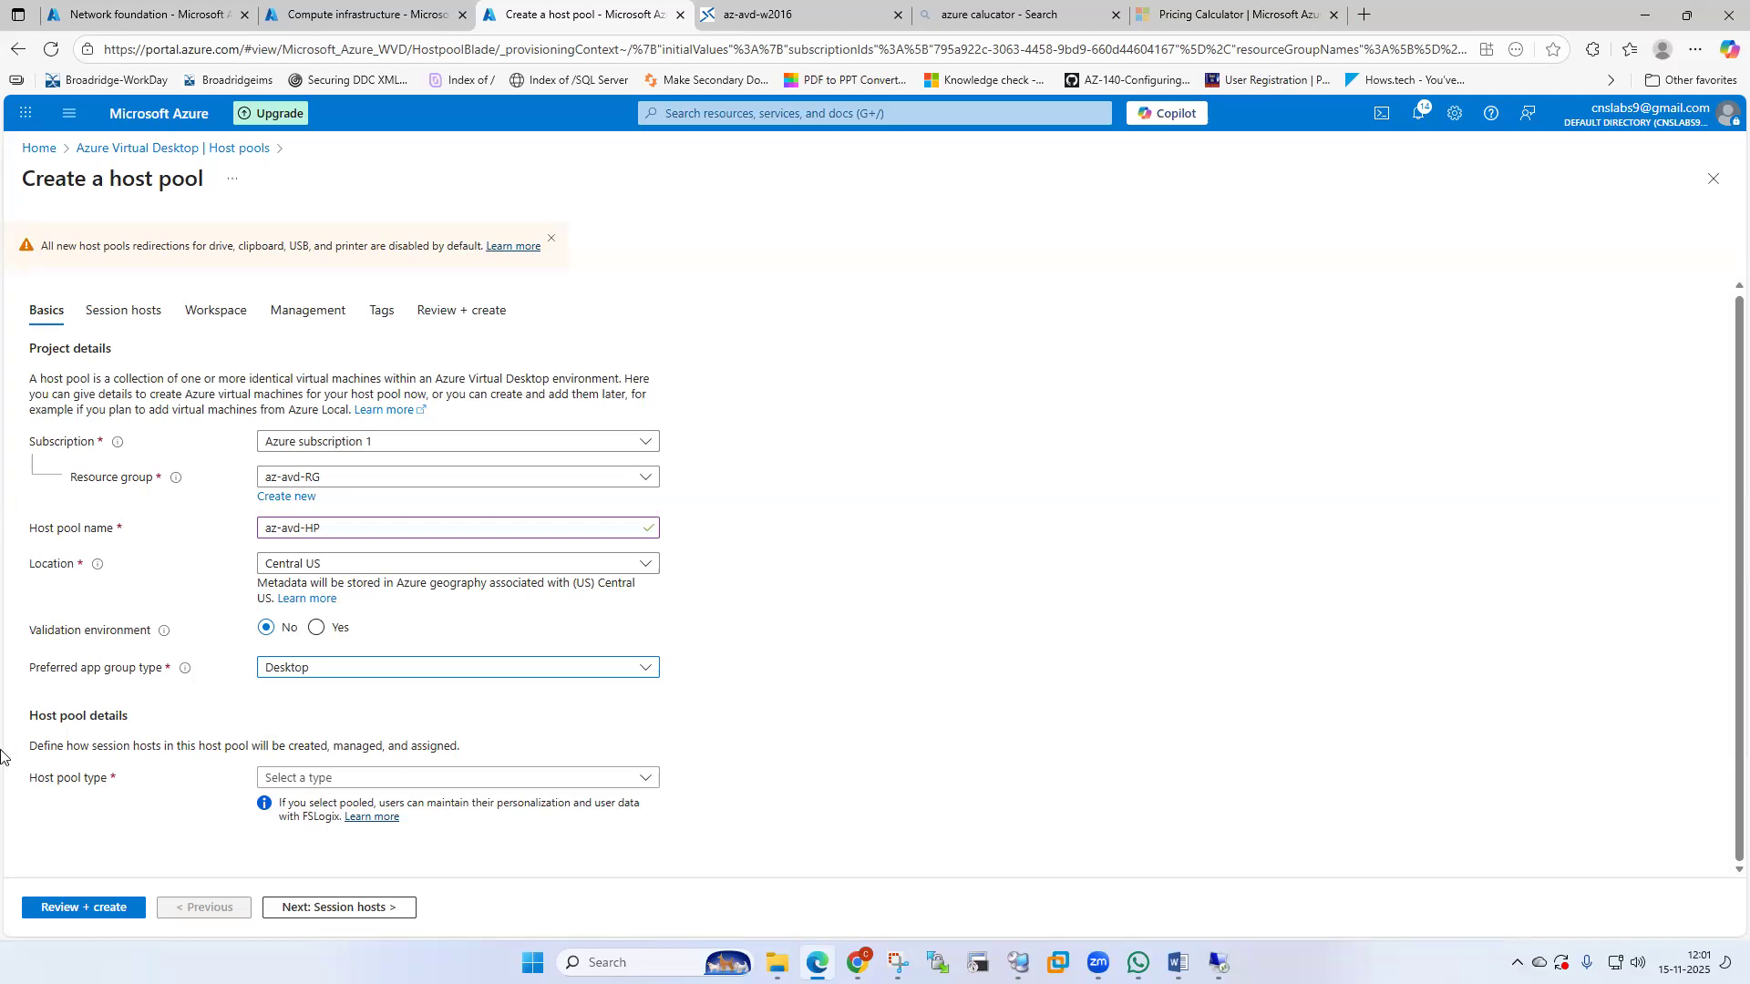
left_click(644, 781)
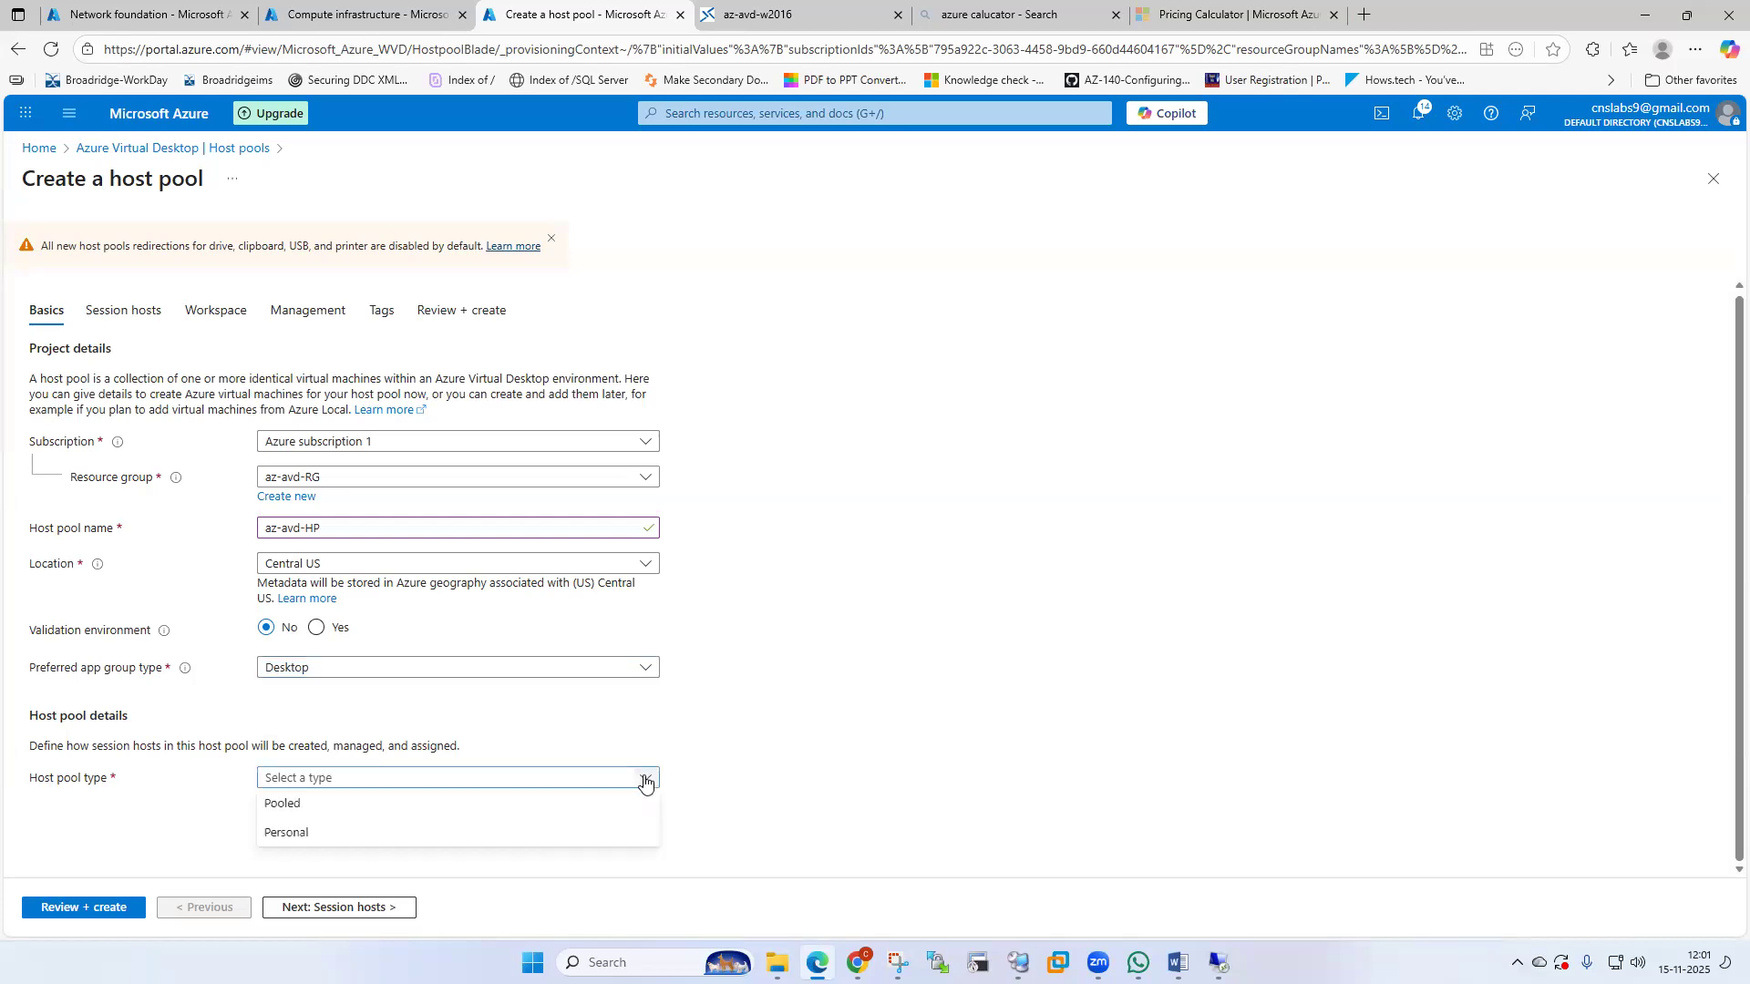
Make the host pool Pooled with RemoteApp as the preferred app group type.
left_click(298, 806)
scroll(1107, 737, "down", 2)
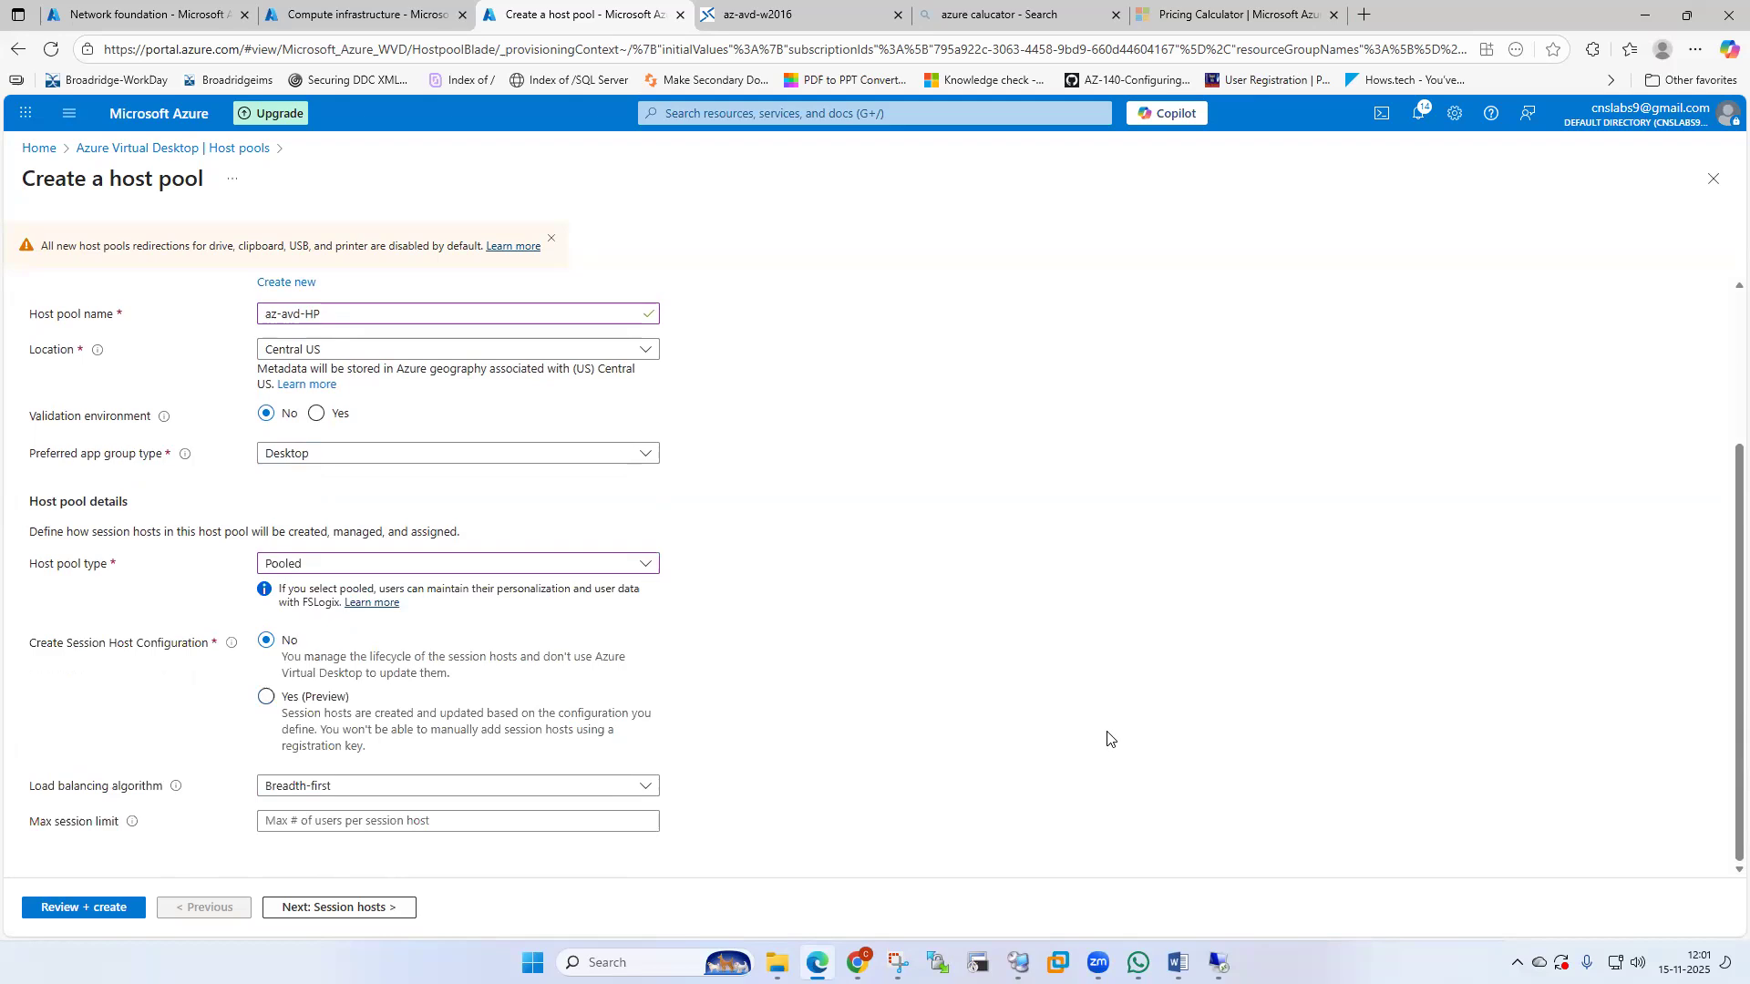
left_click(335, 456)
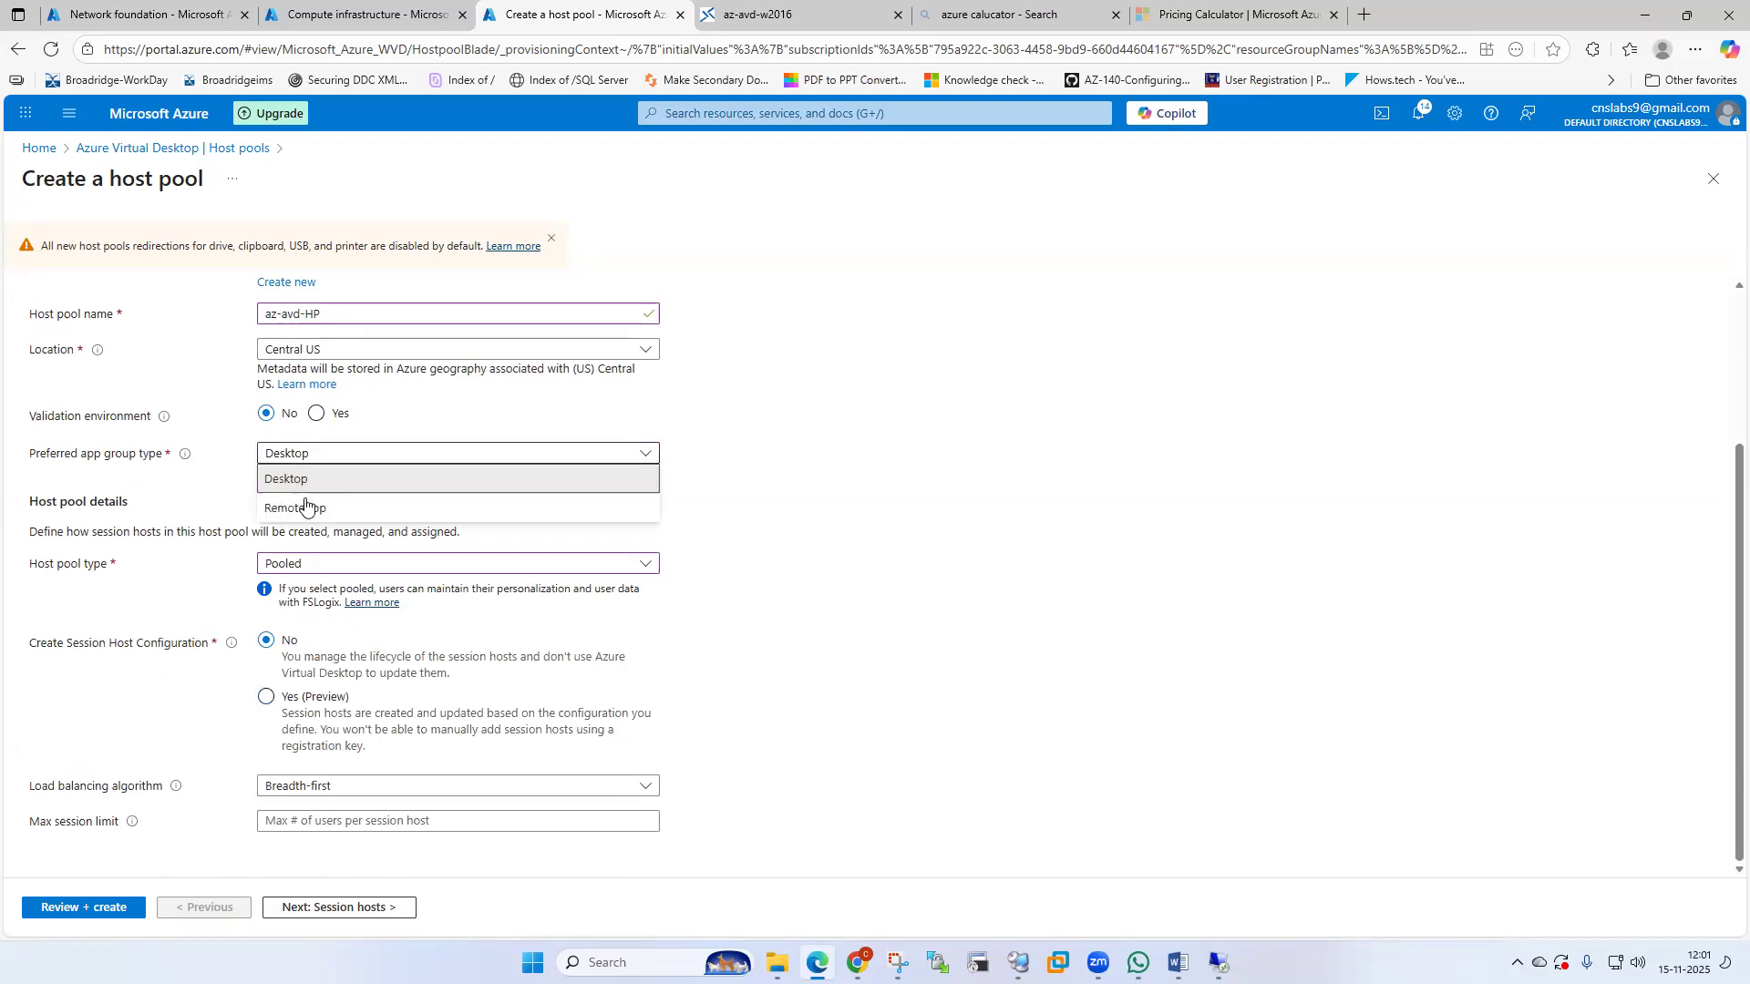
left_click(305, 508)
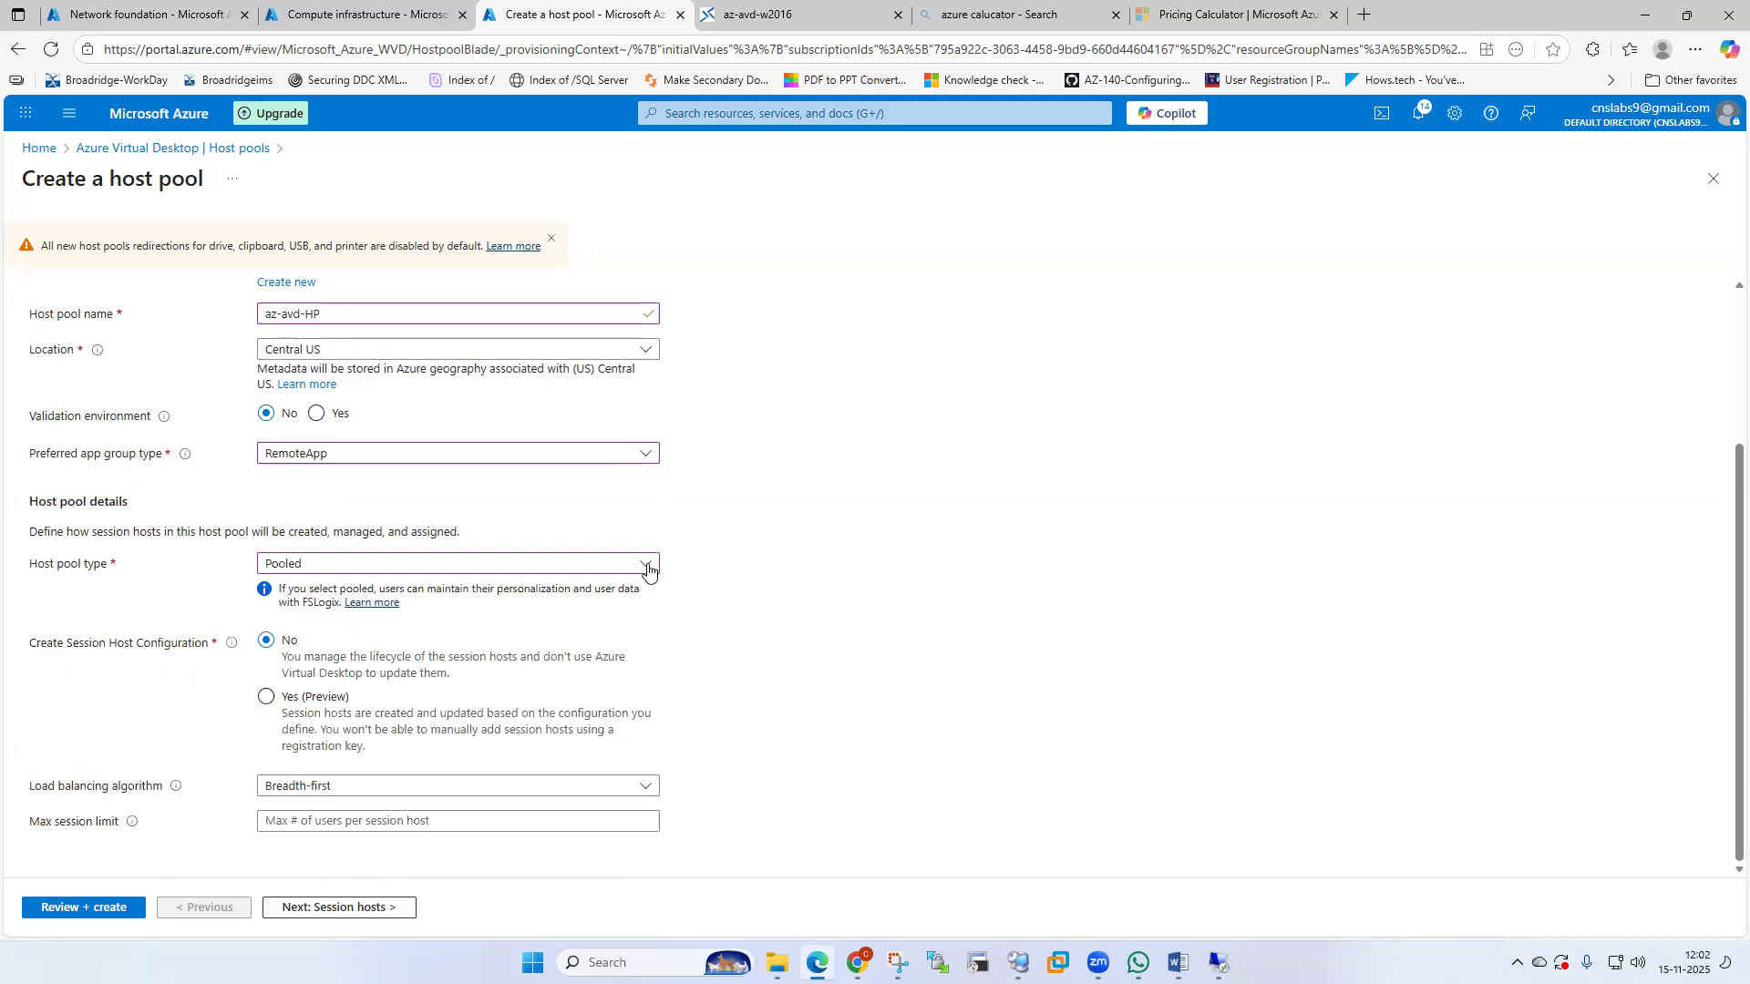
left_click(648, 570)
left_click(480, 535)
Use Breadth-first load balancing with a 15-session limit, then proceed to Session hosts.
left_click(484, 798)
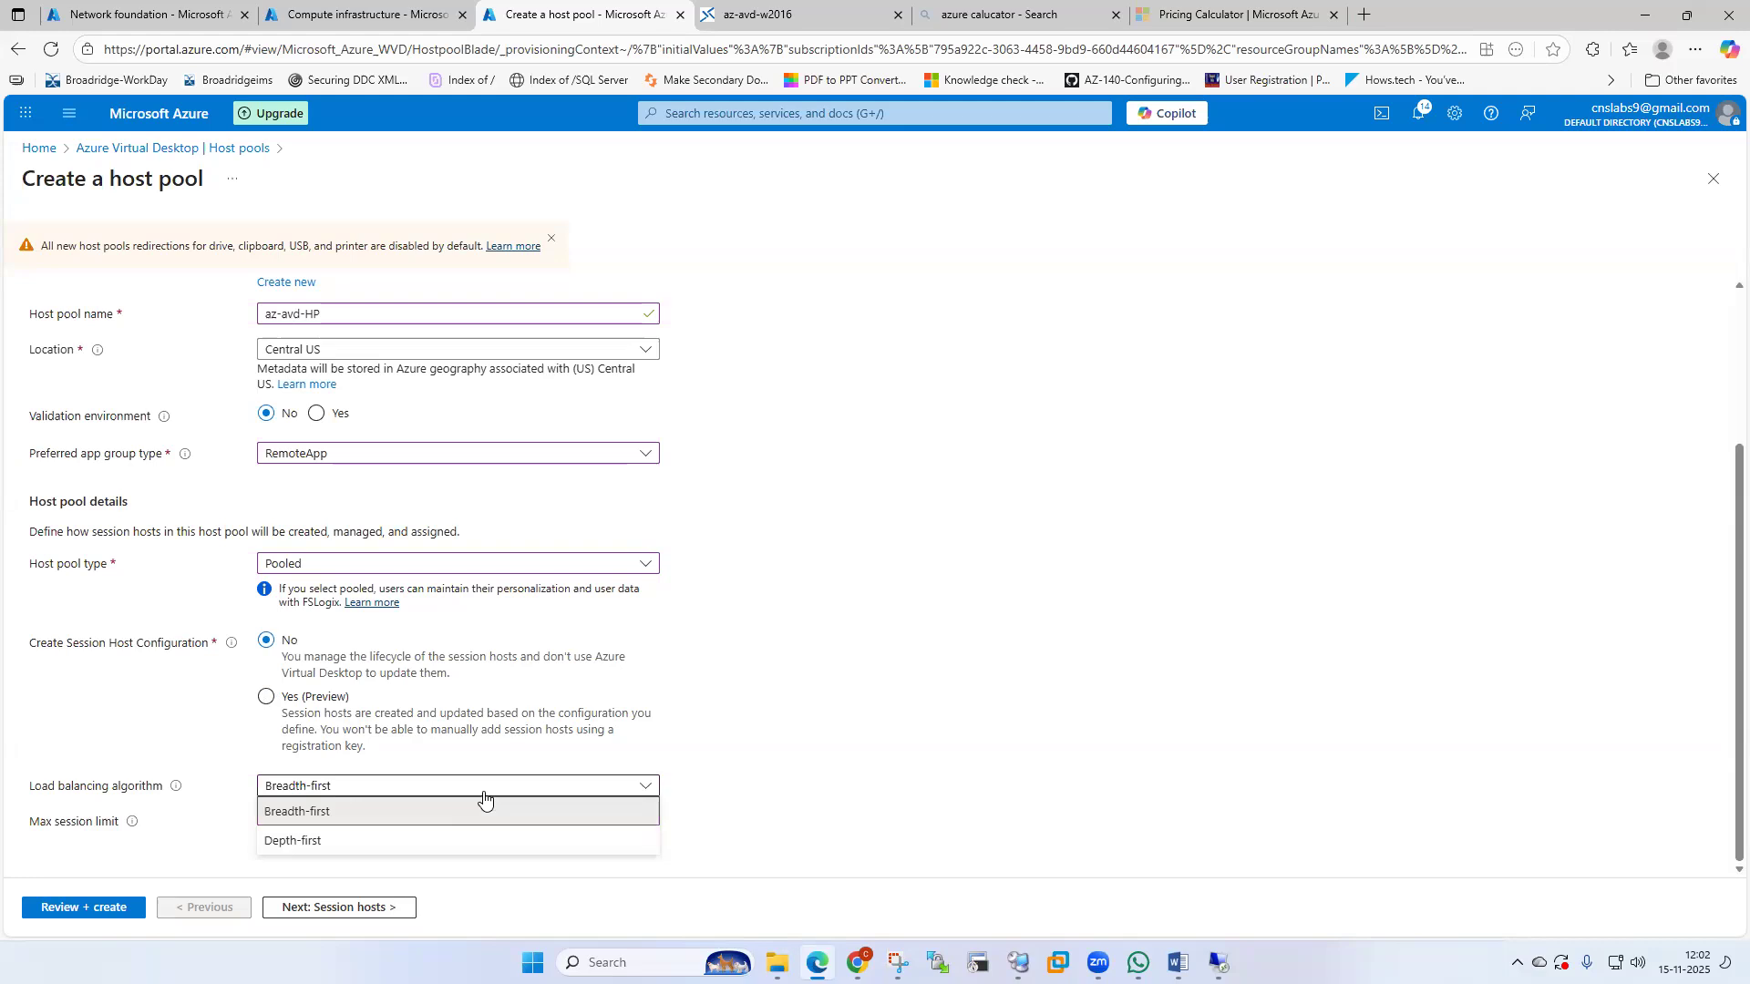
left_click(353, 852)
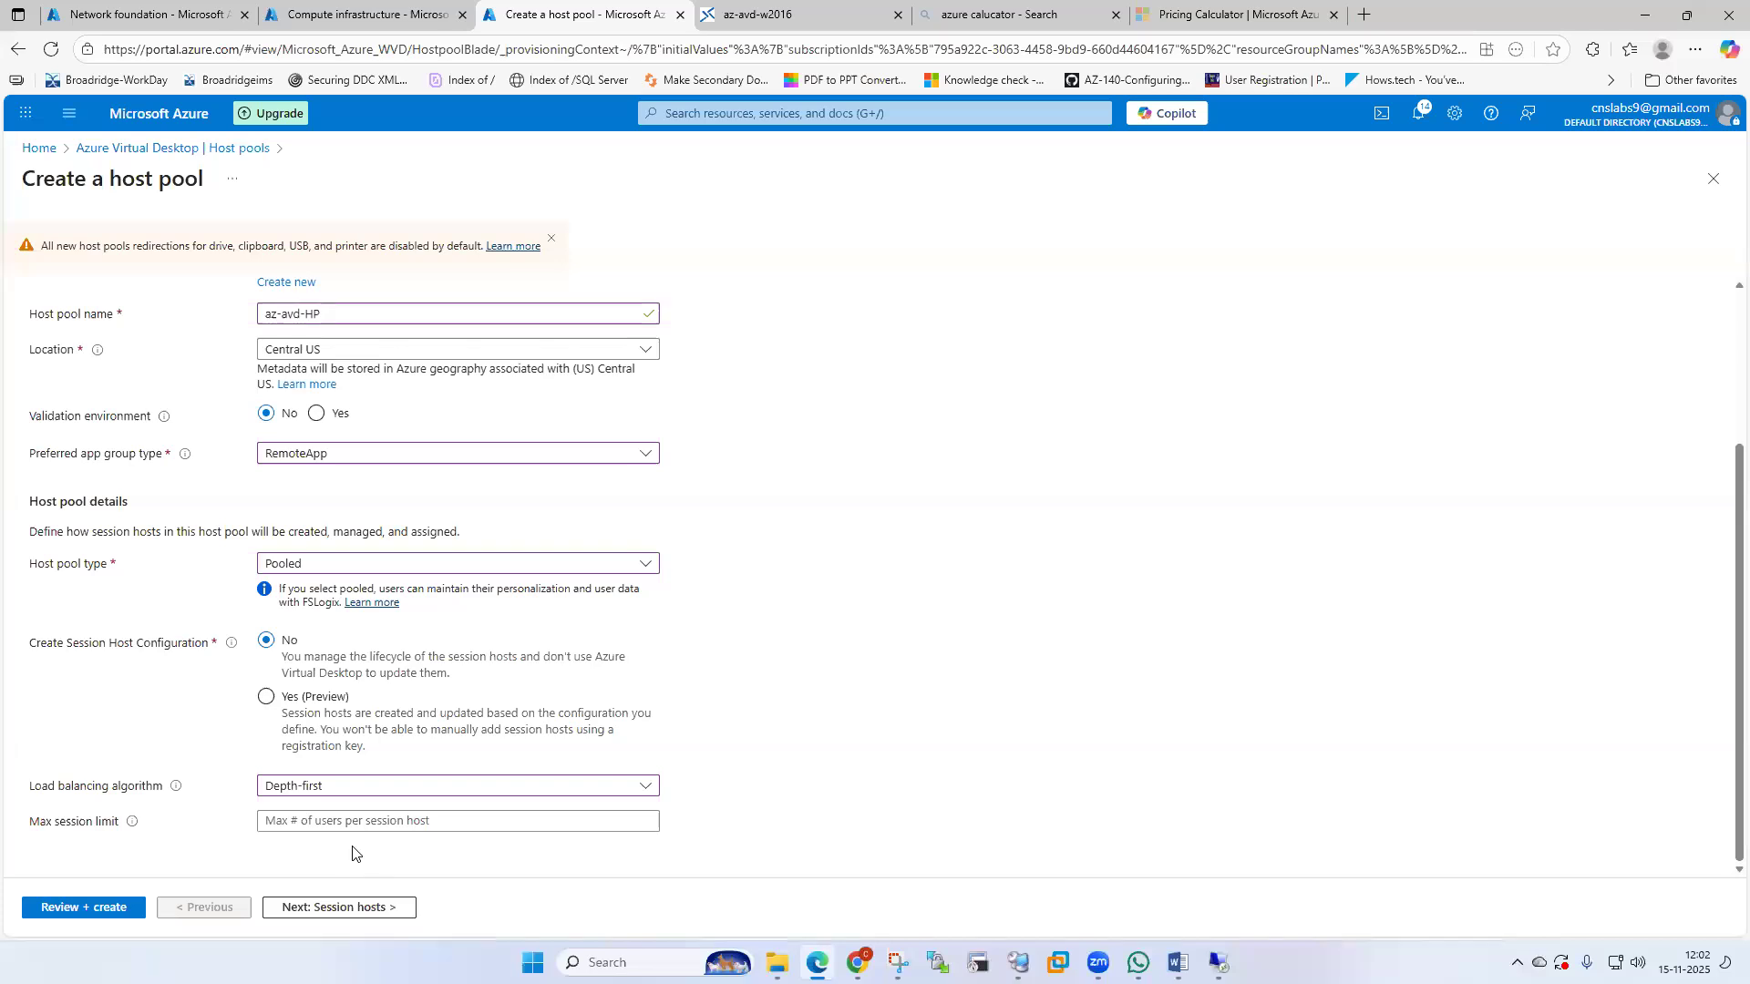
left_click(575, 790)
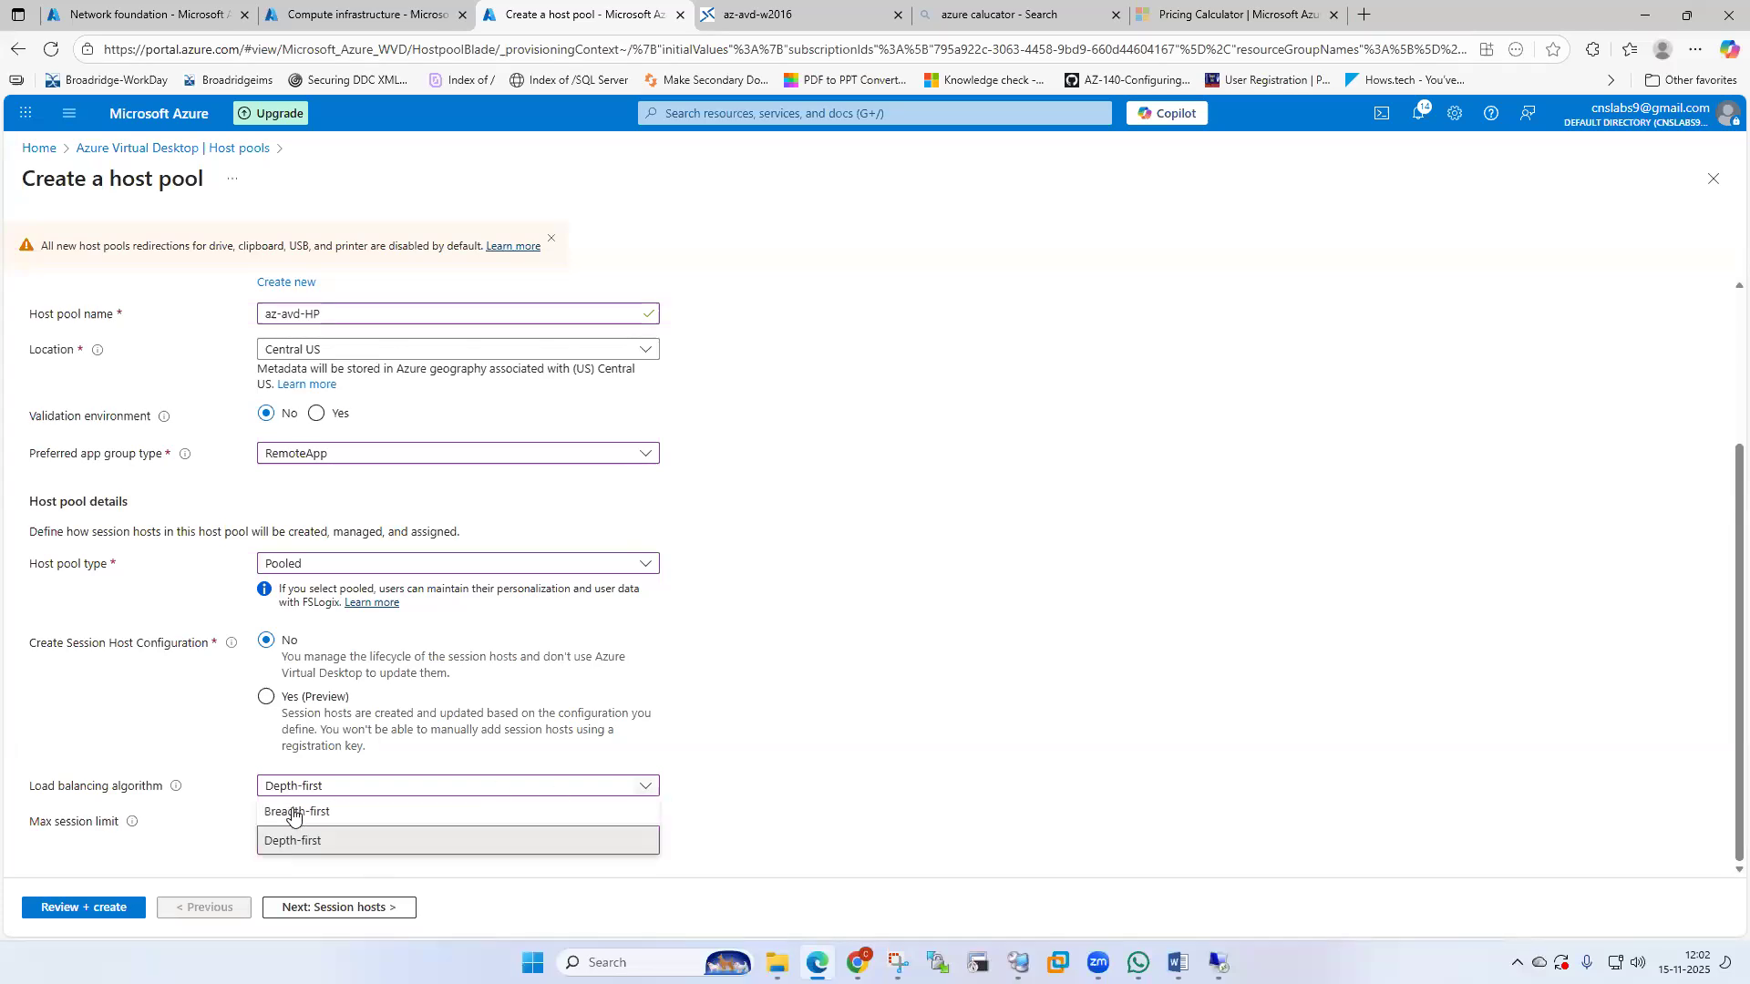
left_click(293, 812)
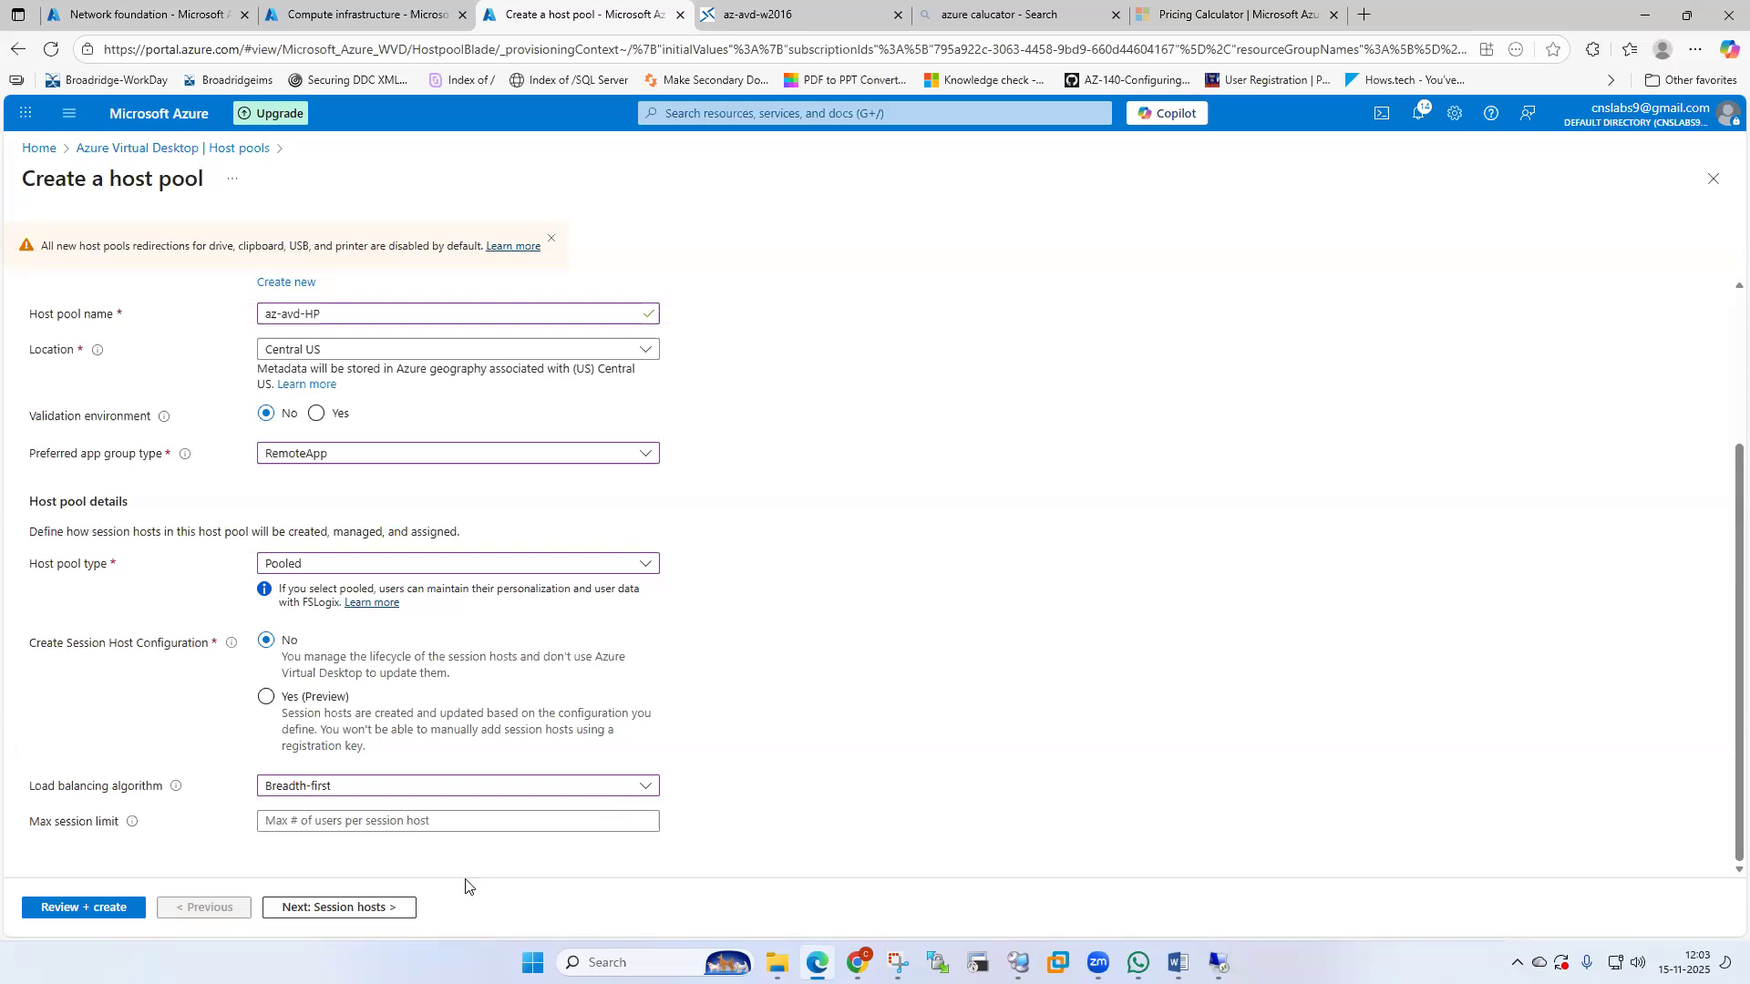
left_click(478, 820)
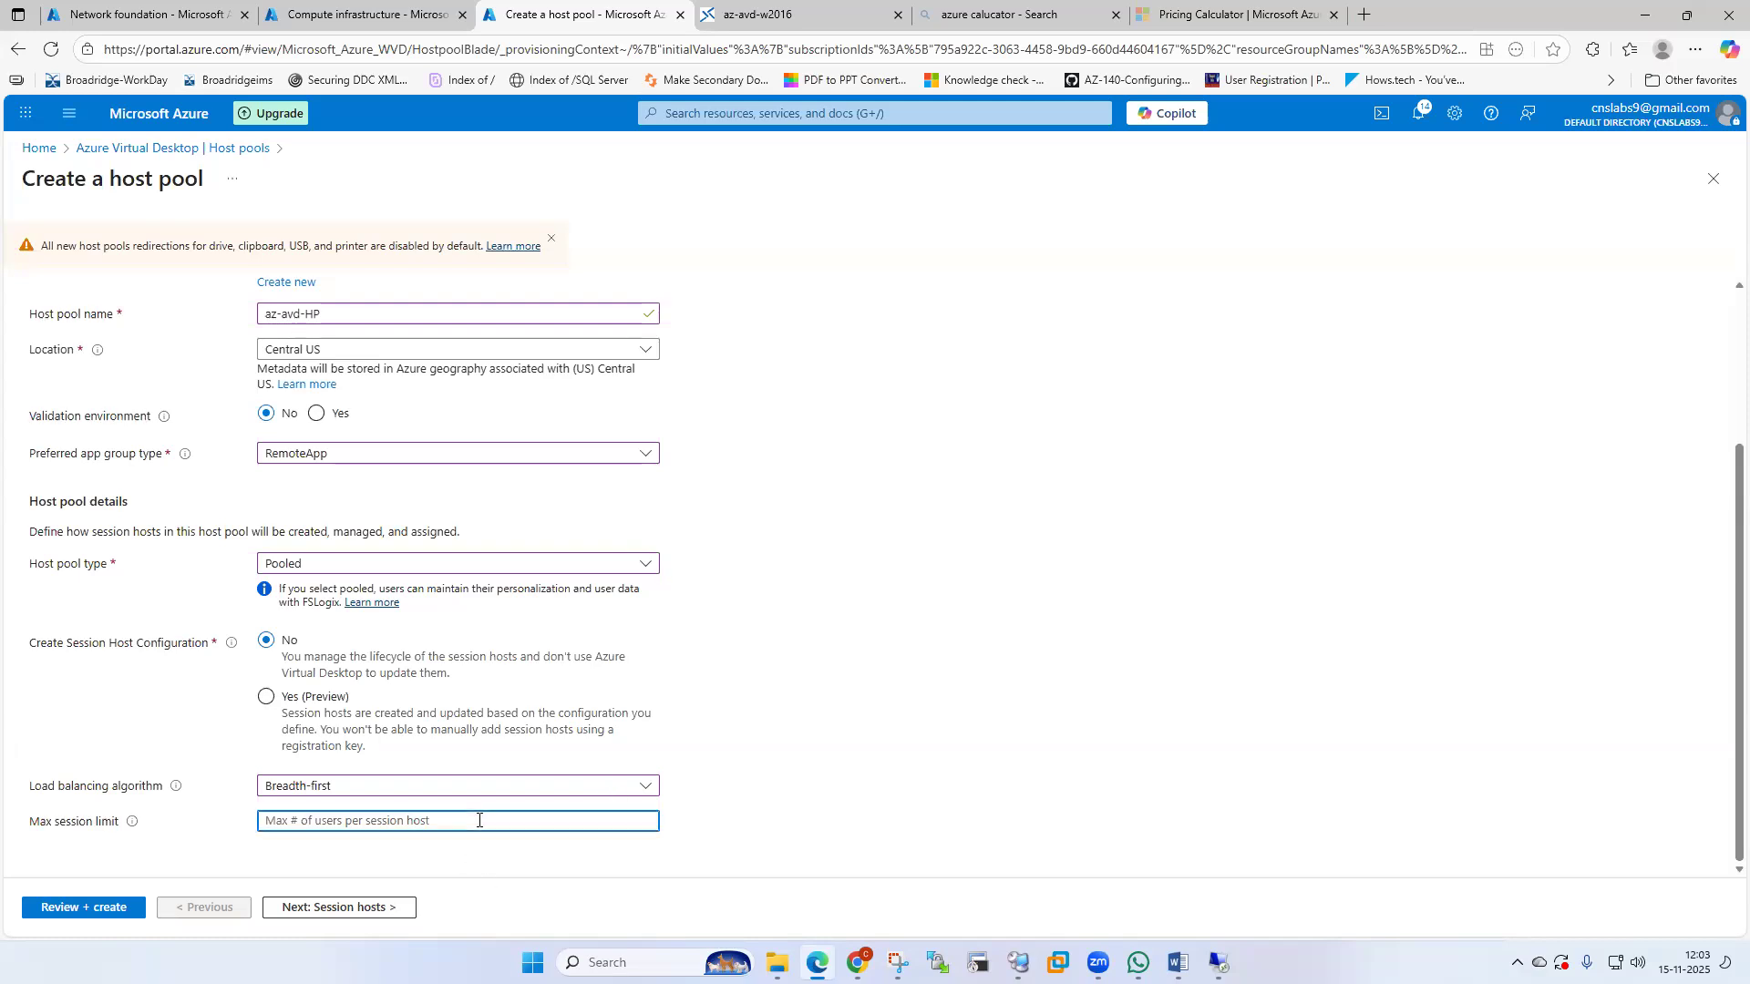
type("15")
left_click(329, 912)
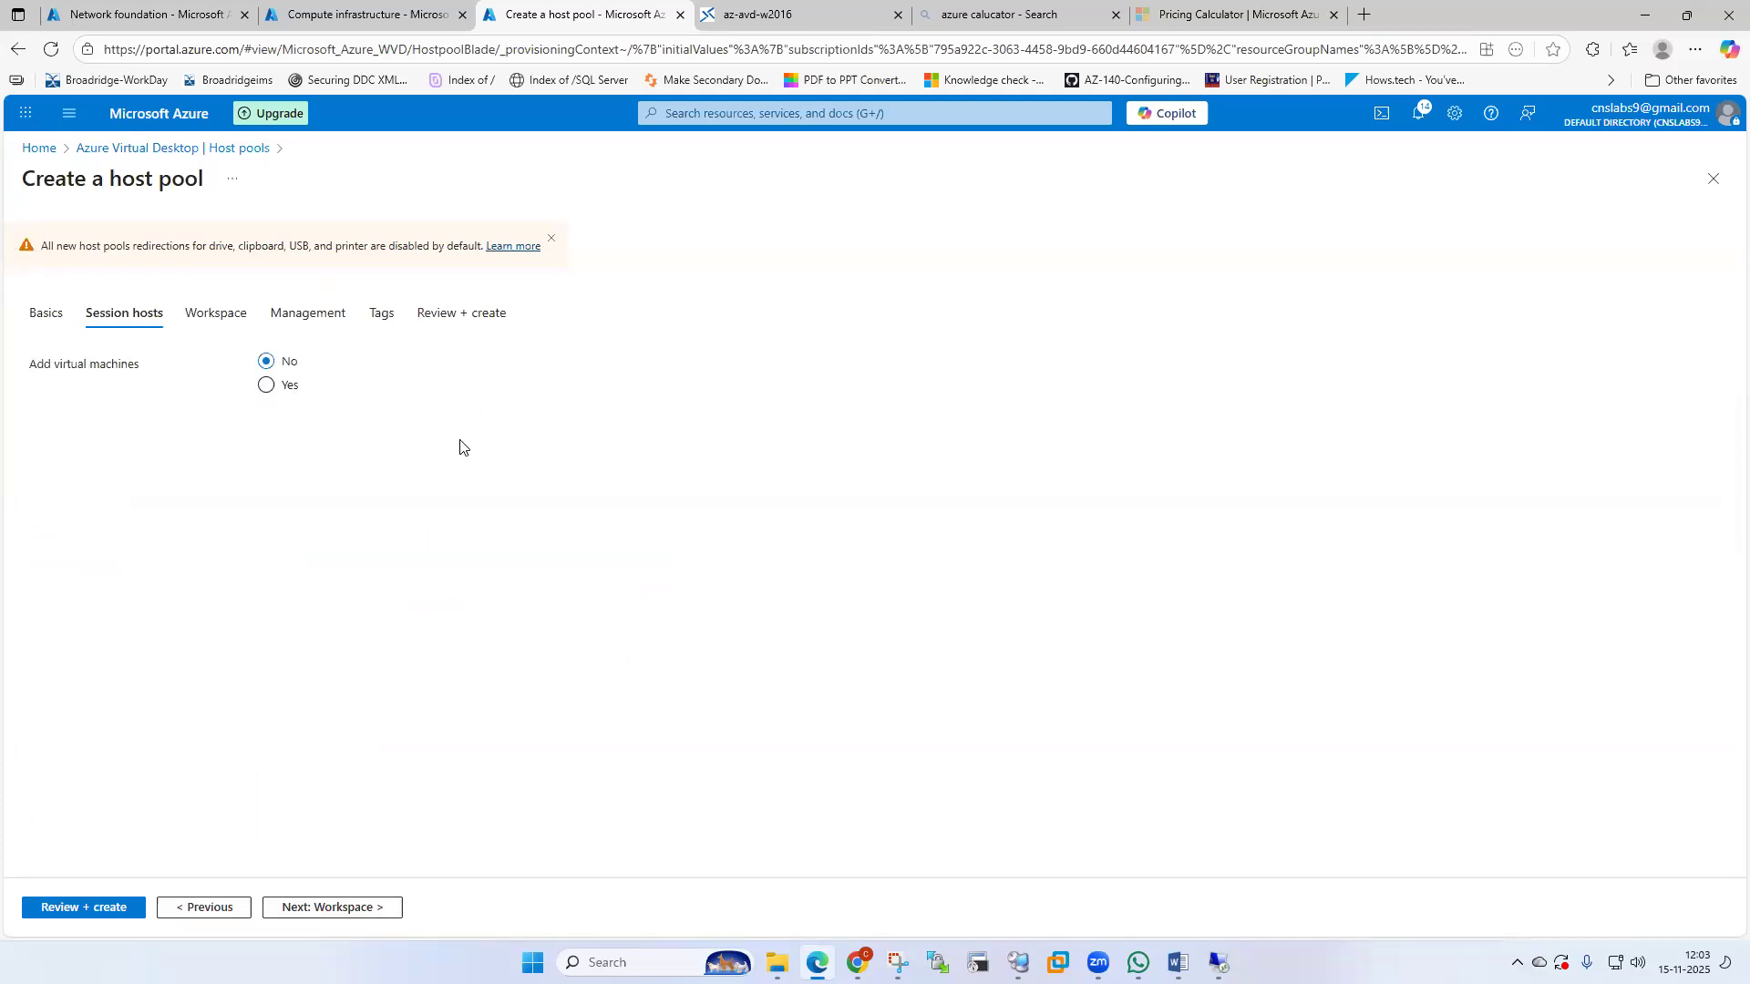
Choose Yes to add virtual machines and enter azavdwin as the name prefix.
left_click(266, 387)
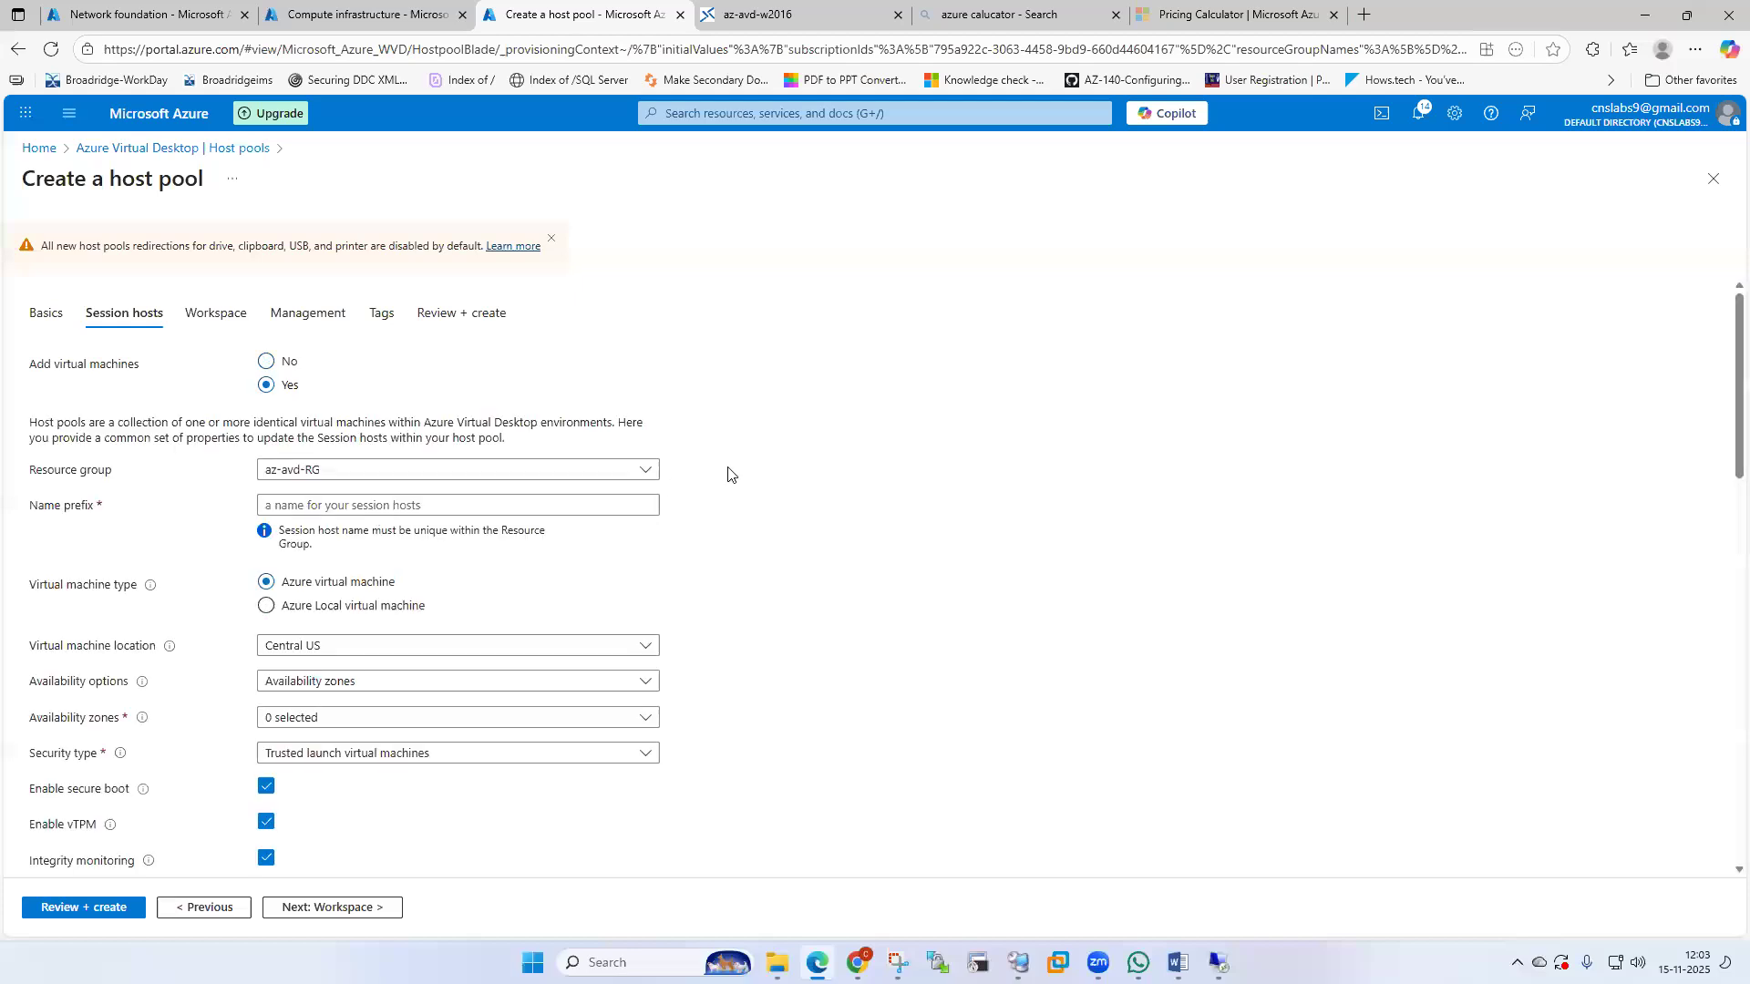
left_click(354, 502)
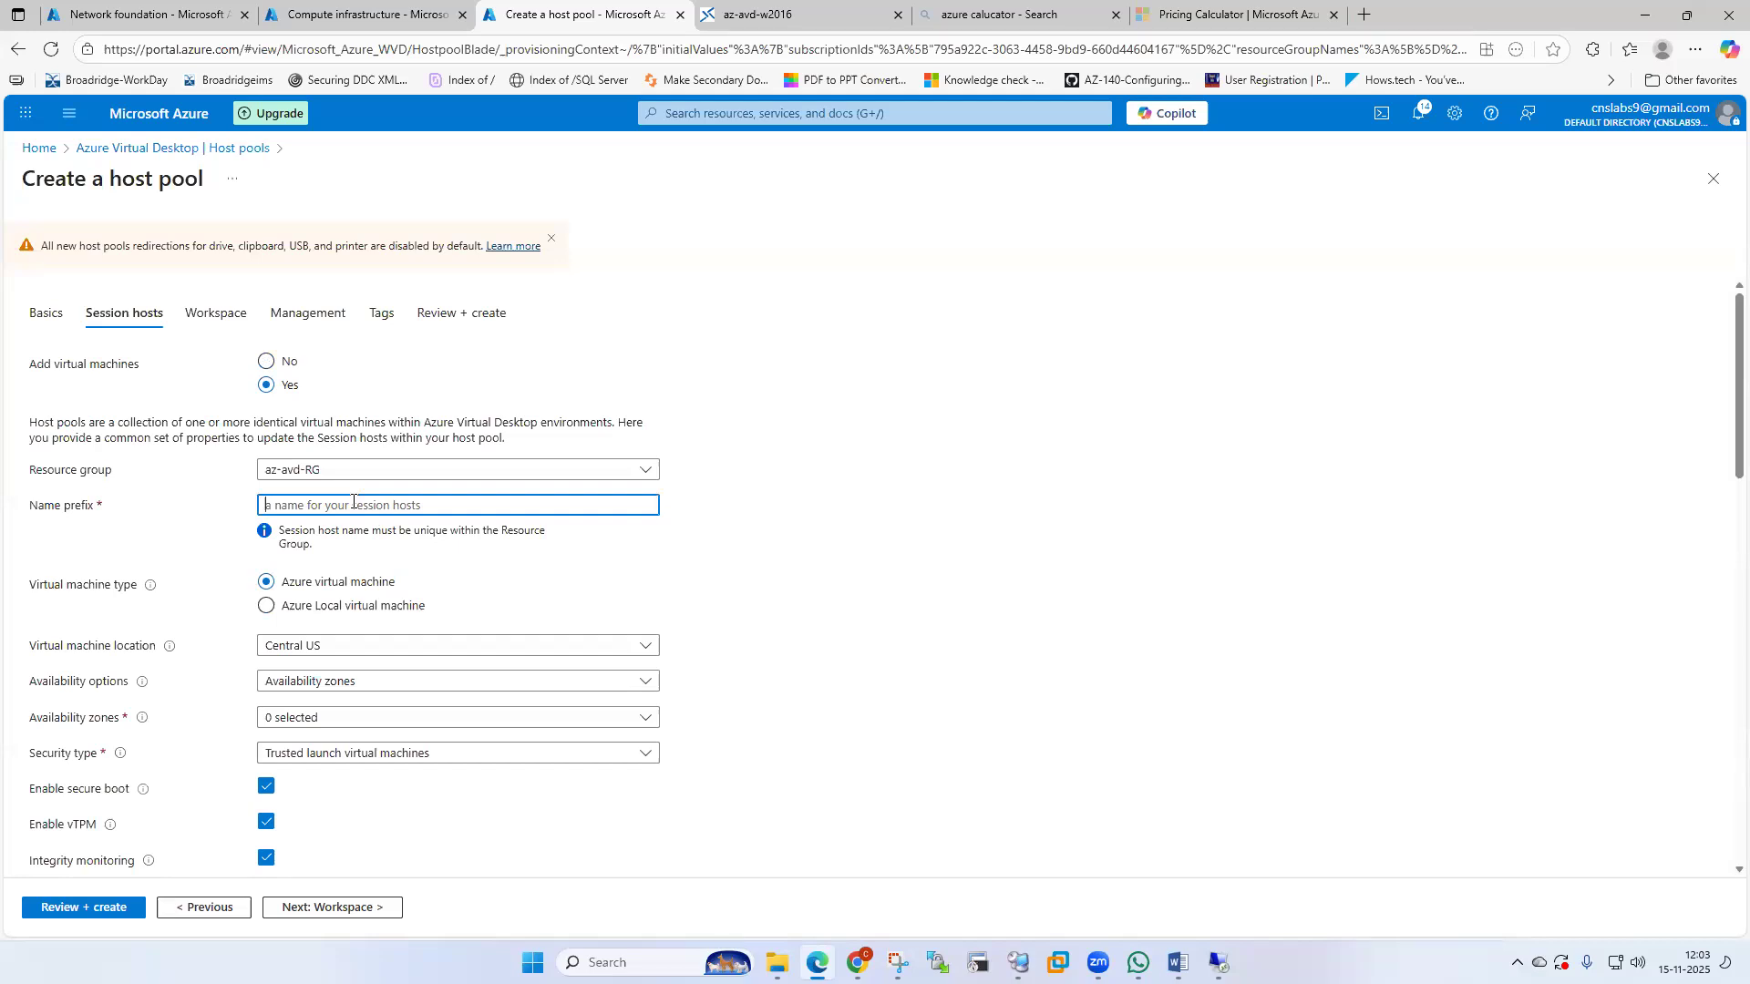
type("aza")
key("BackSpace")
type("-avd-")
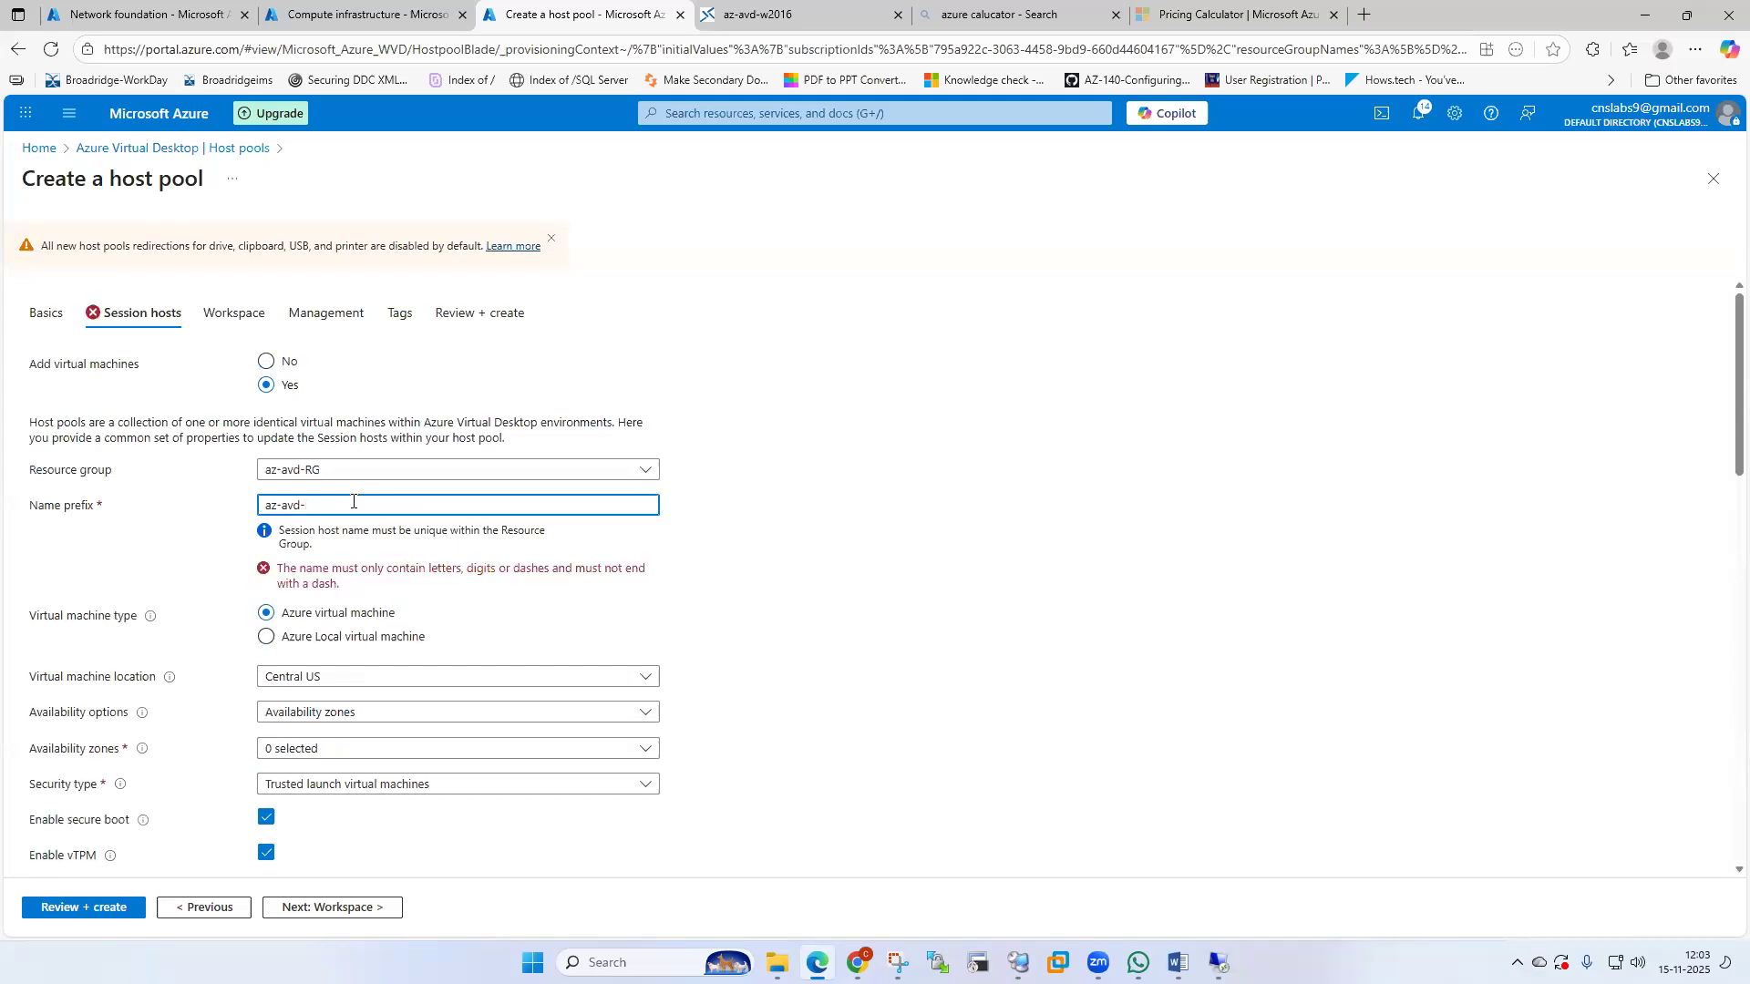
type("w")
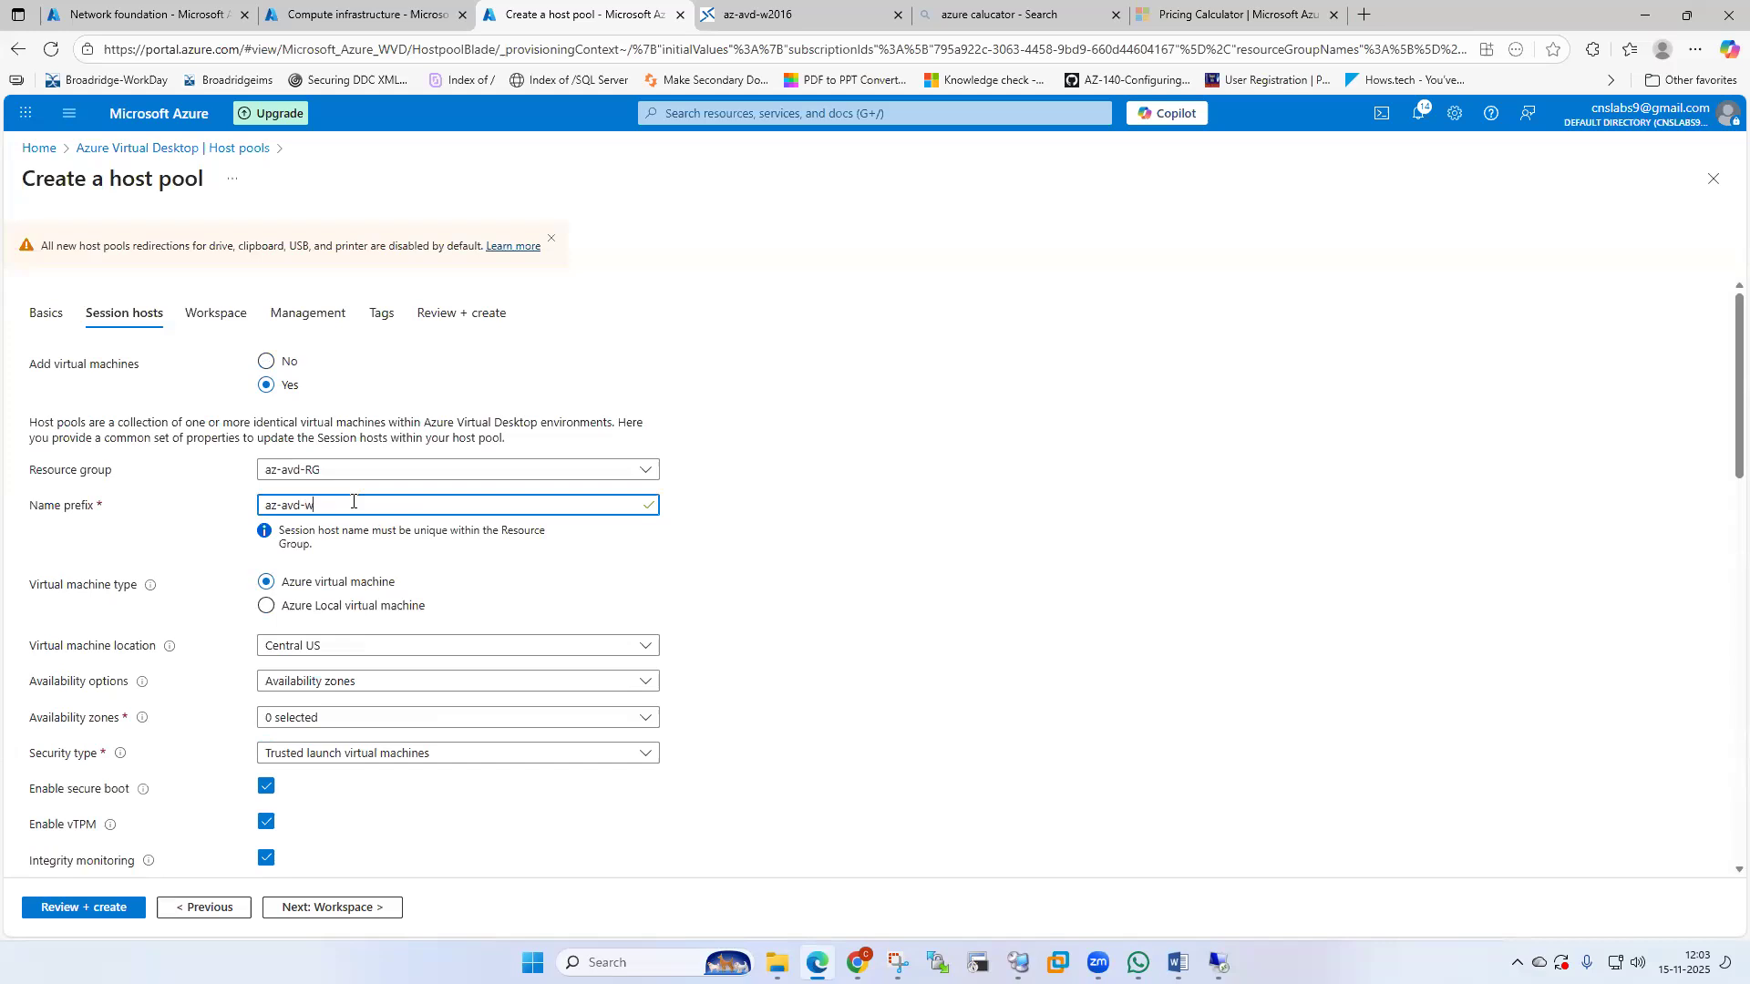
type("2k16")
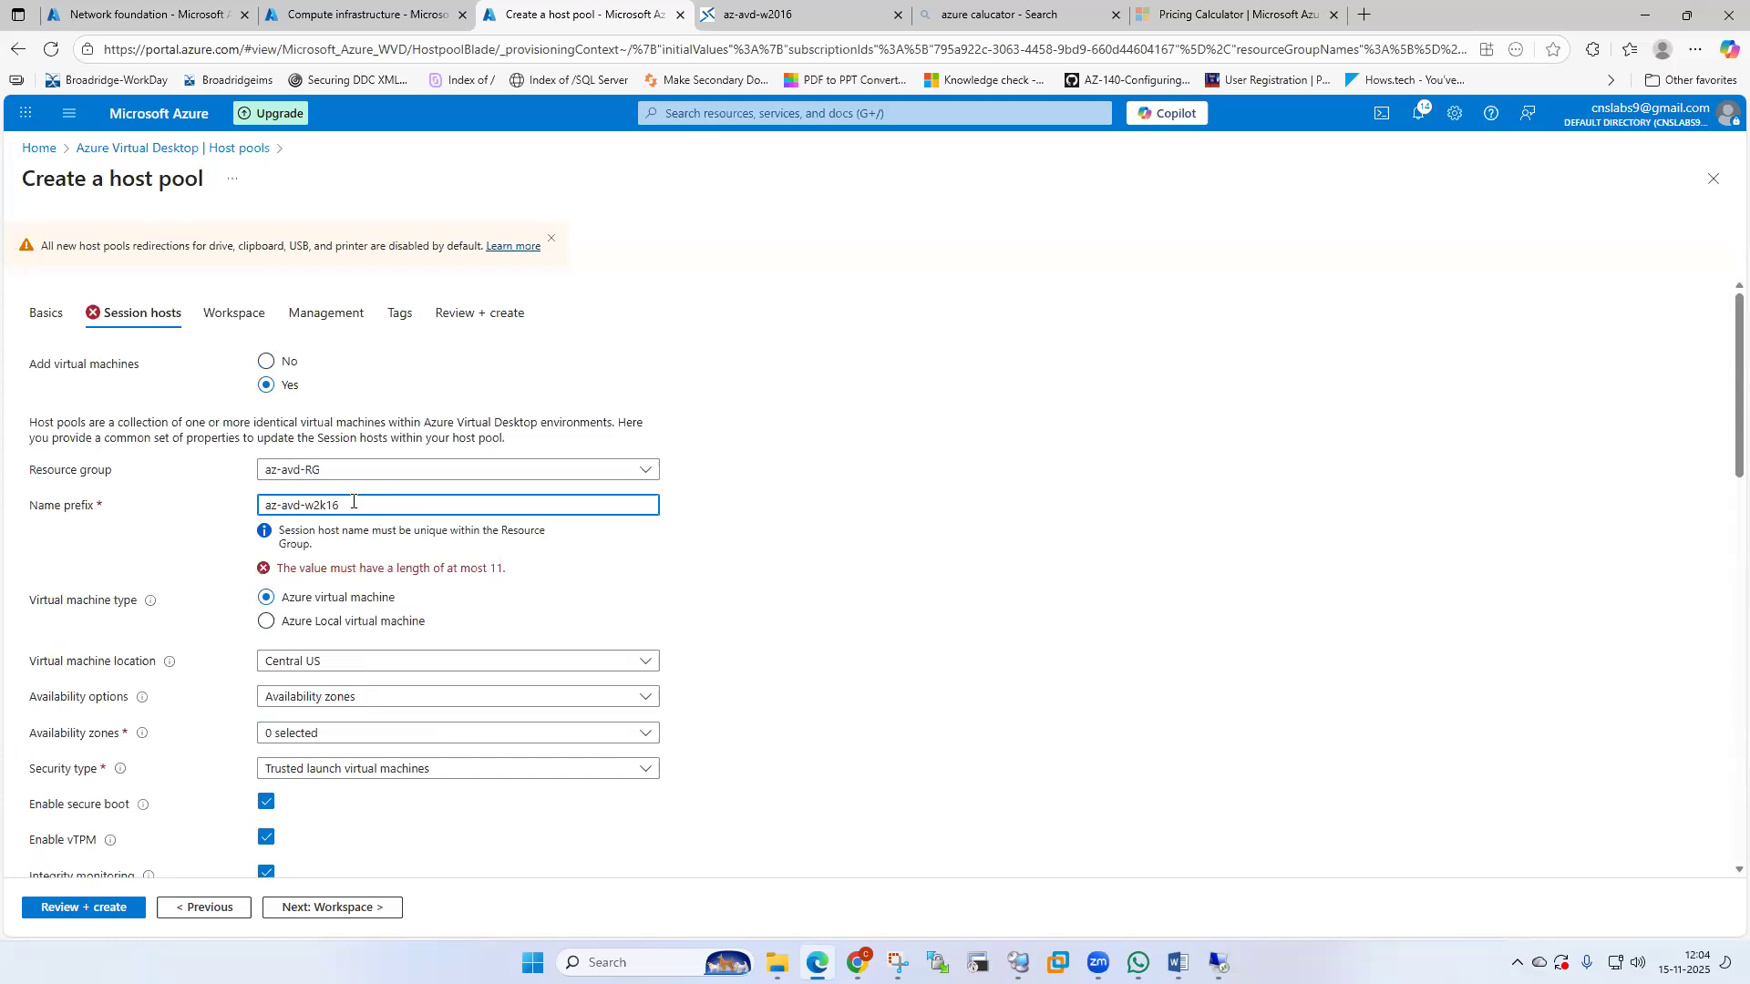
key("BackSpace")
key("BackSpace")
key("BackSpace")
key("BackSpace")
key("BackSpace")
key("BackSpace")
key("BackSpace")
key("BackSpace")
key("BackSpace")
key("BackSpace")
key("BackSpace")
type("azavdw")
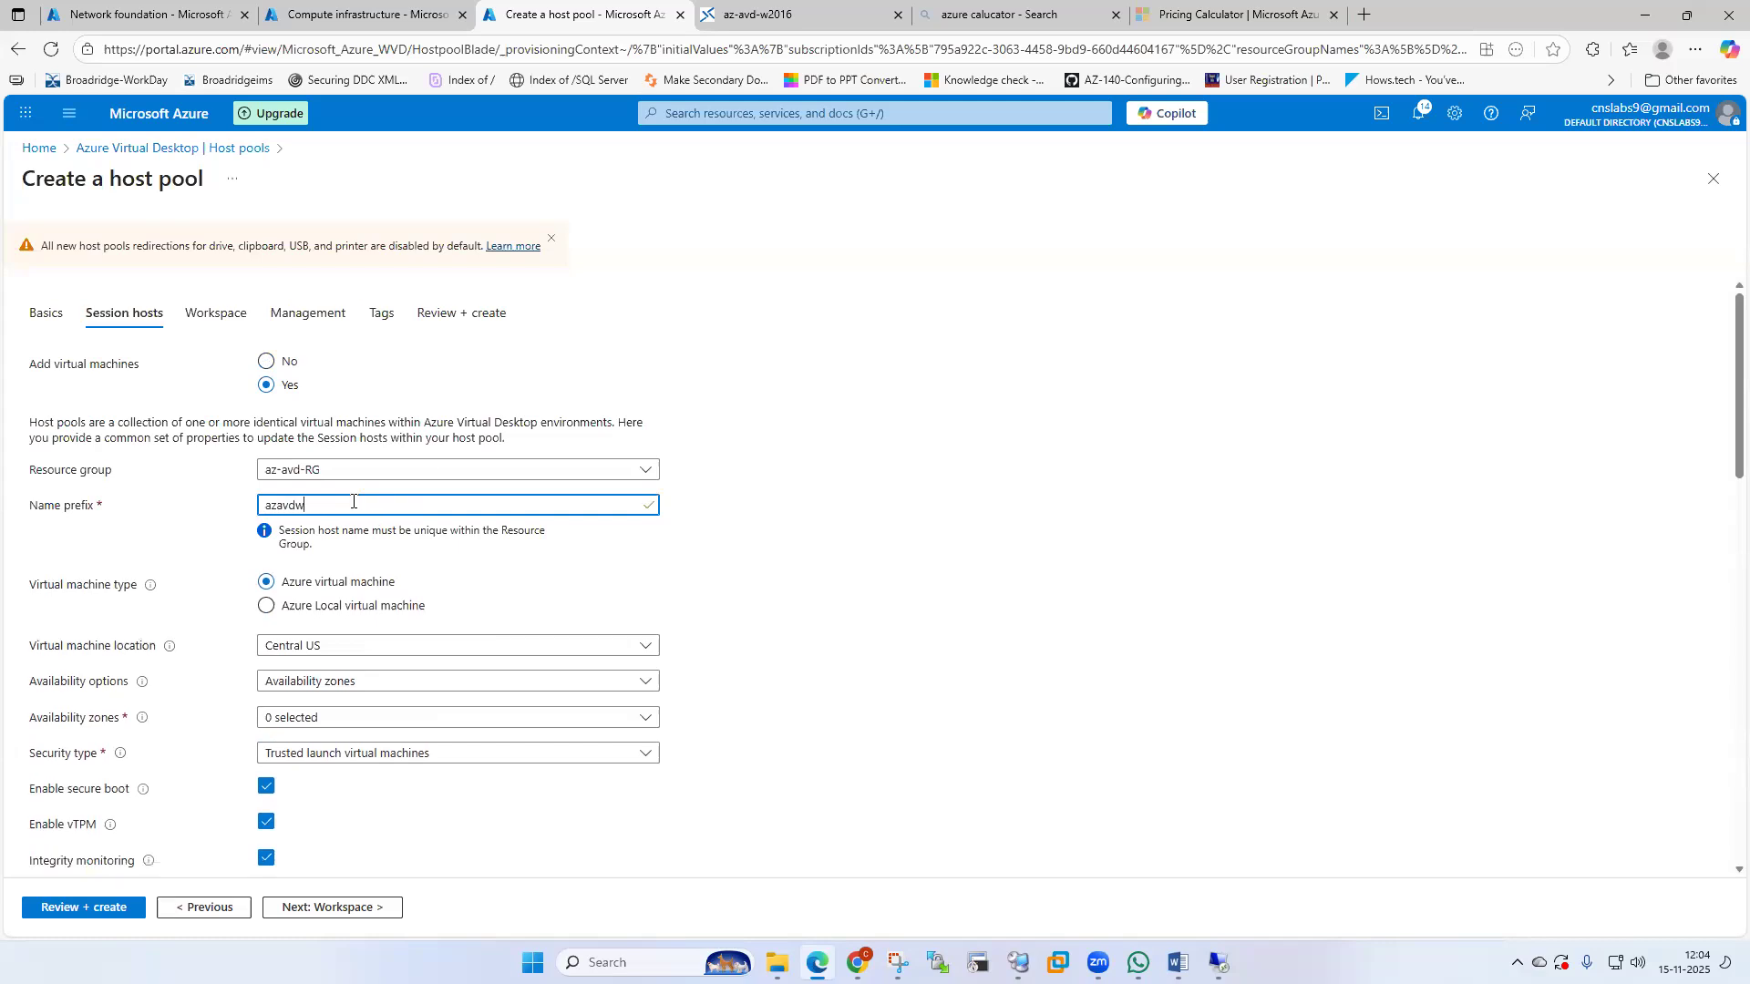
type("in")
Set the VM availability option to no infrastructure redundancy.
scroll(785, 539, "down", 2)
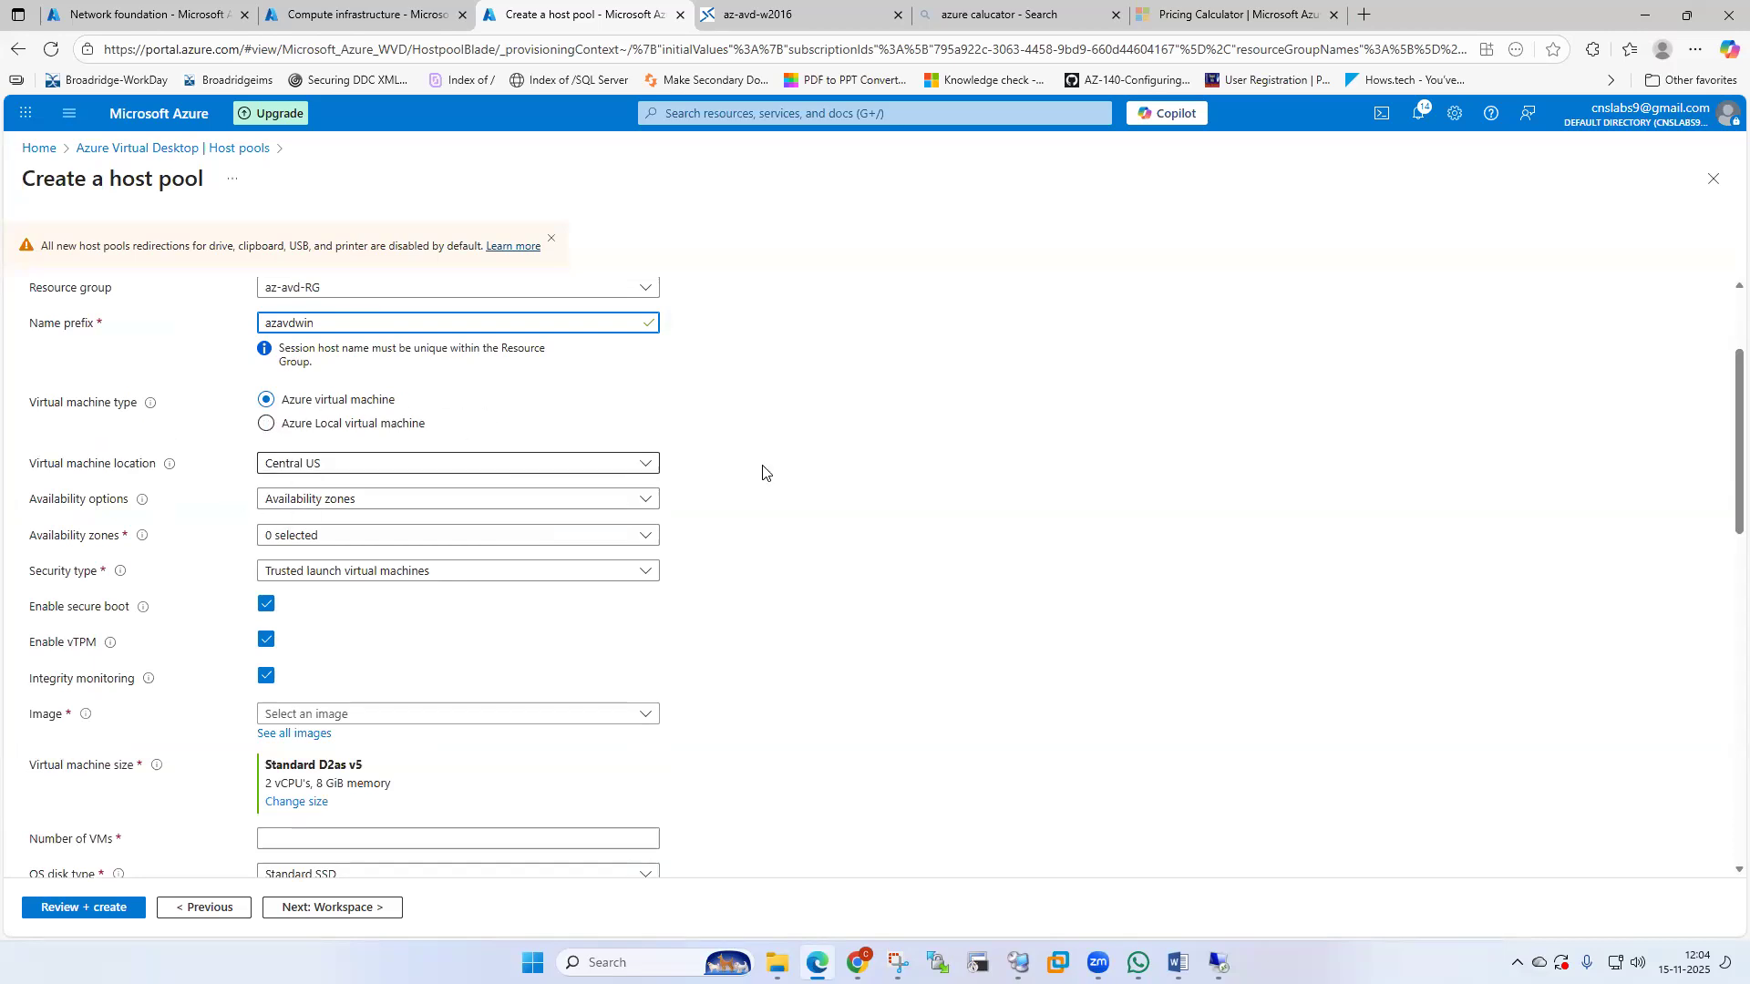
left_click(490, 501)
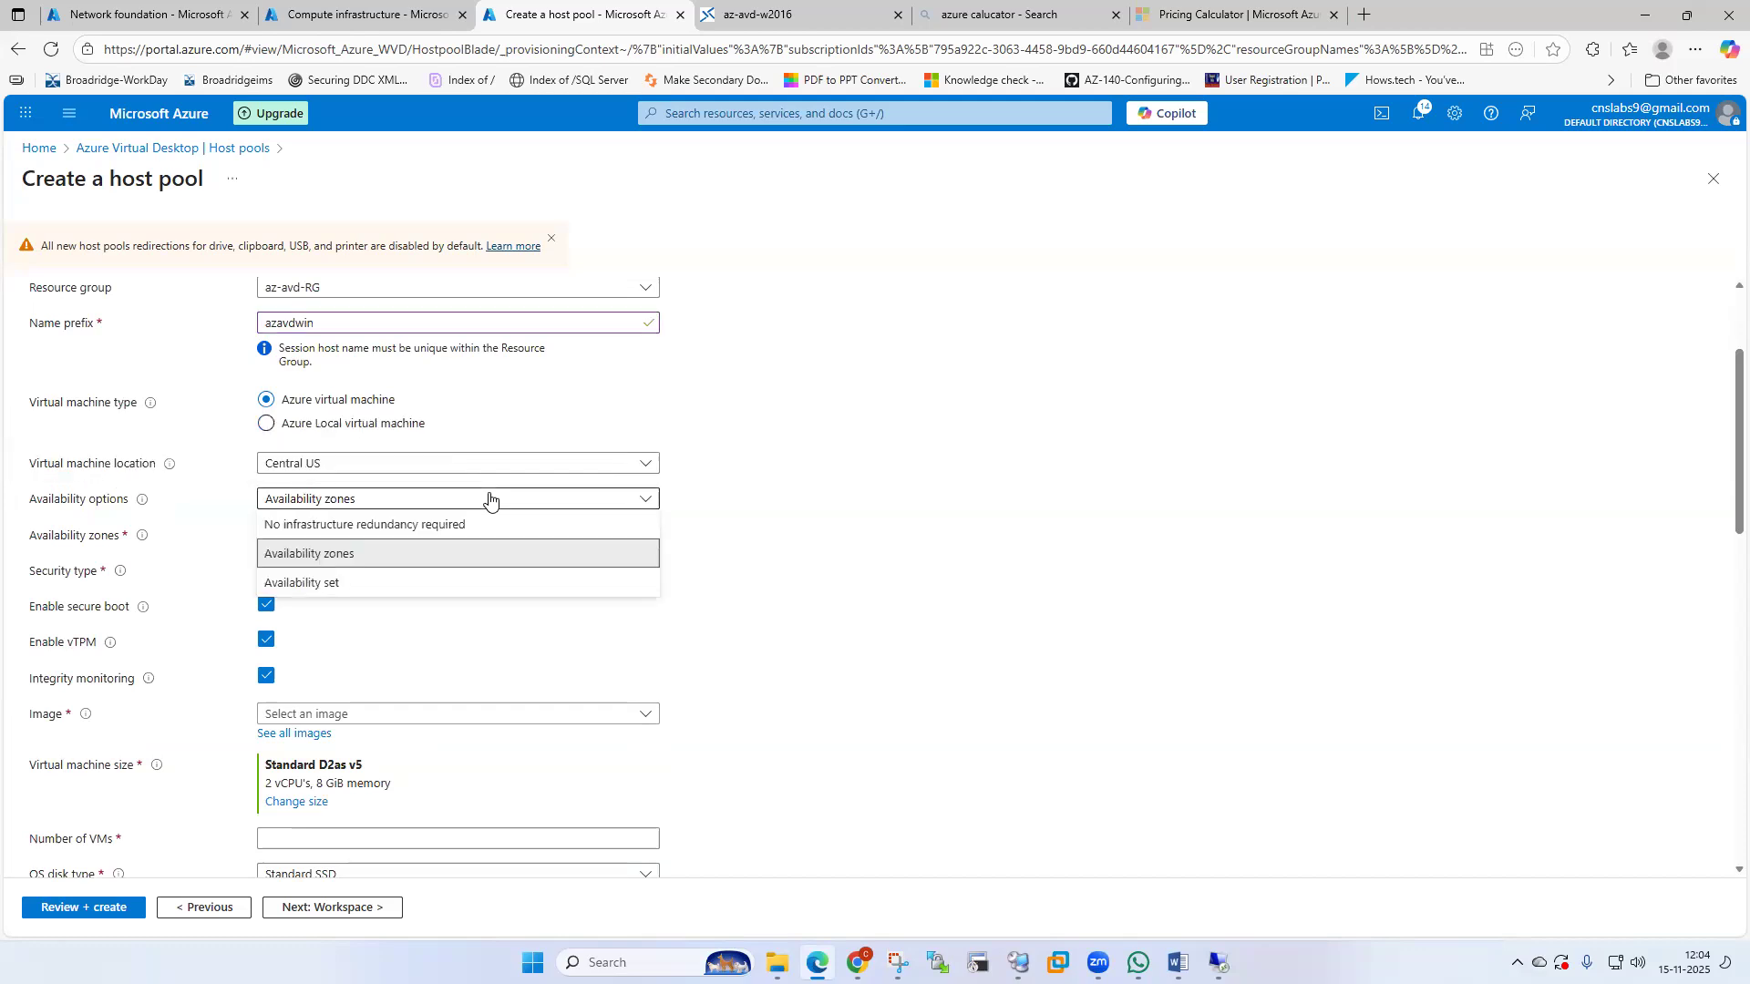
left_click(446, 526)
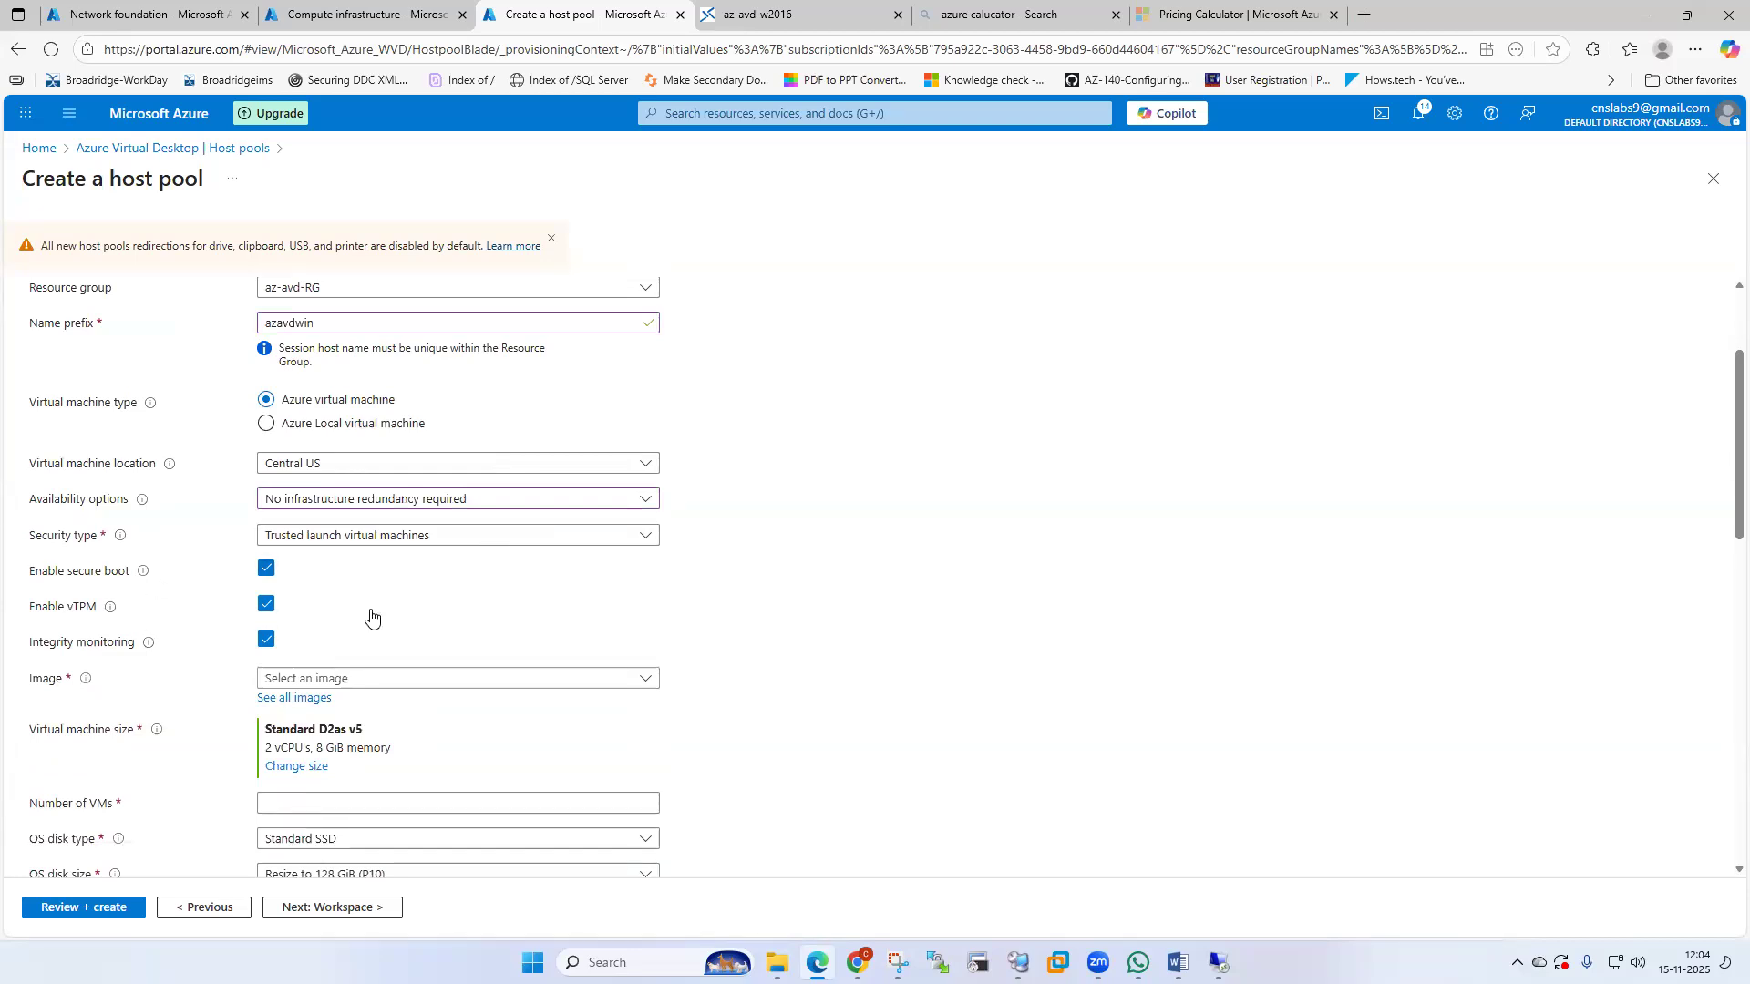
Browse the image list, then open See all images for the full catalogue.
scroll(504, 612, "down", 1)
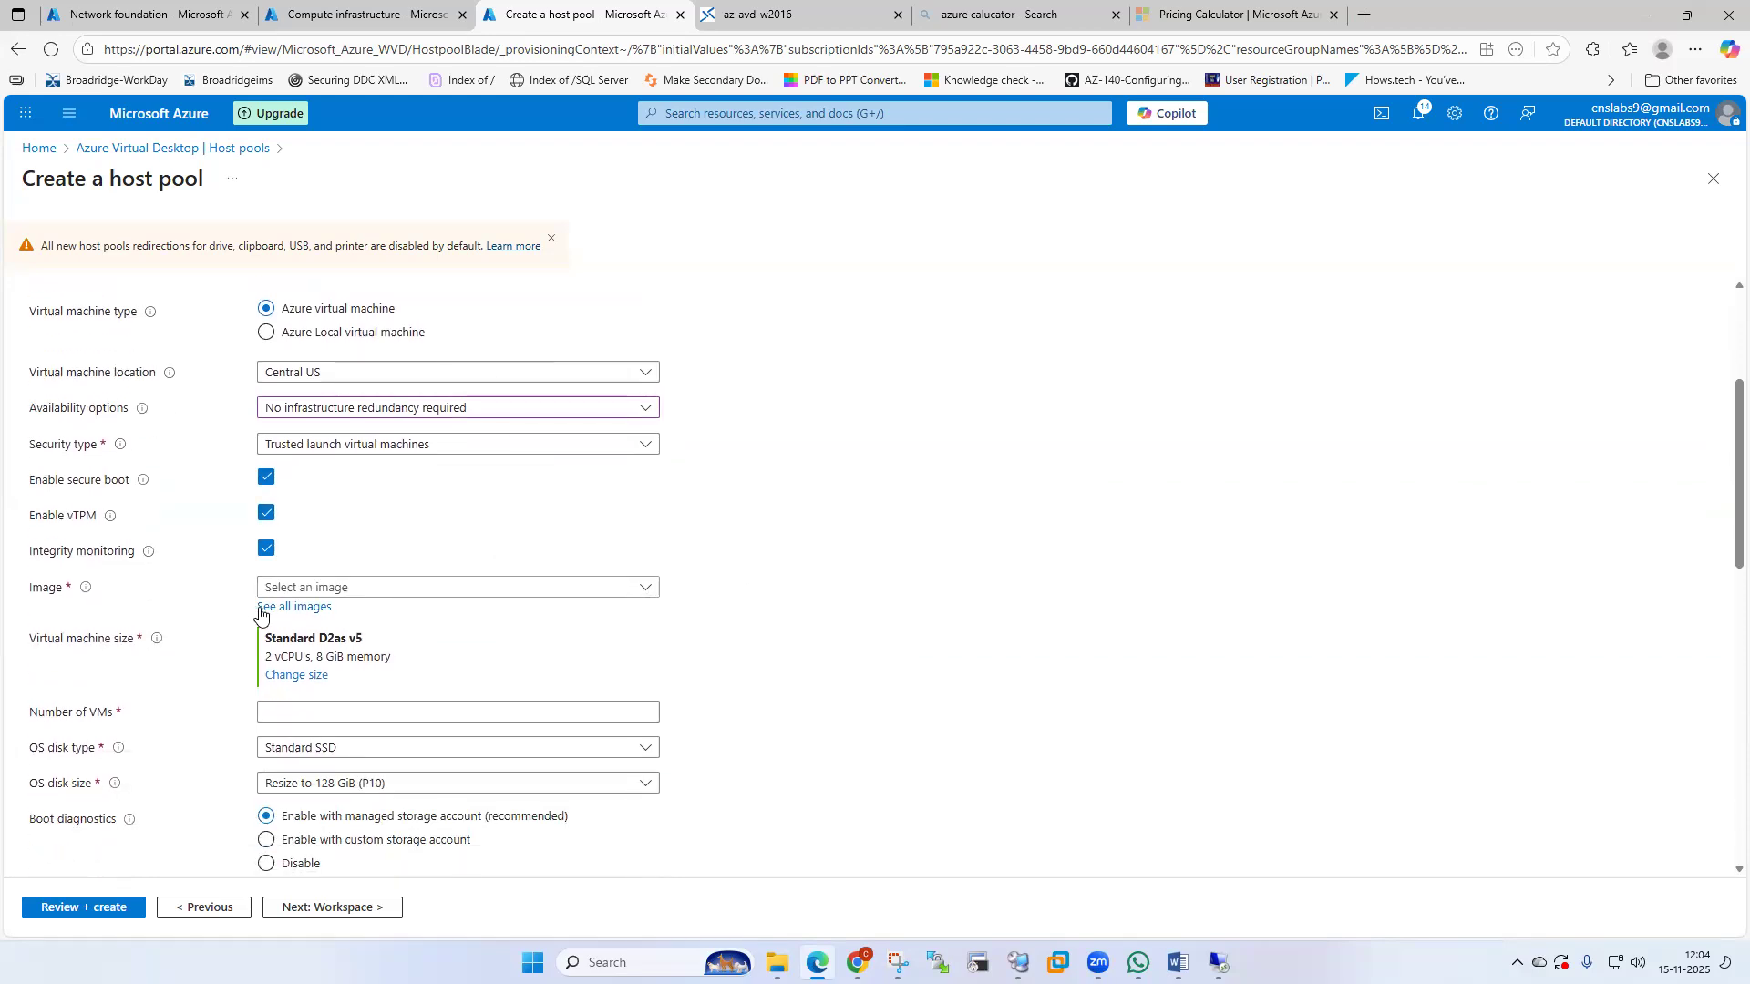
left_click(645, 590)
scroll(538, 437, "down", 5)
scroll(547, 456, "up", 5)
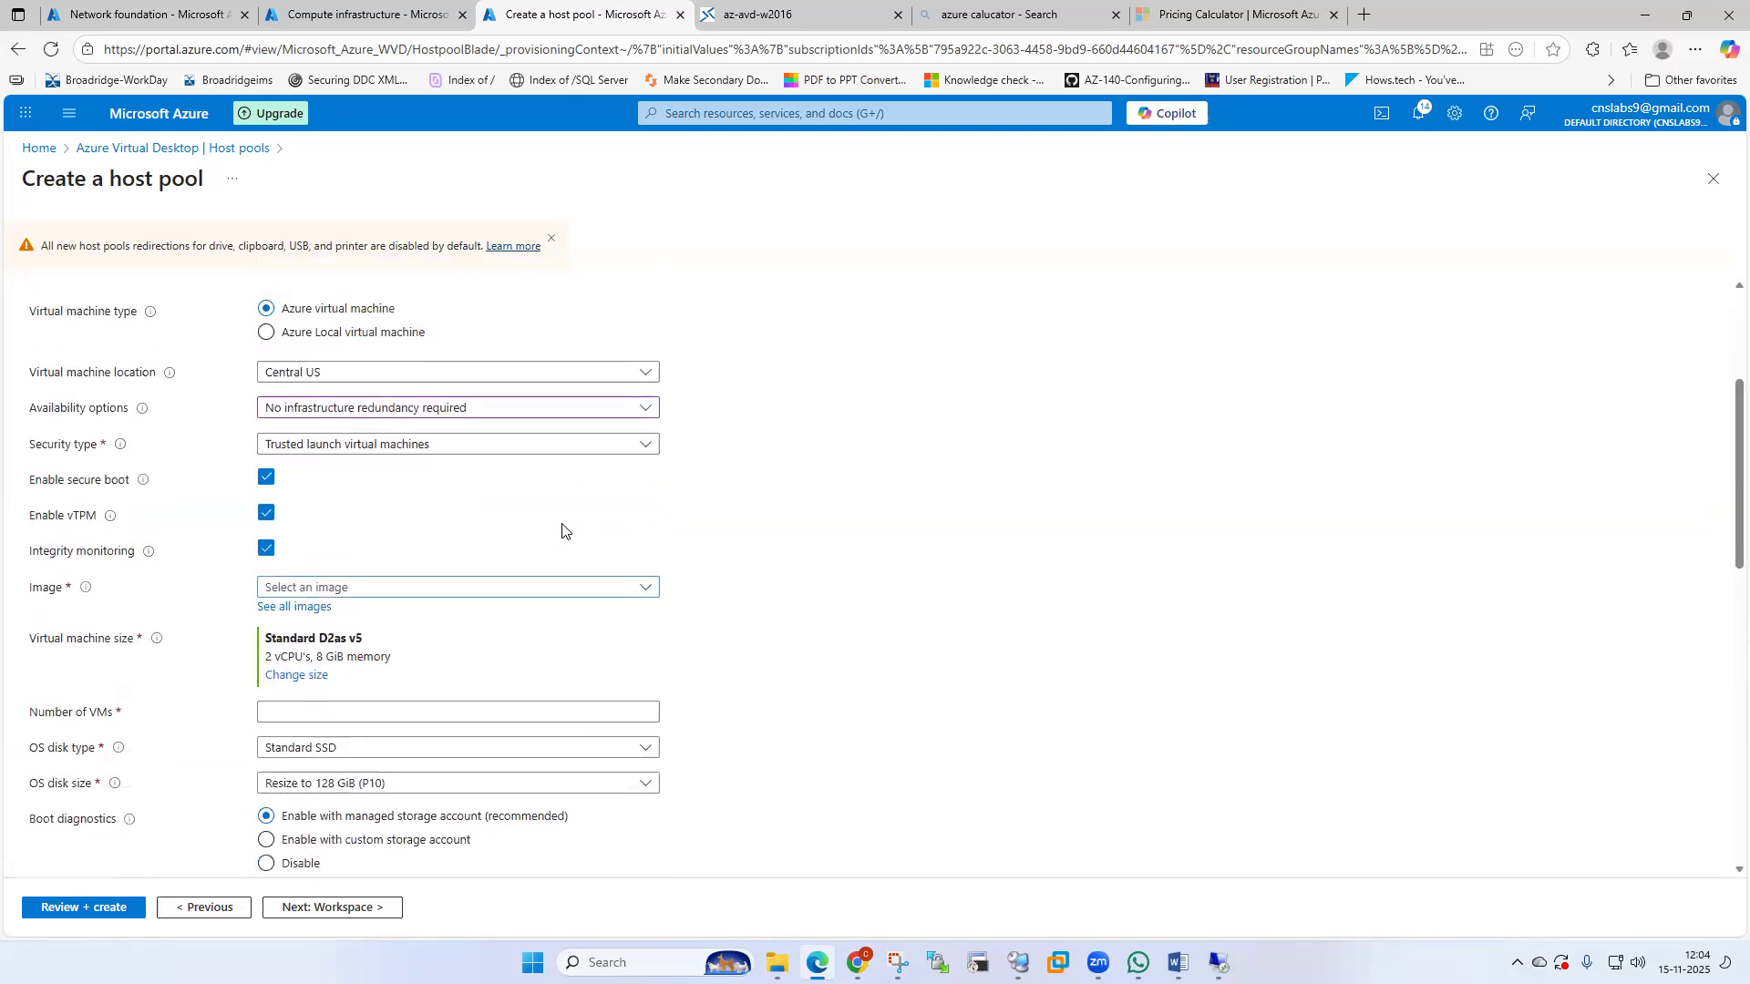
scroll(536, 356, "up", 1)
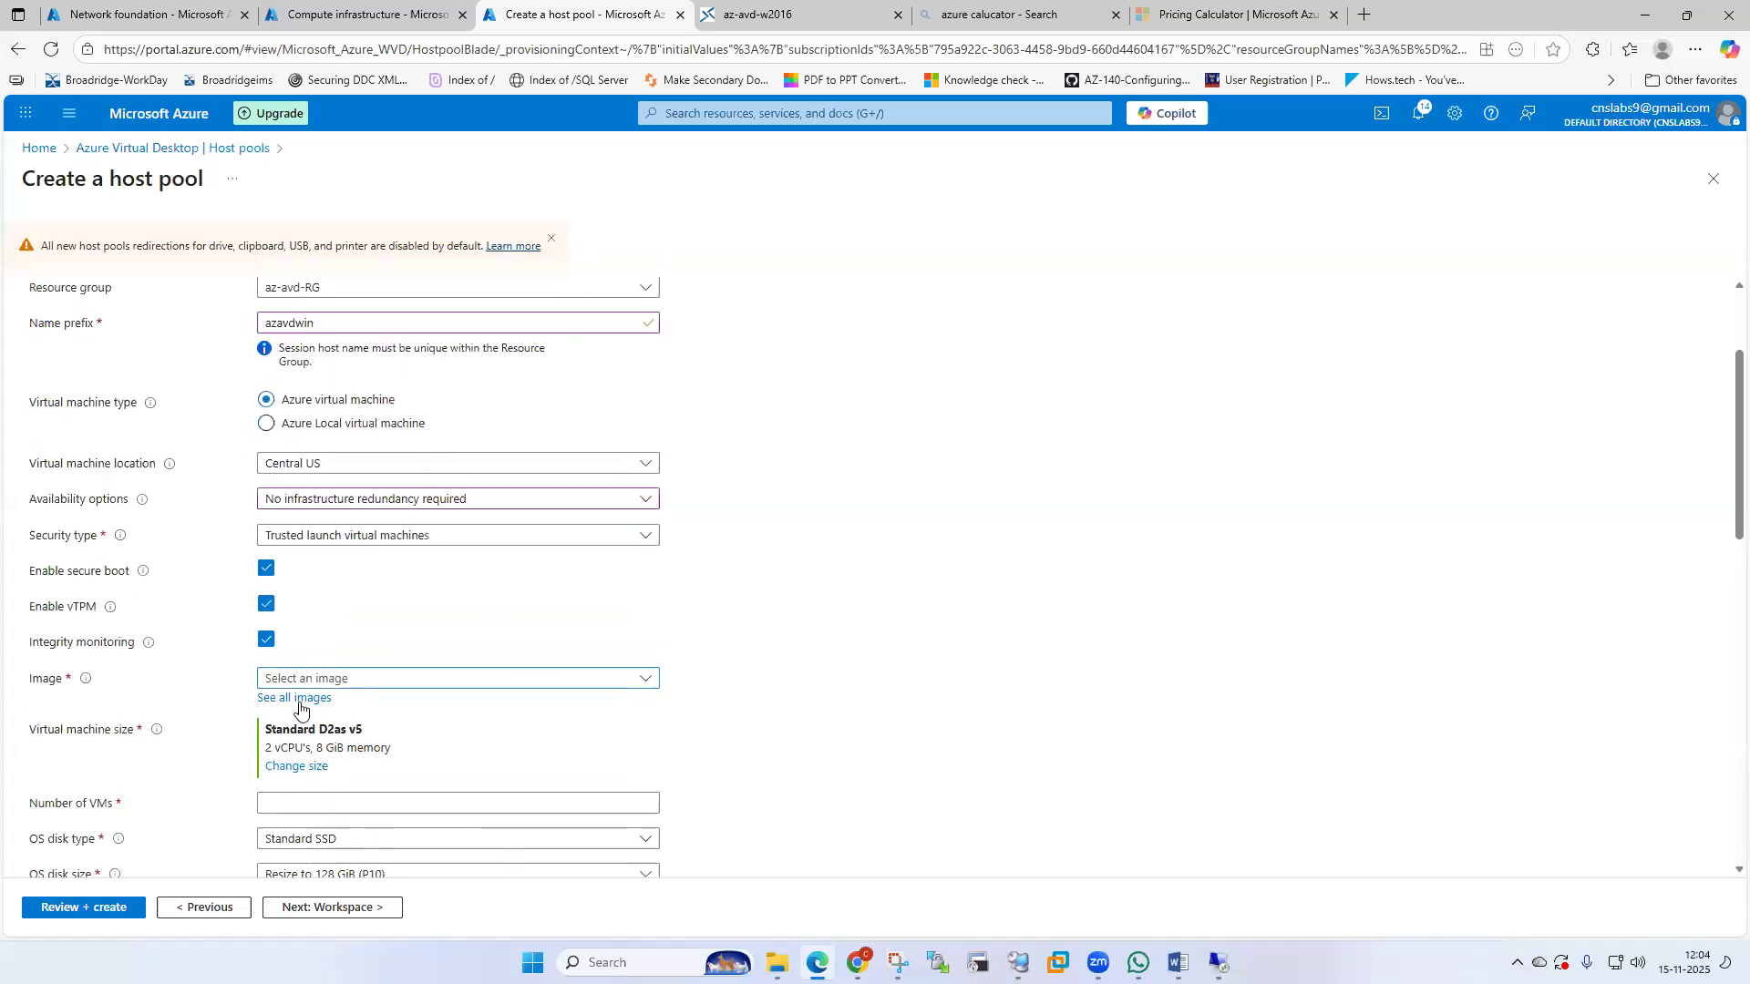
left_click(300, 699)
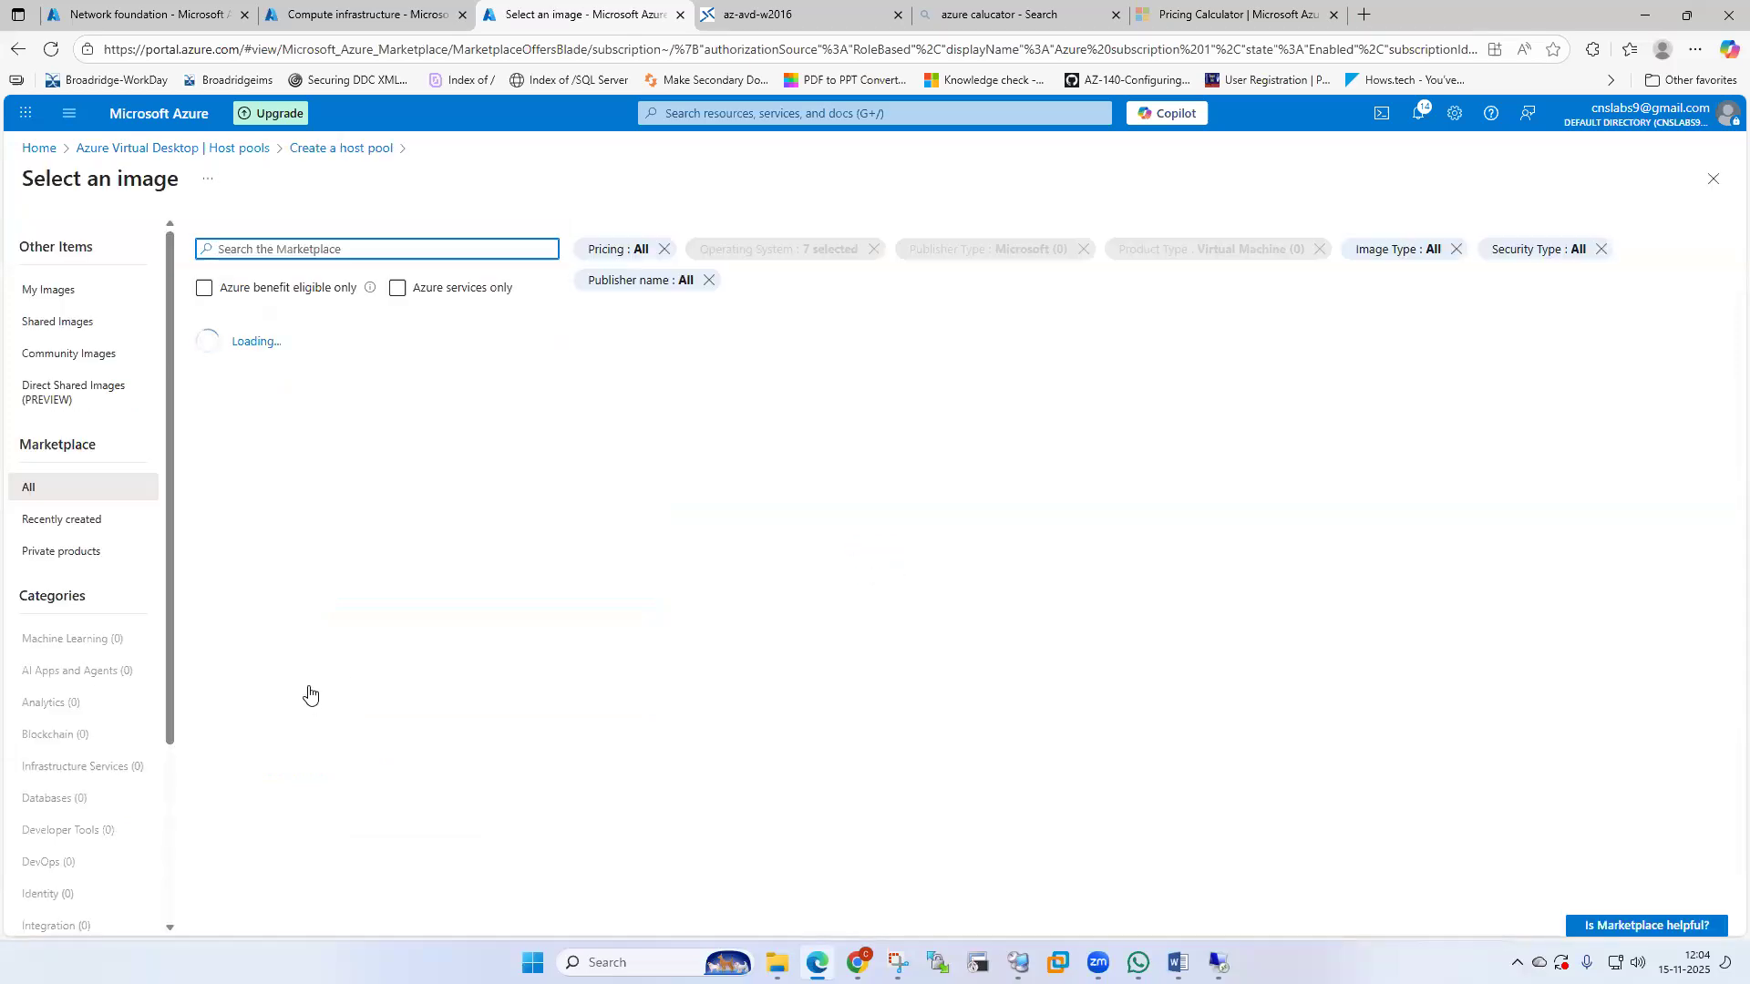
Select the shared gallery image az-avd-img1 under Shared Images.
left_click(50, 323)
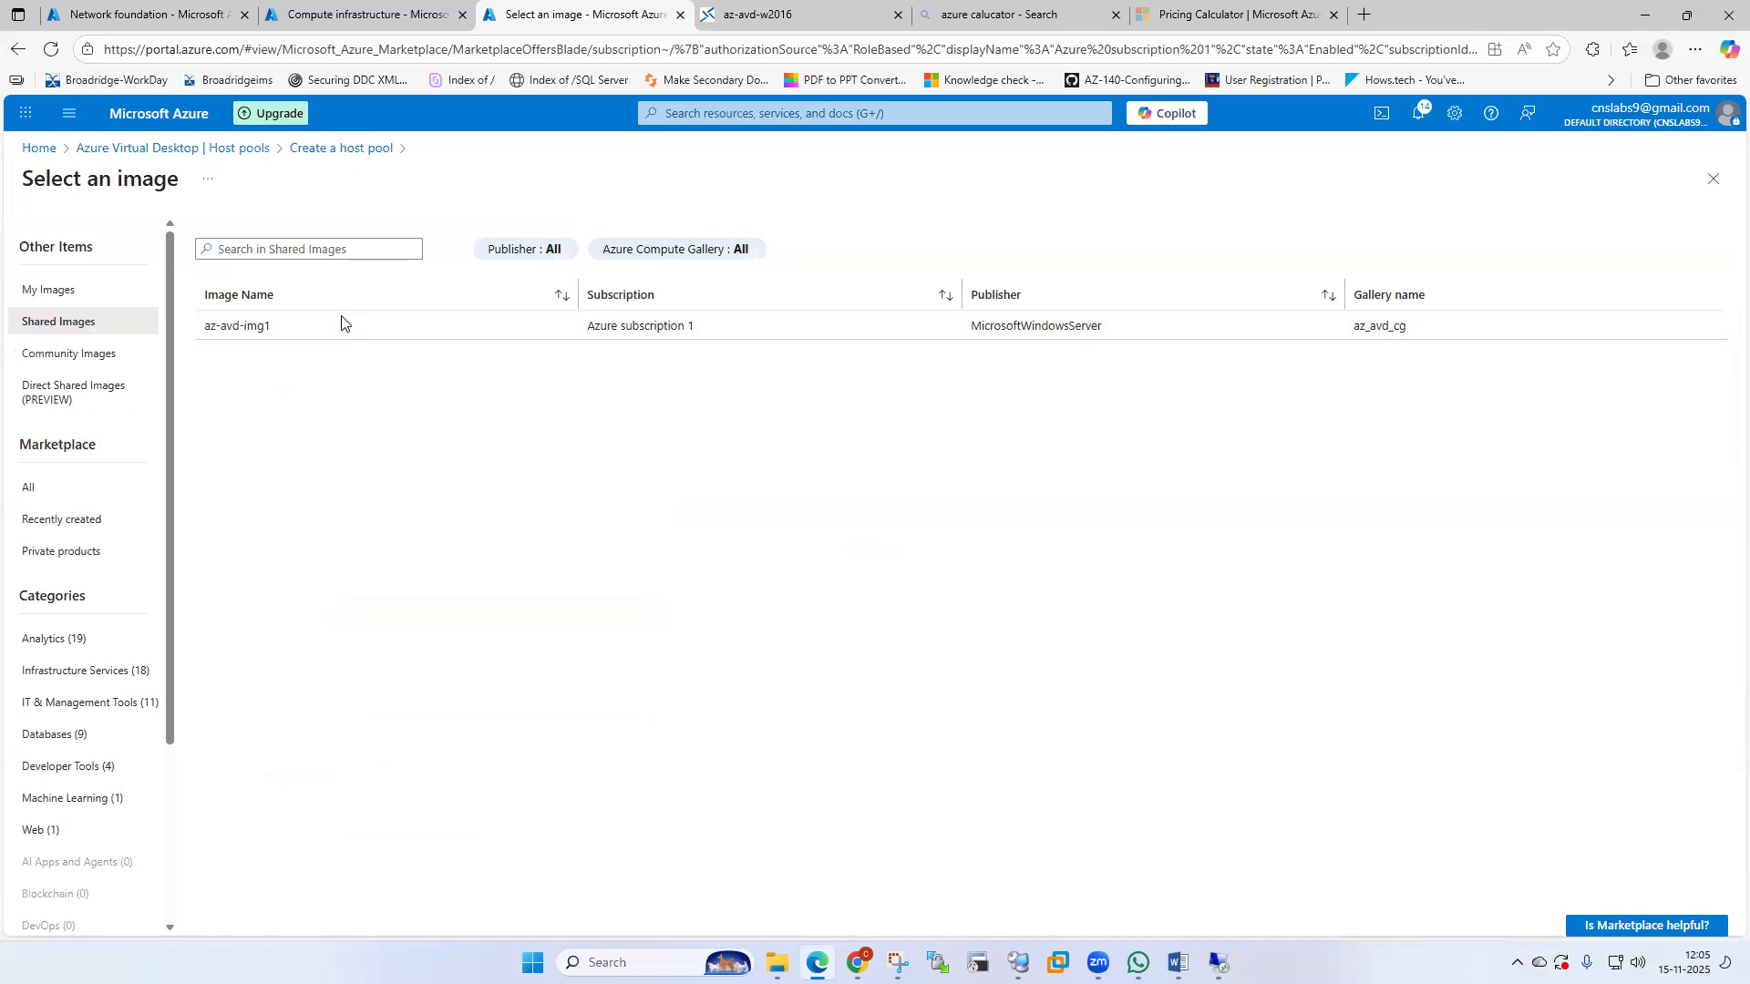
left_click(251, 339)
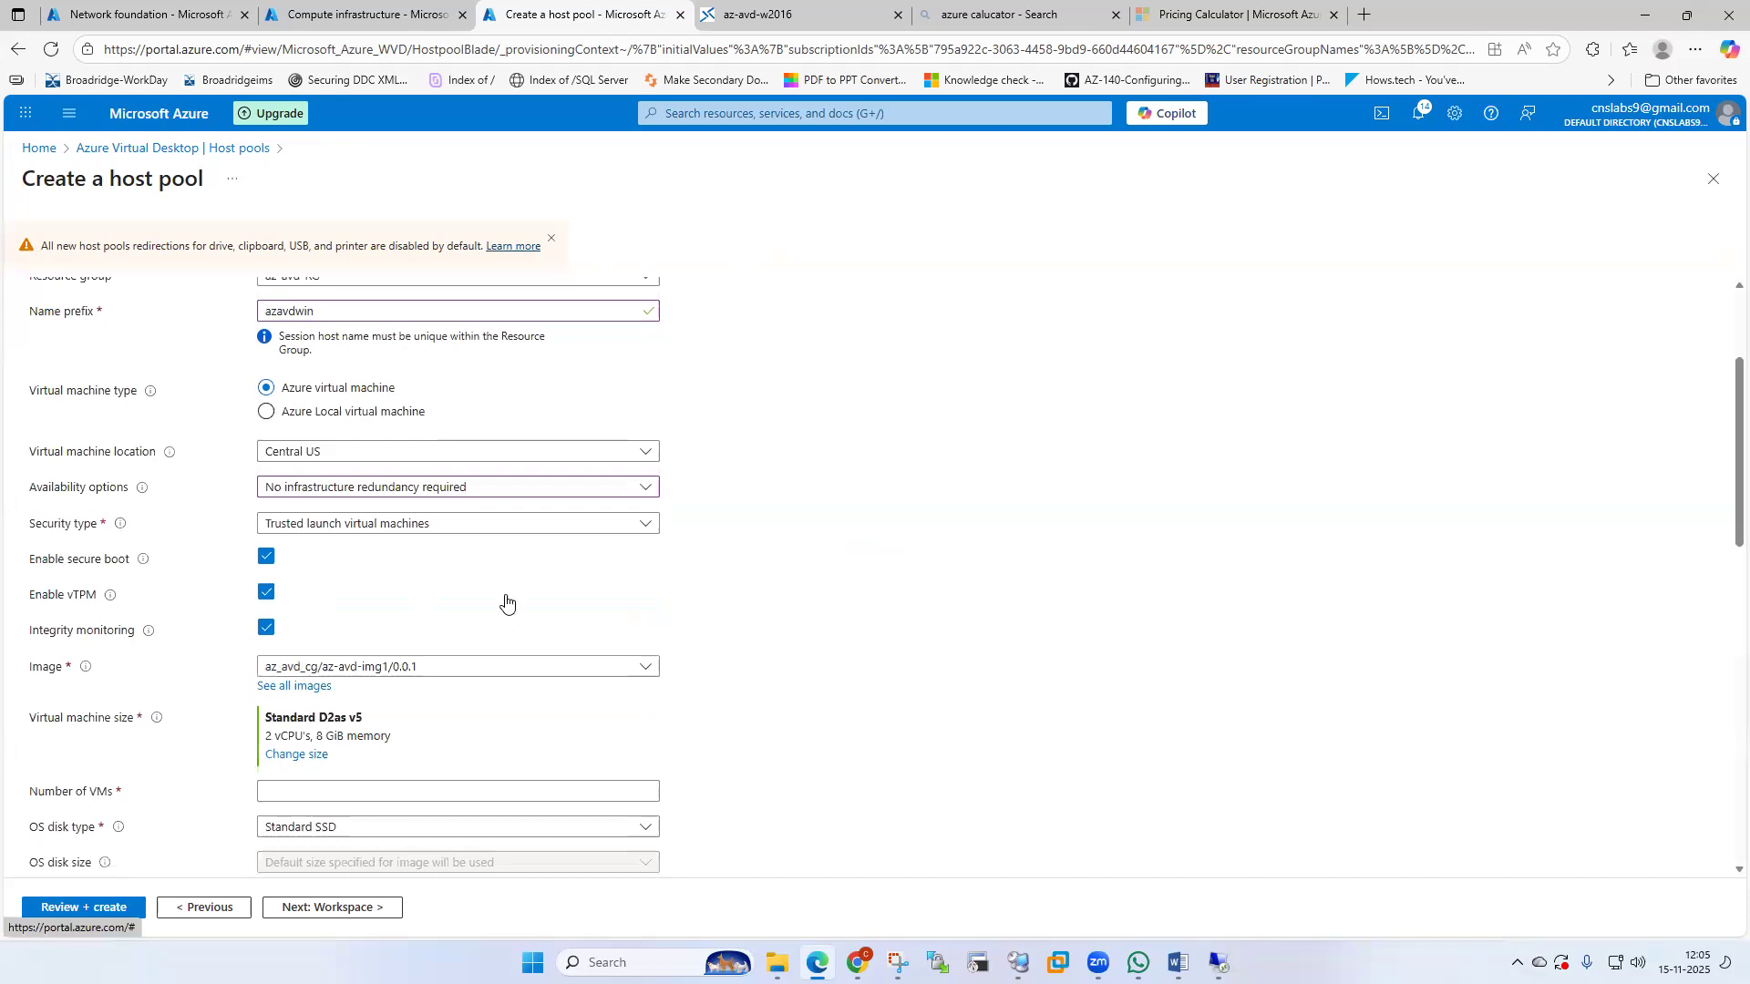
Set 1 VM and place it on virtual network az-avd-vnet, subnet az-avd-subnet.
scroll(832, 655, "down", 1)
scroll(832, 655, "down", 1)
left_click(276, 620)
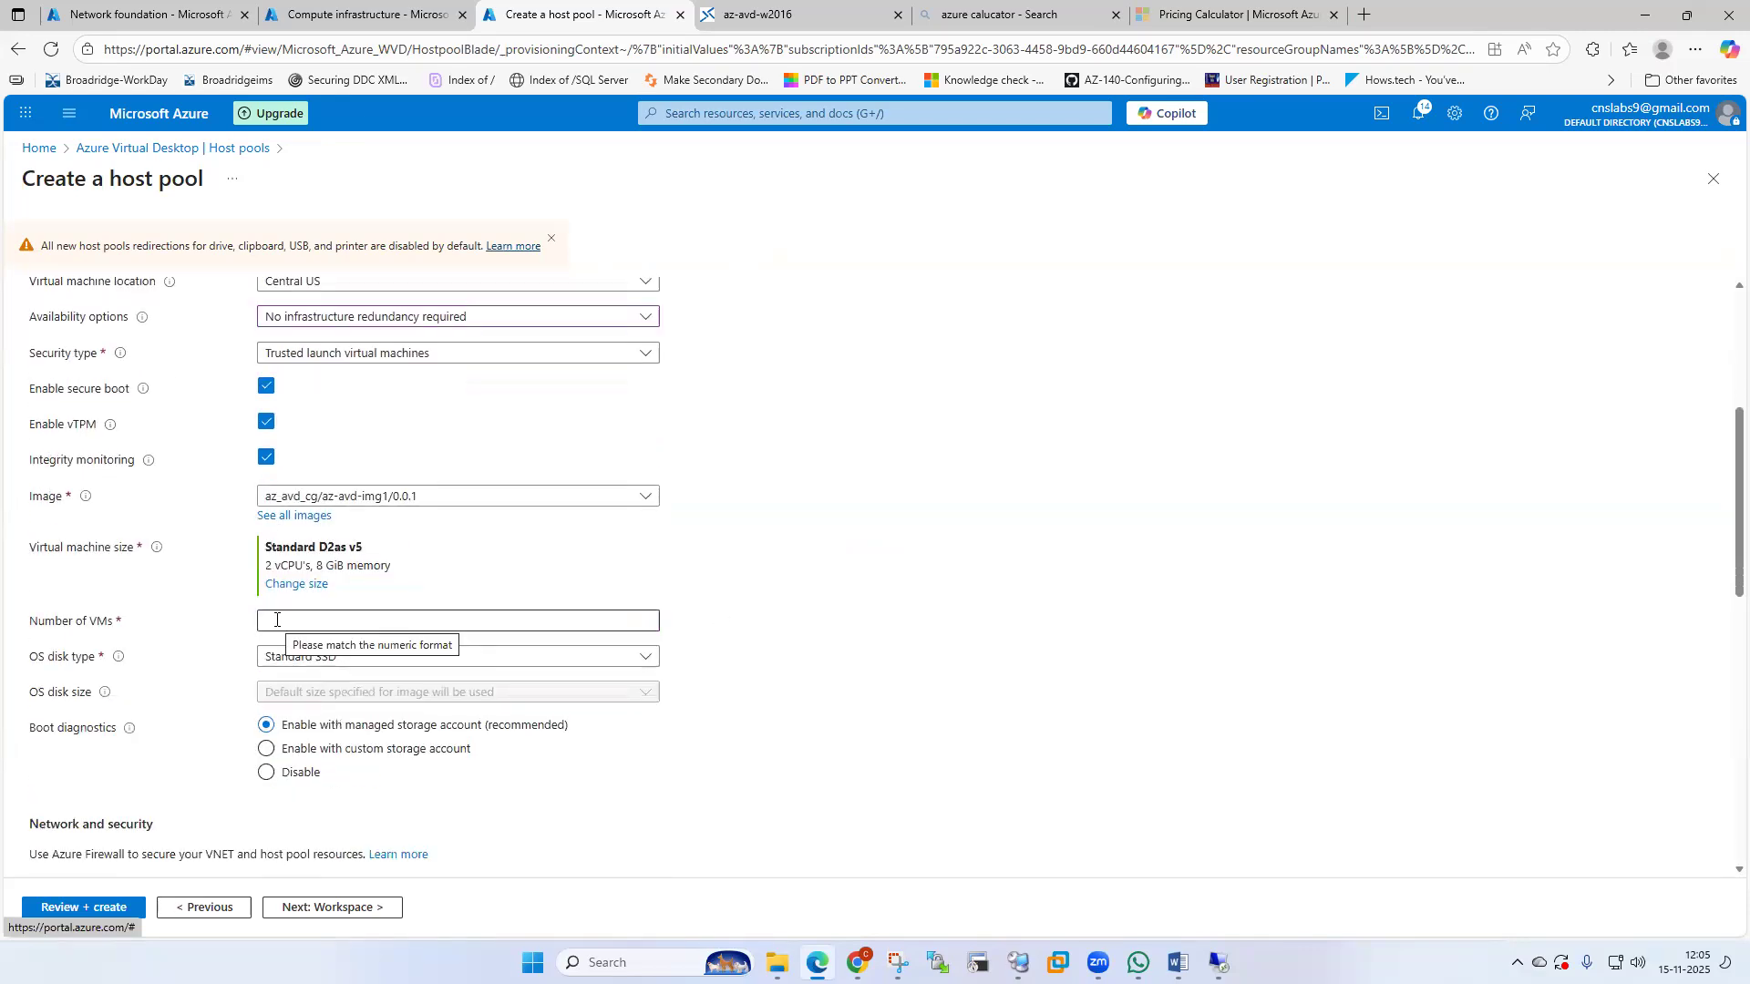
left_click(274, 619)
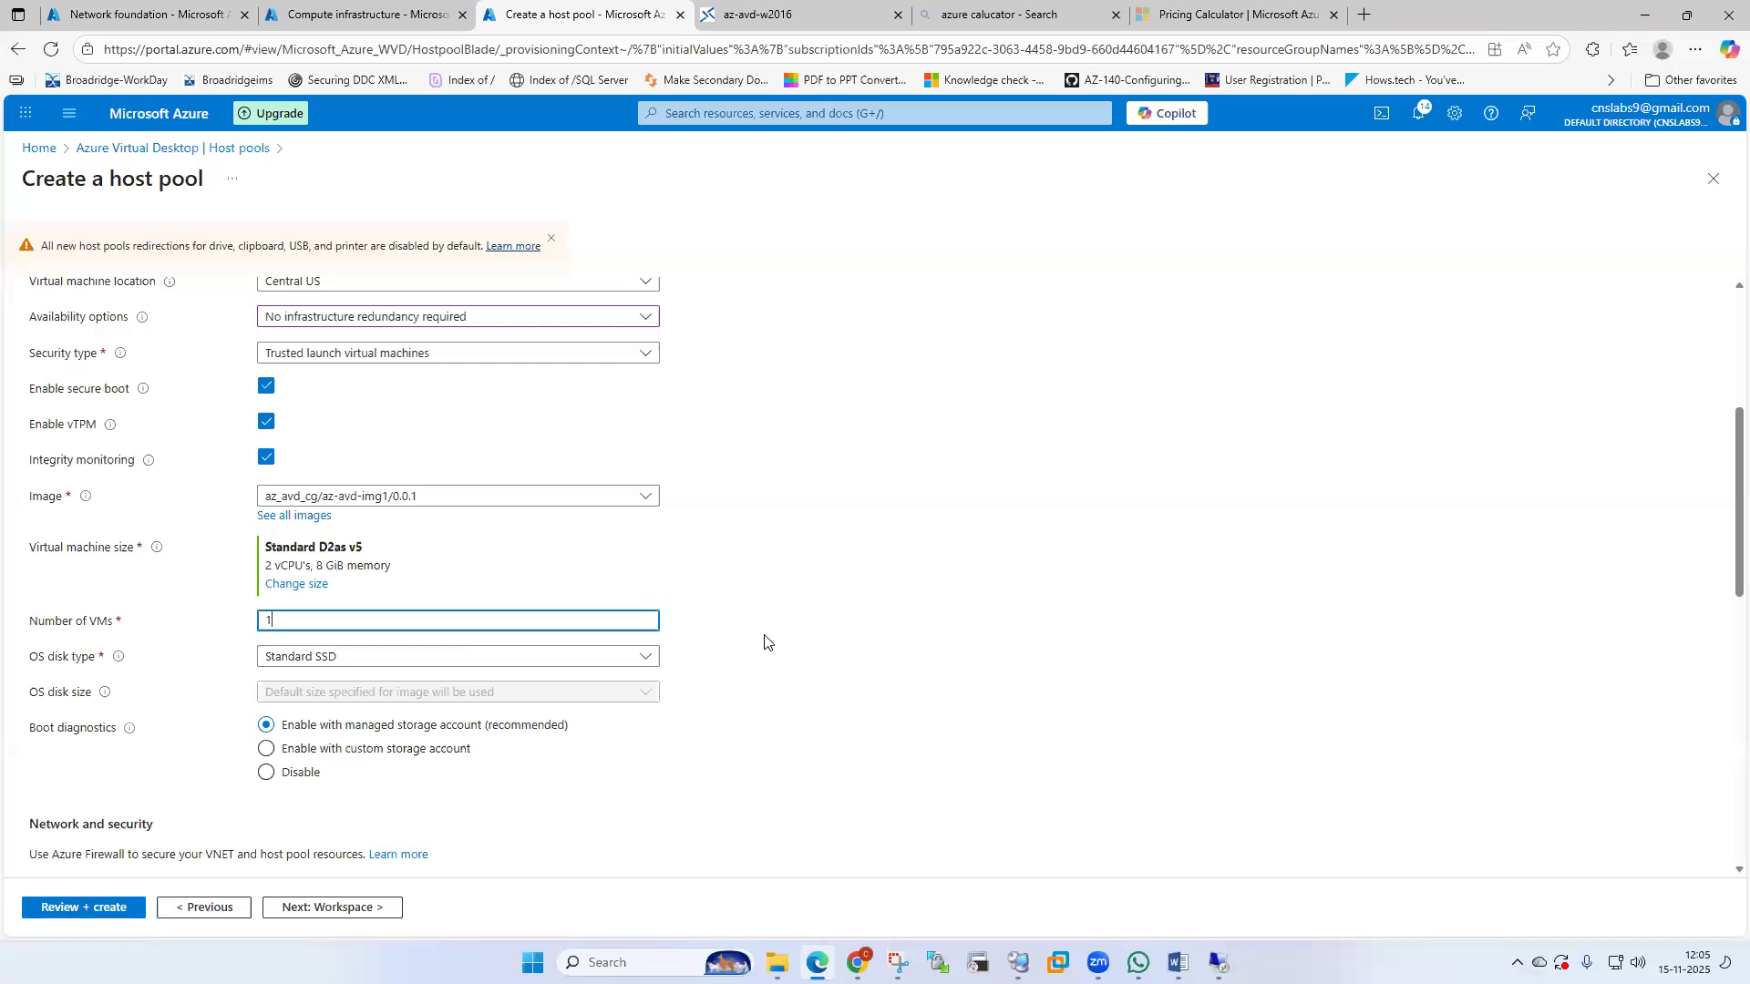
scroll(764, 642, "down", 2)
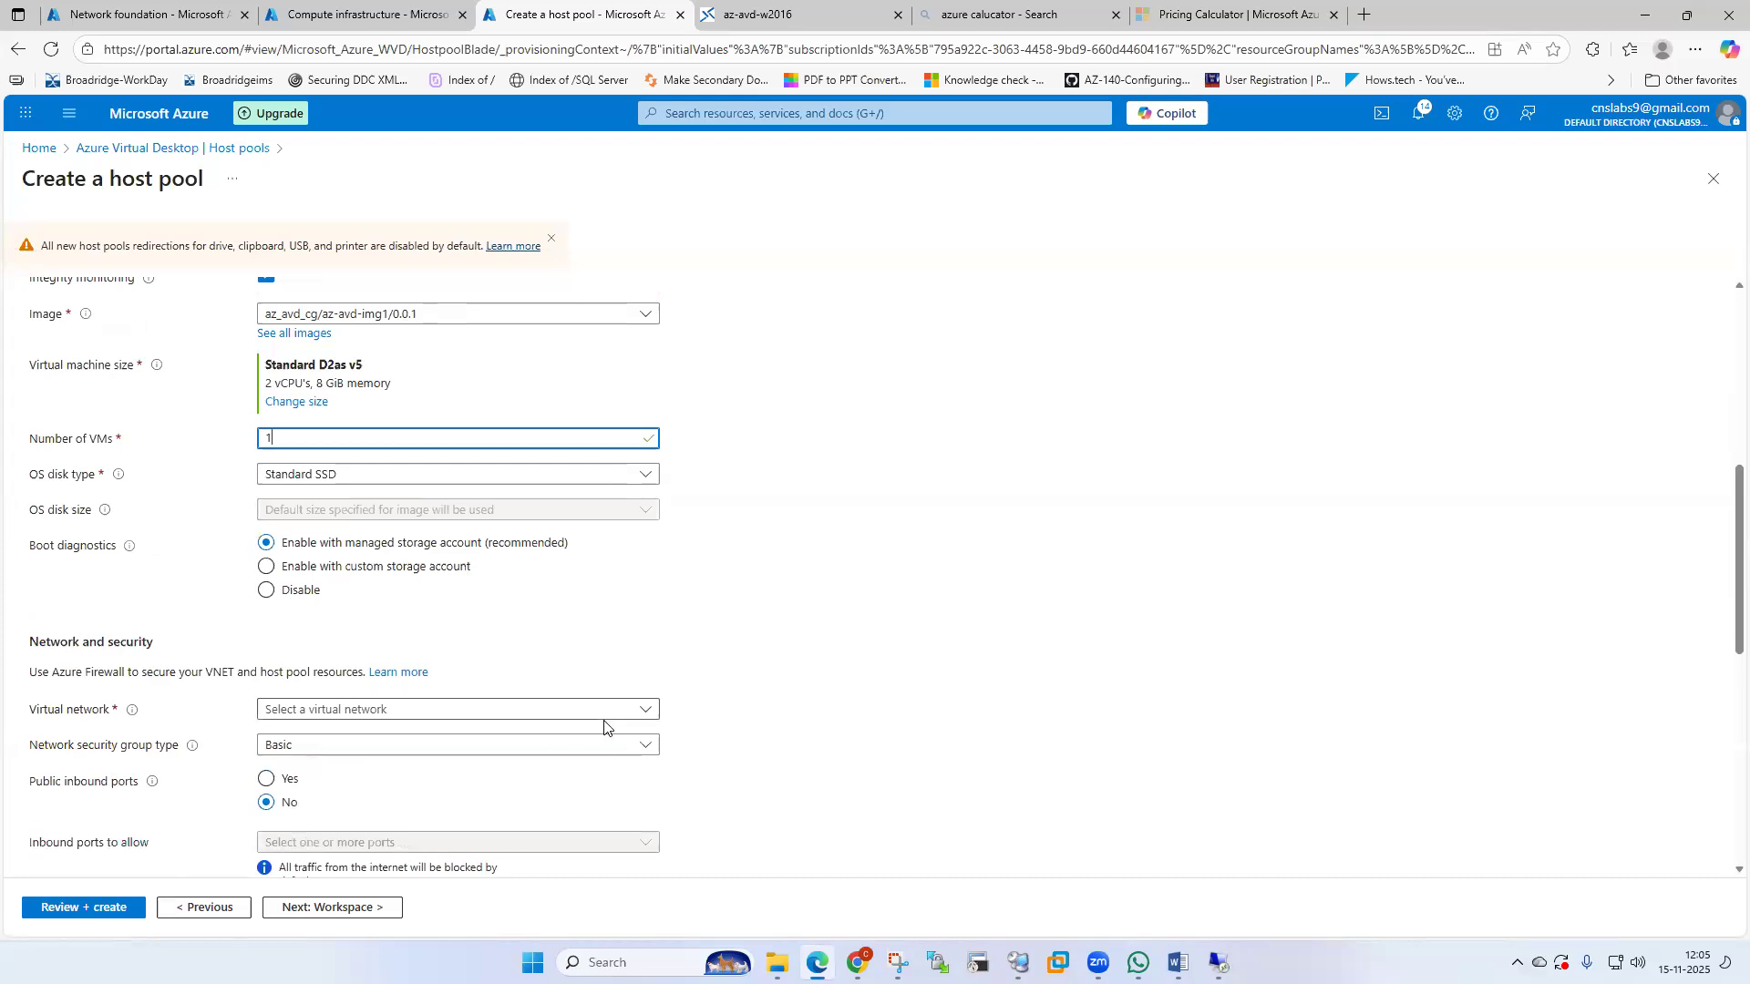
left_click(643, 716)
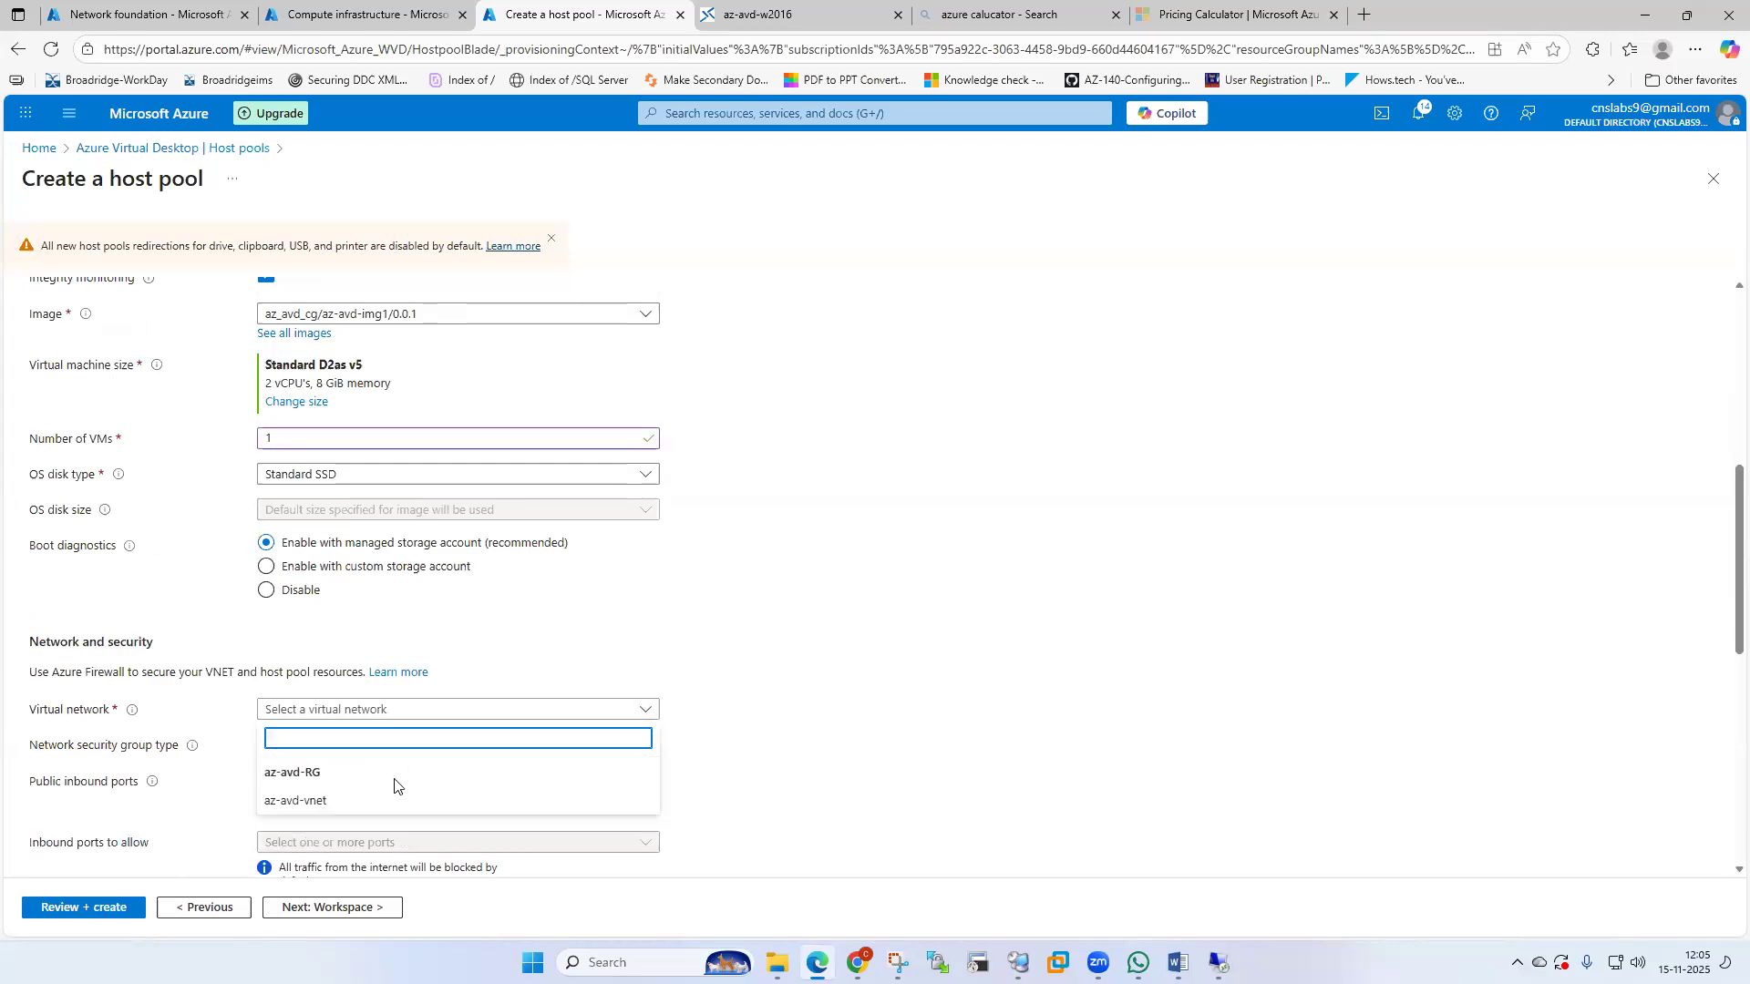
left_click(346, 804)
scroll(734, 731, "down", 1)
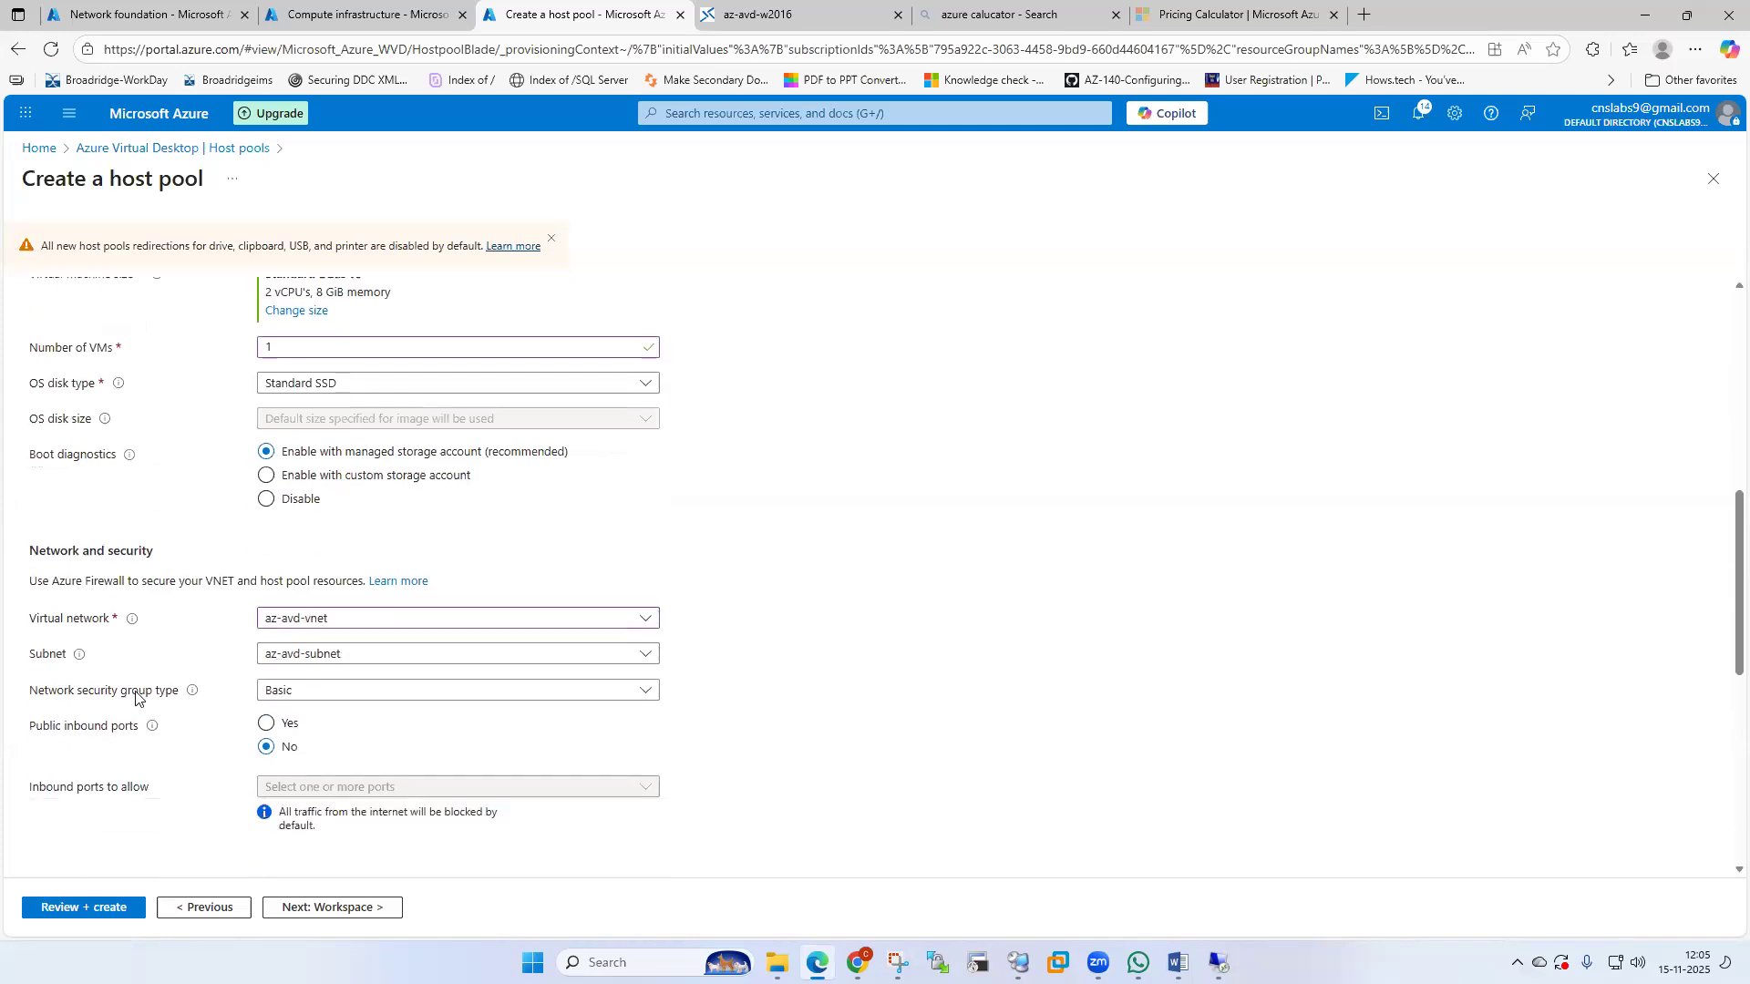
scroll(440, 673, "down", 2)
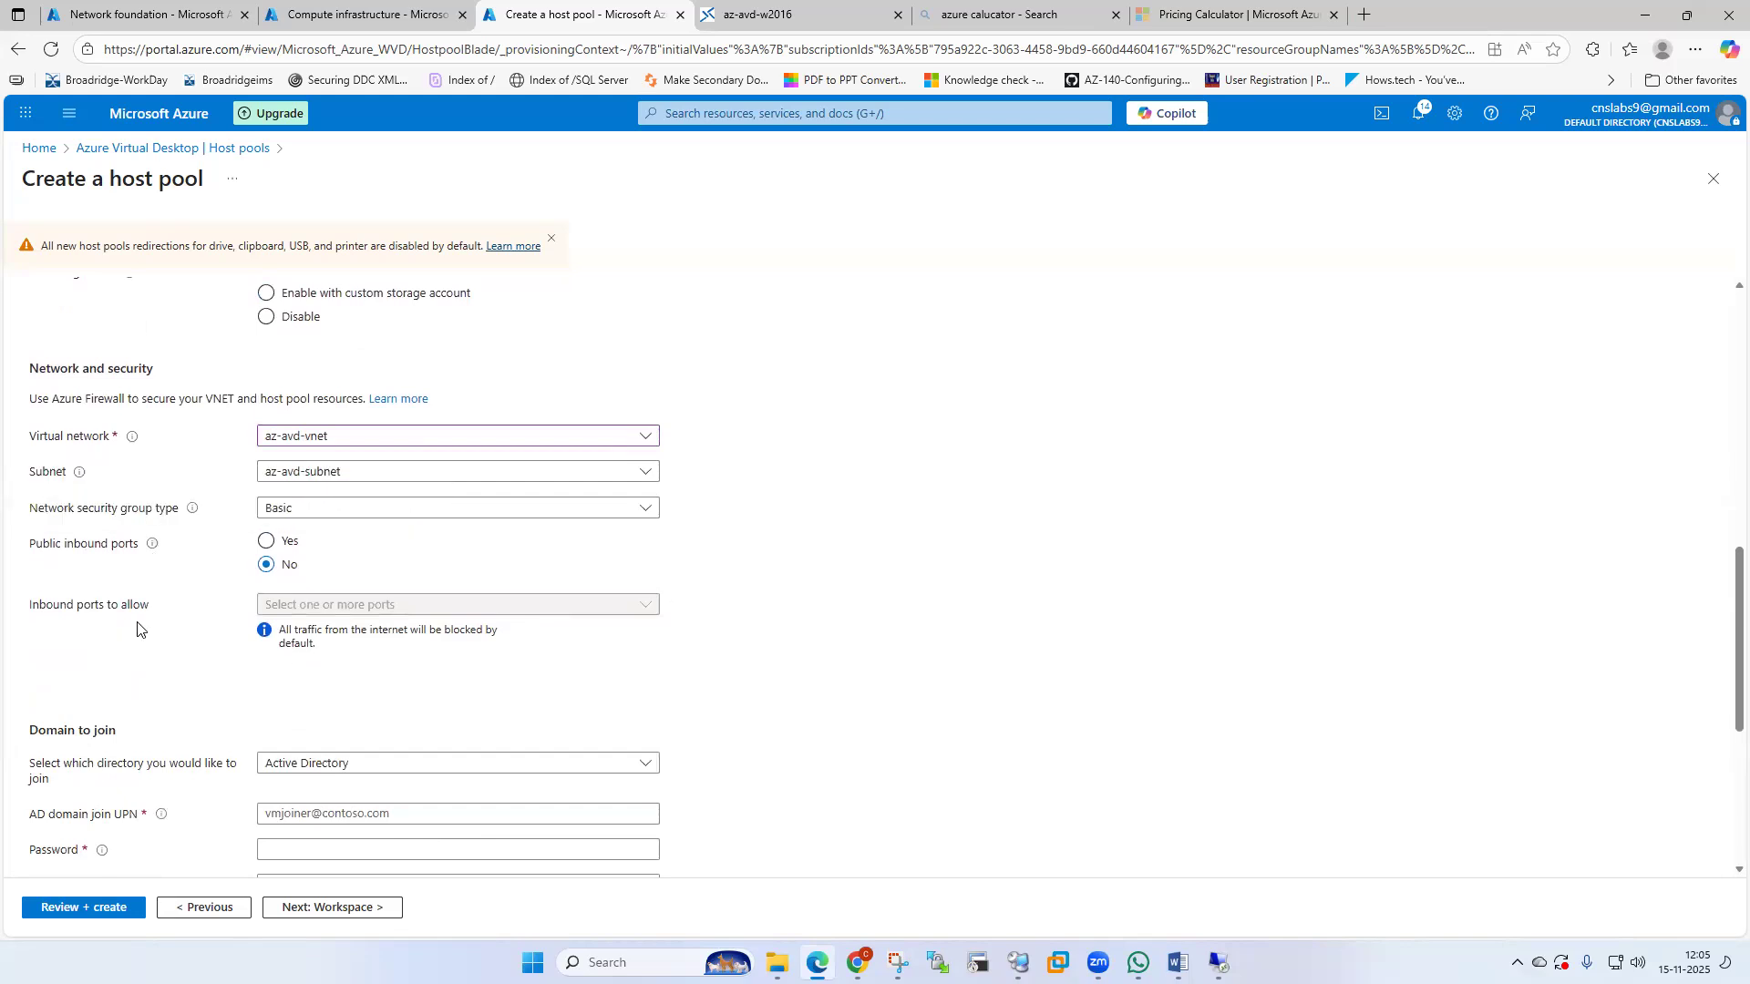
Enable public inbound ports allowing RDP (3389) and HTTPS (443).
left_click(266, 542)
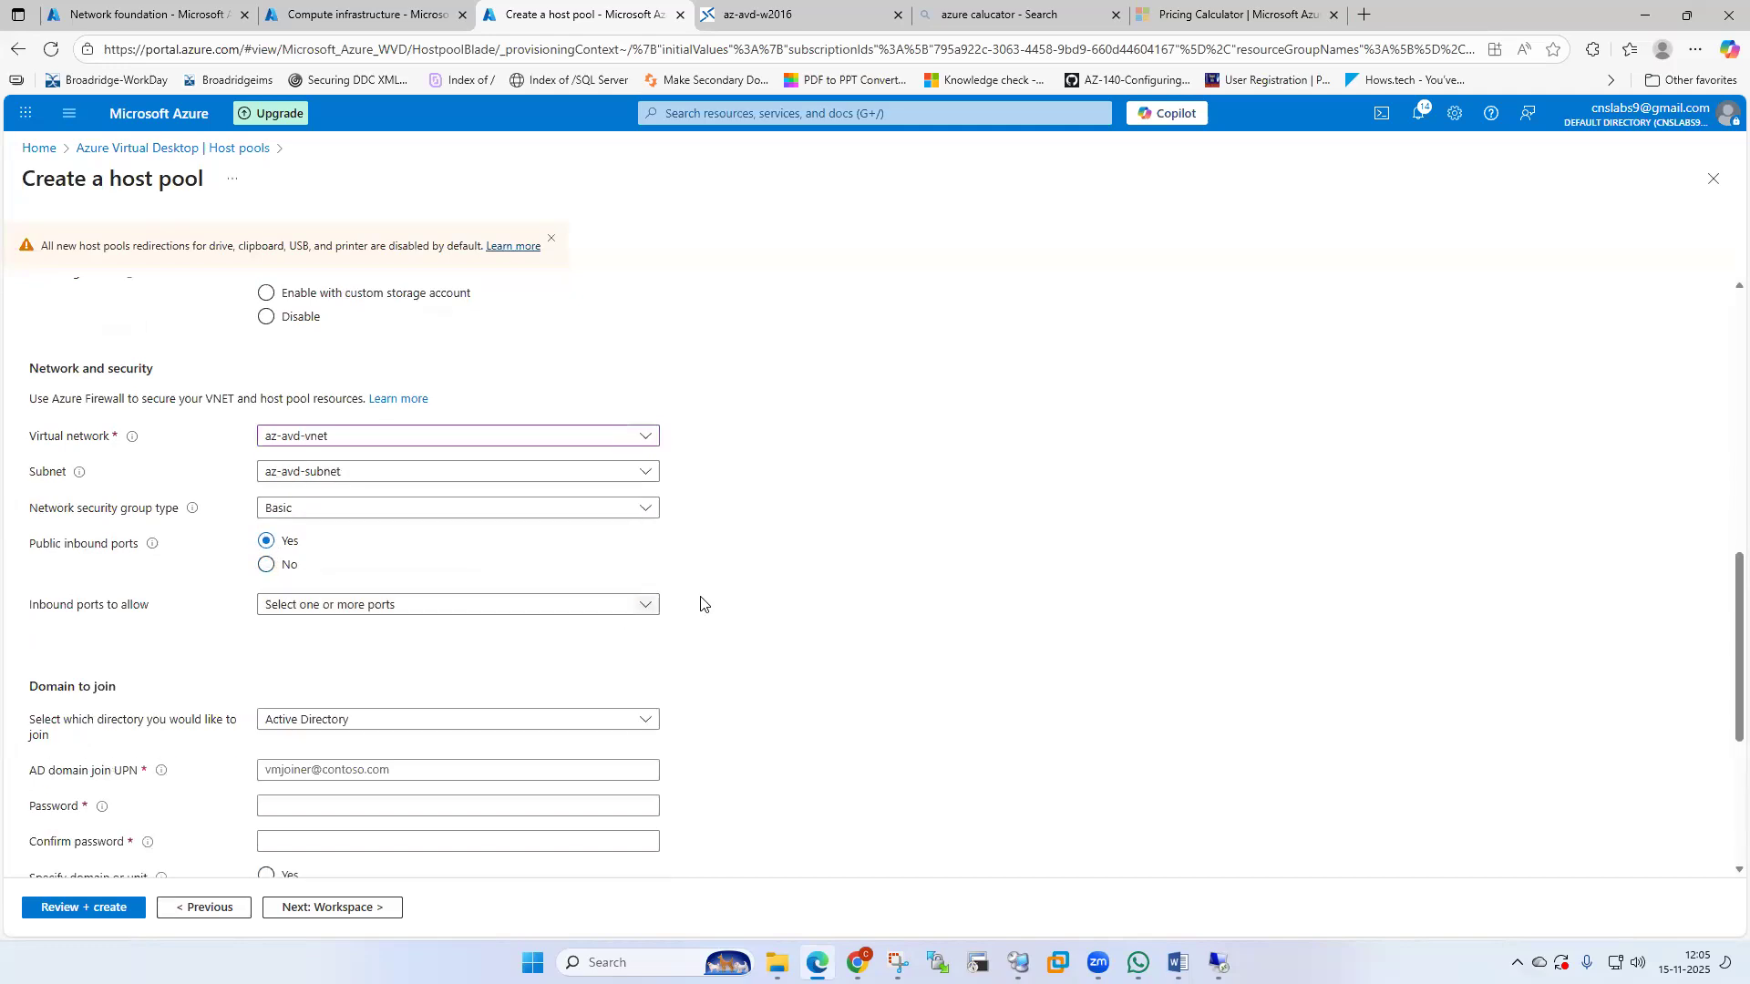
left_click(647, 606)
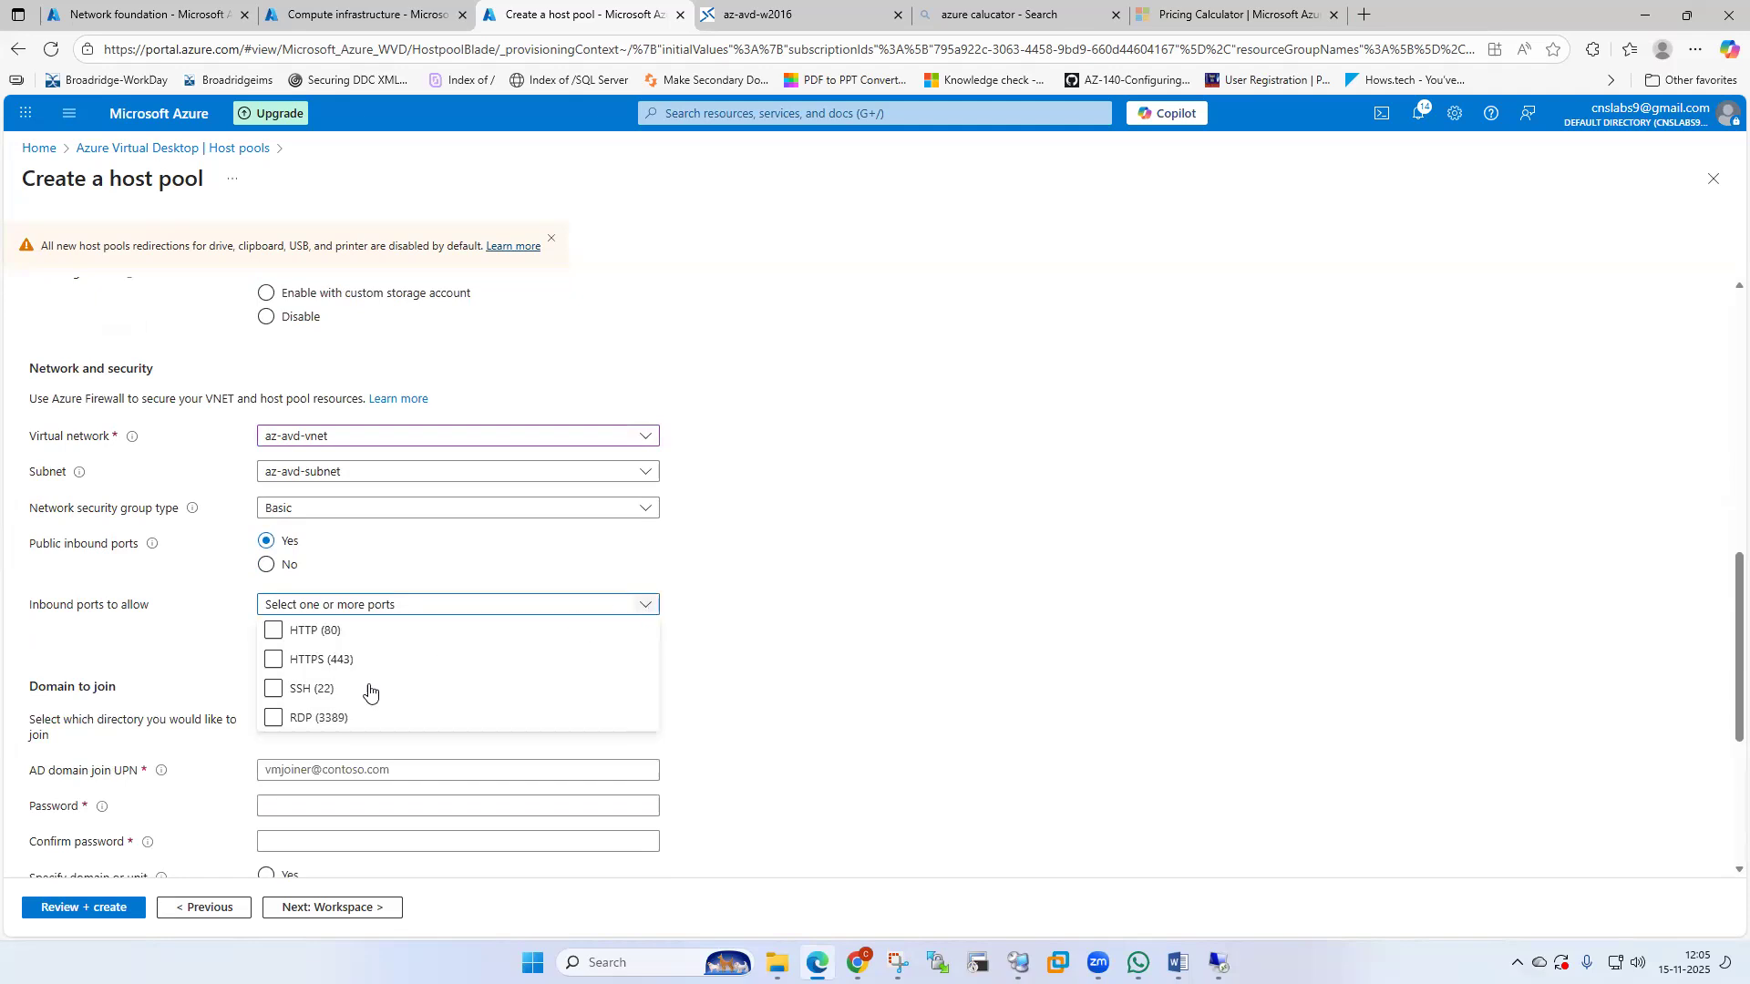
left_click(274, 717)
left_click(272, 661)
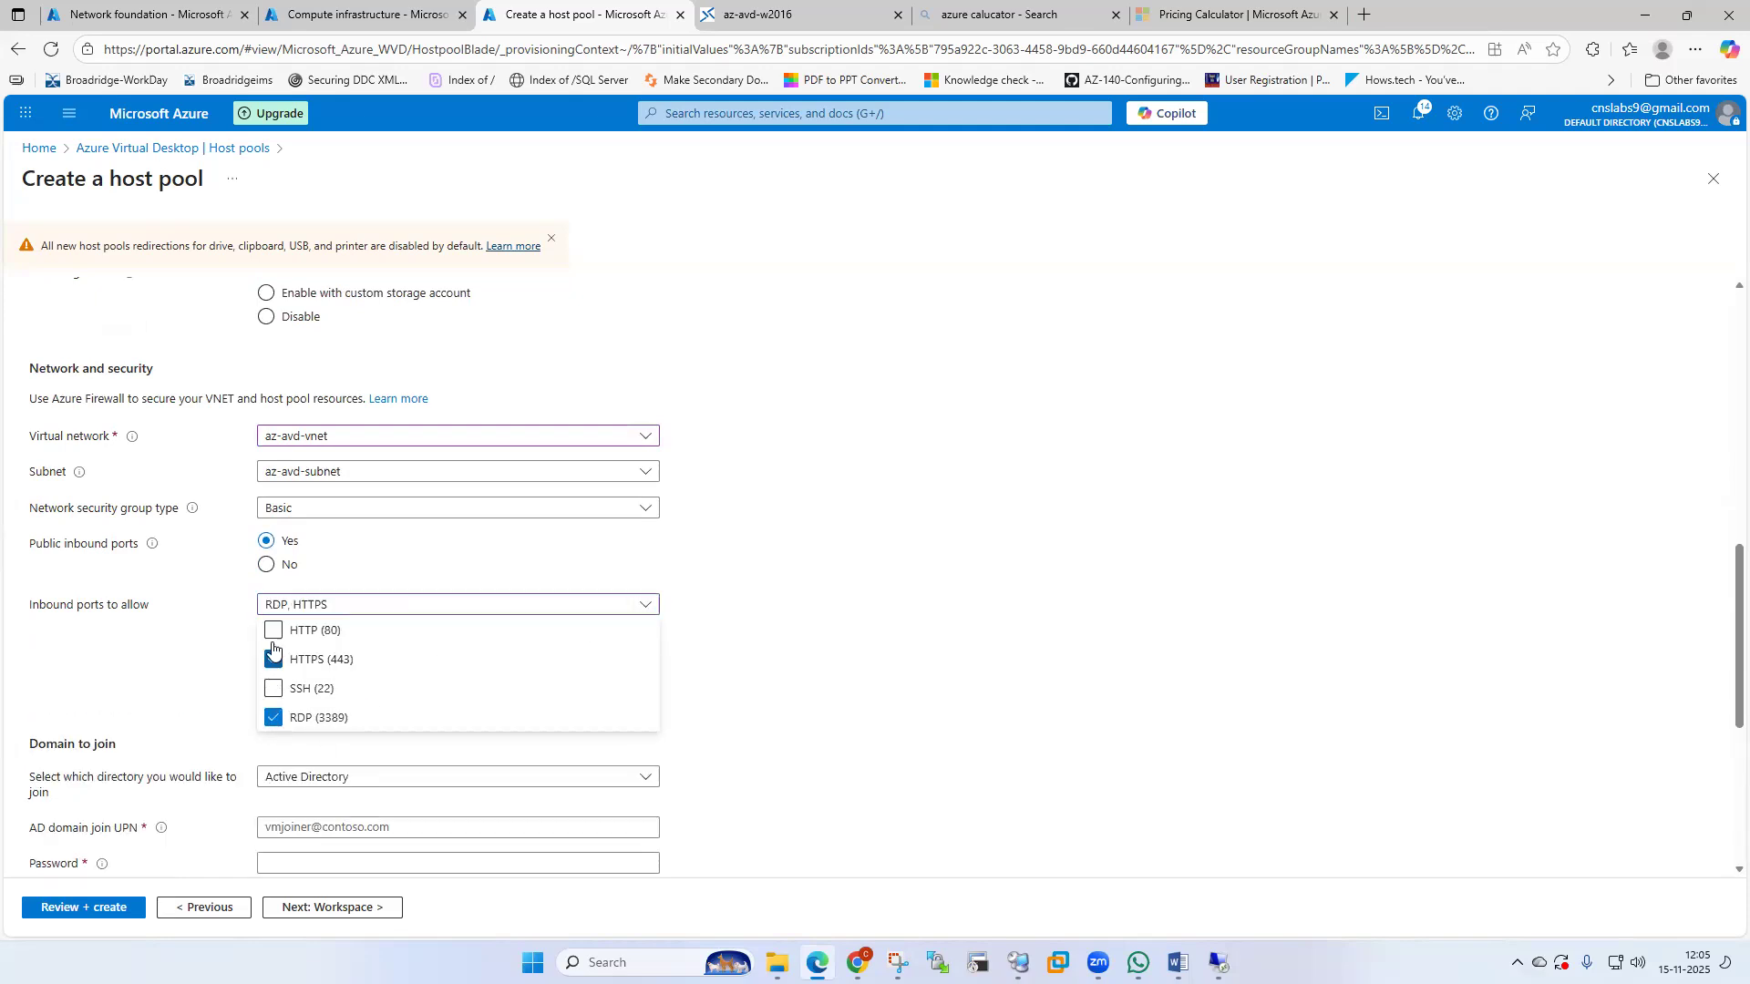
left_click(812, 639)
scroll(812, 641, "down", 2)
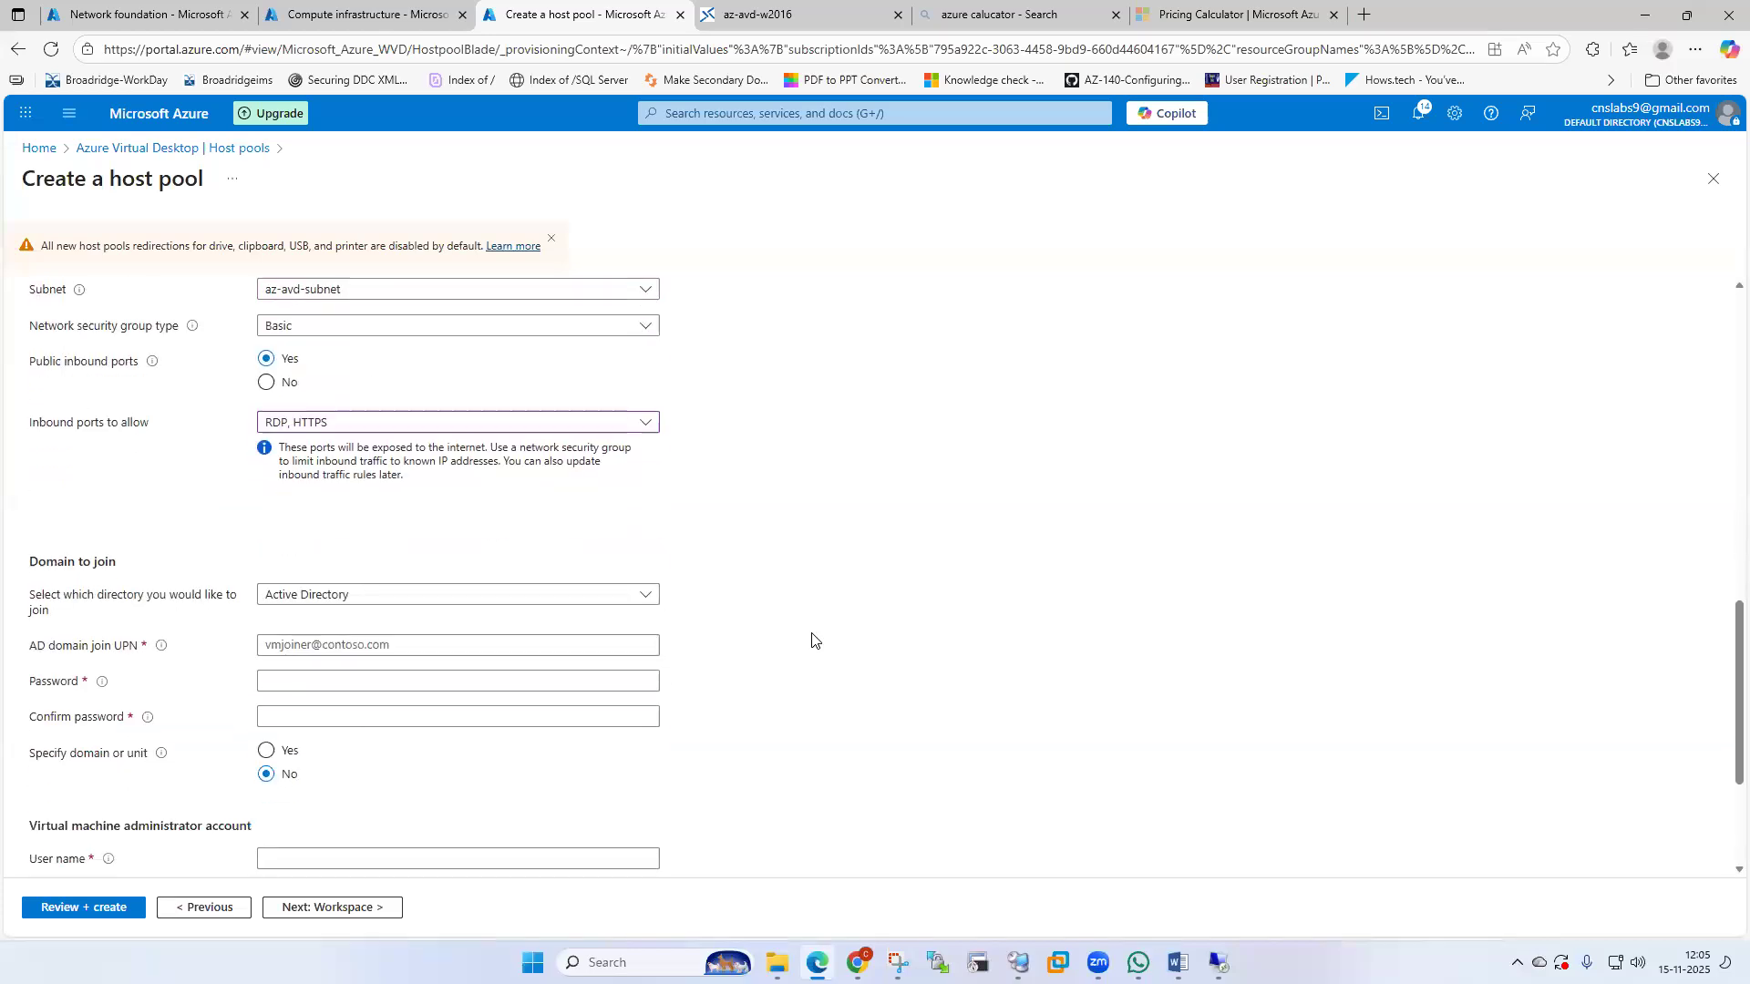
left_click(645, 596)
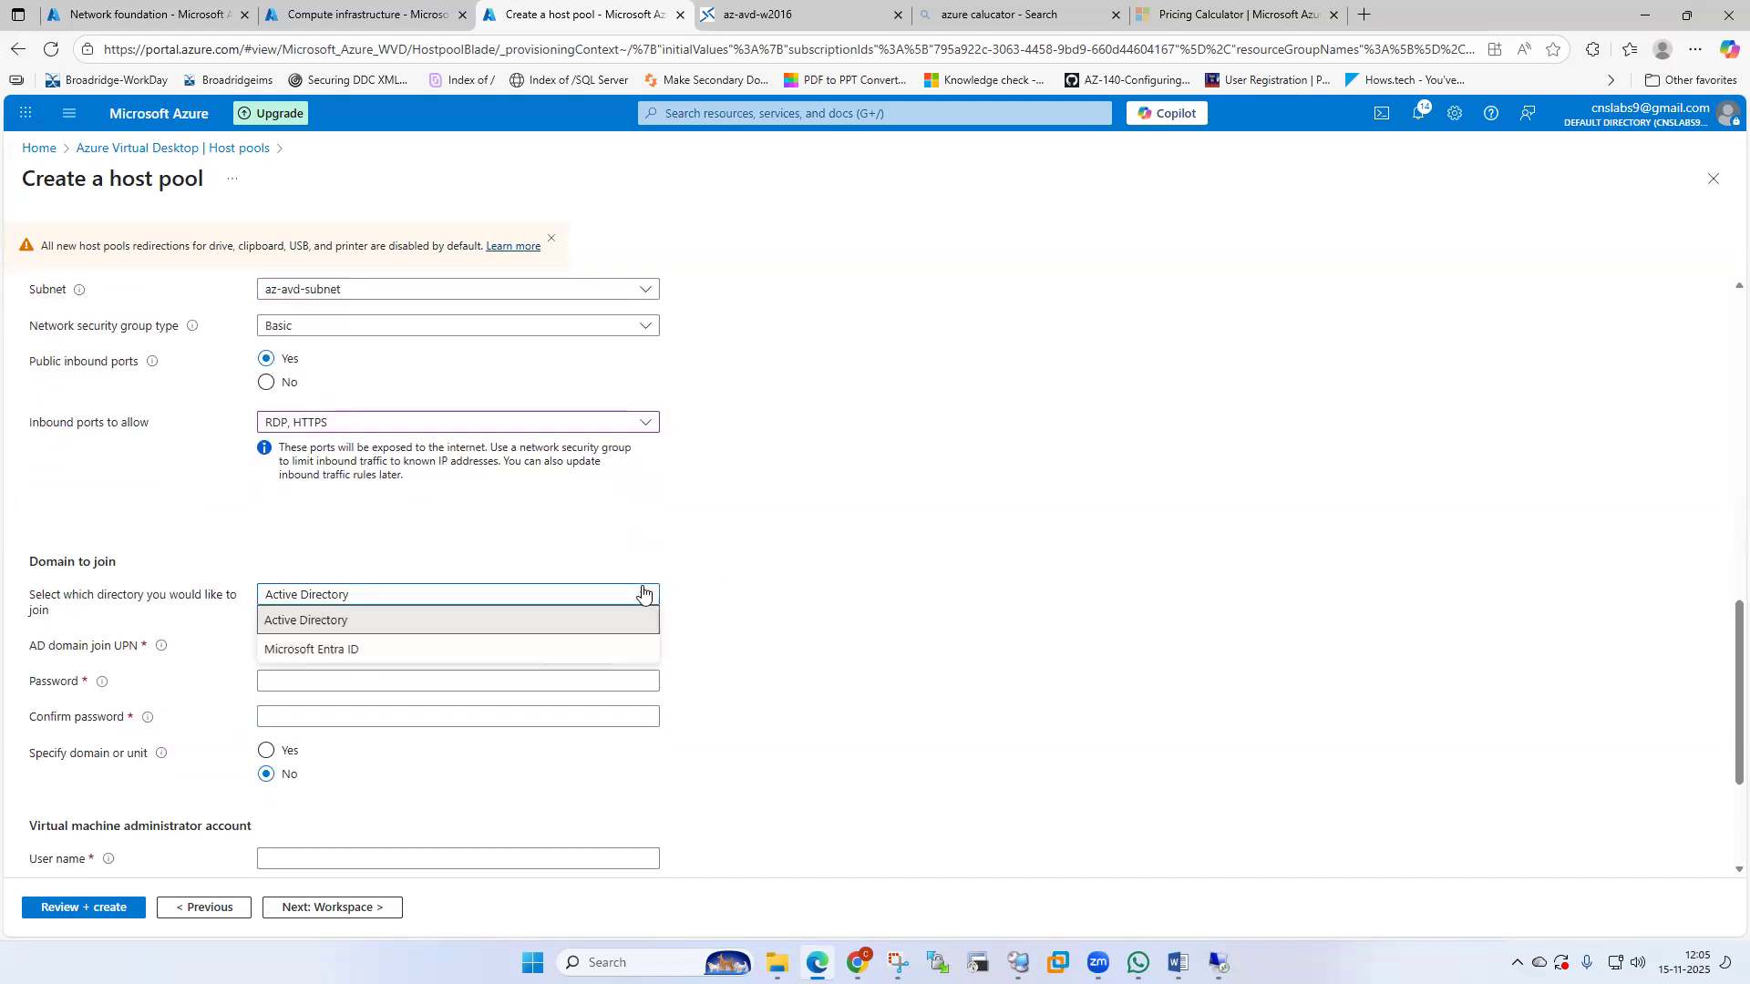
Keep Active Directory and enter the domain-join account and confirmed password.
left_click(637, 594)
left_click(367, 644)
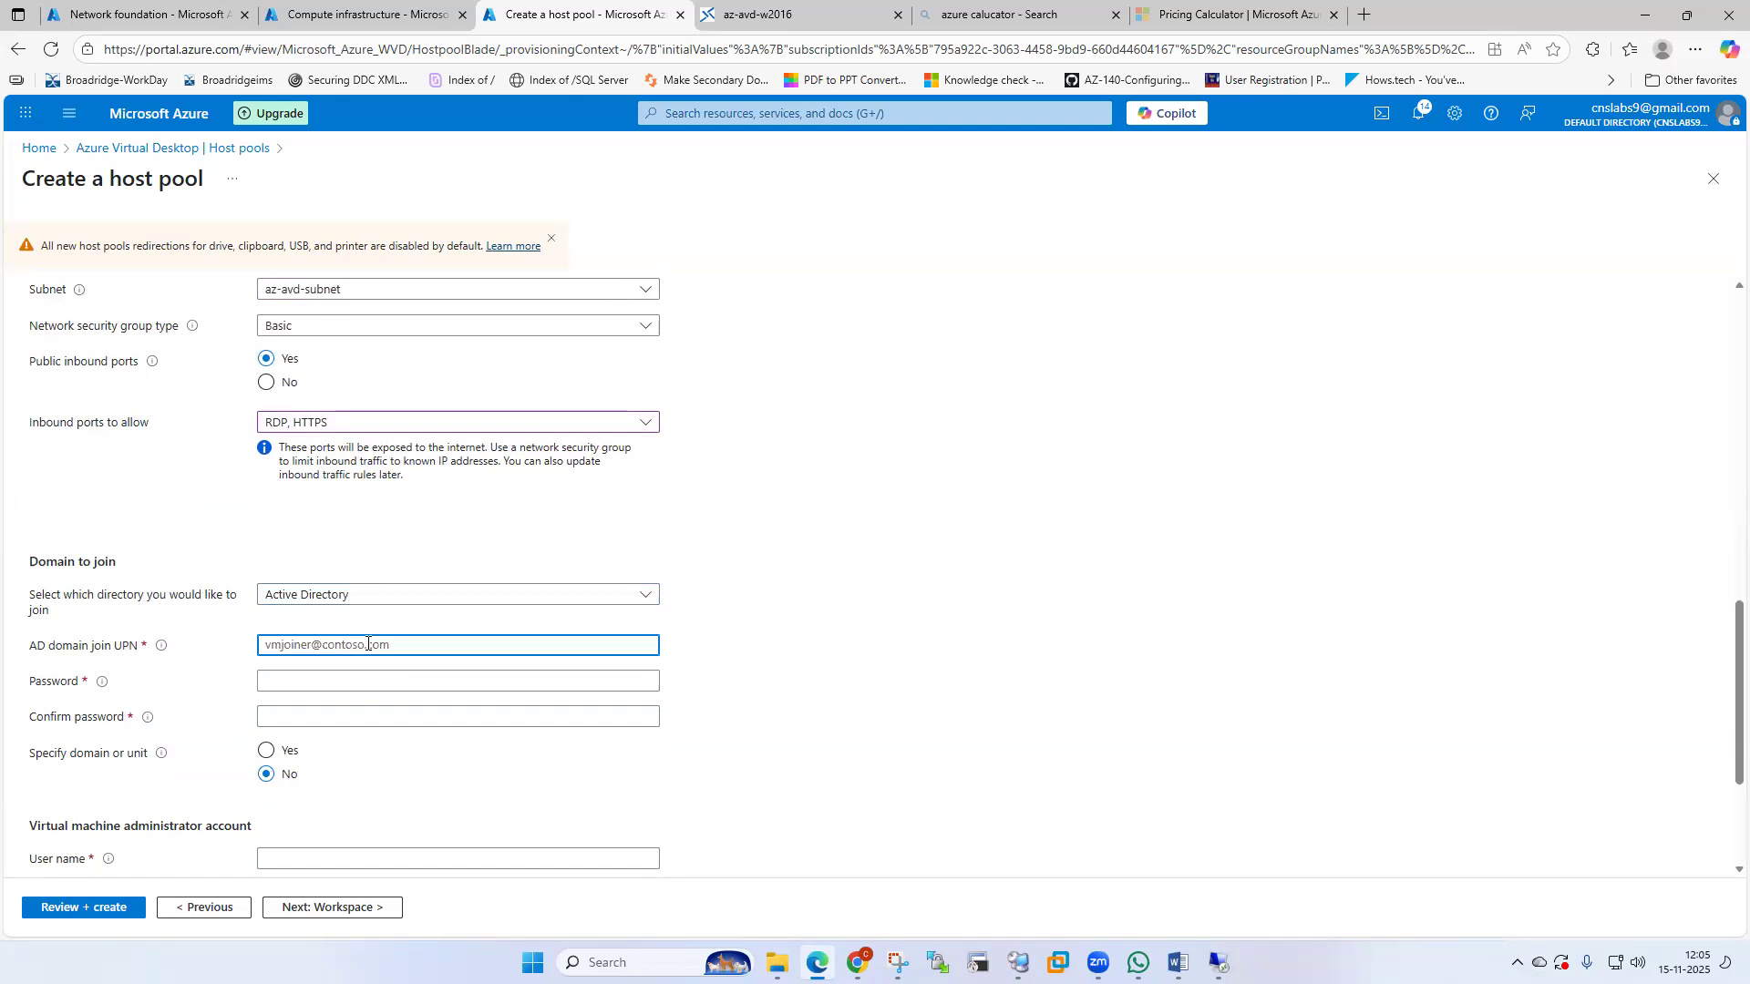
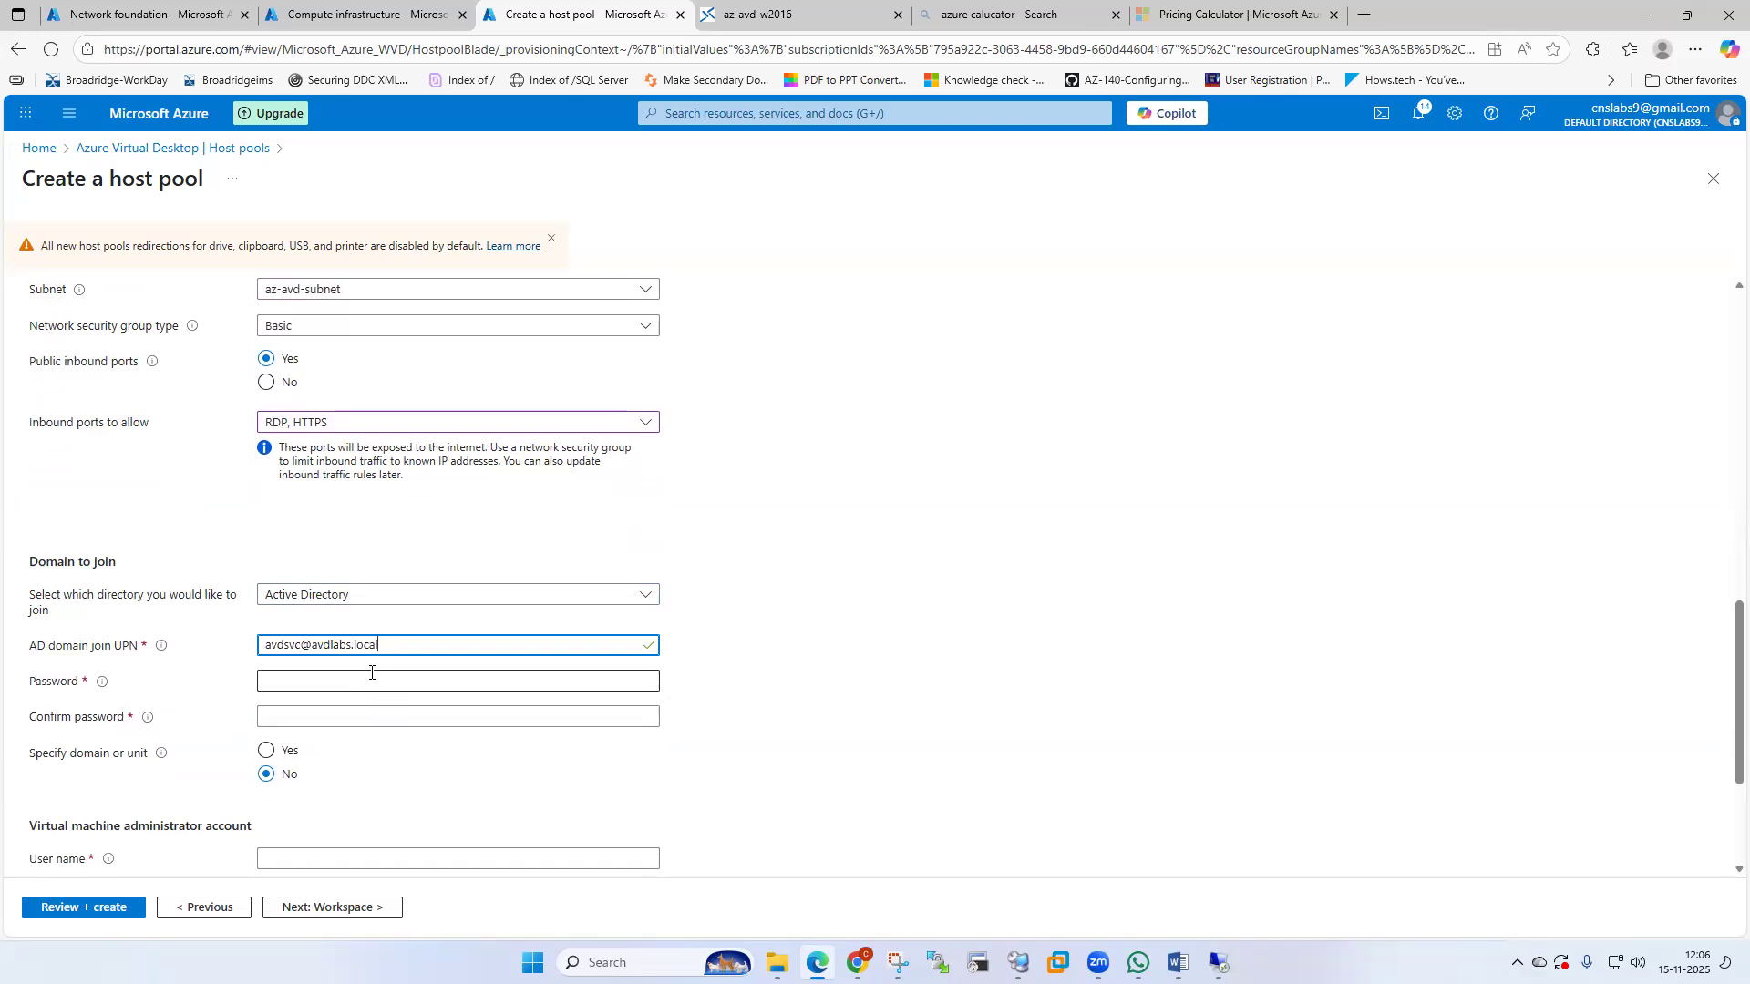
left_click(371, 672)
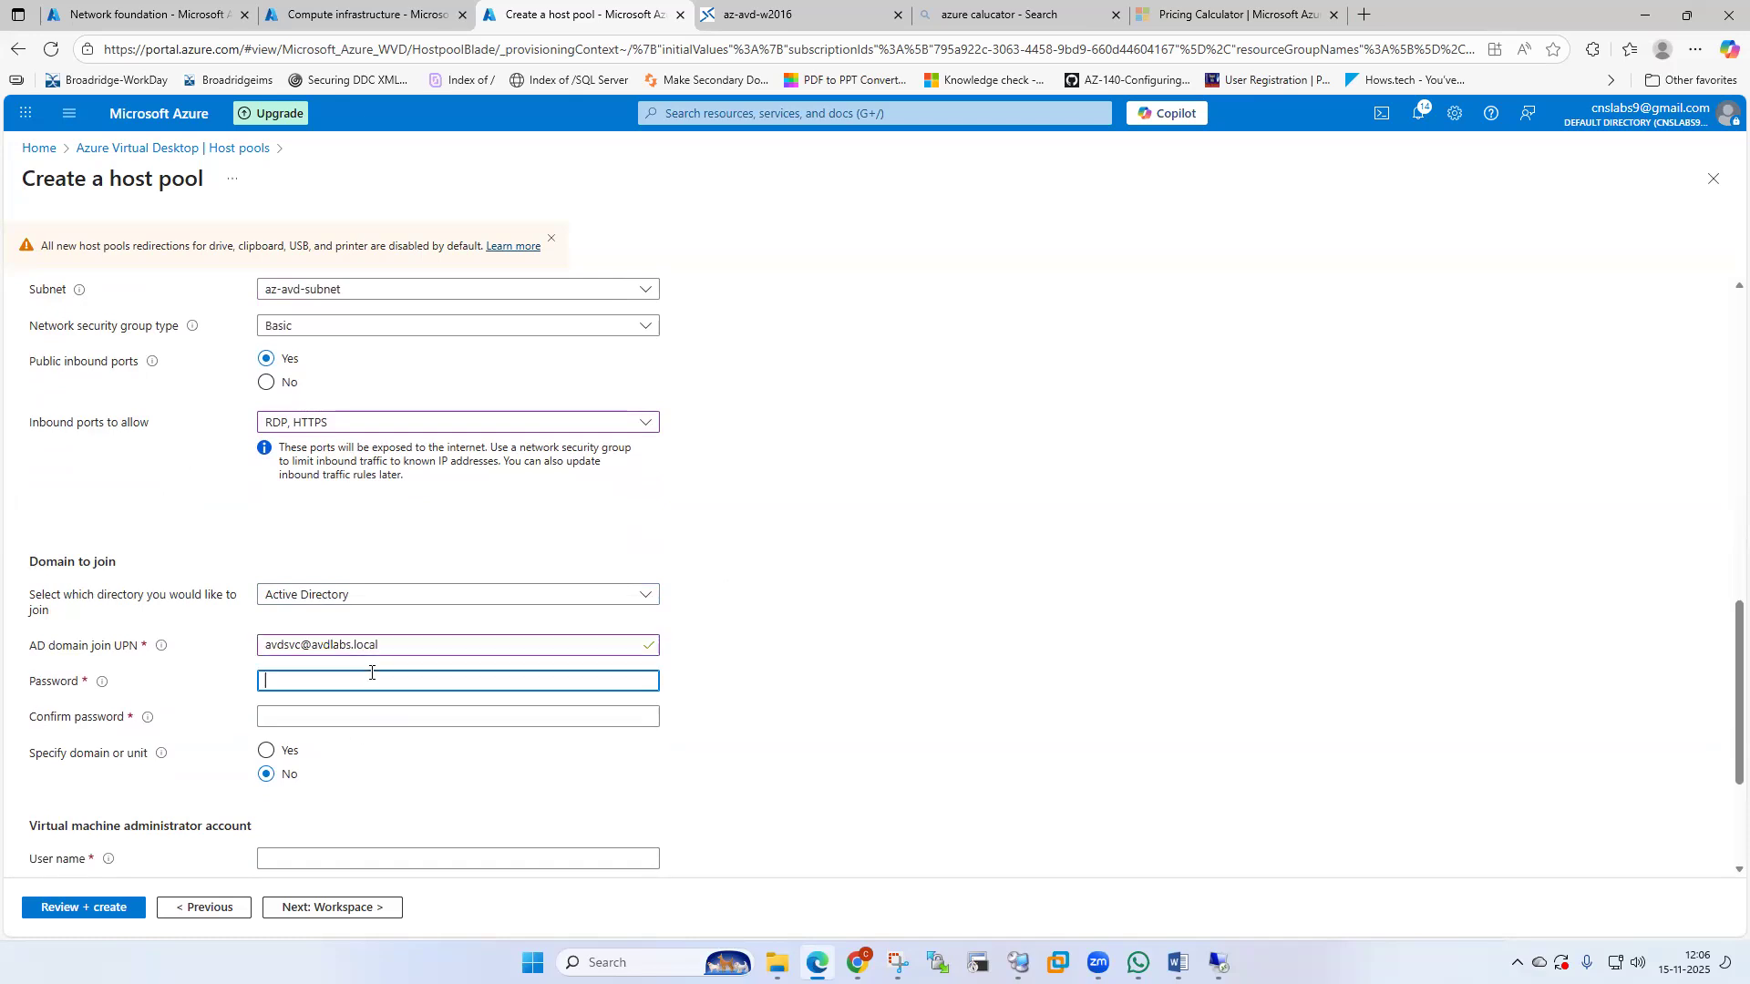
type("•••••••••••••••••")
left_click(355, 712)
type("••••••••")
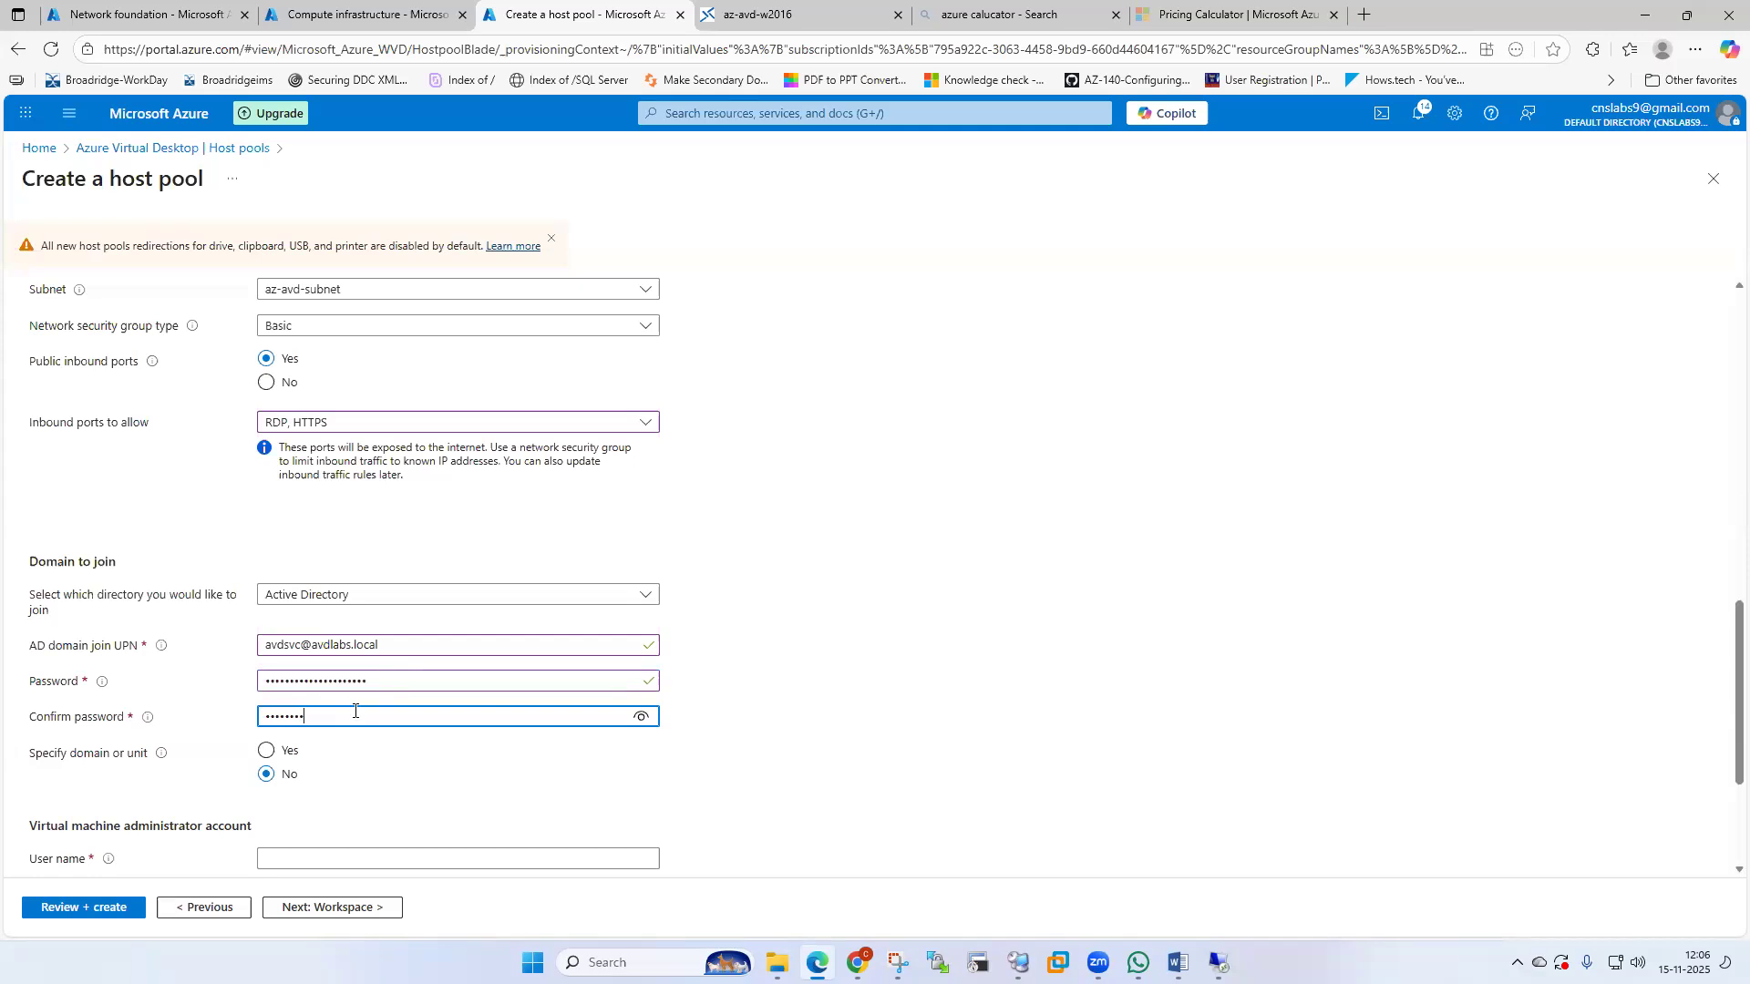
type("••••••••")
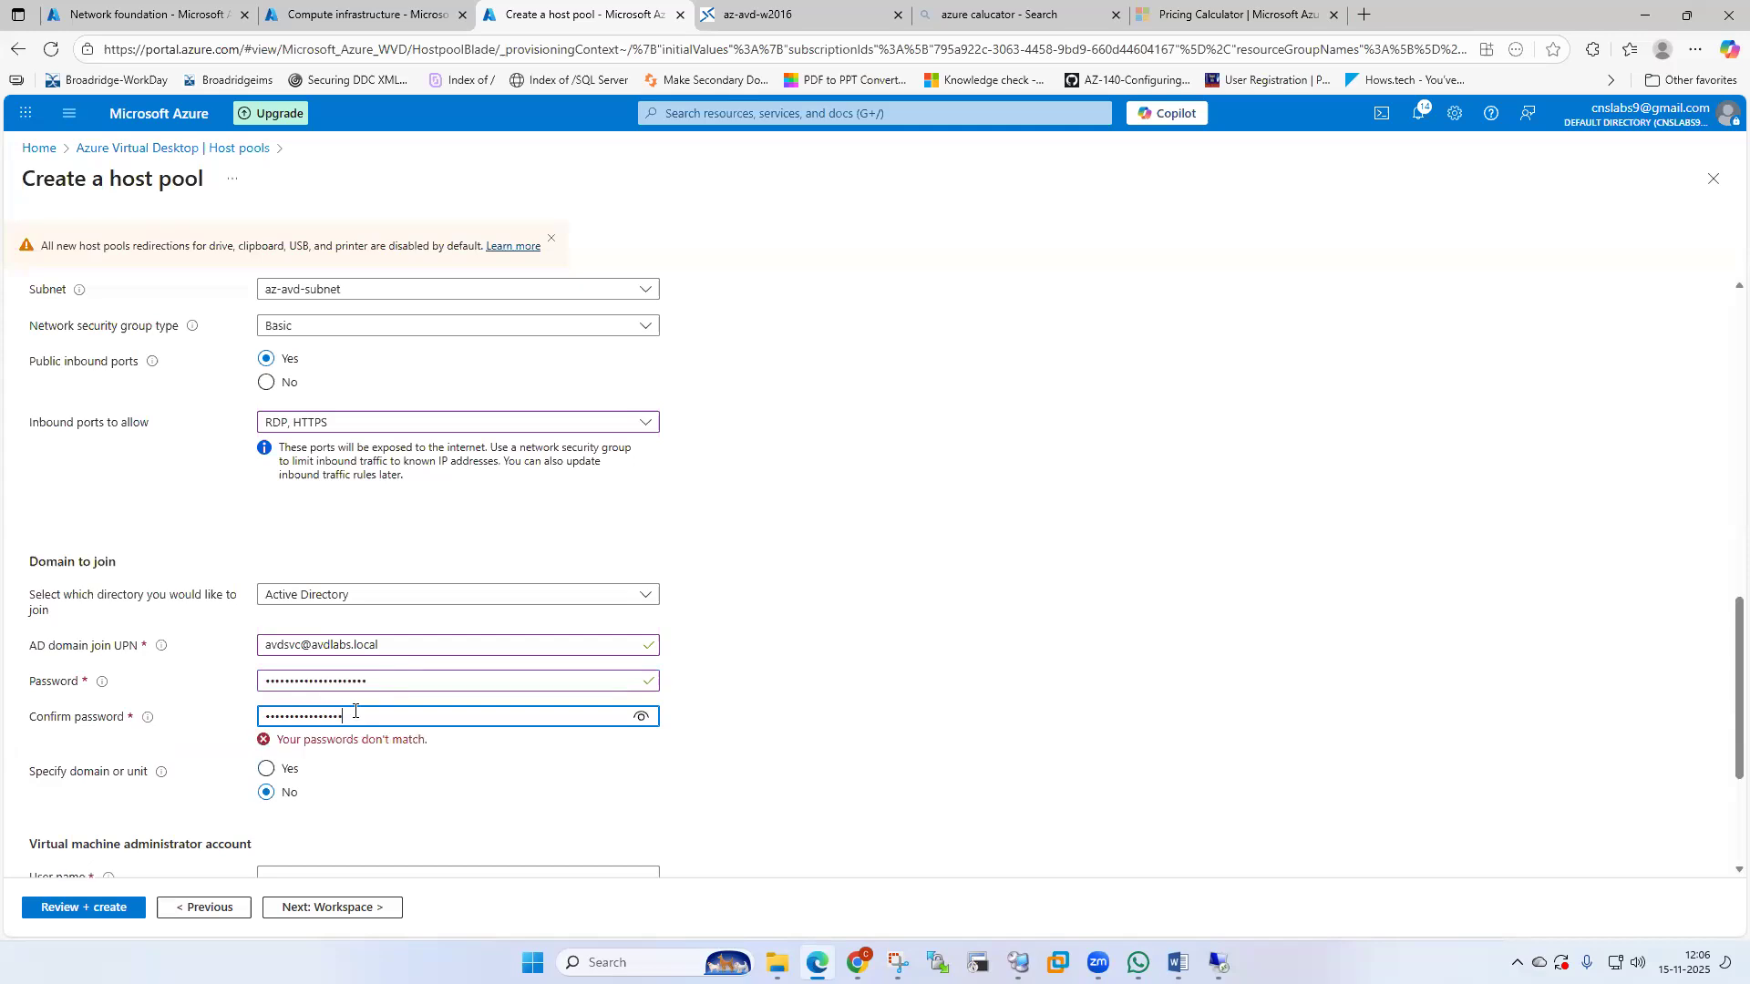
type("•")
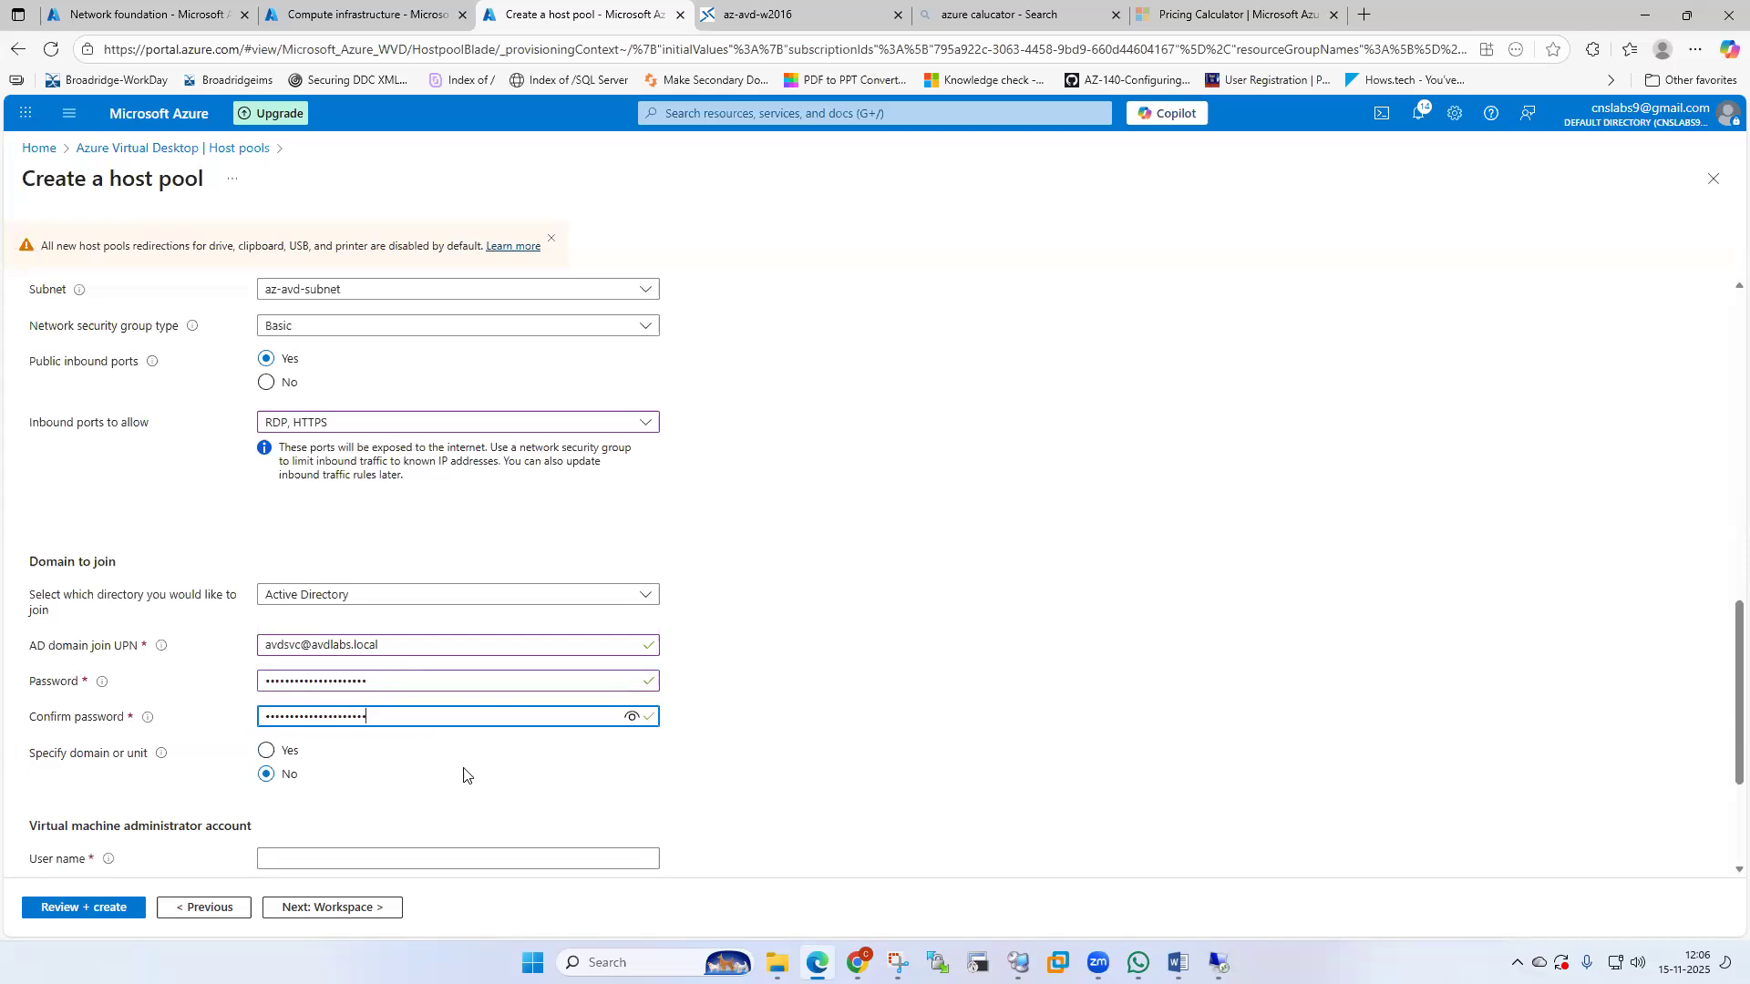
Specify avdlabs as the domain to join.
scroll(466, 775, "down", 1)
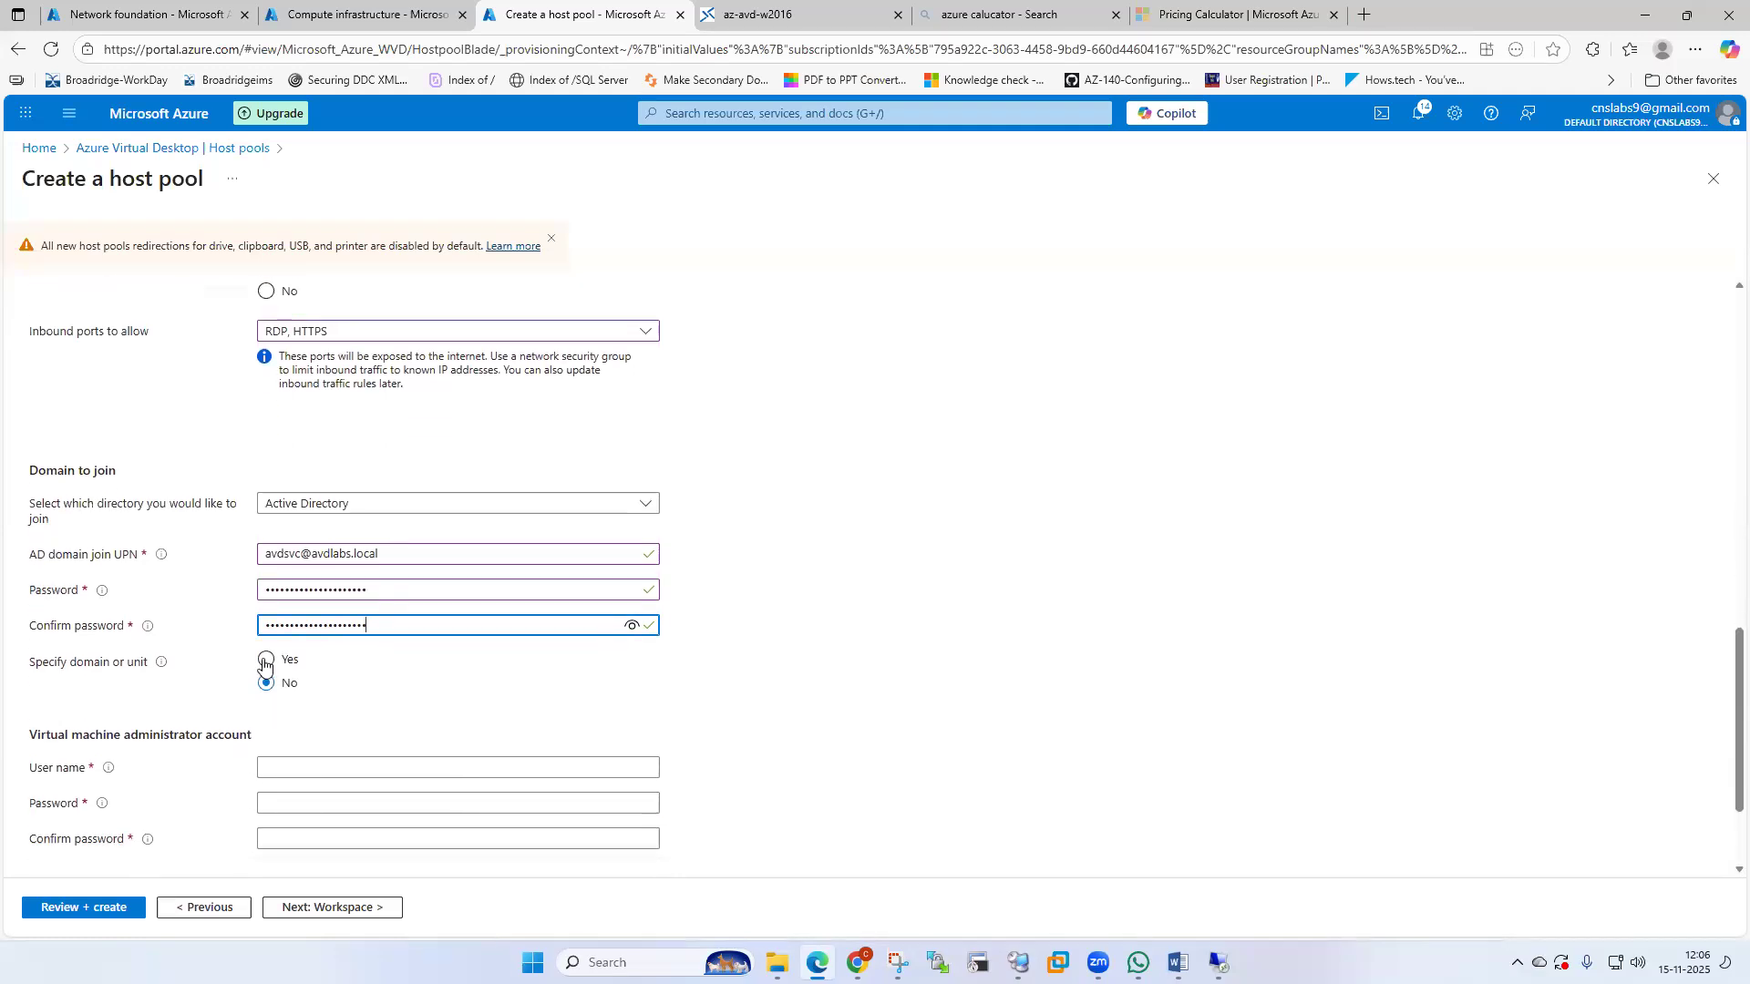
left_click(268, 660)
left_click(316, 720)
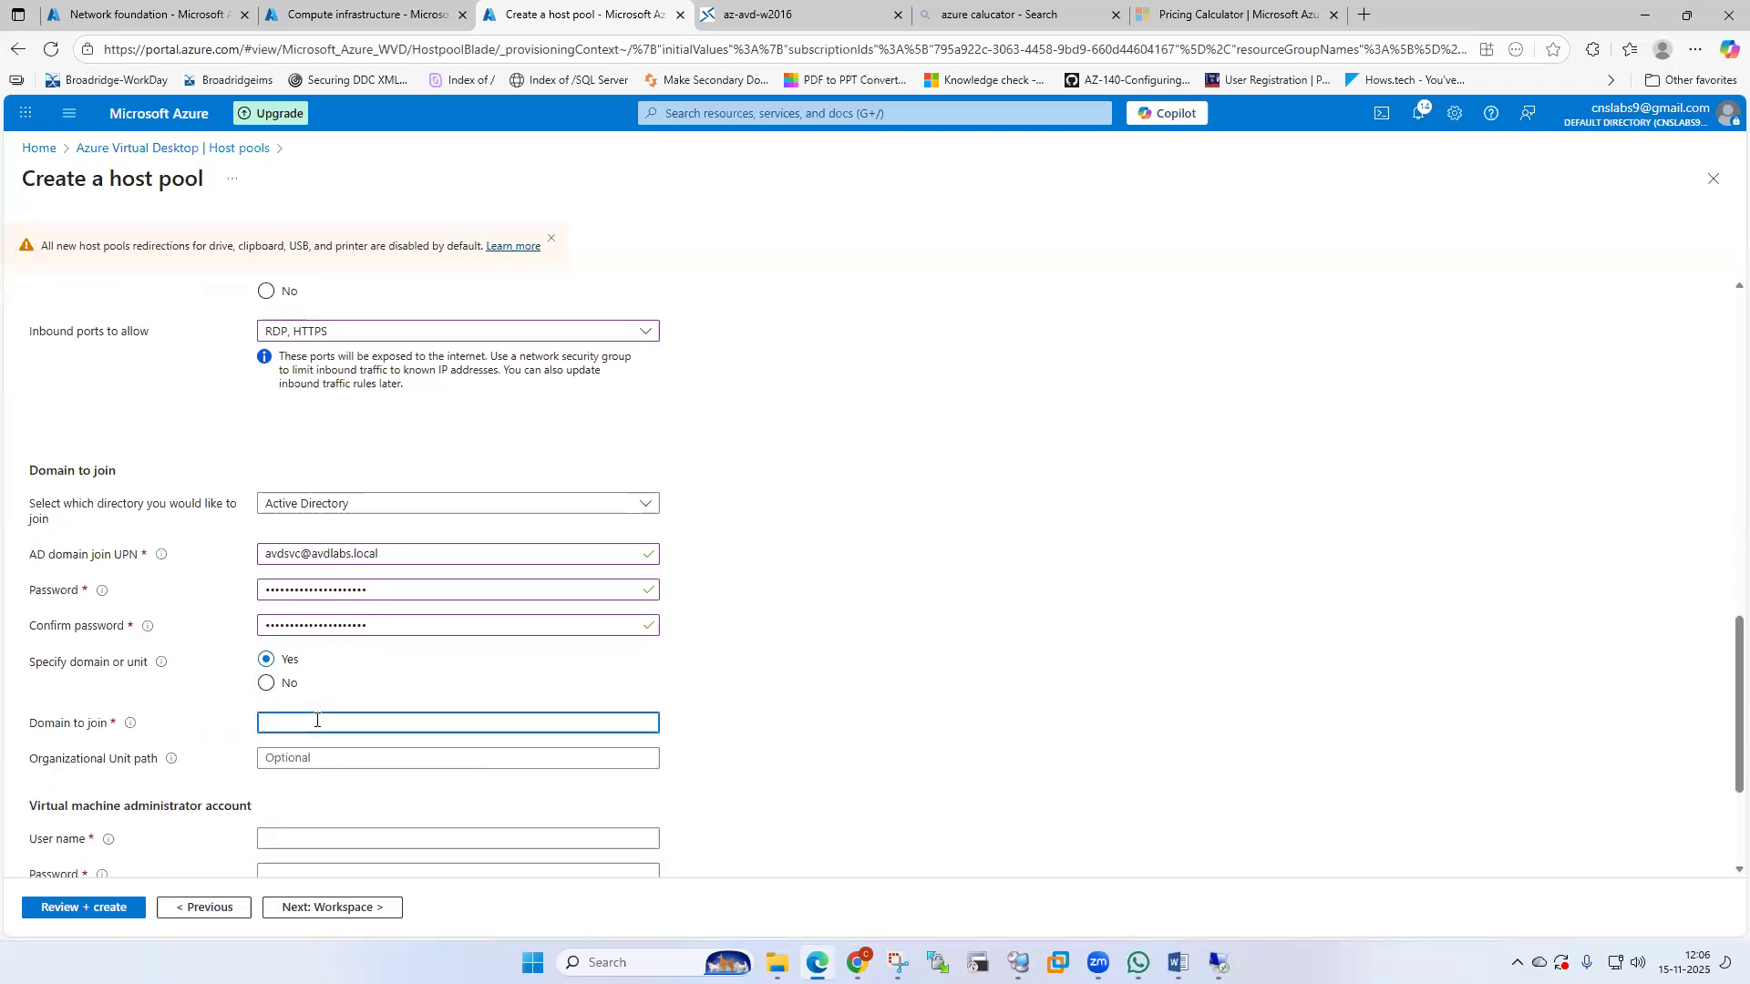
type("avdlabs")
left_click(317, 757)
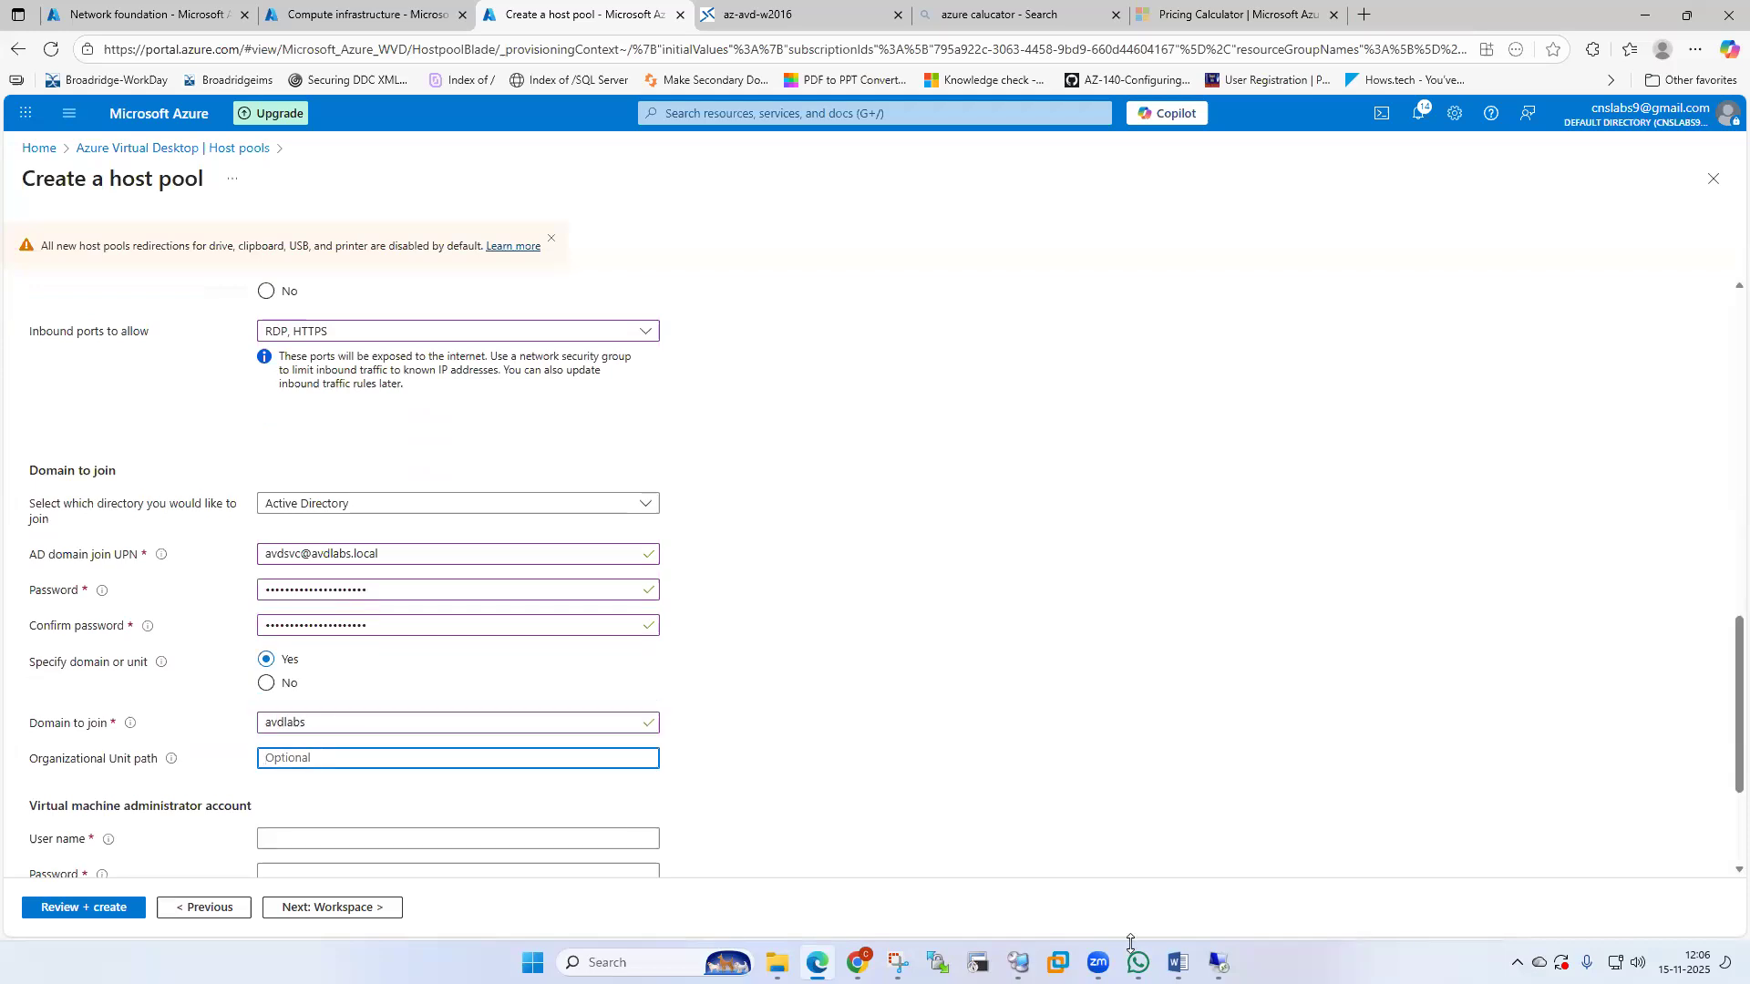
Copy the OU path OU=AVDUSers,DC=AVDLABS,DC=Local from the Word lab guide.
left_click(1178, 963)
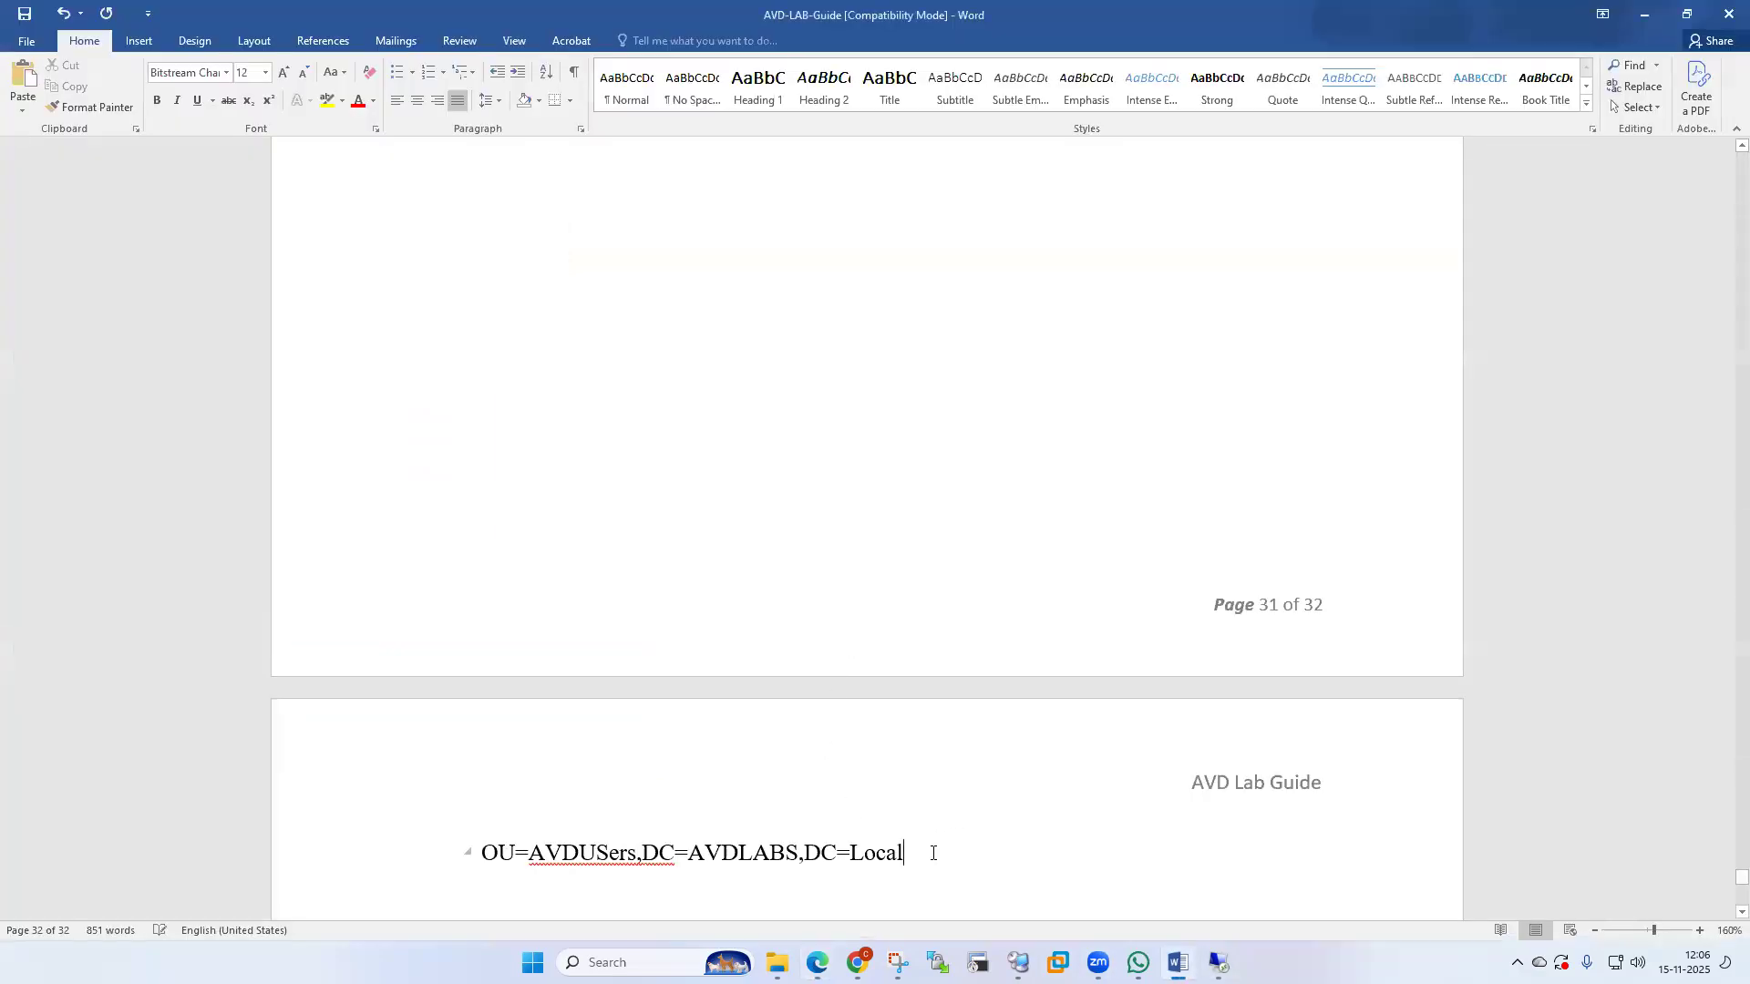
left_click_drag(514, 859, 469, 857)
key("ctrl+c")
mouse_move(1177, 963)
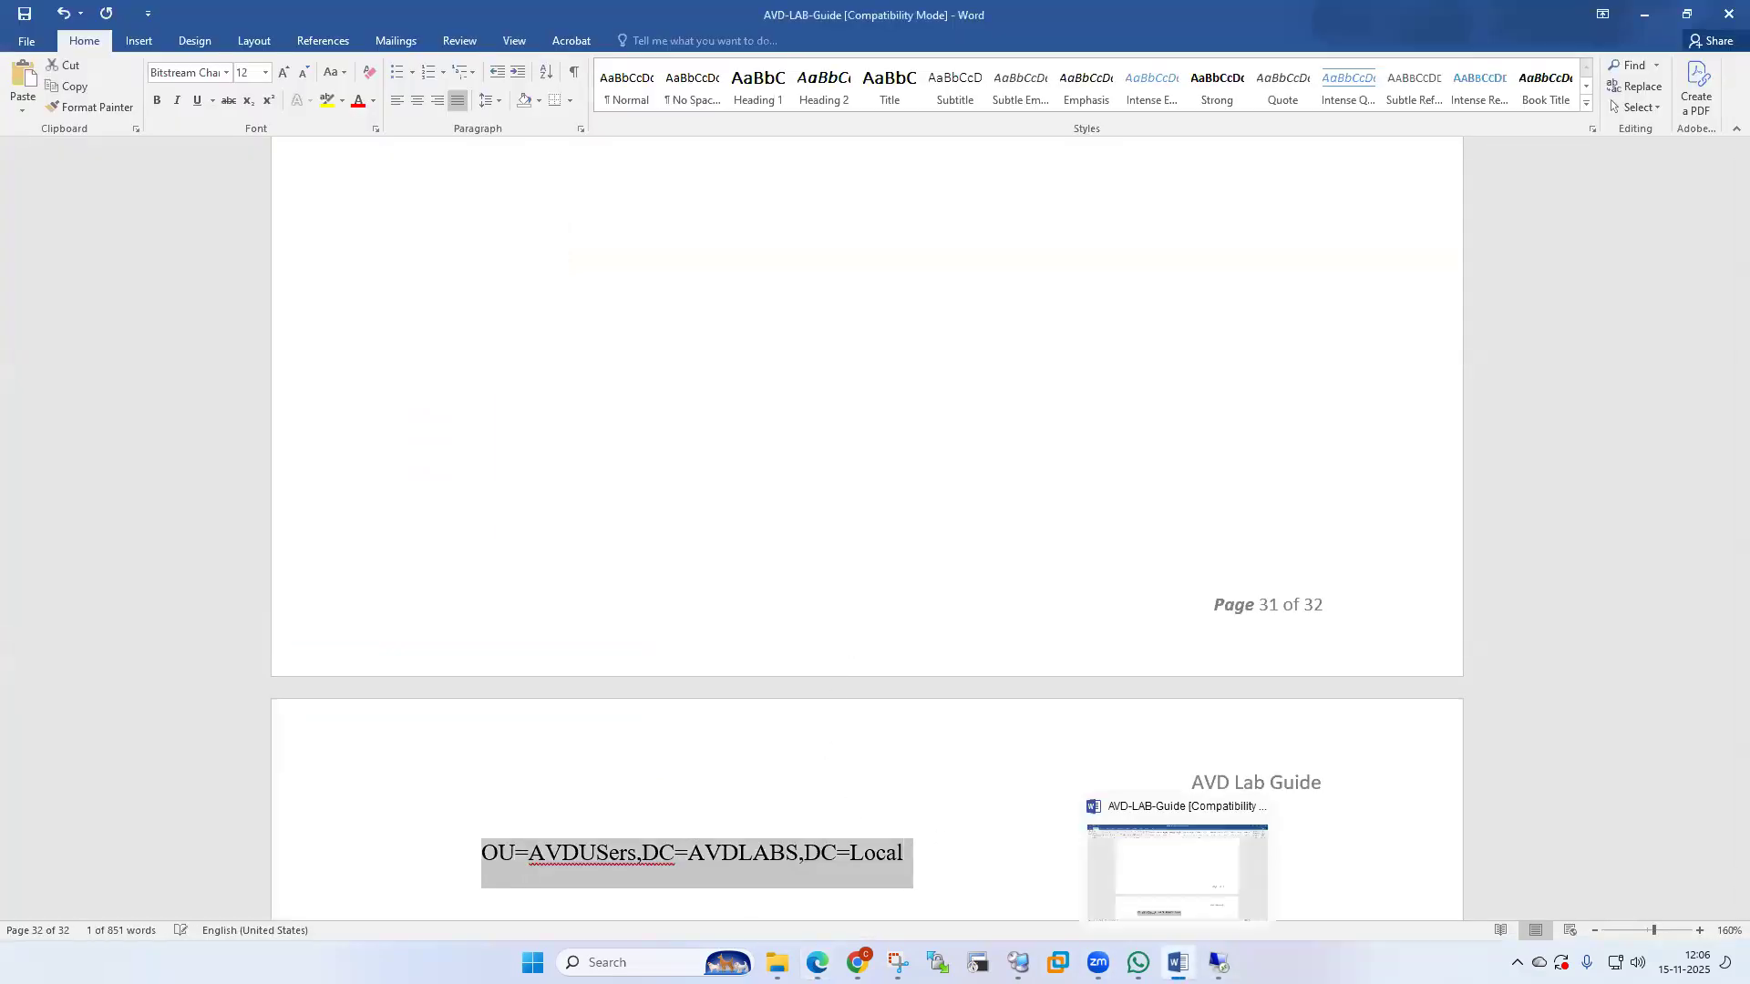
left_click(817, 962)
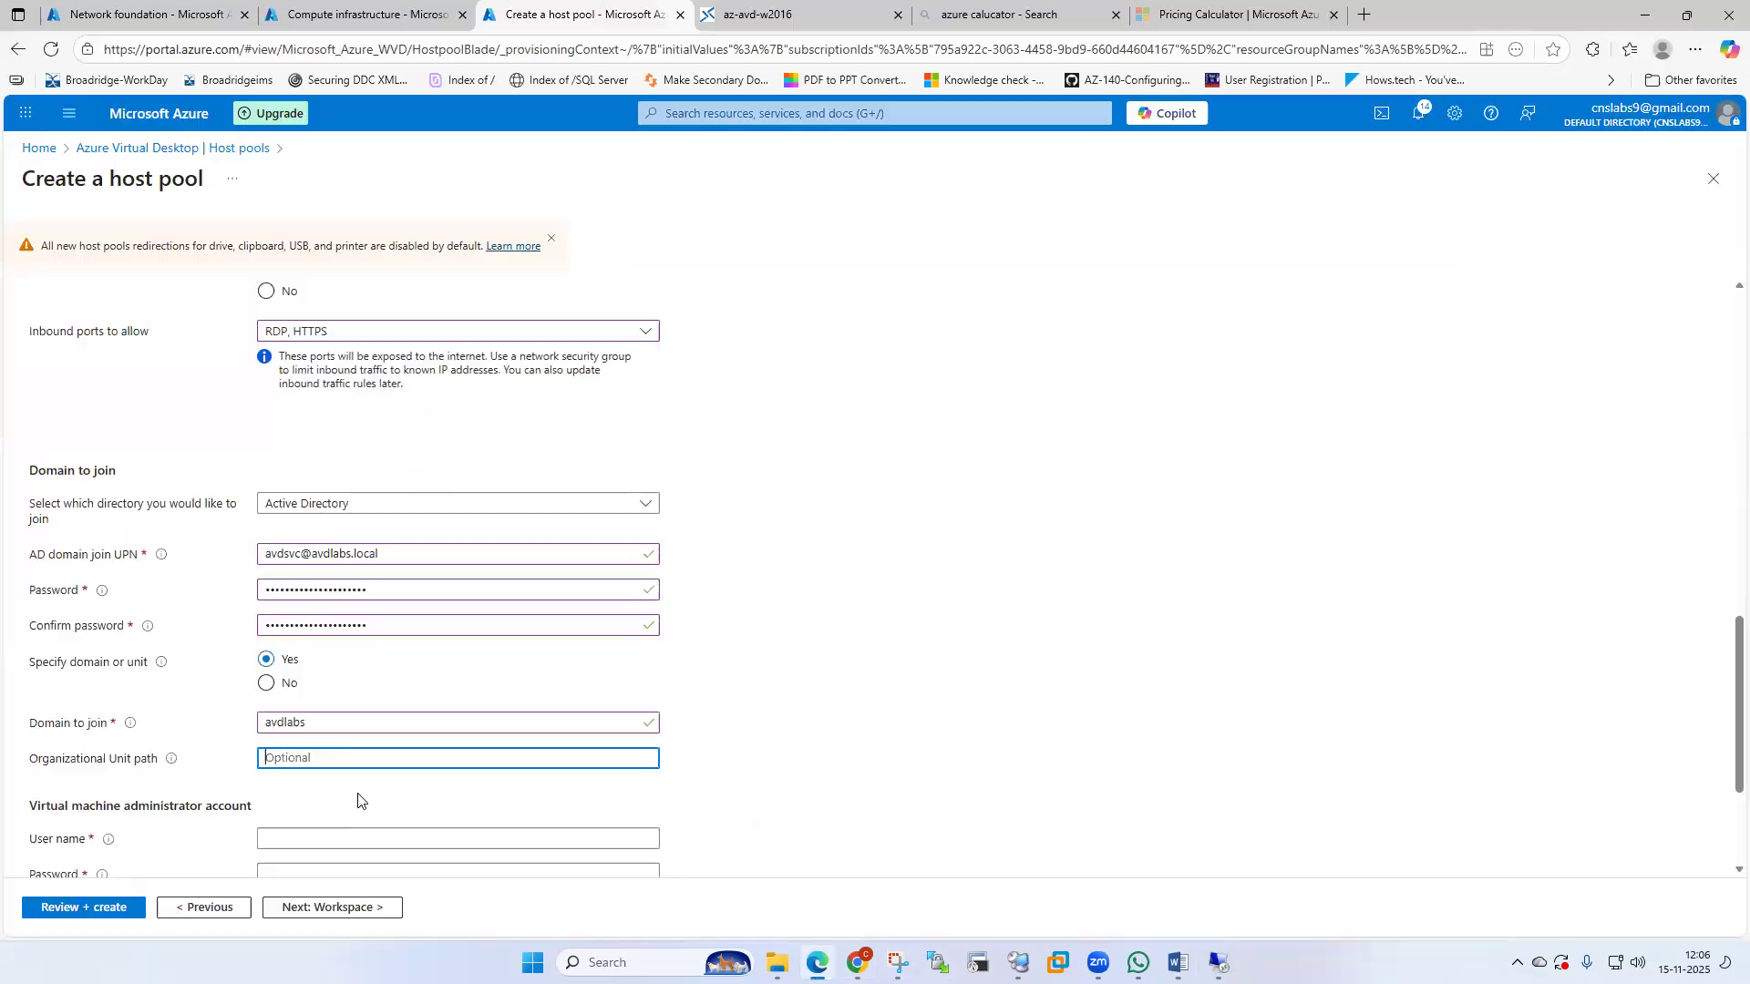
Paste the OU path and enter admin user avdadmin1 with a password and confirmation.
key("ctrl+v")
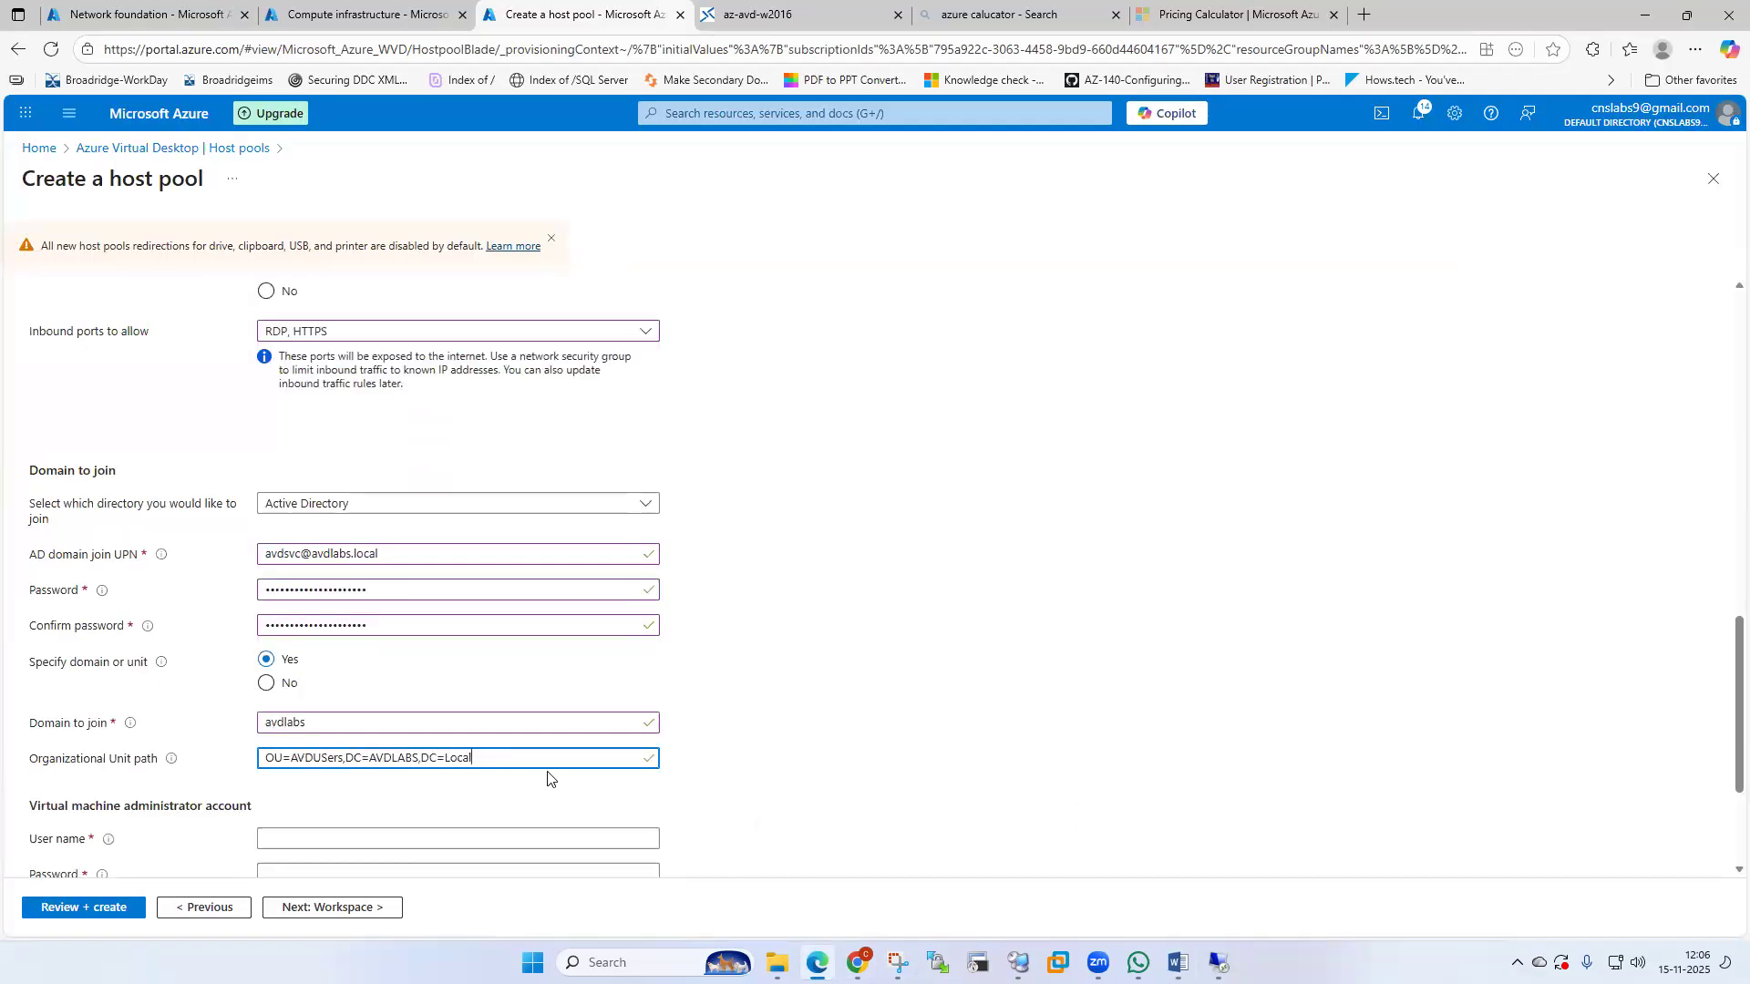
scroll(547, 774, "down", 3)
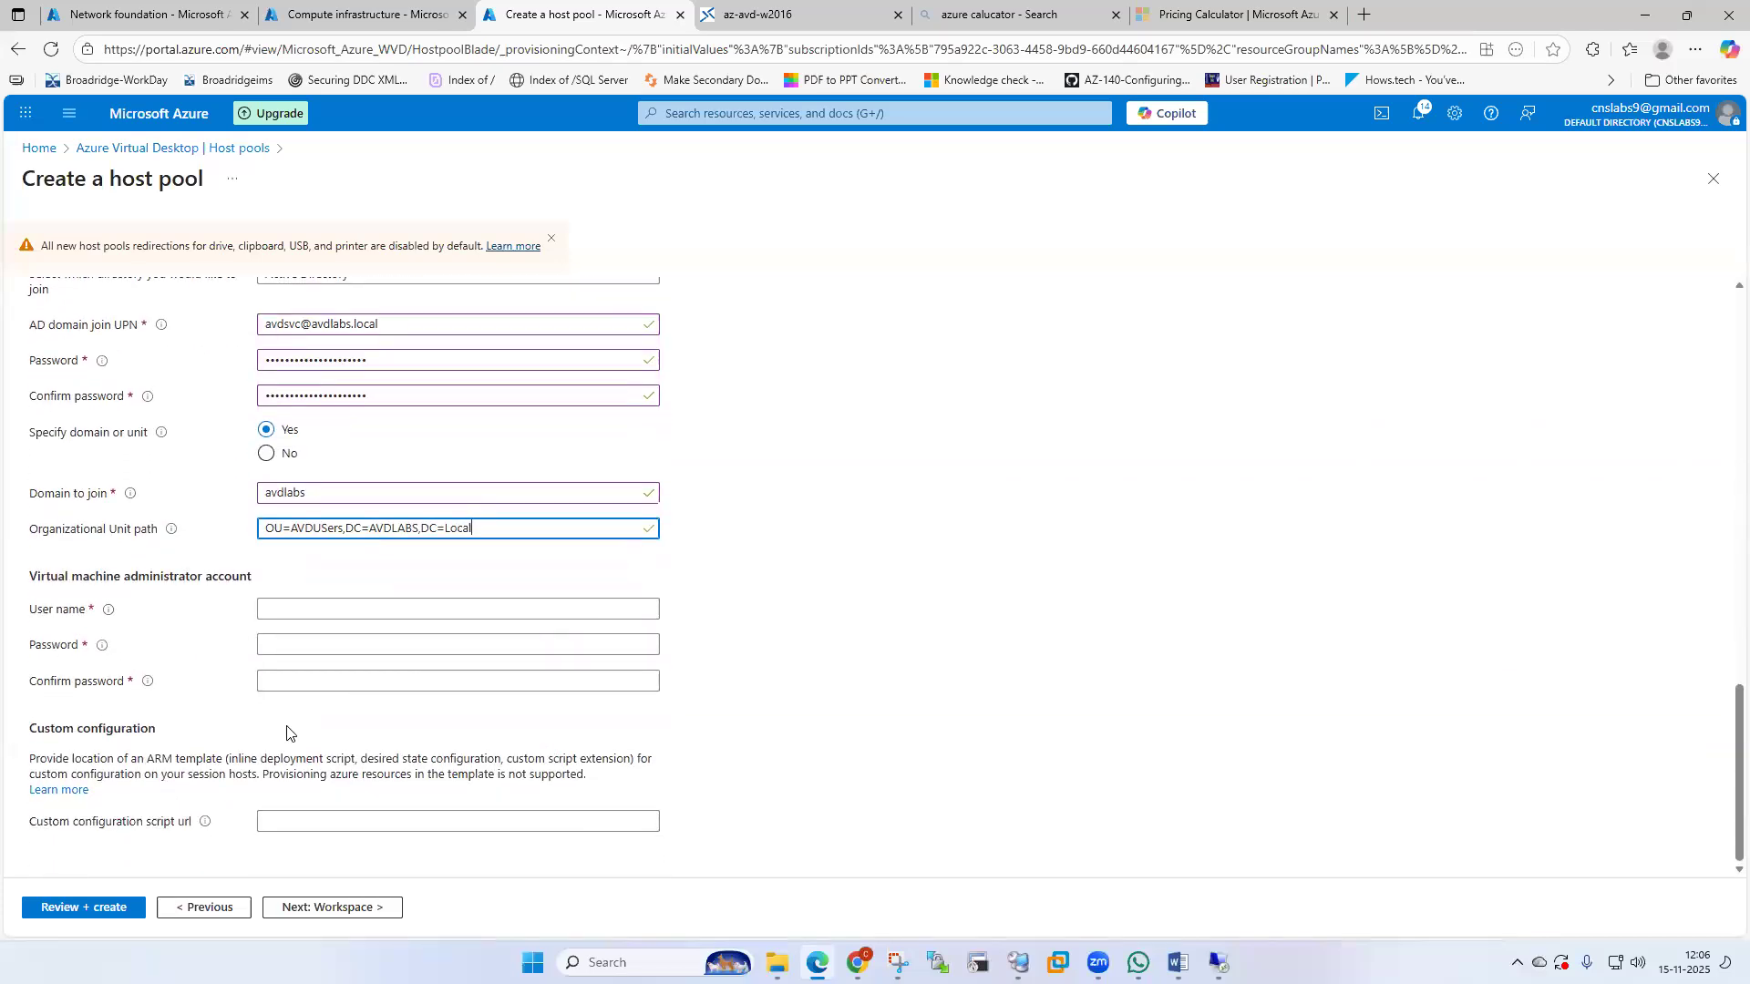
left_click(301, 609)
type("avdadmin1")
key("Tab")
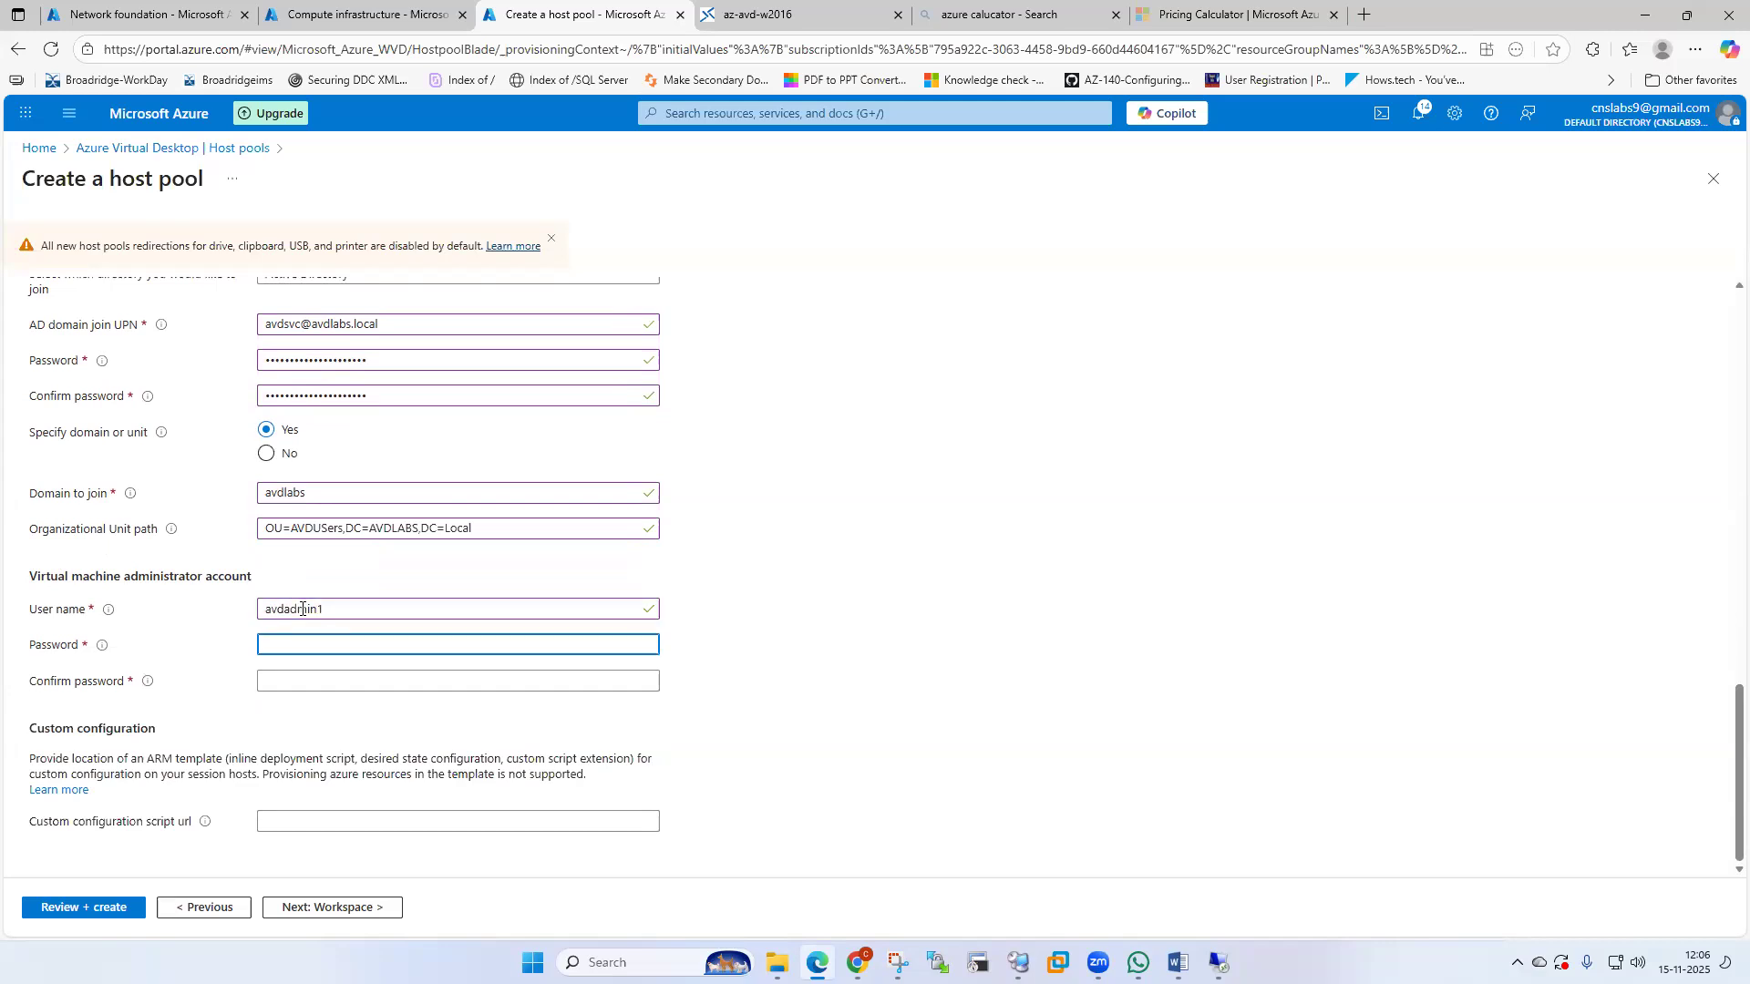
type("*********")
key("Tab")
type("******")
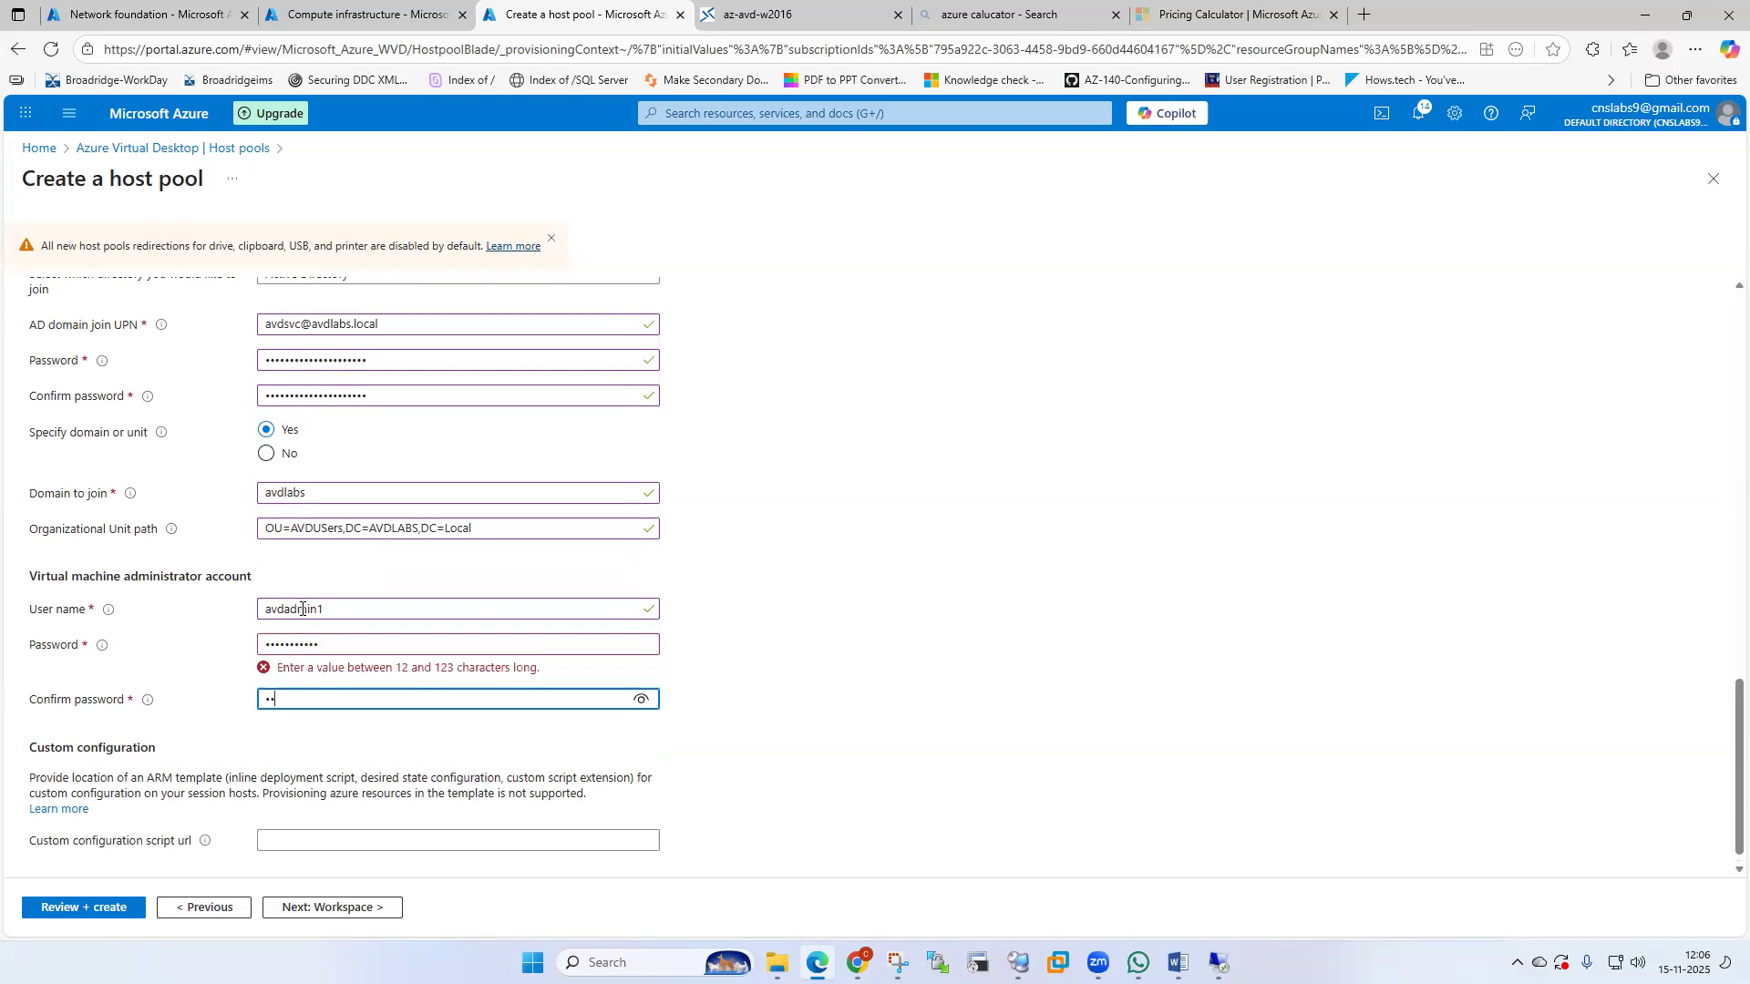
type("**")
left_click(783, 669)
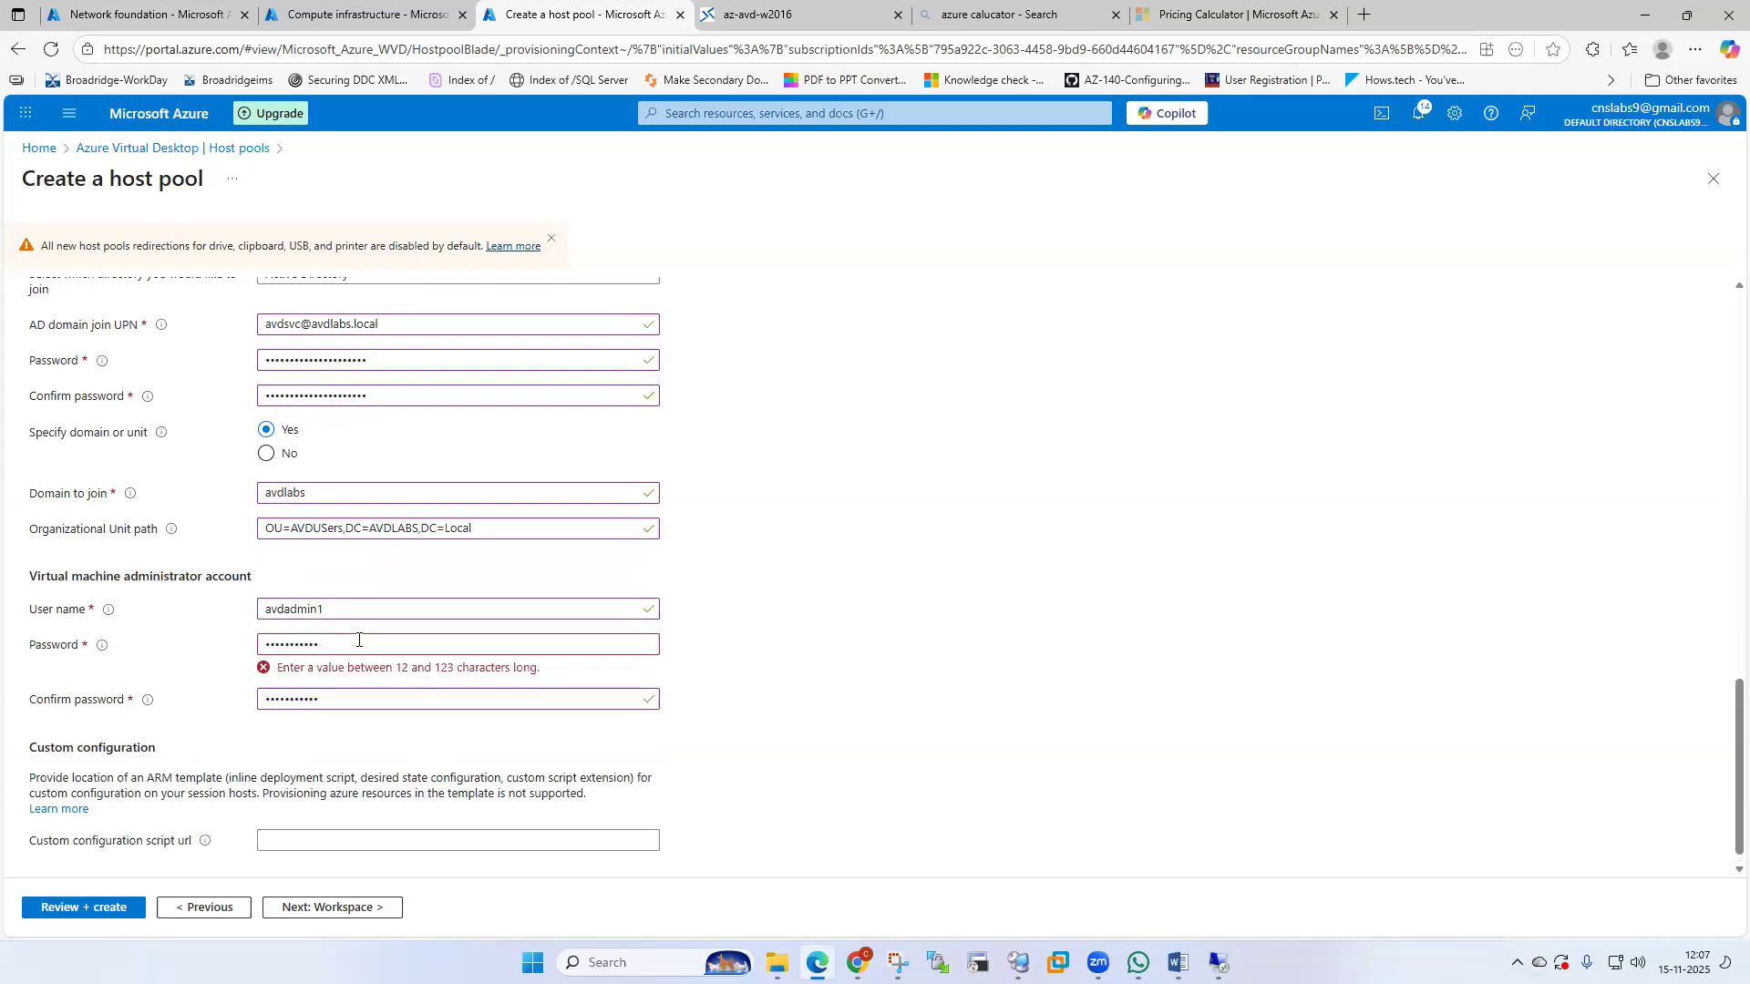
Replace the too-short admin password and re-enter a matching confirmation.
left_click(351, 646)
key("ctrl+a")
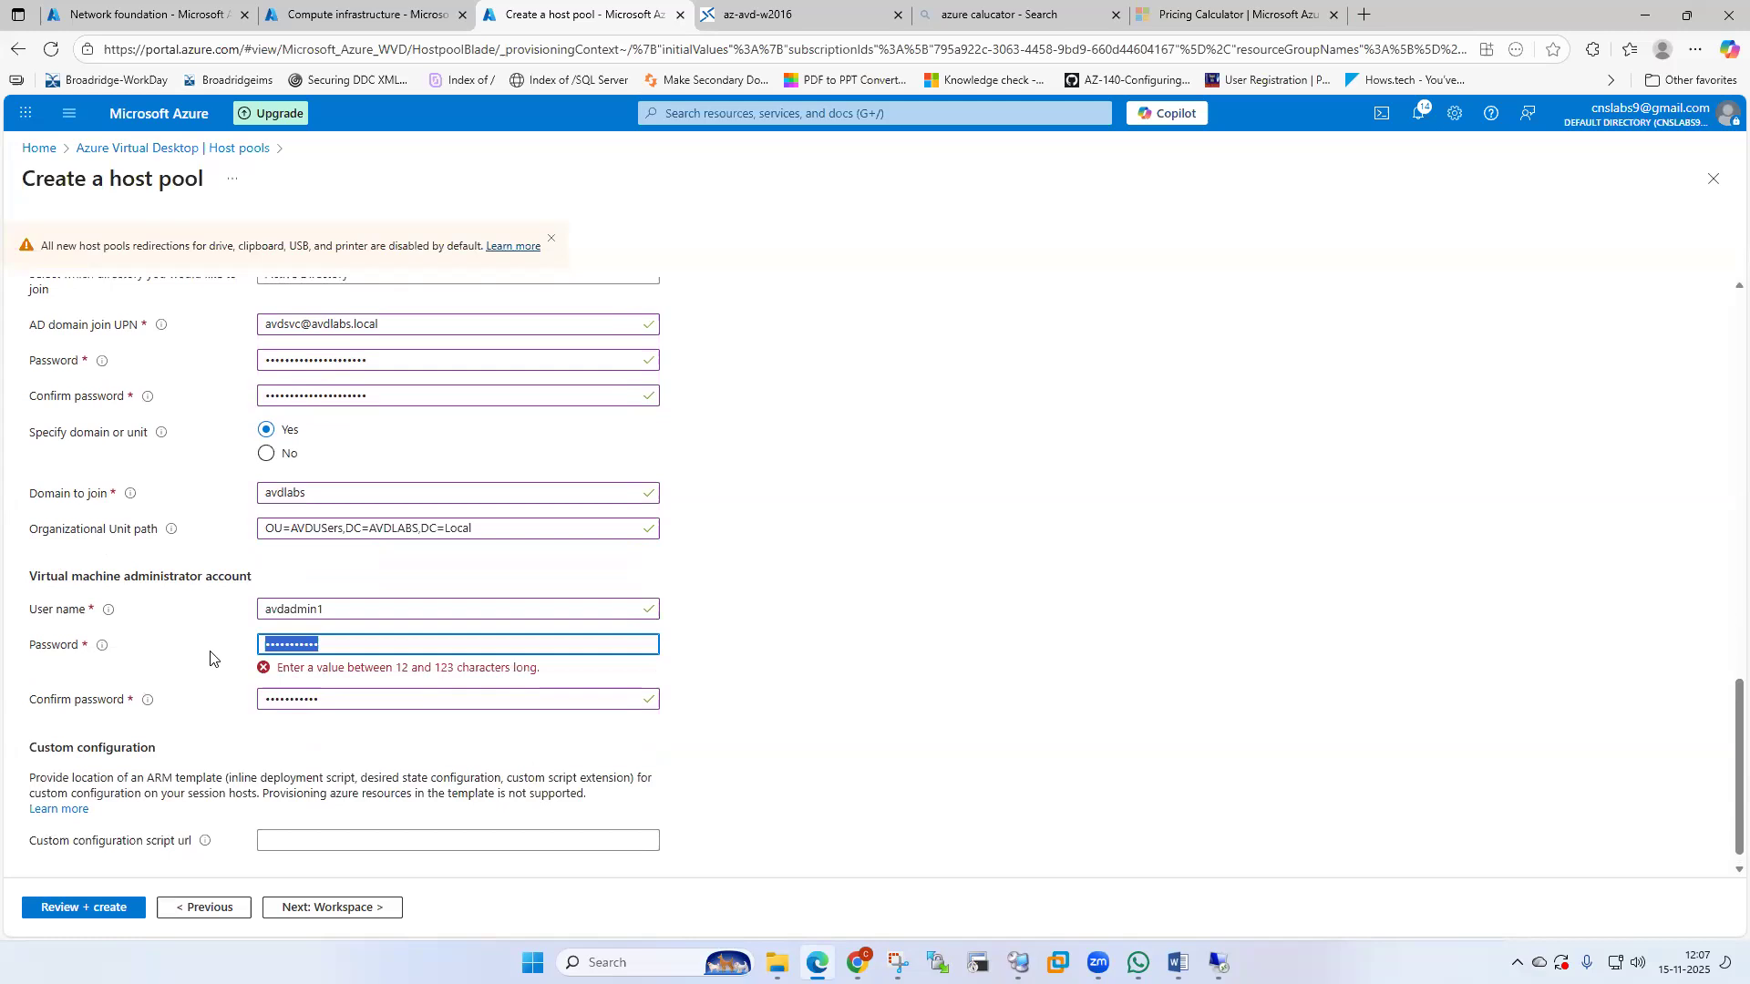
type("••••••••••")
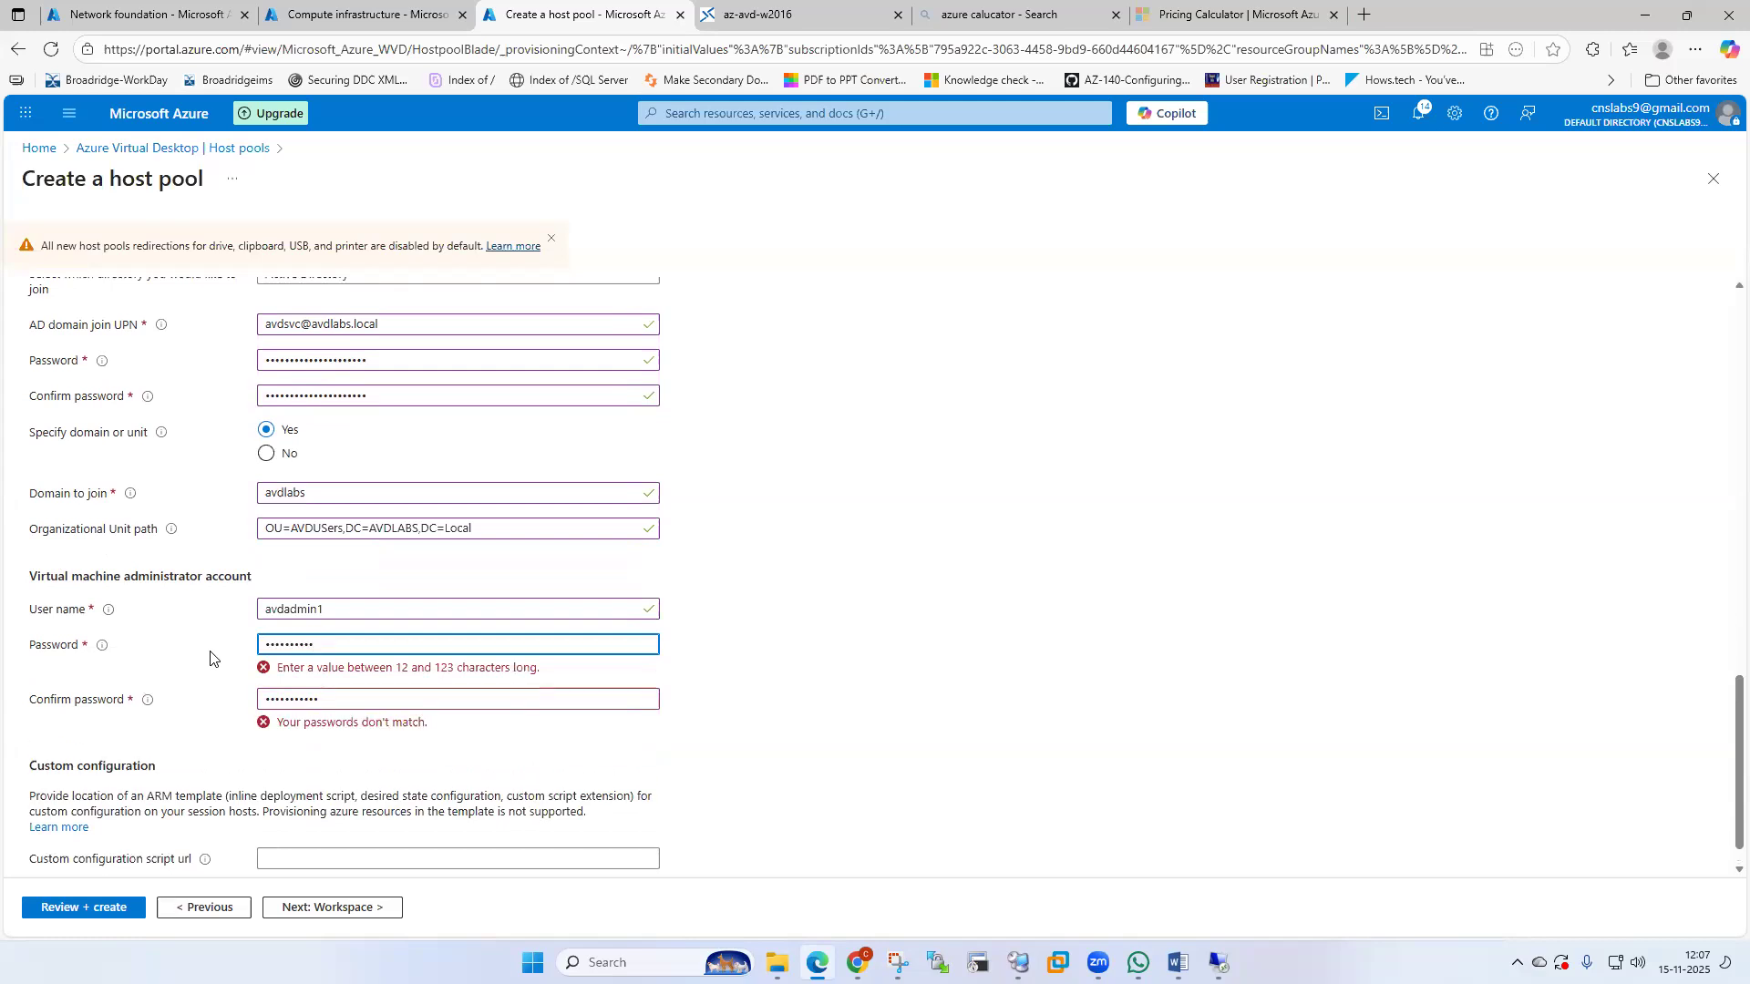
type("•")
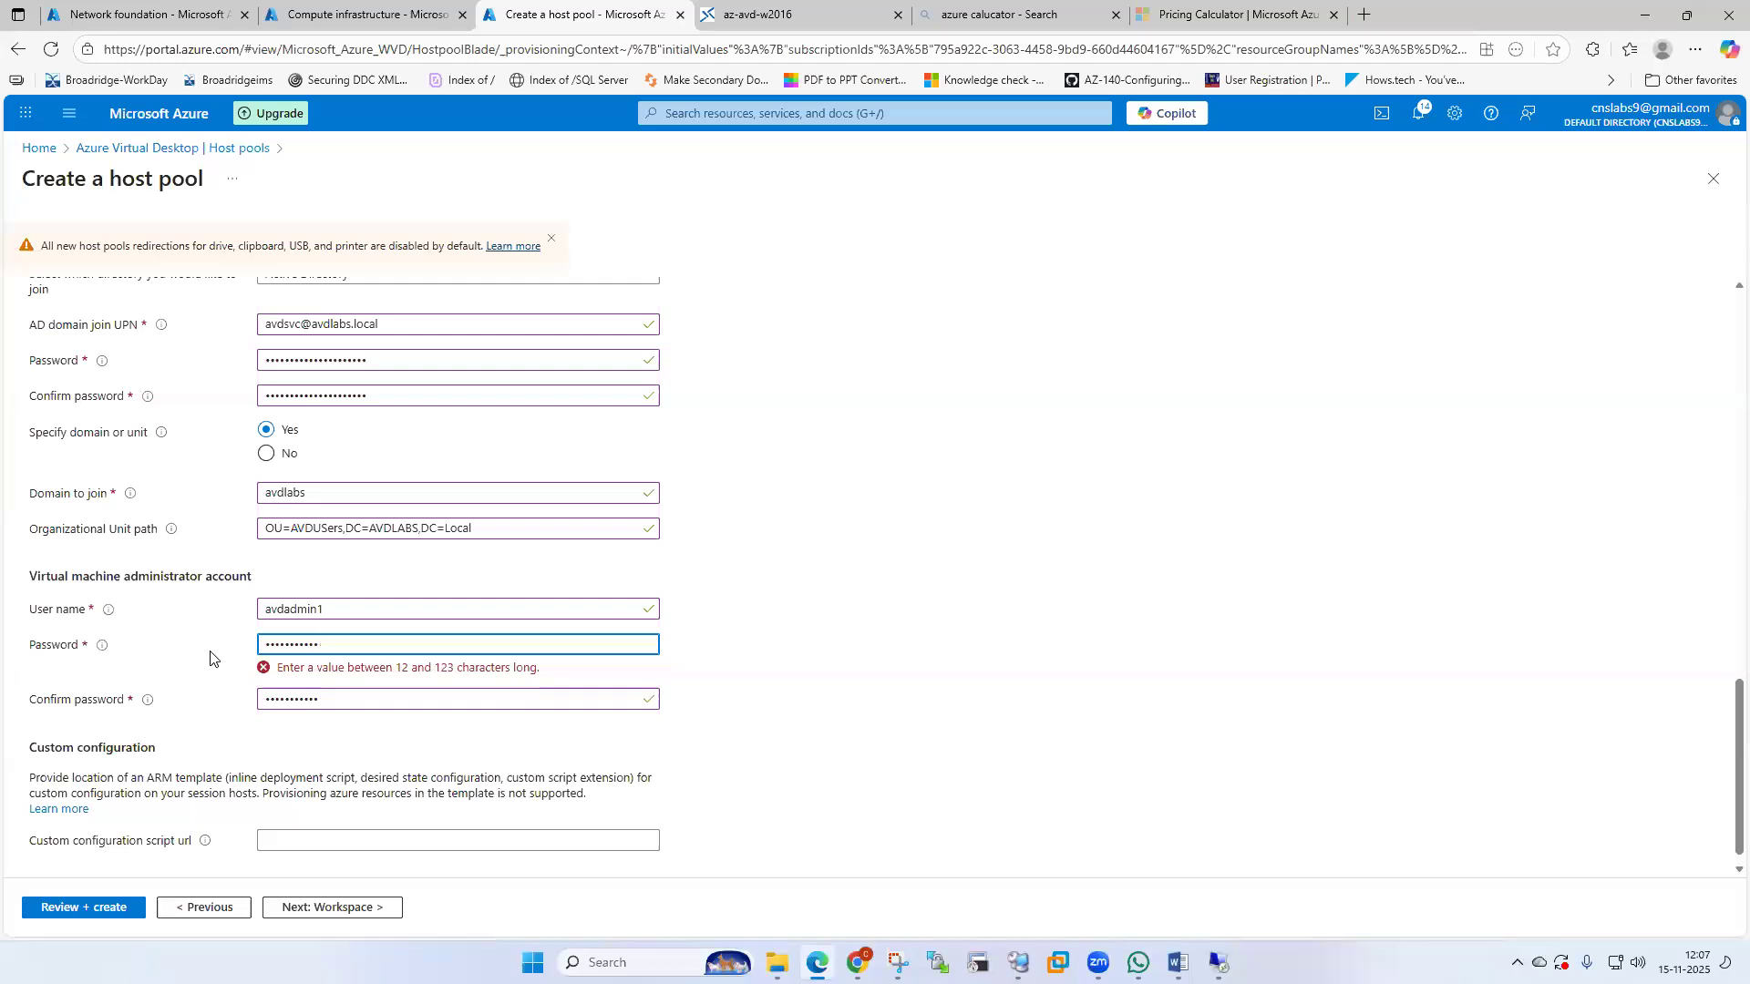
key("ctrl+a")
type("•••••••••••••••")
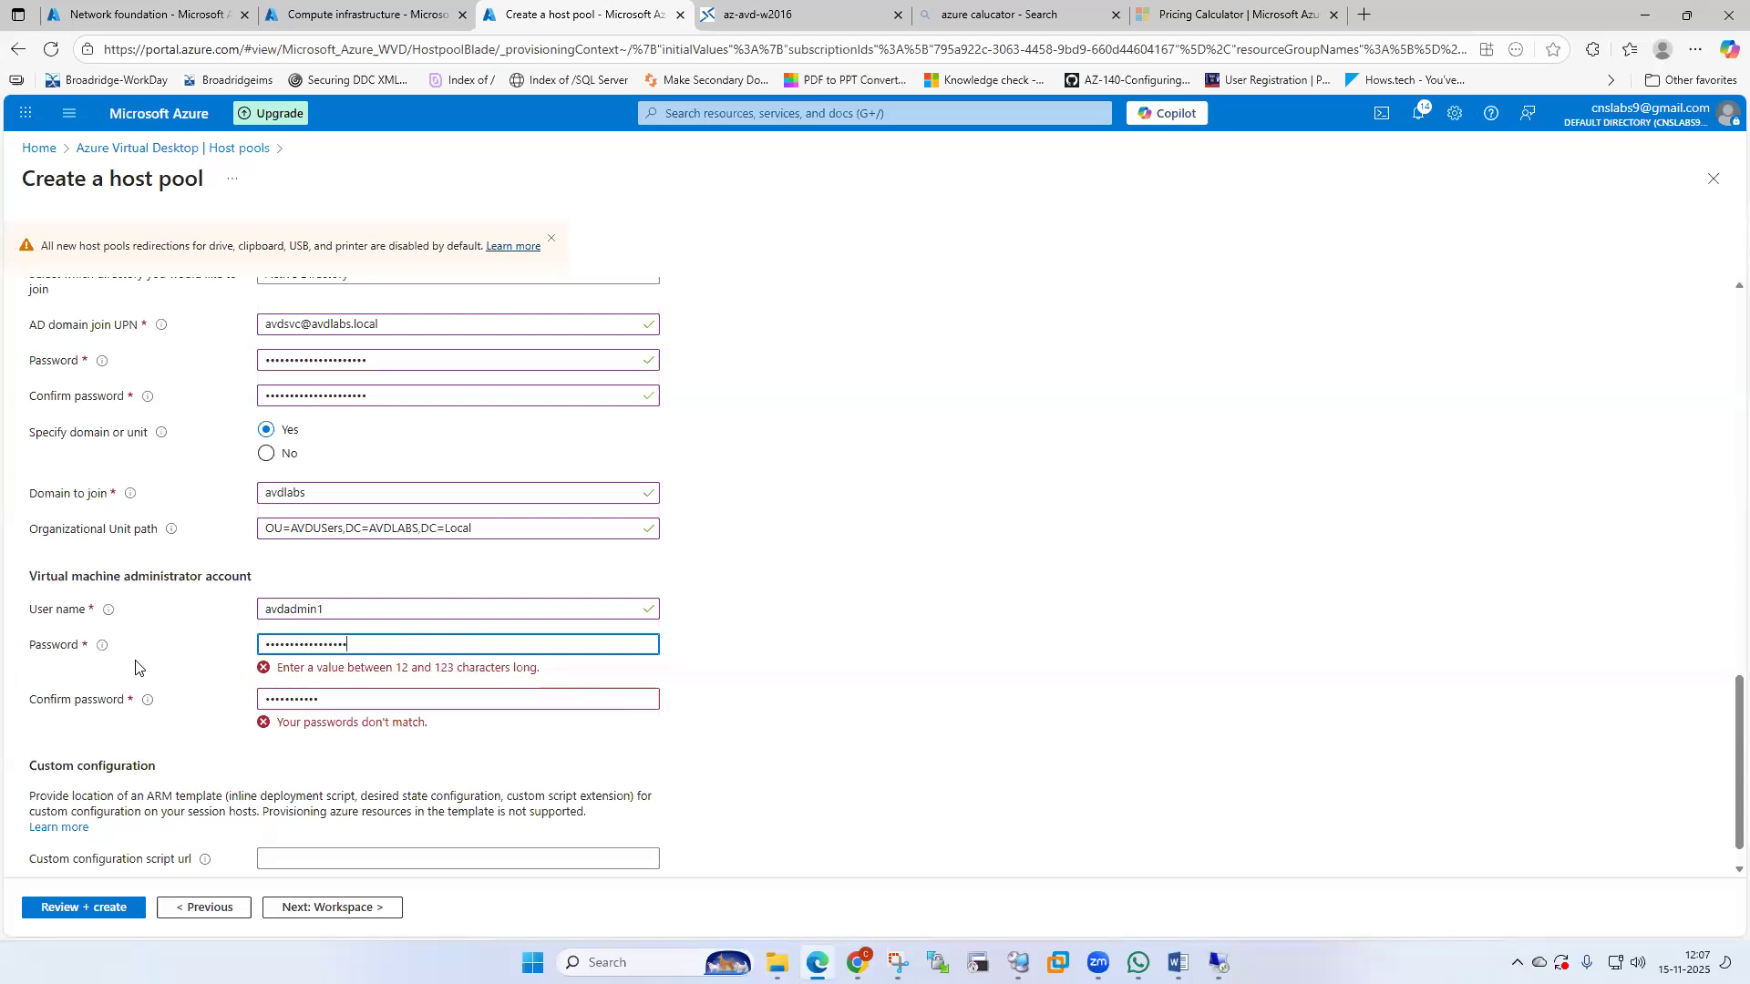
type("••")
key("Tab")
key("BackSpace")
key("BackSpace")
key("BackSpace")
key("BackSpace")
key("BackSpace")
key("BackSpace")
key("BackSpace")
key("BackSpace")
key("BackSpace")
key("BackSpace")
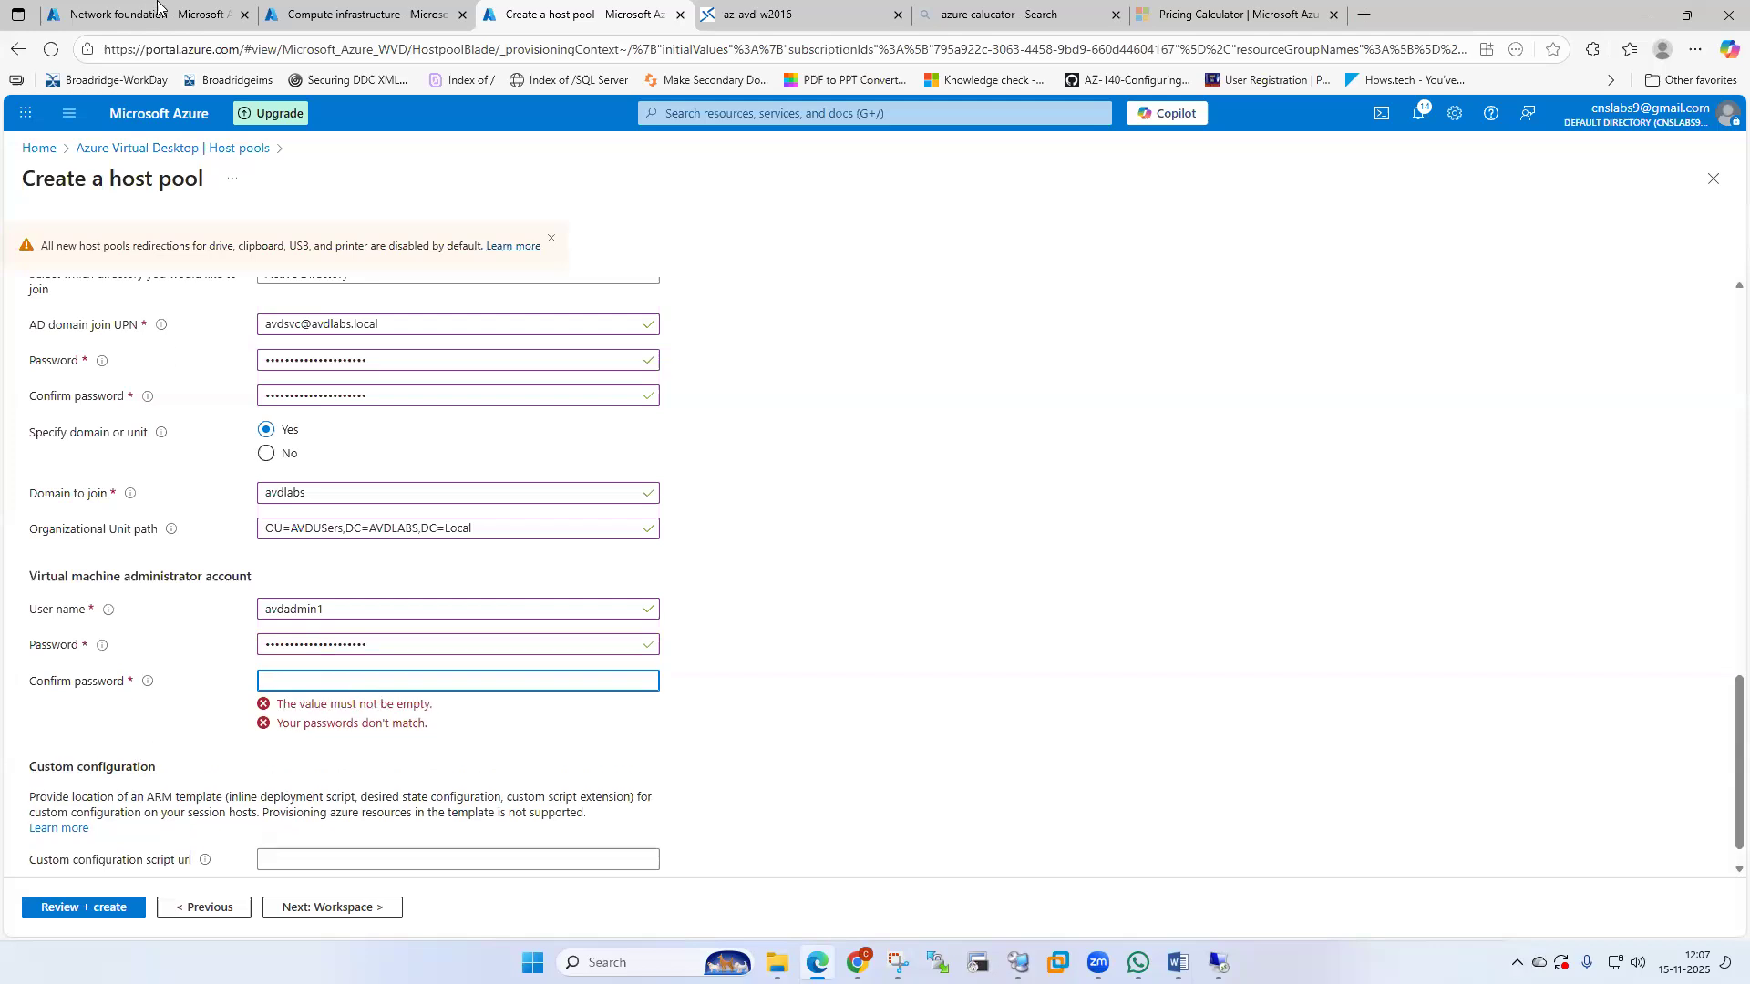
left_click(453, 107)
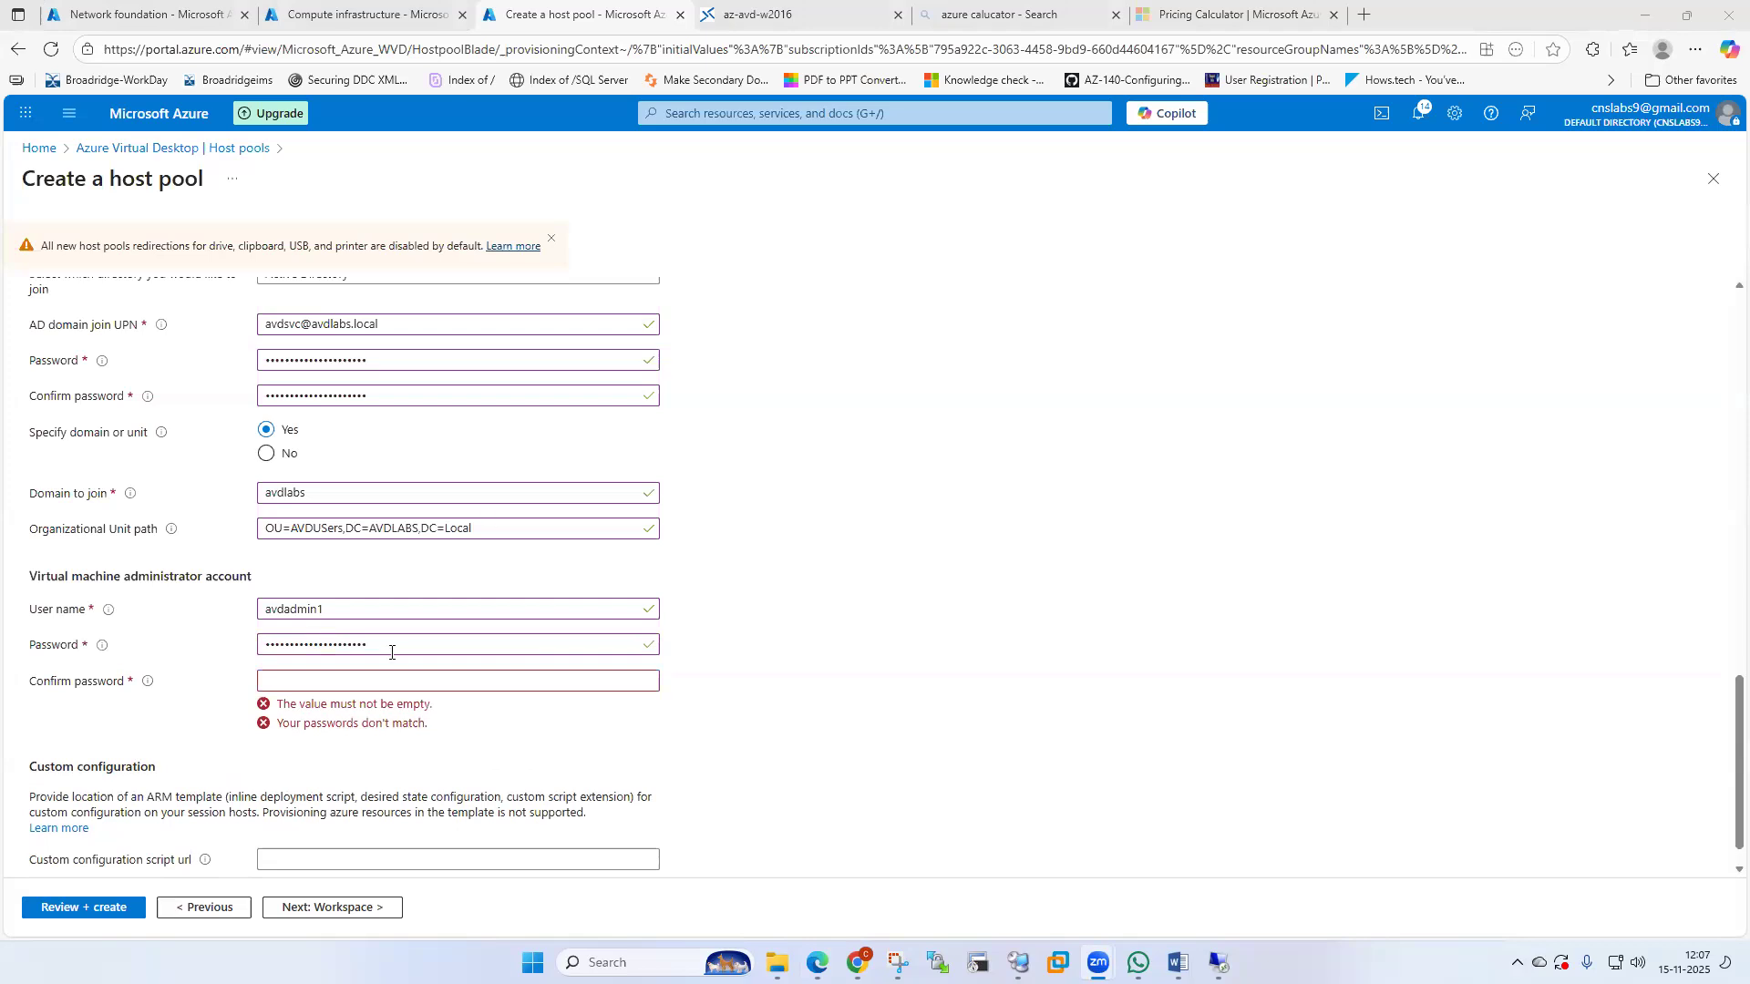
left_click(373, 678)
type("••••••••••")
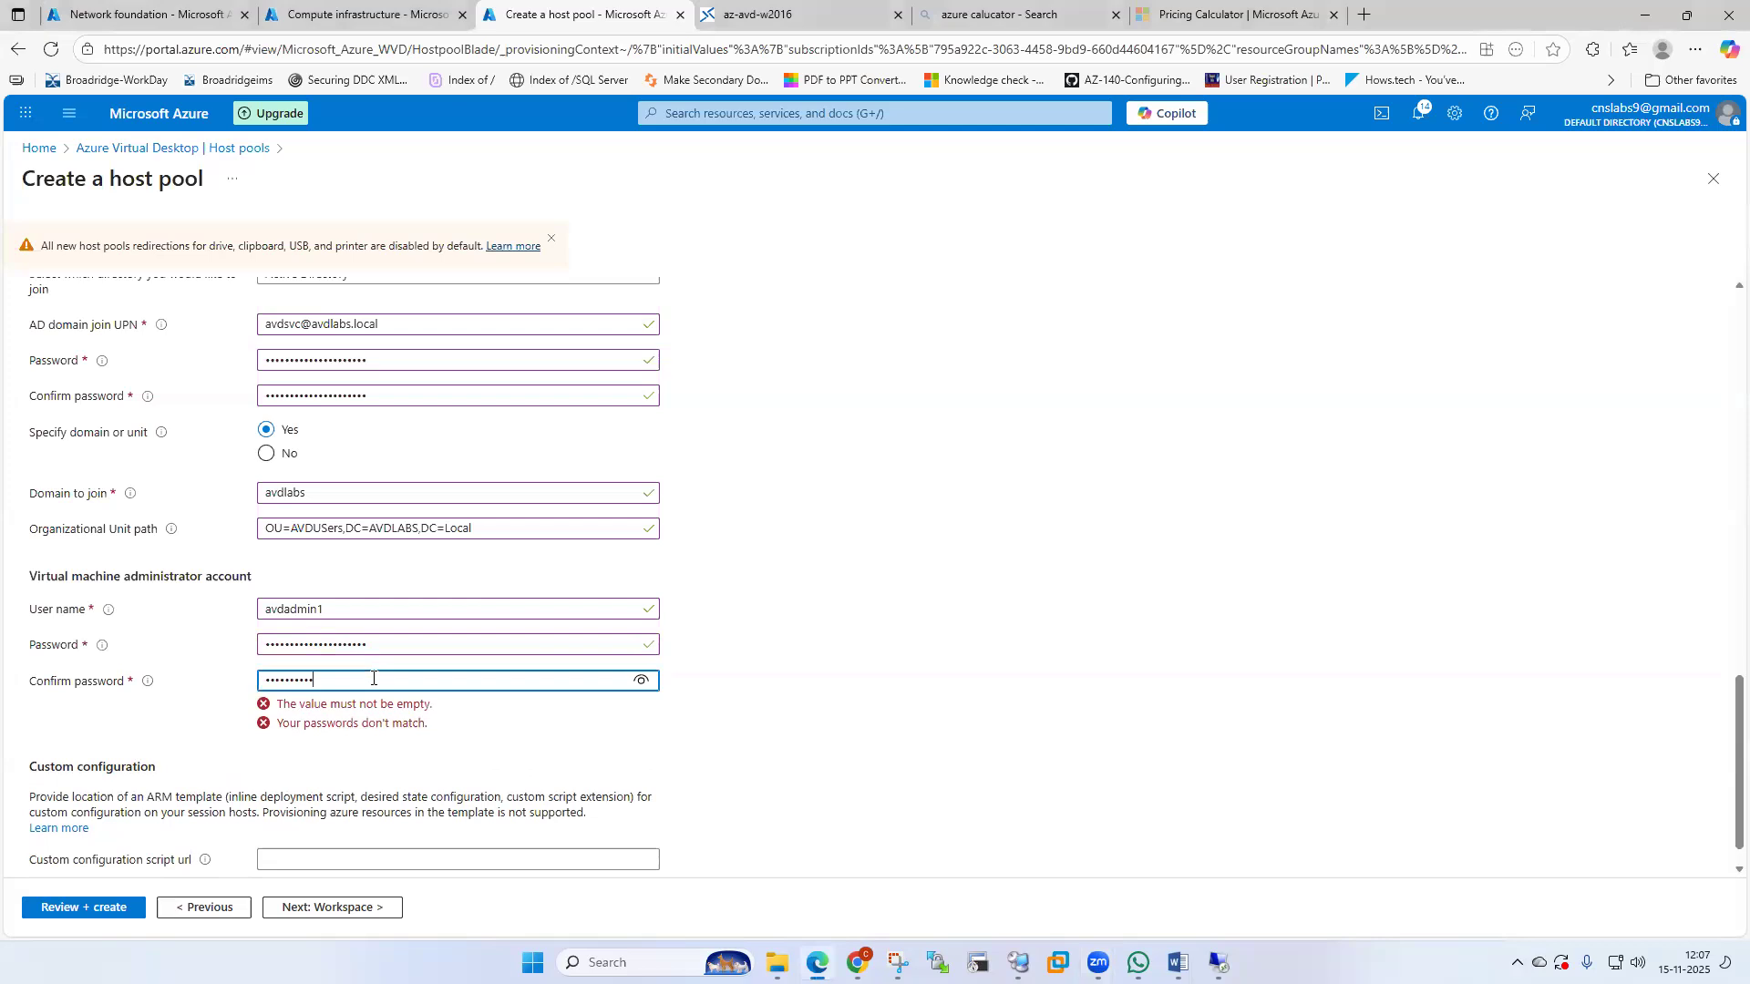
type("••••••")
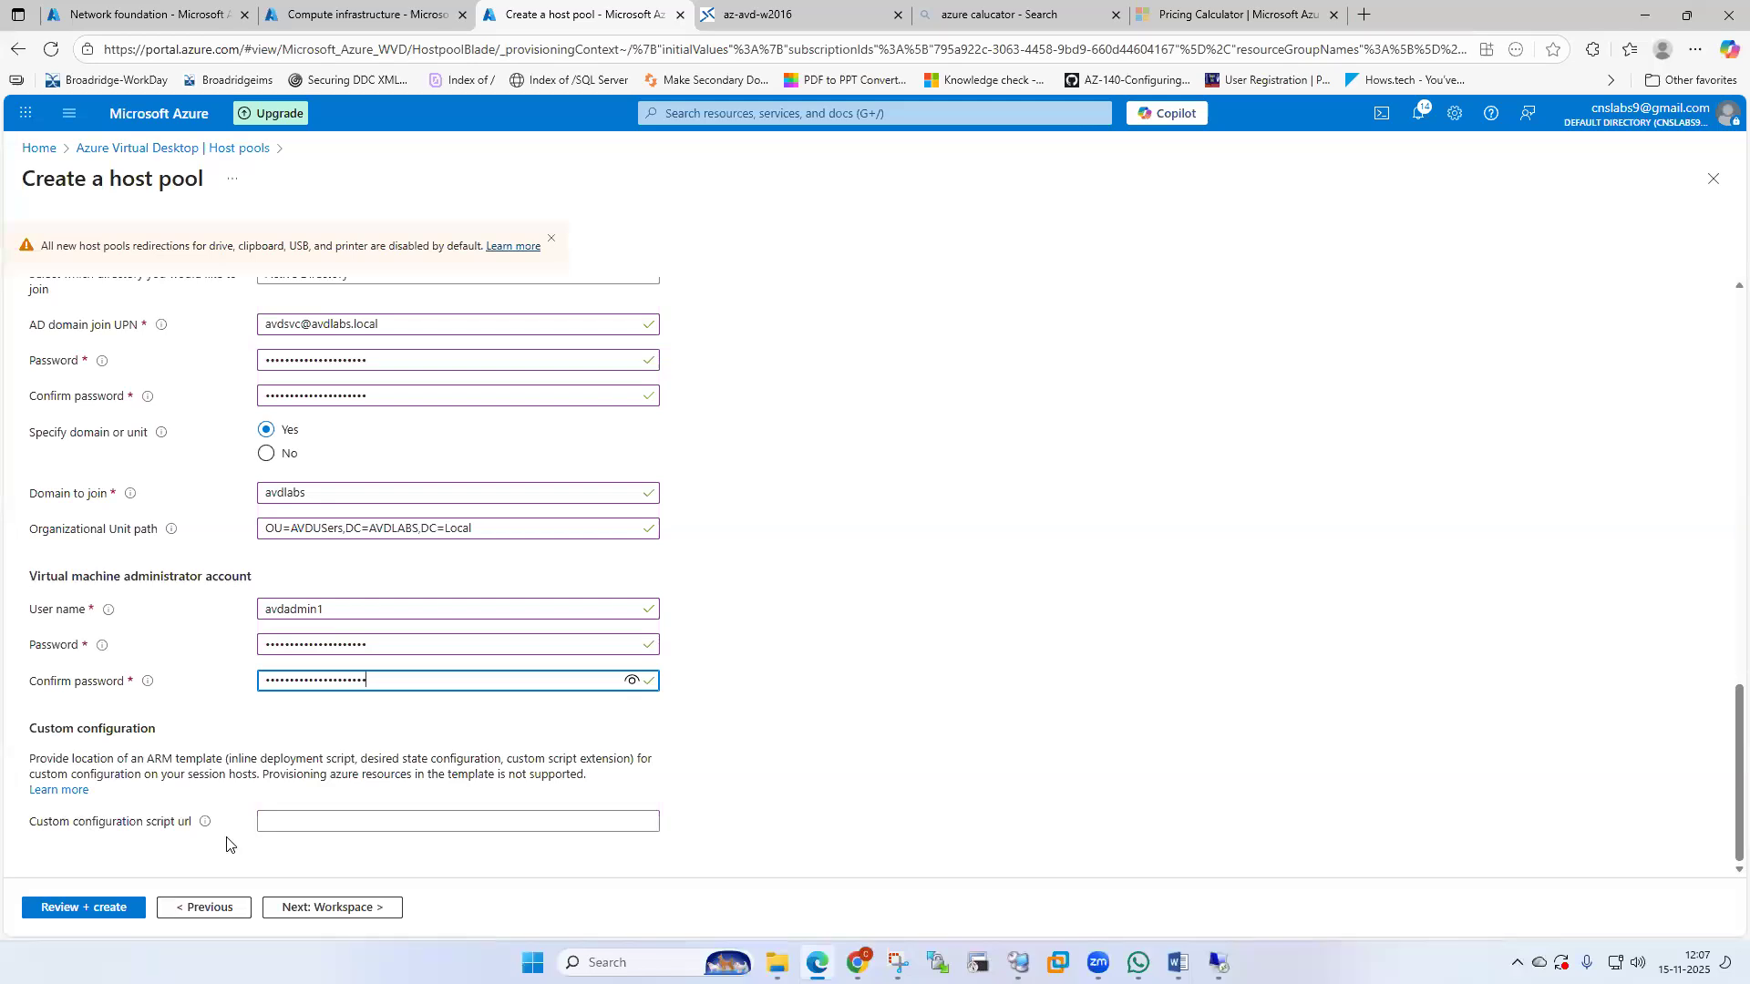
left_click(314, 819)
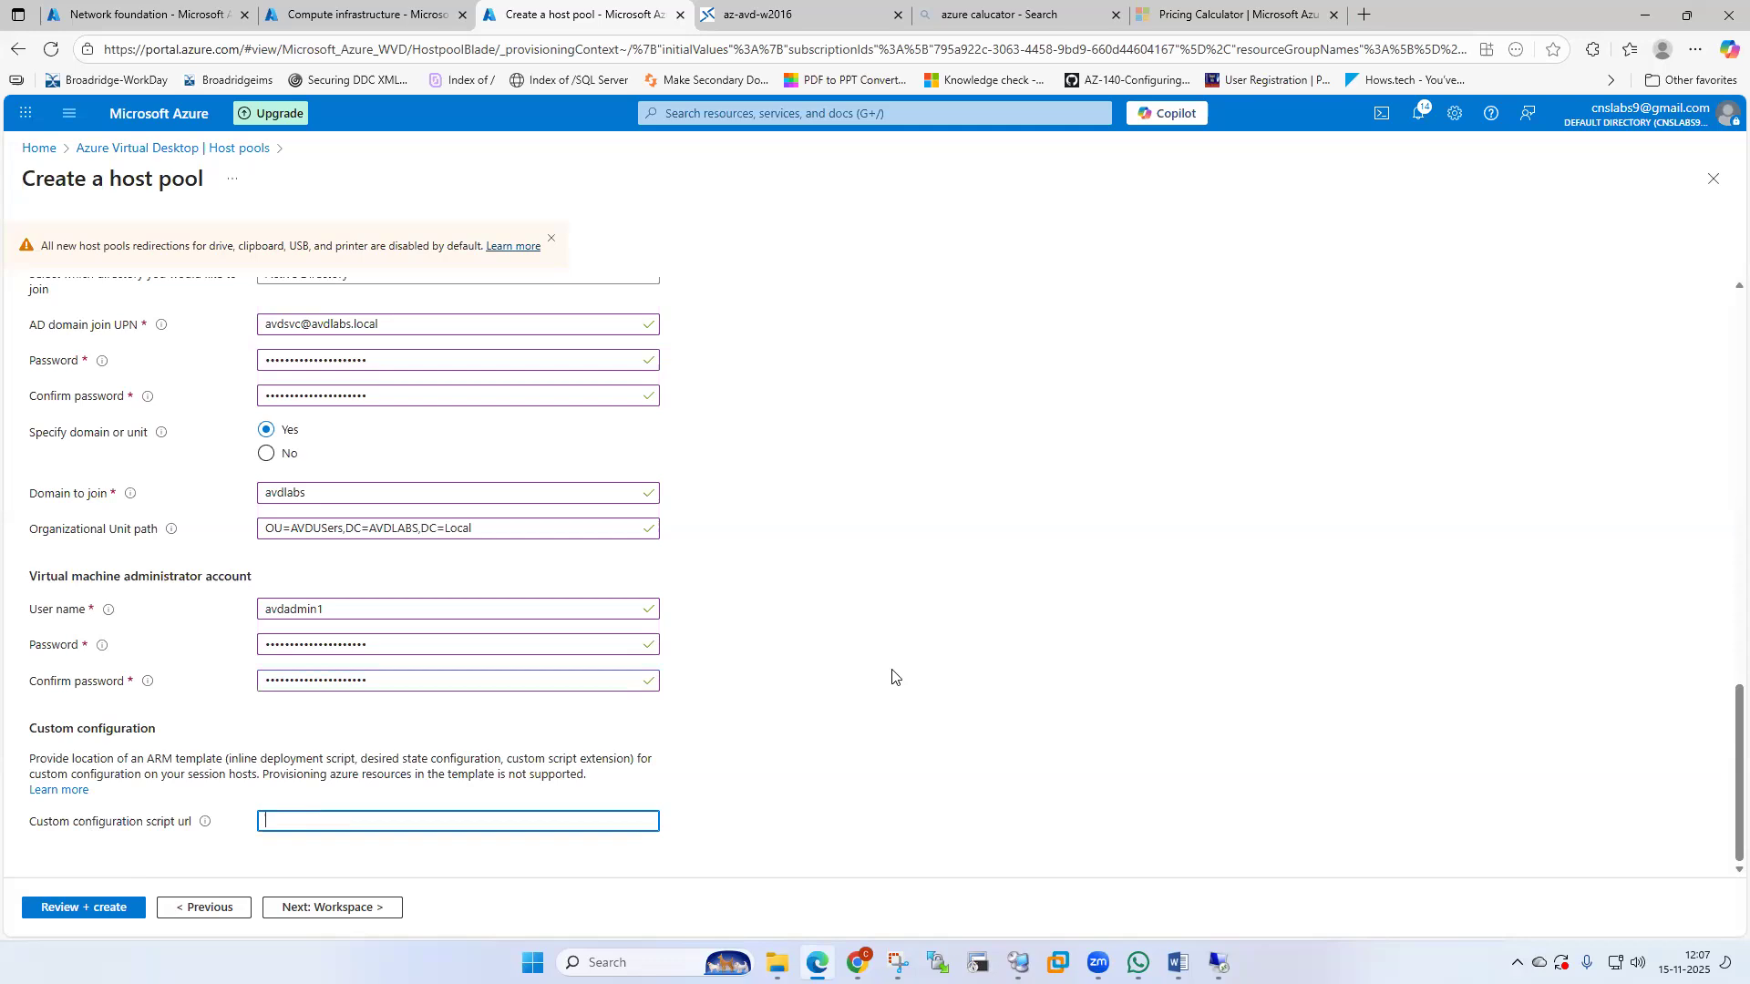
scroll(893, 672, "up", 4)
scroll(890, 671, "down", 4)
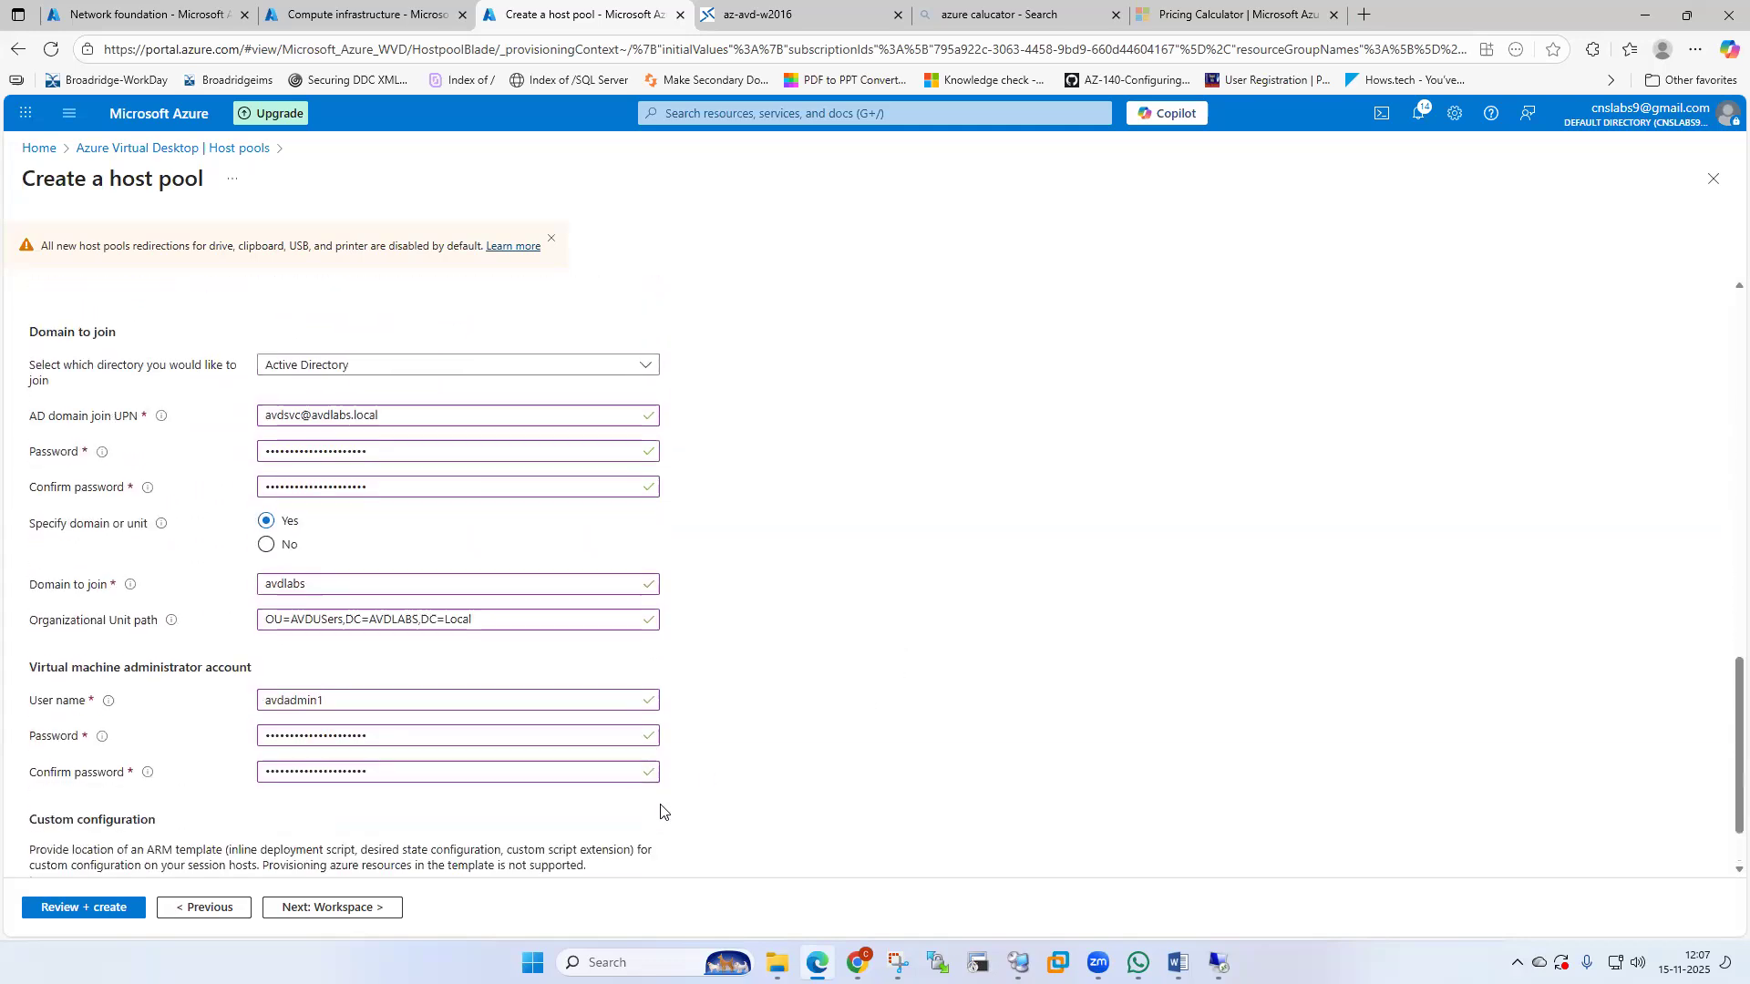
Register the desktop app group to workspace az-avd-wp.
left_click(333, 908)
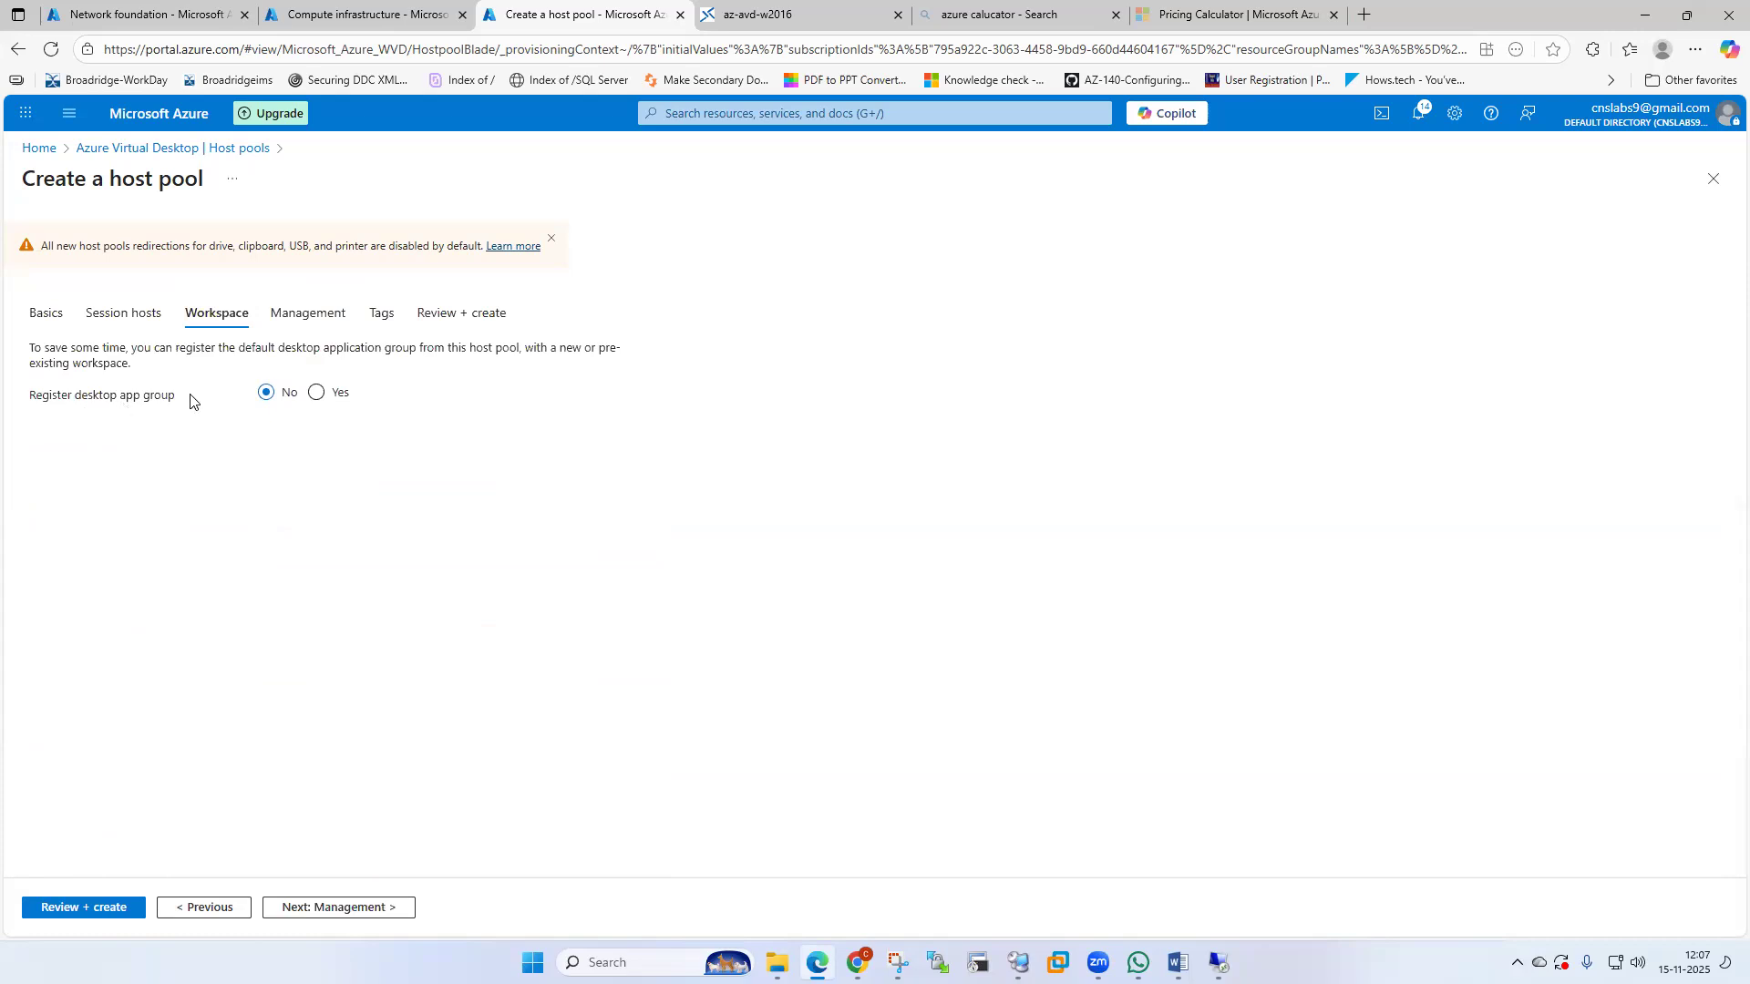
left_click(316, 392)
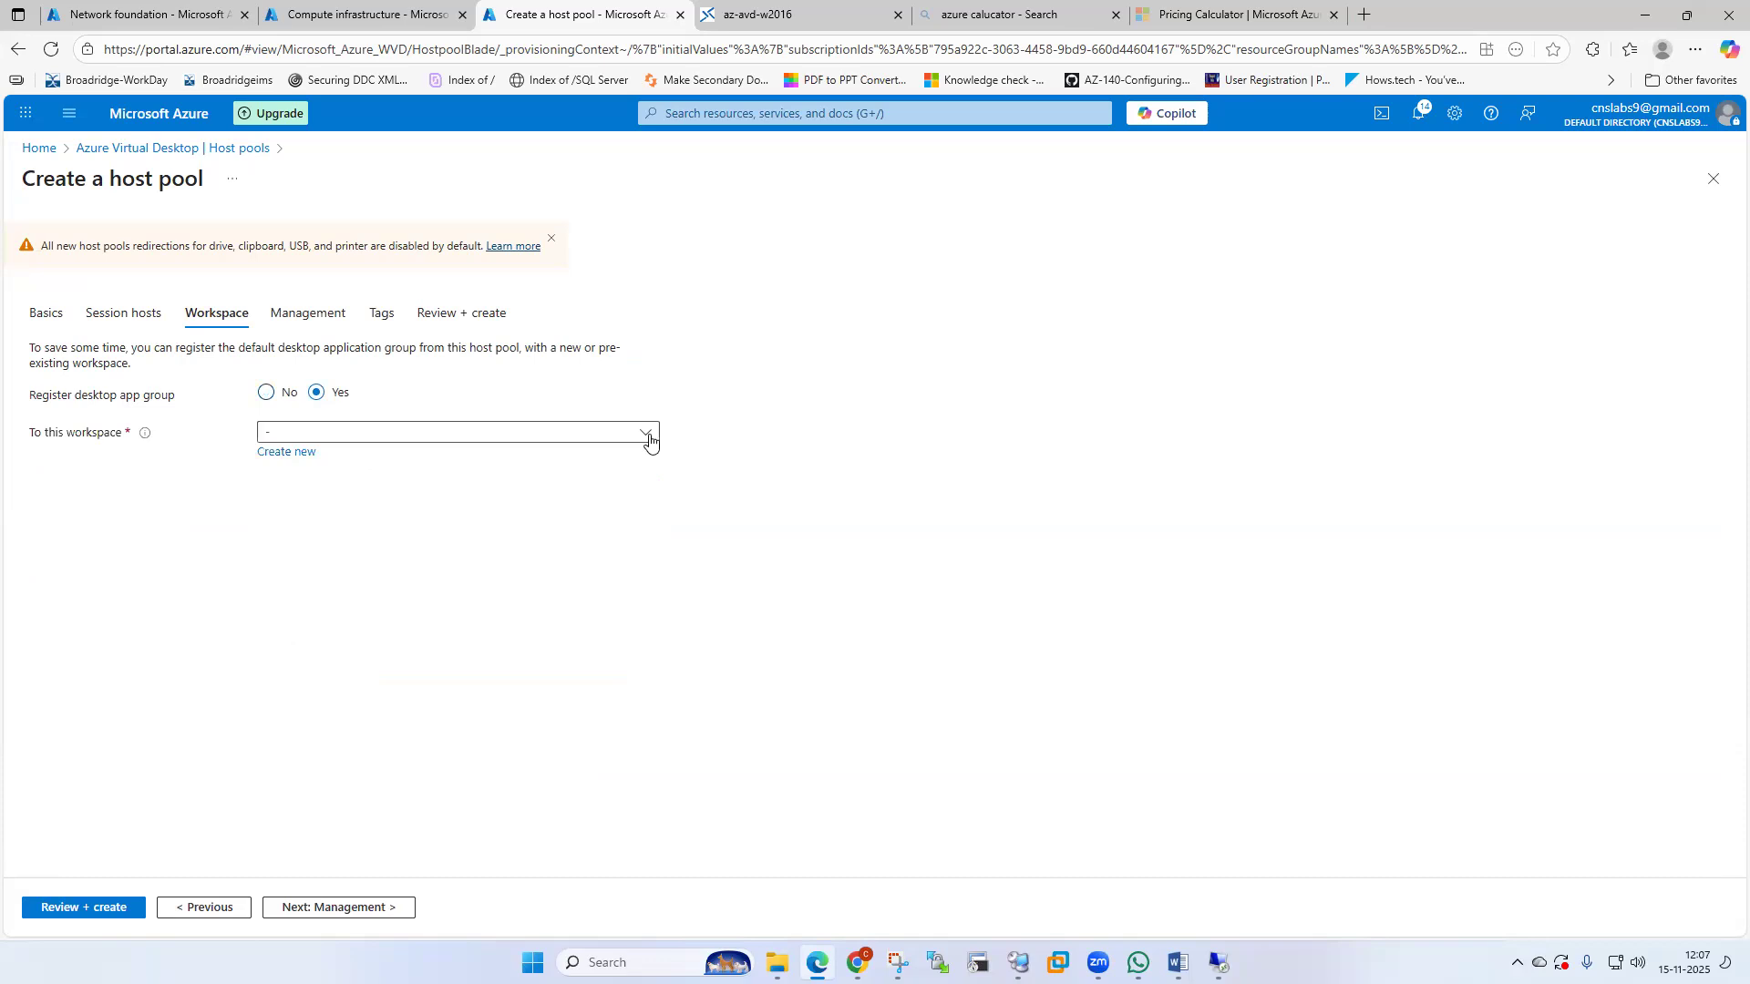
left_click(647, 434)
left_click(333, 526)
Advance past Management and Tags to Review + create, where validation passes.
left_click(384, 916)
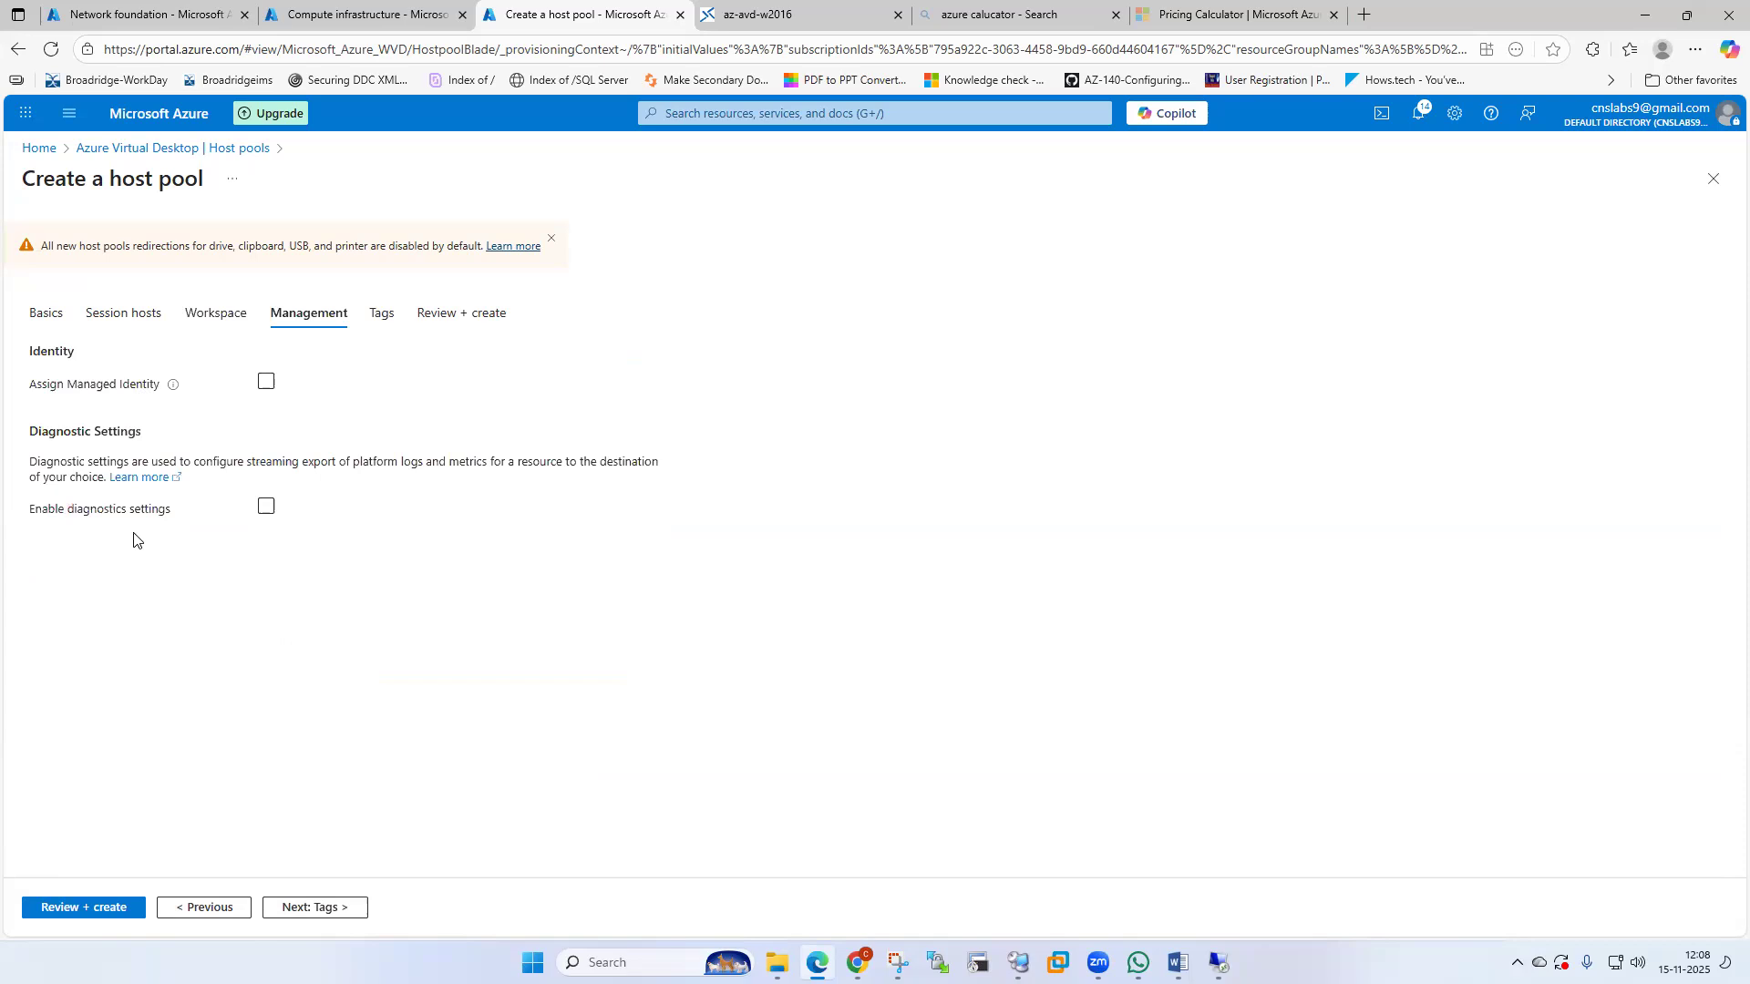
left_click(309, 915)
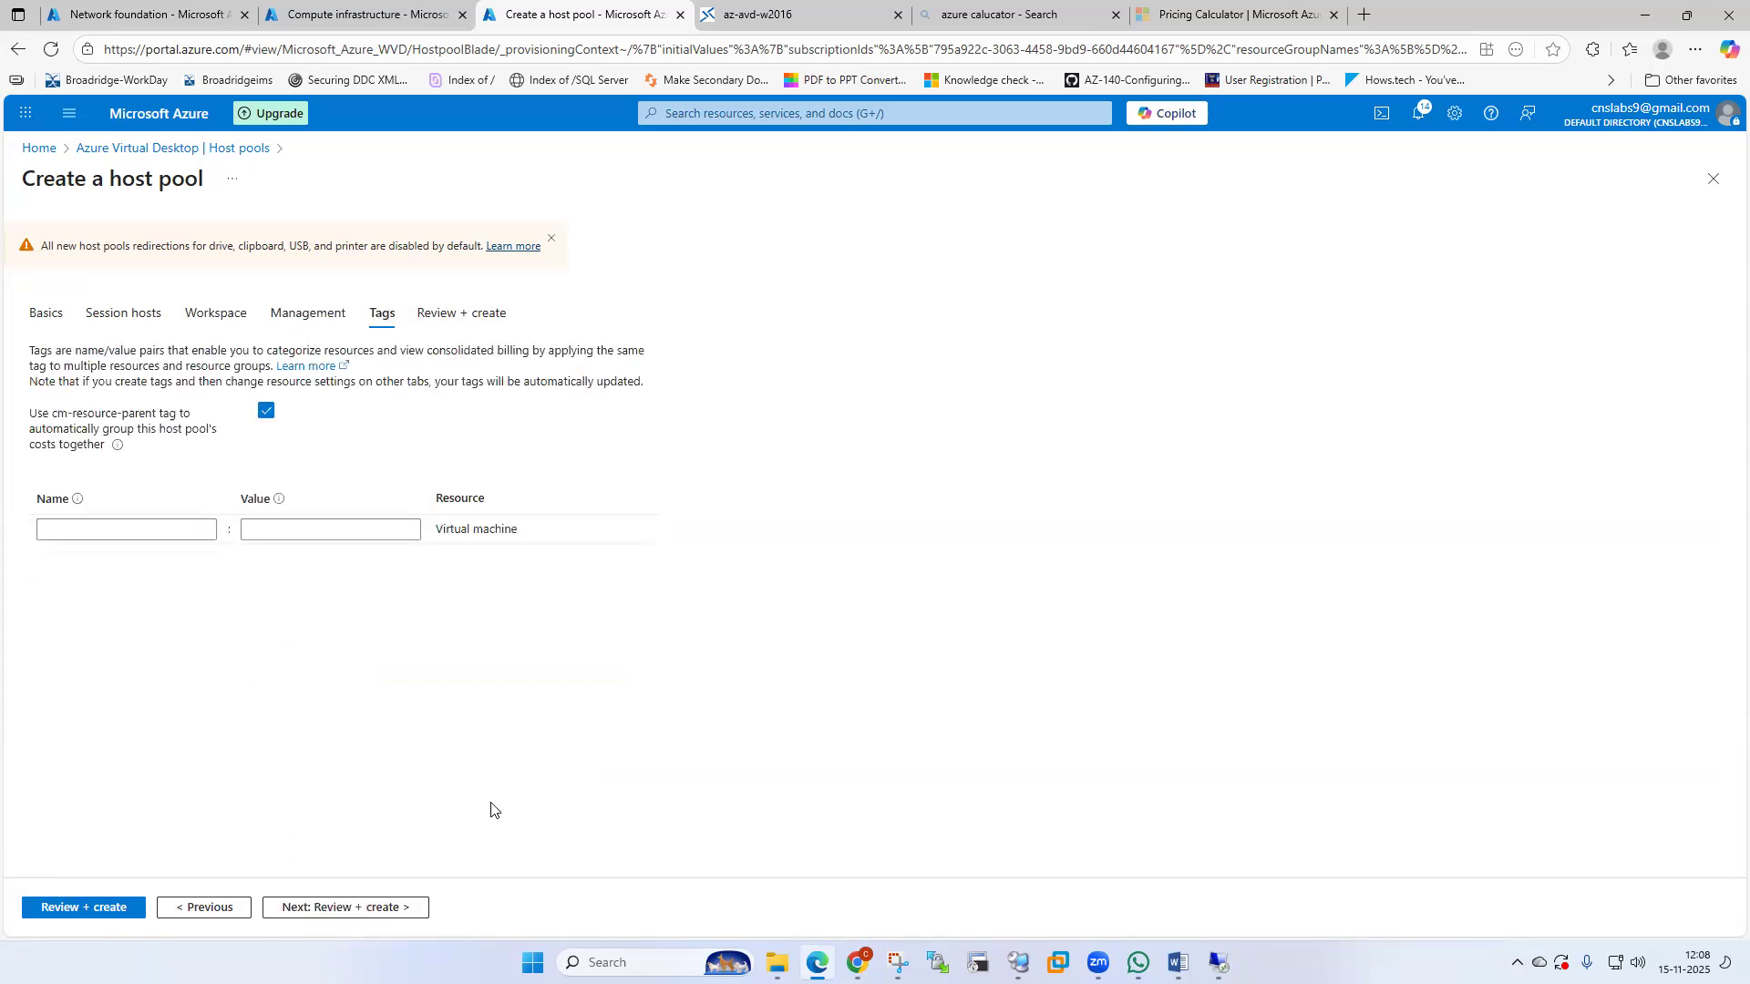
left_click(336, 912)
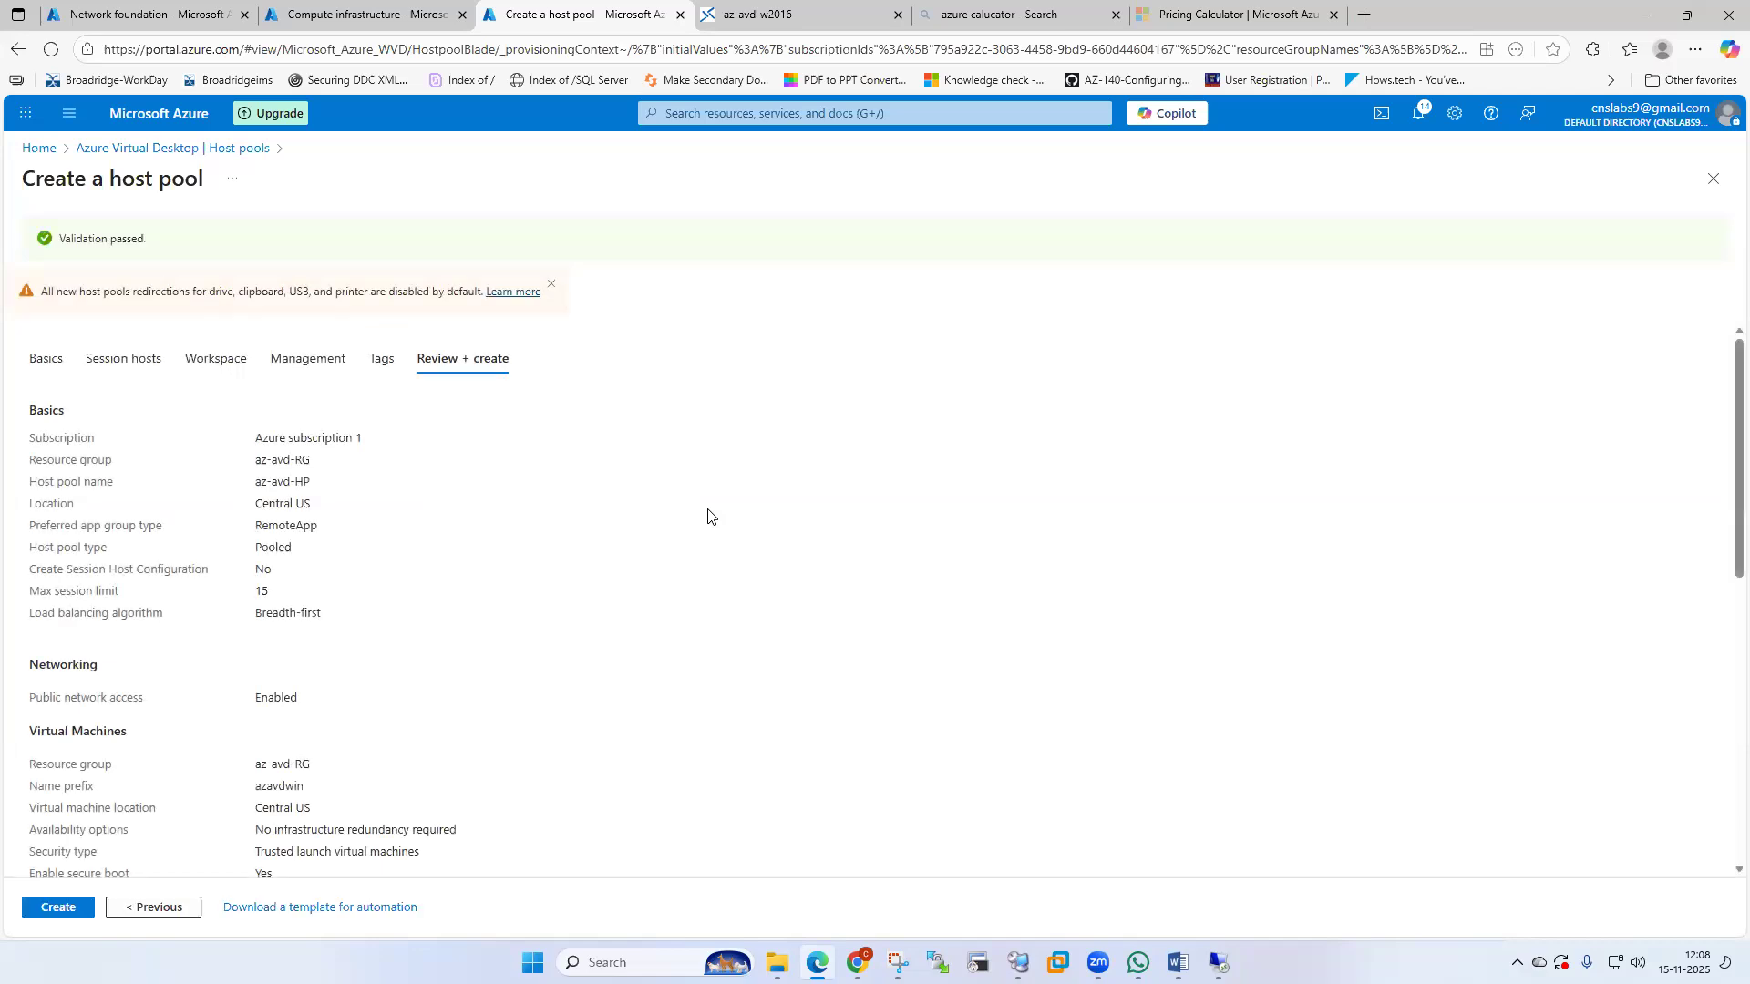
left_click(552, 285)
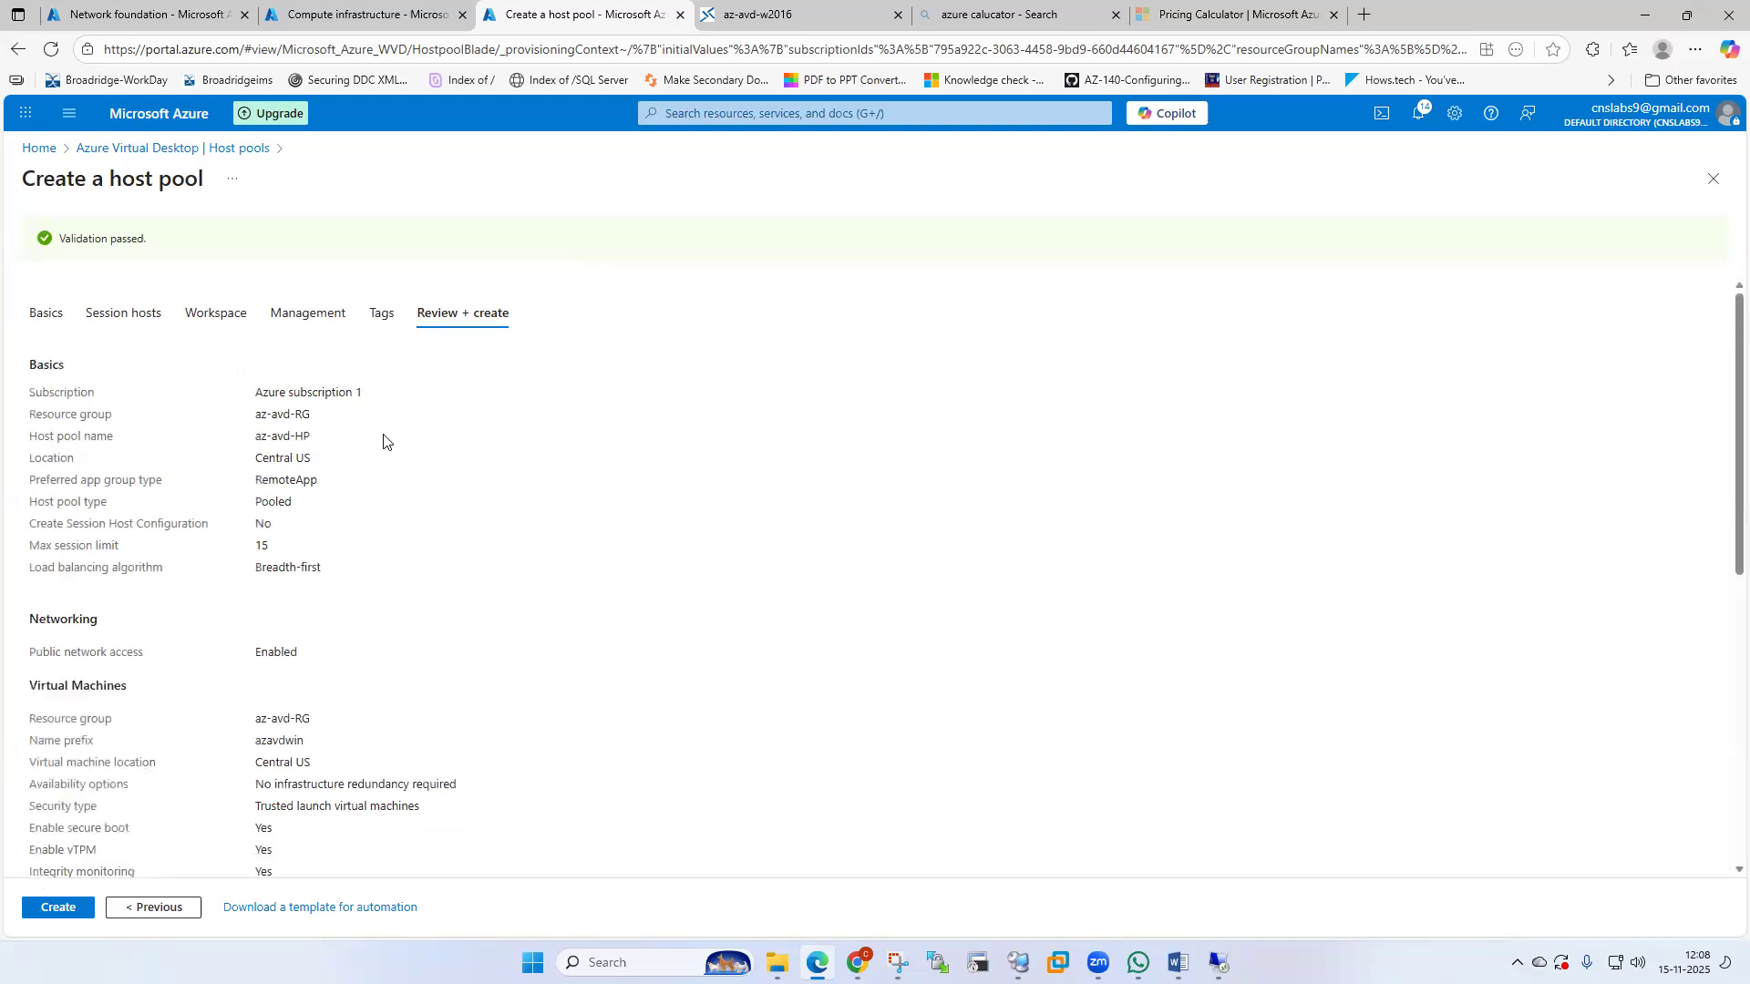
scroll(374, 428, "down", 1)
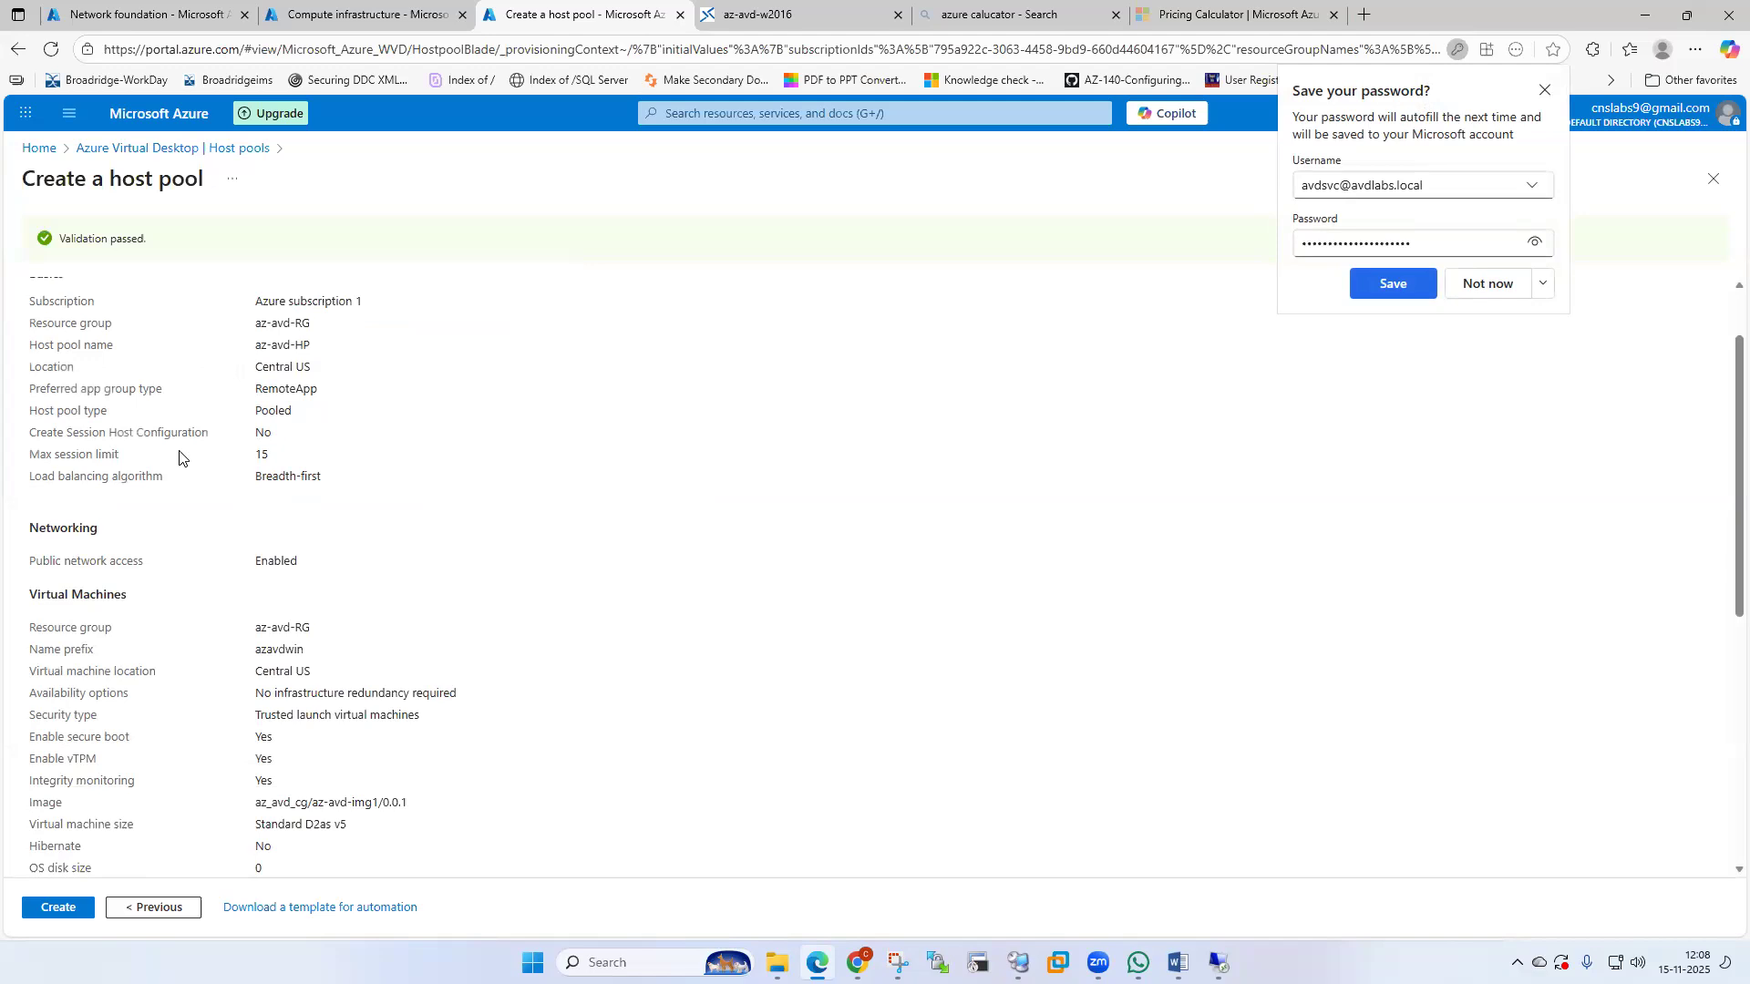
left_click(1488, 283)
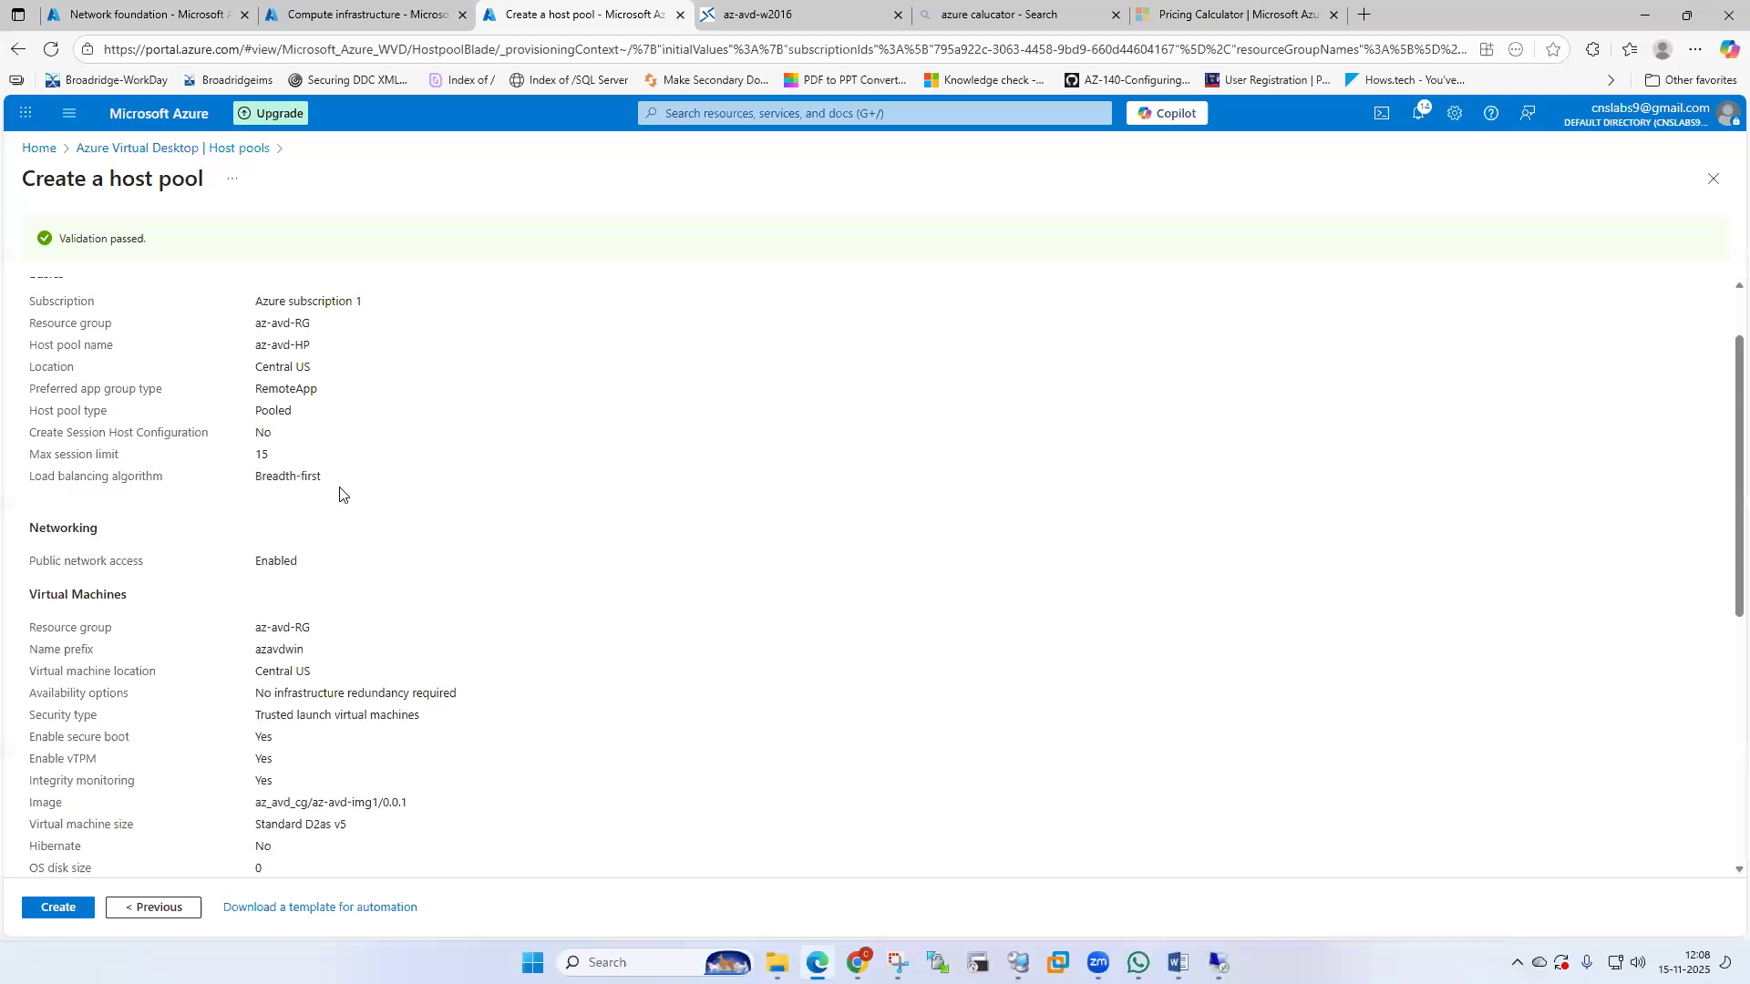
scroll(339, 494, "down", 1)
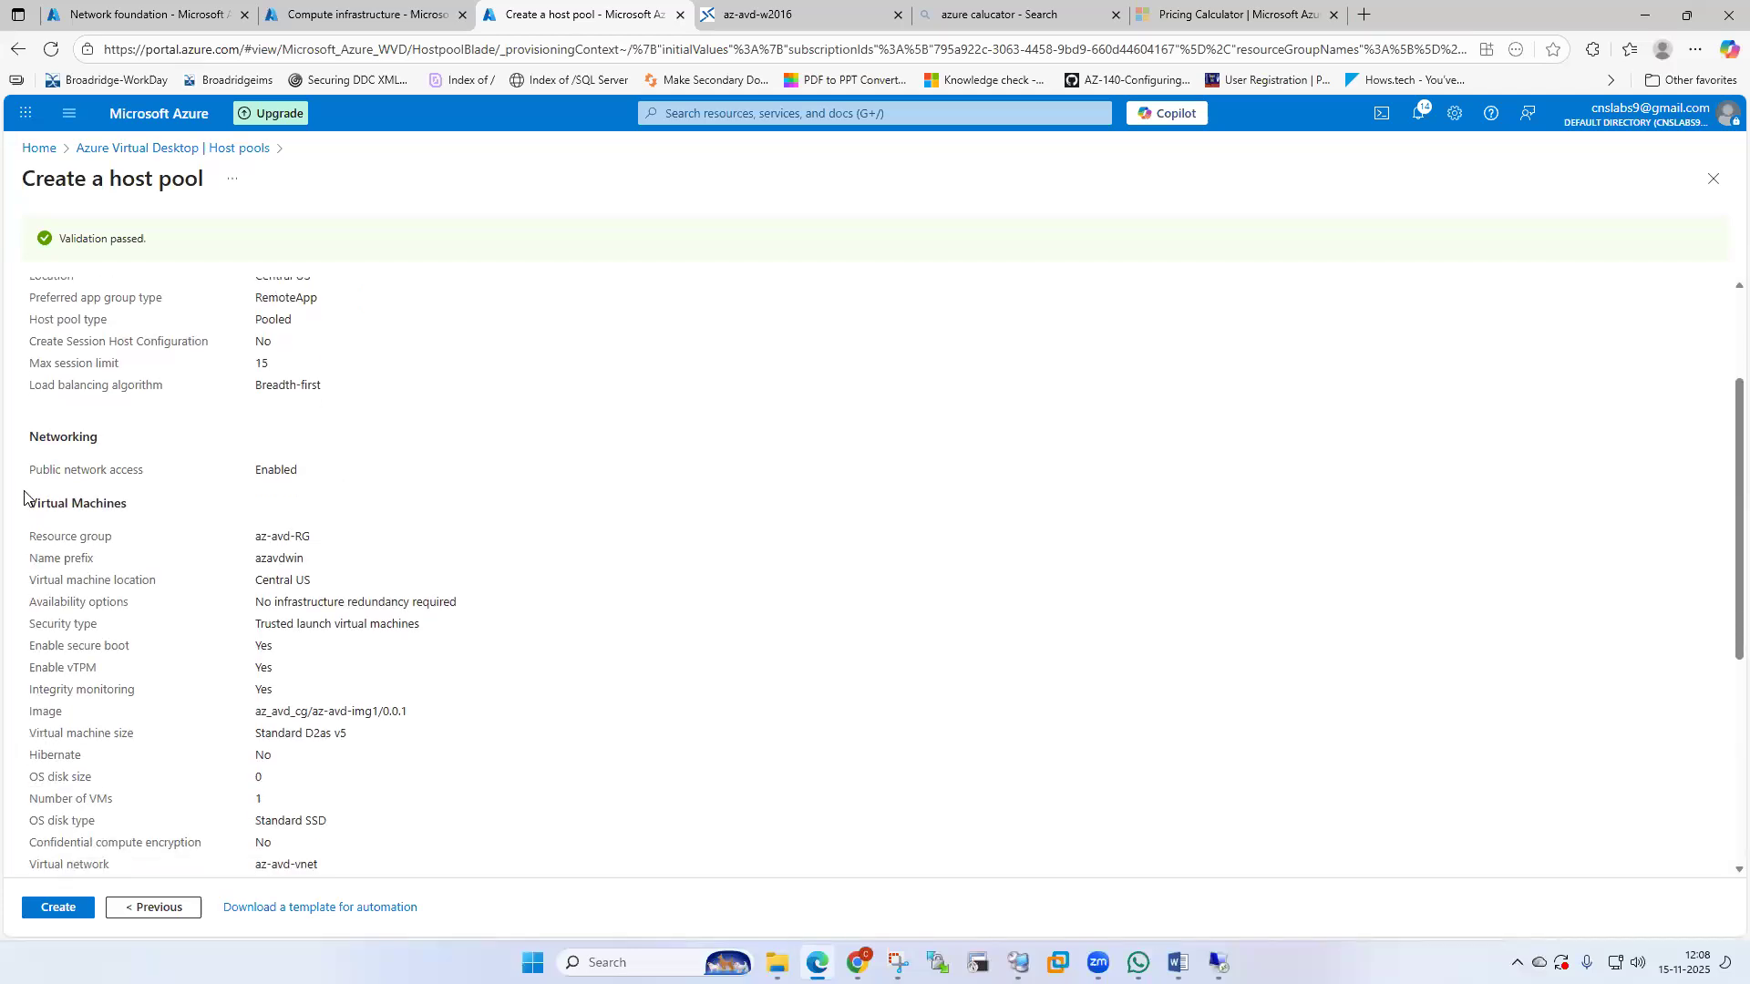
scroll(305, 487, "down", 1)
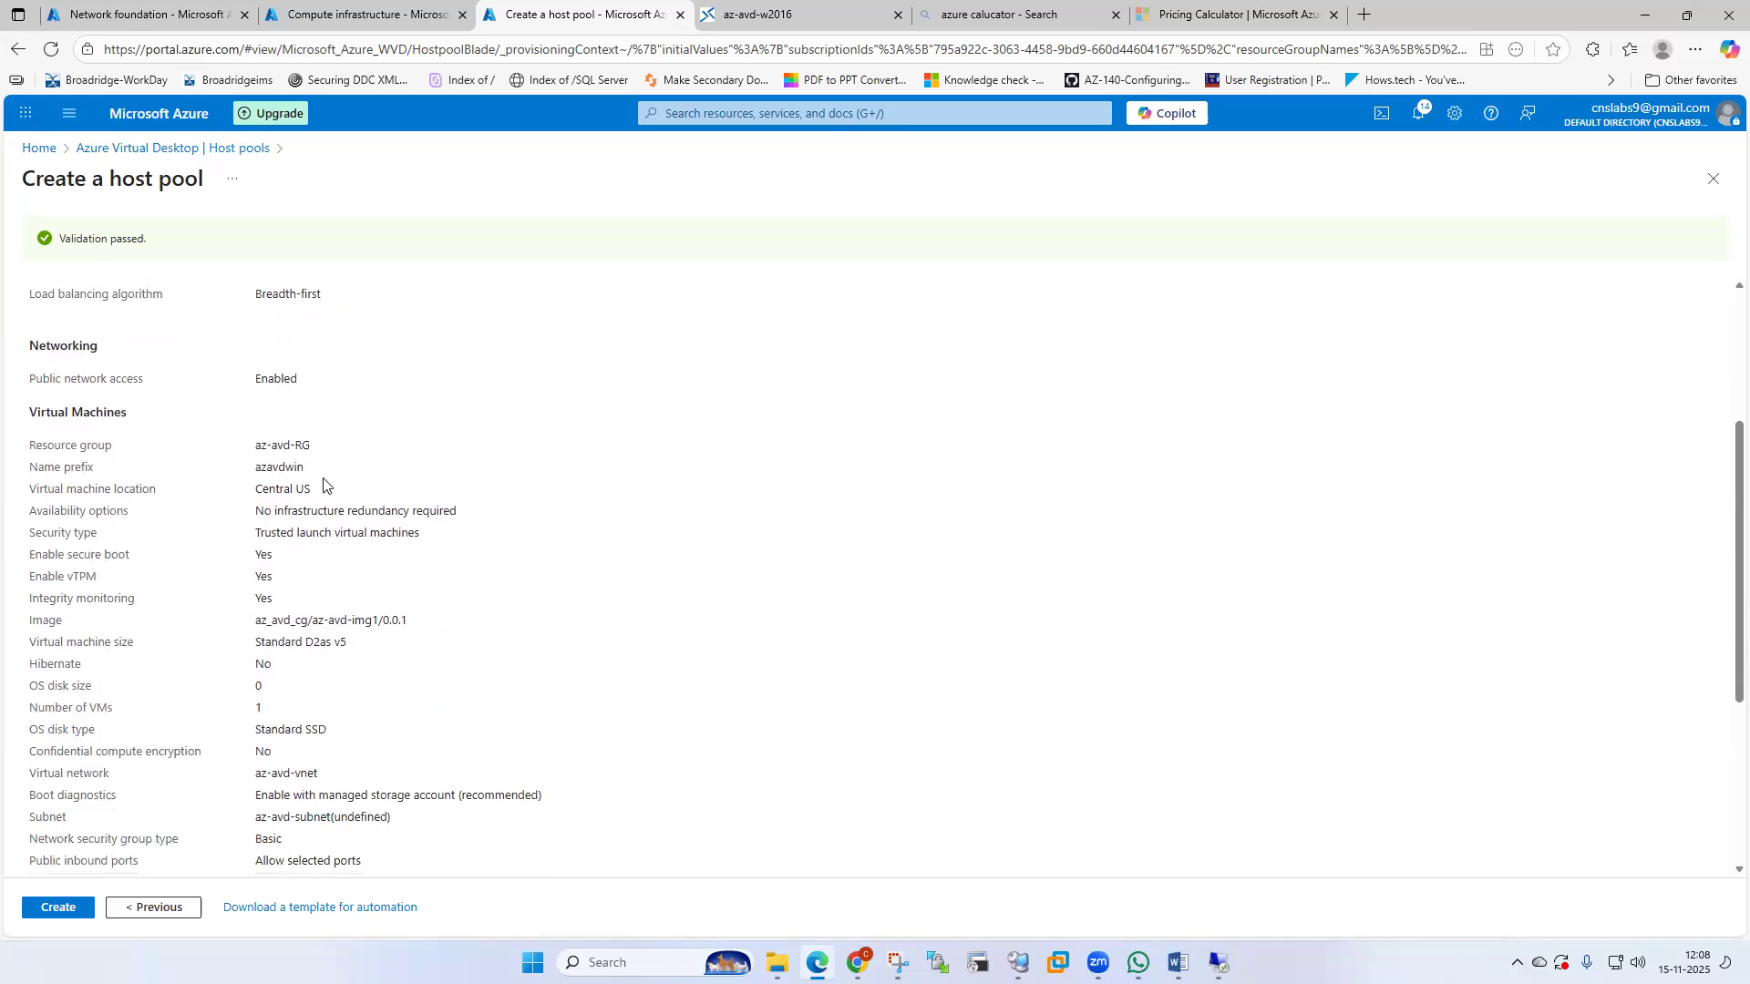
scroll(306, 629, "down", 2)
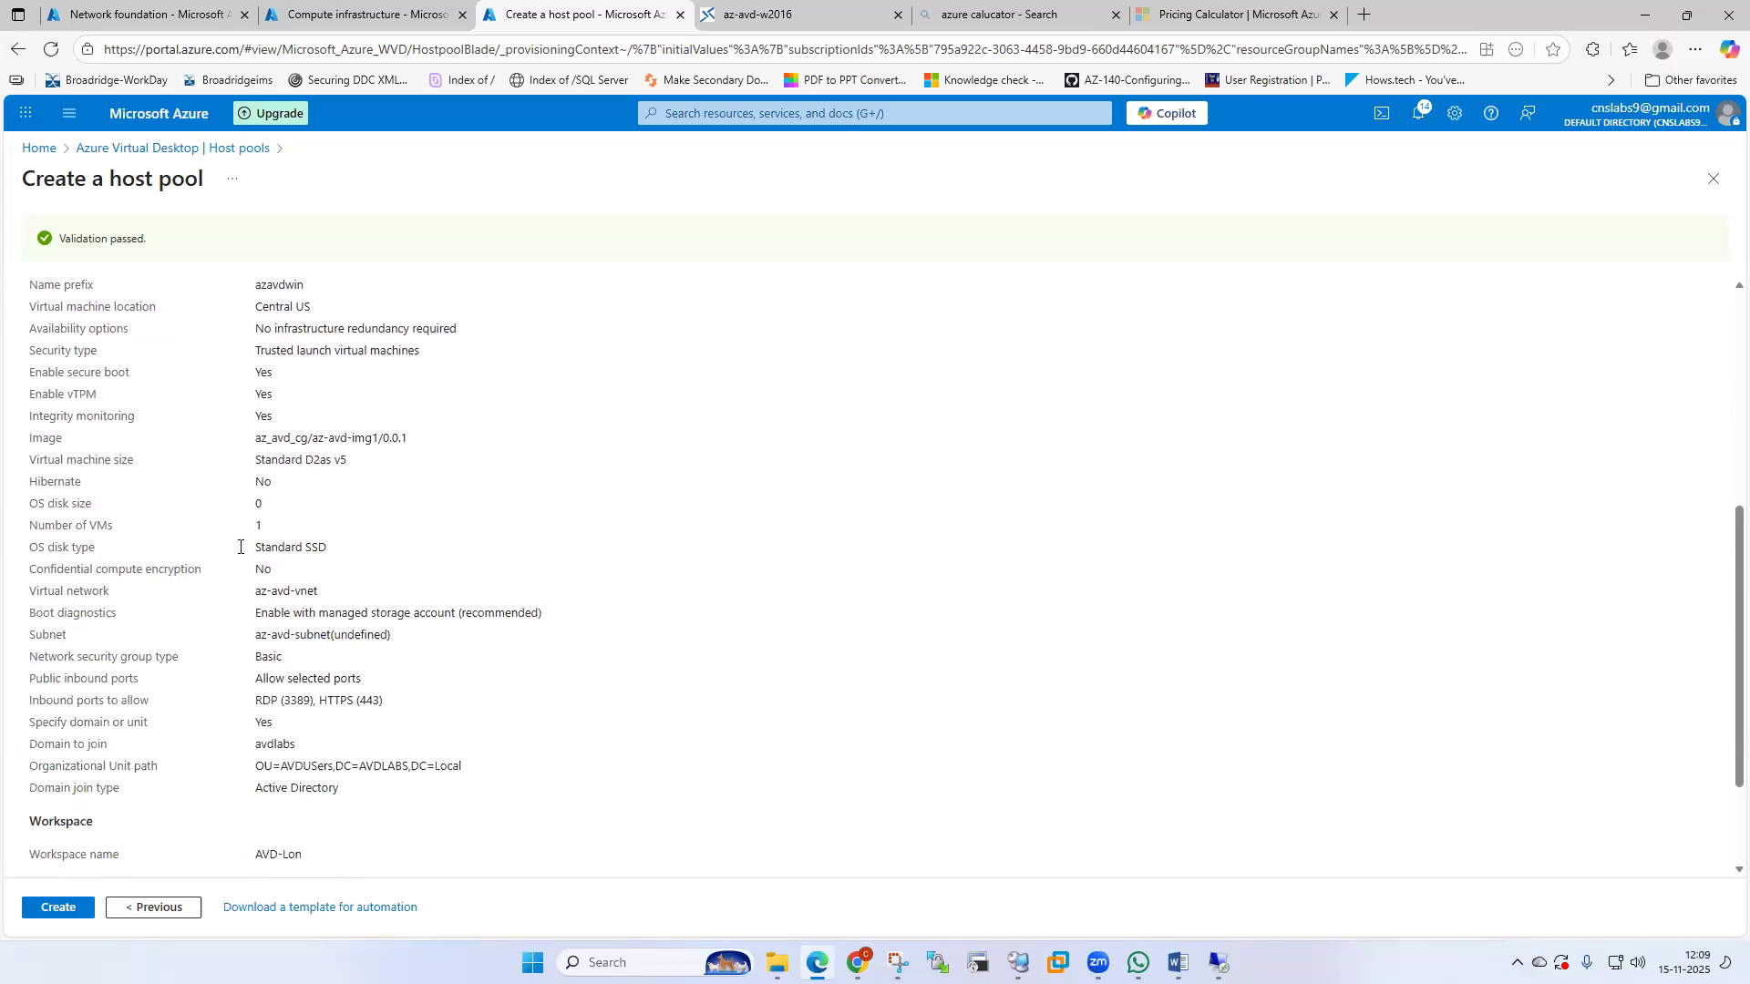
Go back to the Session hosts settings and set the OS disk type to Standard HDD.
left_click(169, 907)
left_click(206, 904)
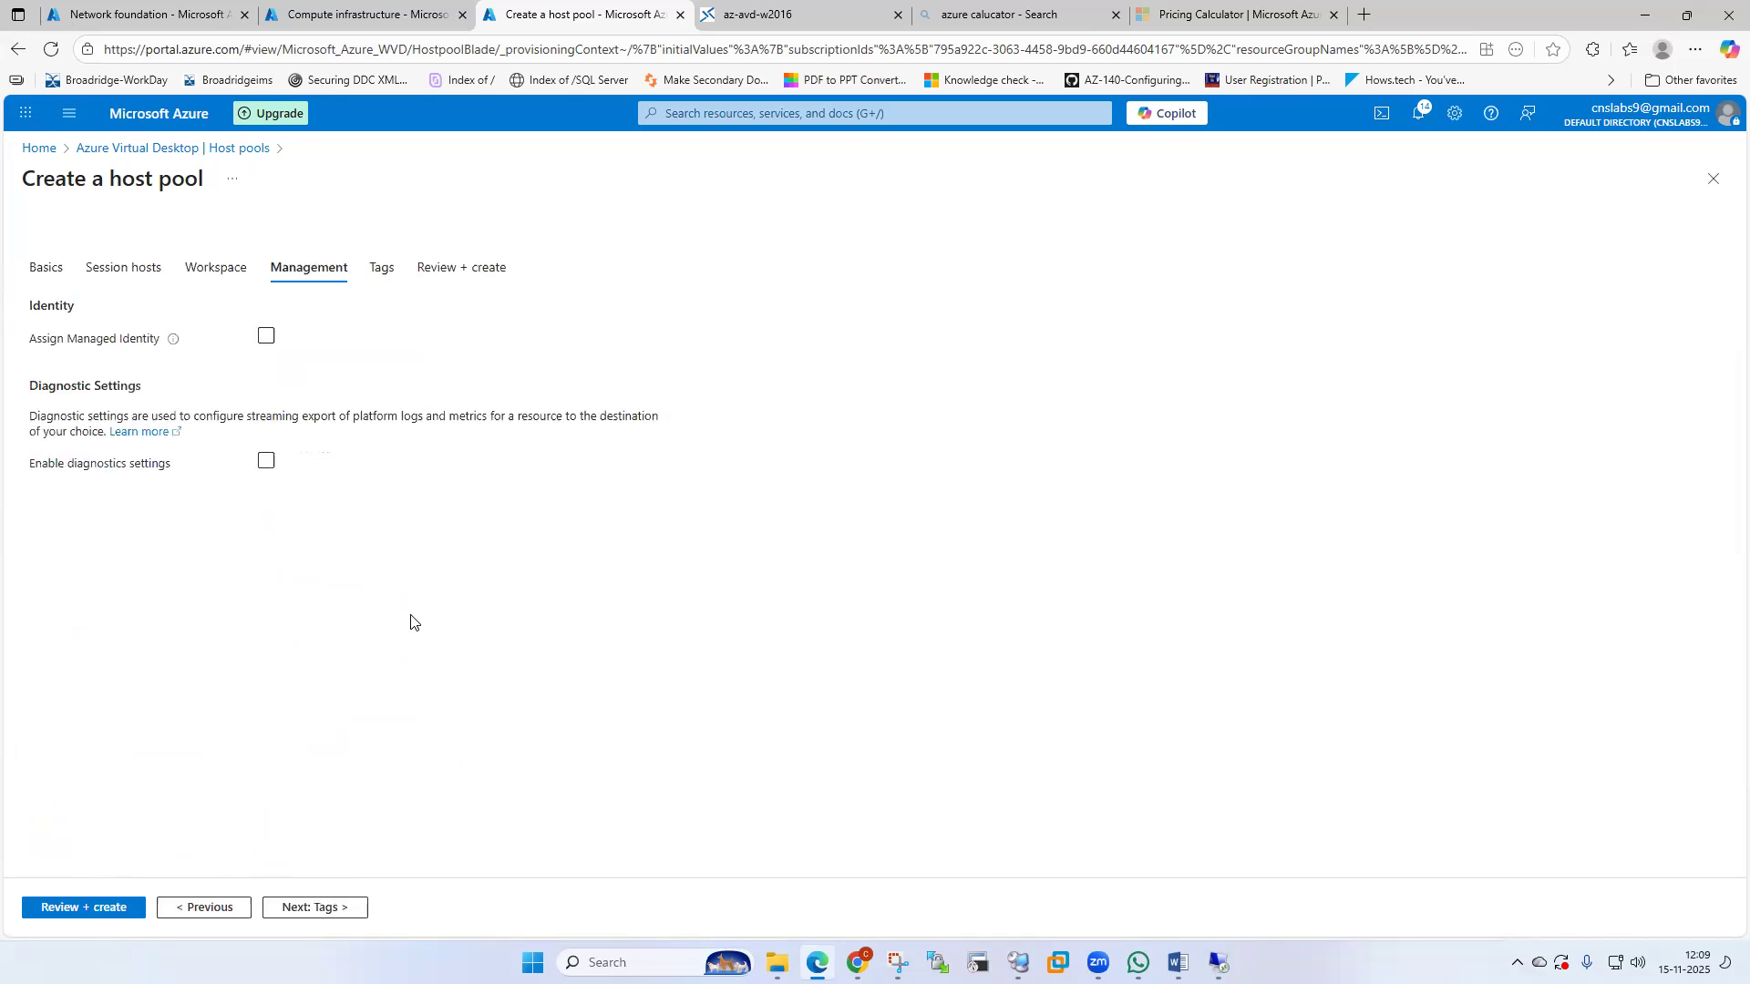
left_click(202, 904)
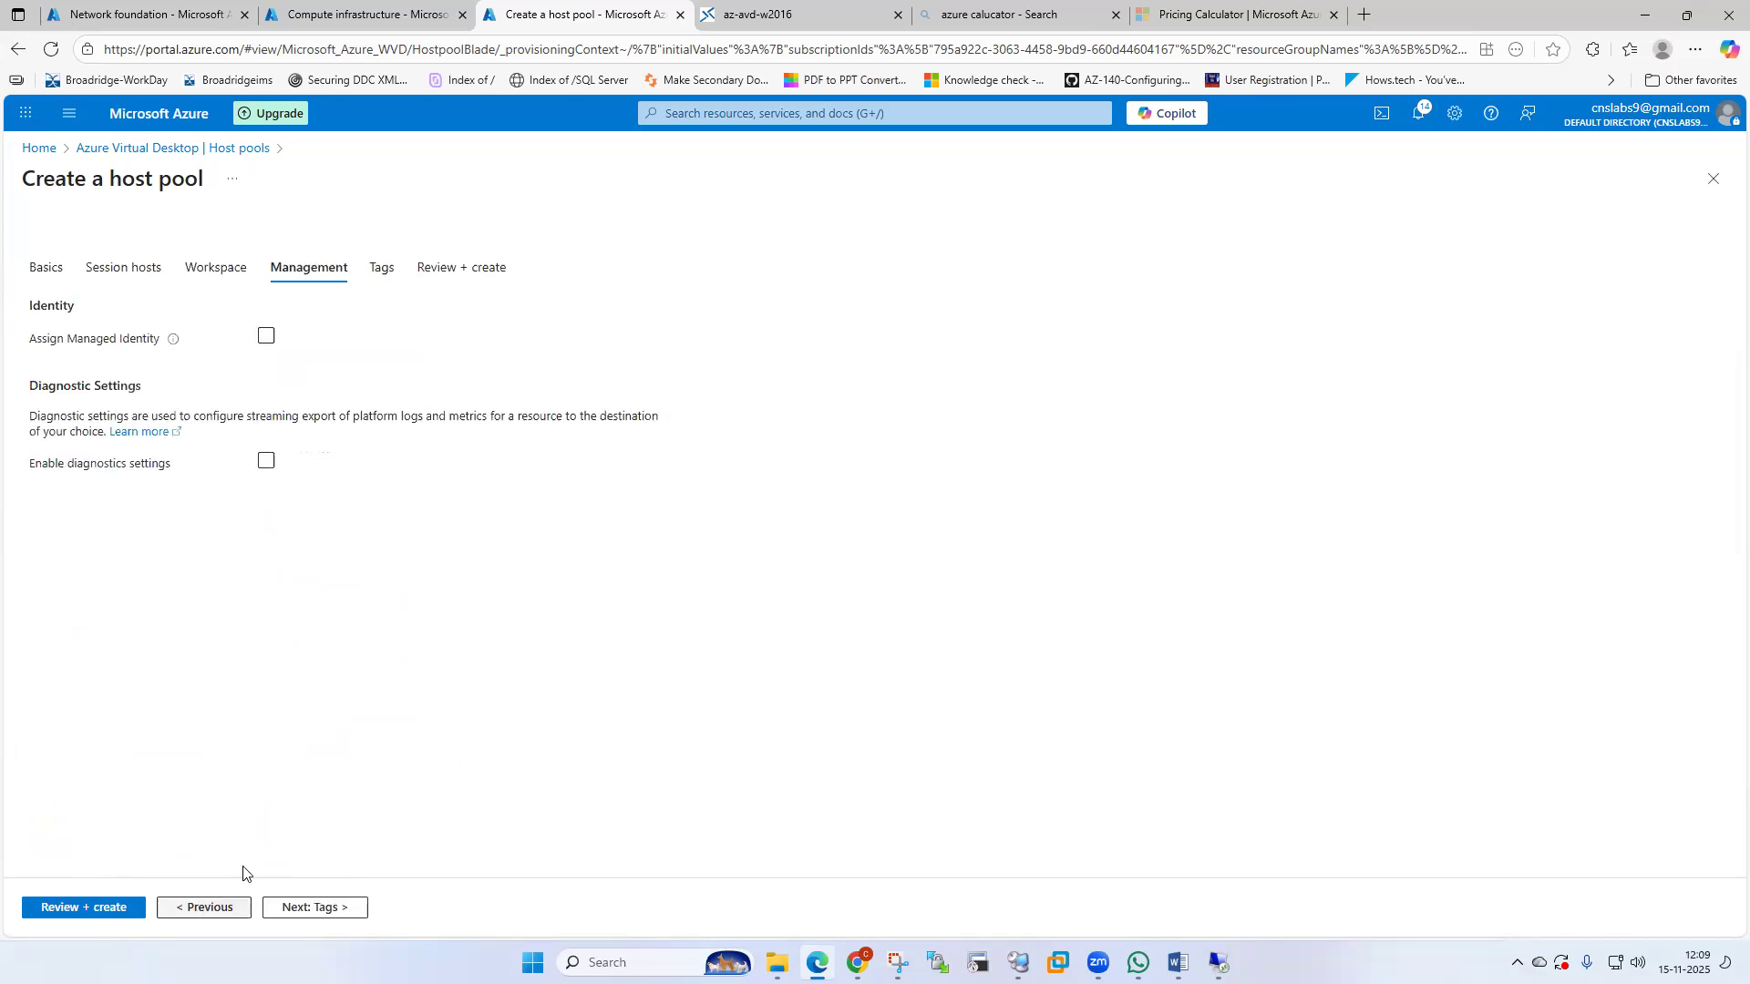
left_click(204, 907)
scroll(401, 740, "down", 2)
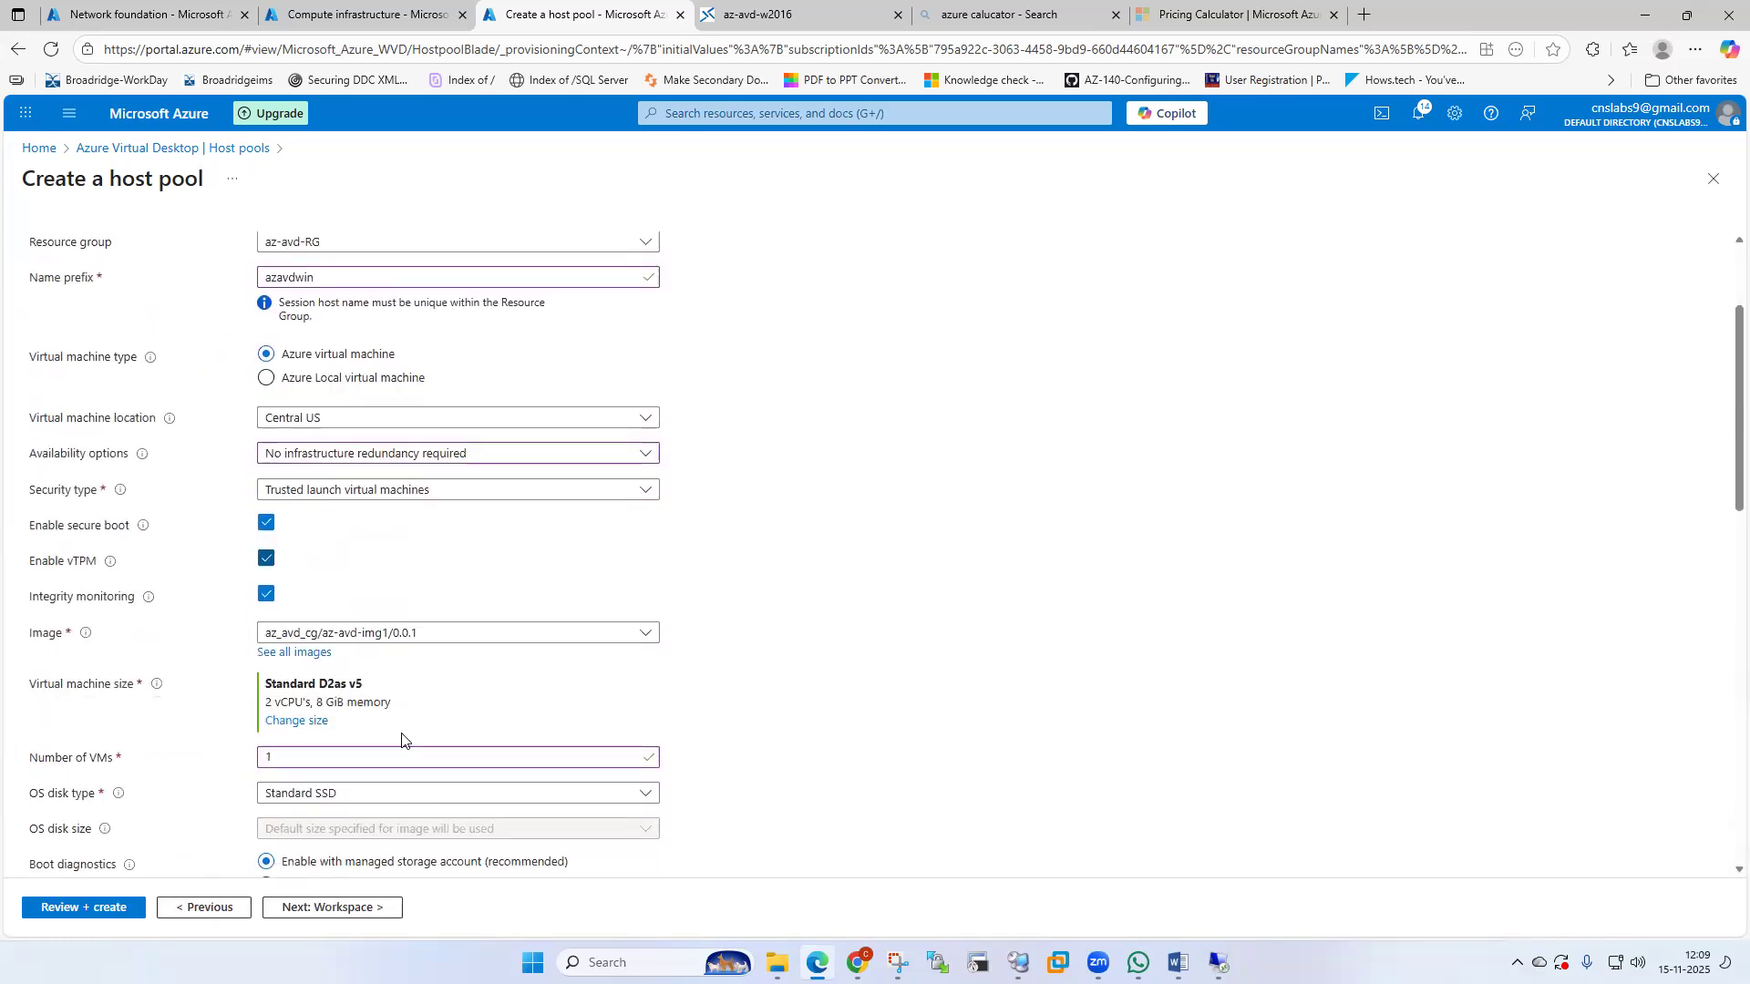
scroll(401, 740, "down", 2)
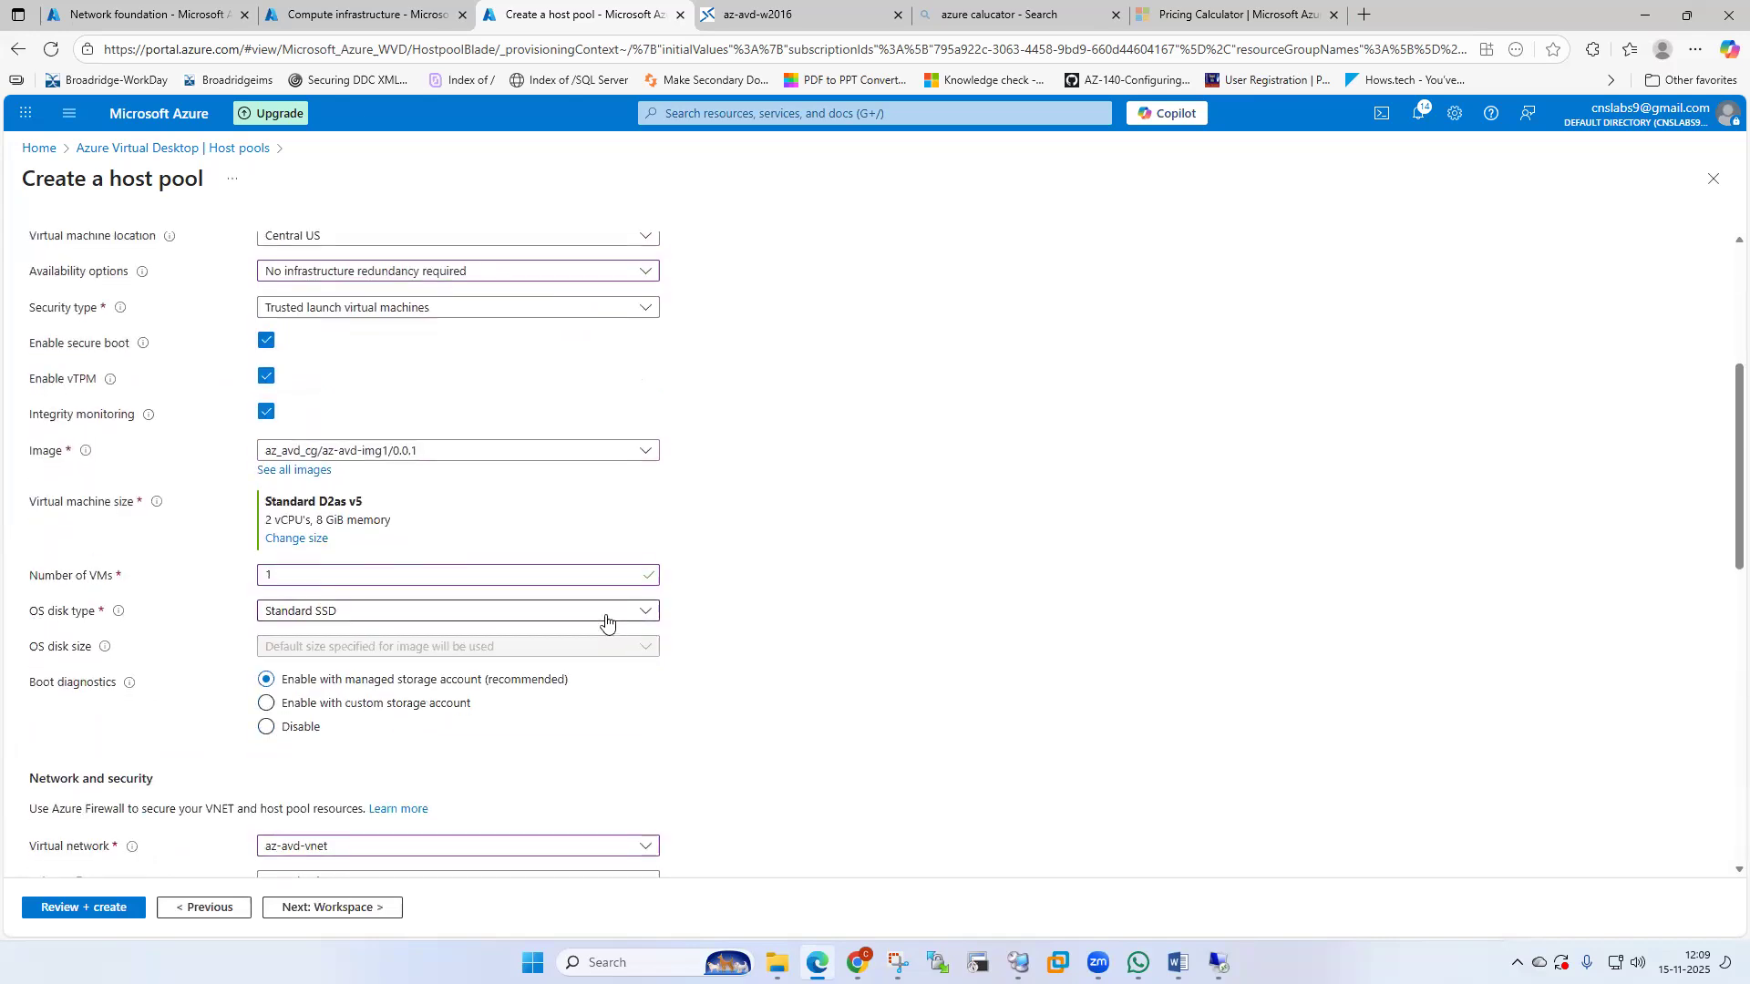
left_click(606, 613)
left_click(374, 694)
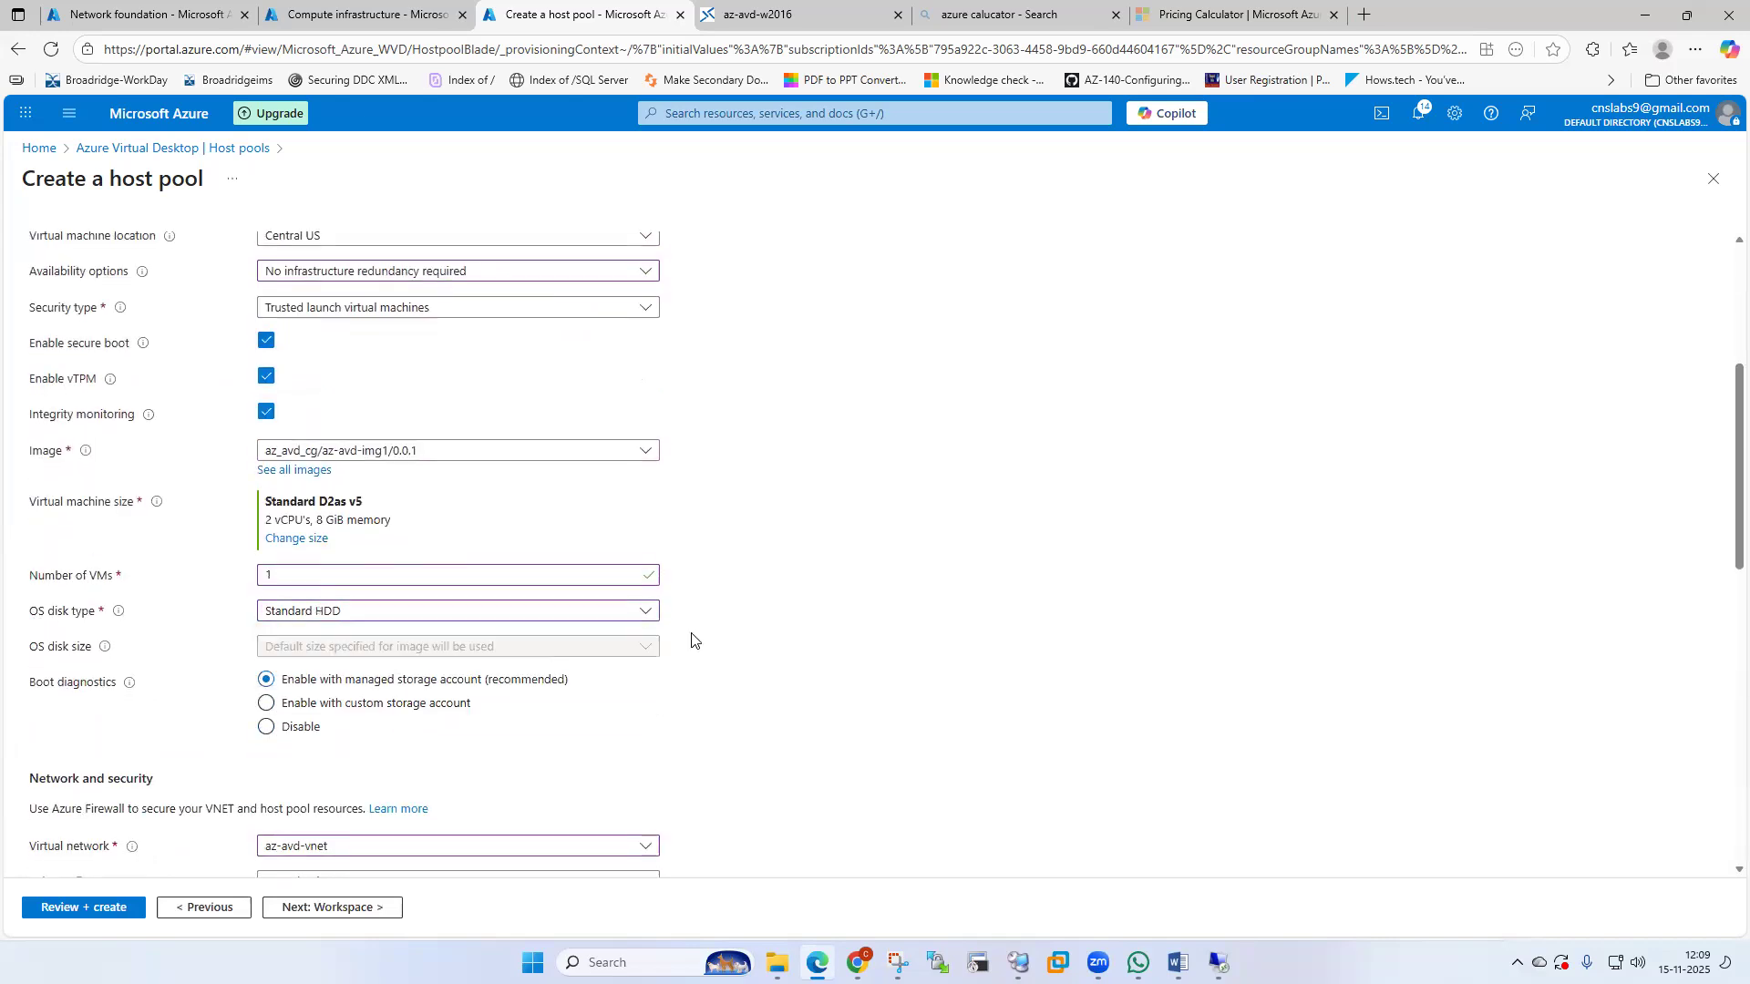
Advance through Workspace, Management and Tags to Review + create for re-validation.
scroll(691, 636, "down", 2)
scroll(691, 636, "down", 7)
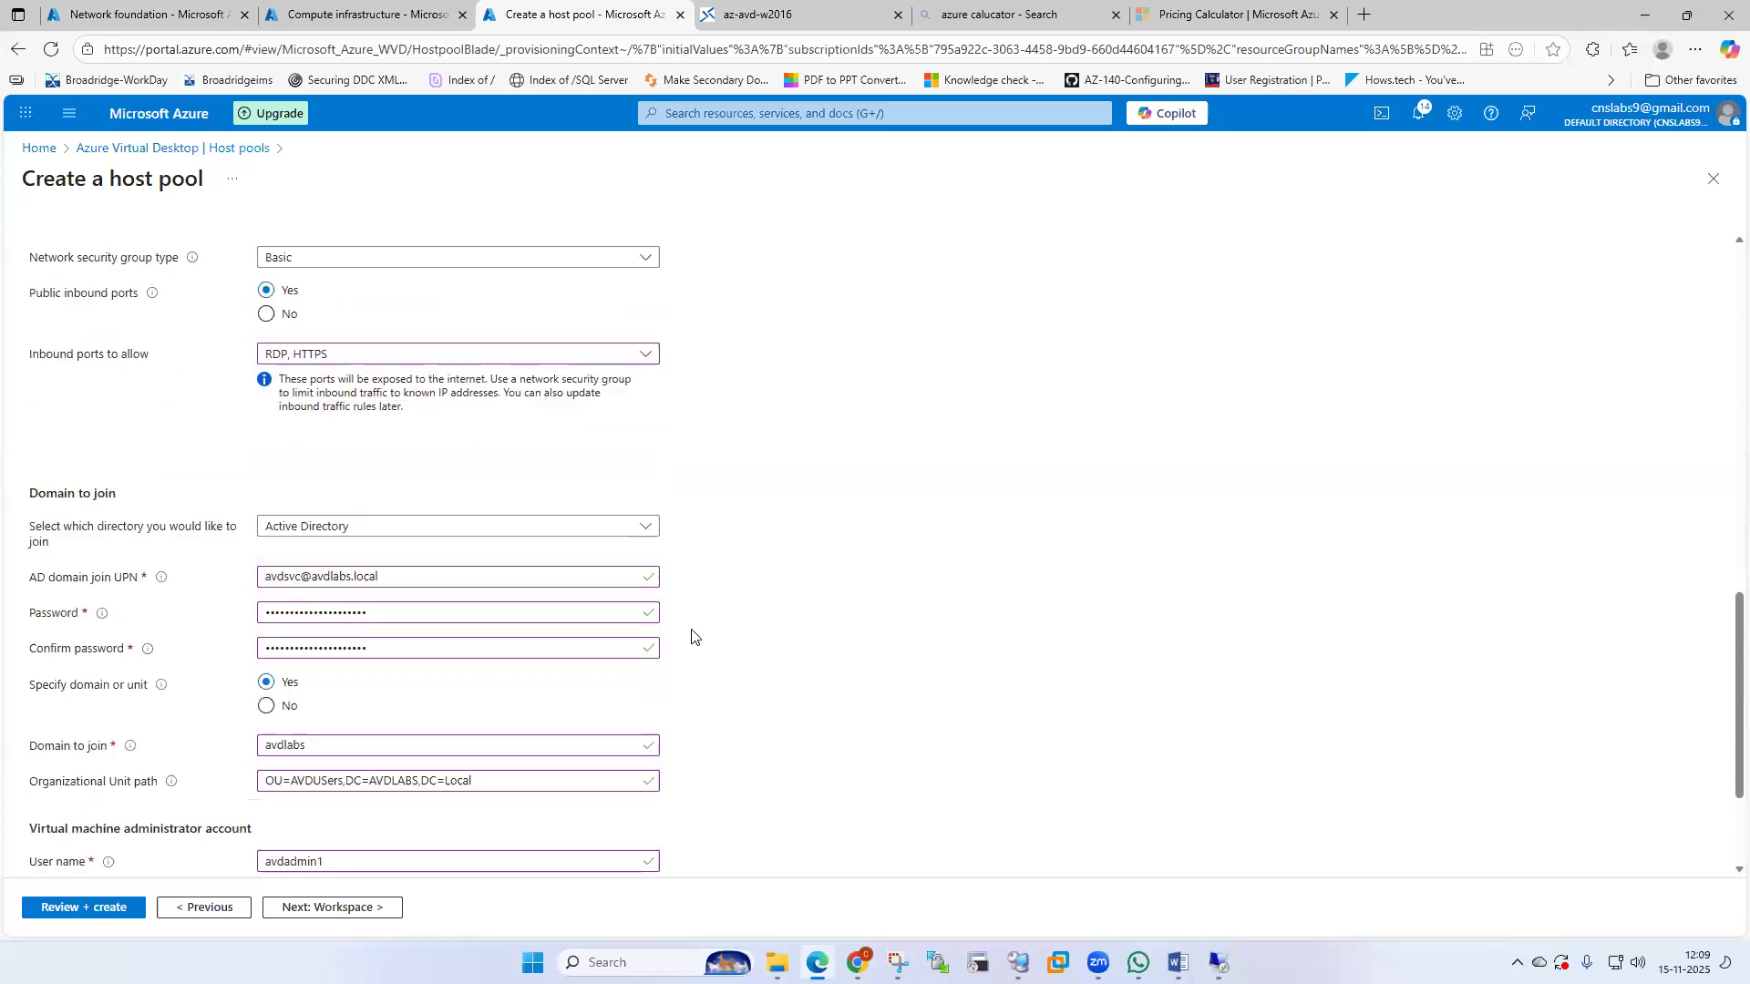
left_click(333, 907)
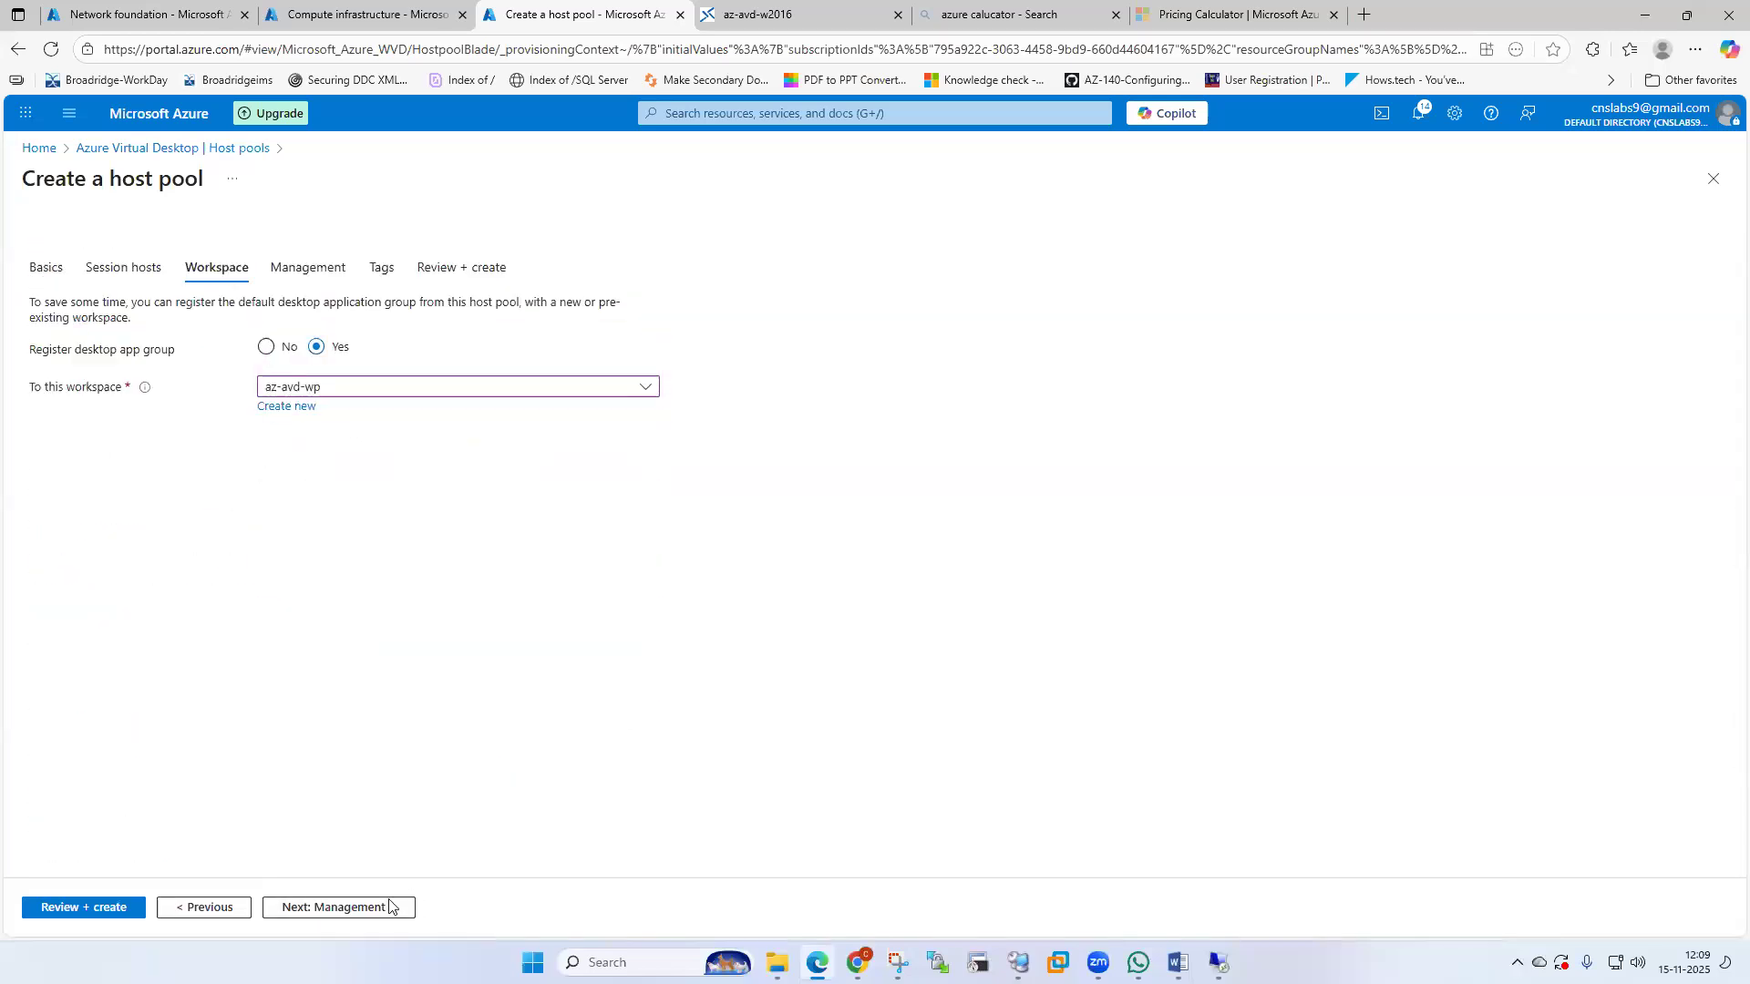
left_click(350, 908)
left_click(318, 908)
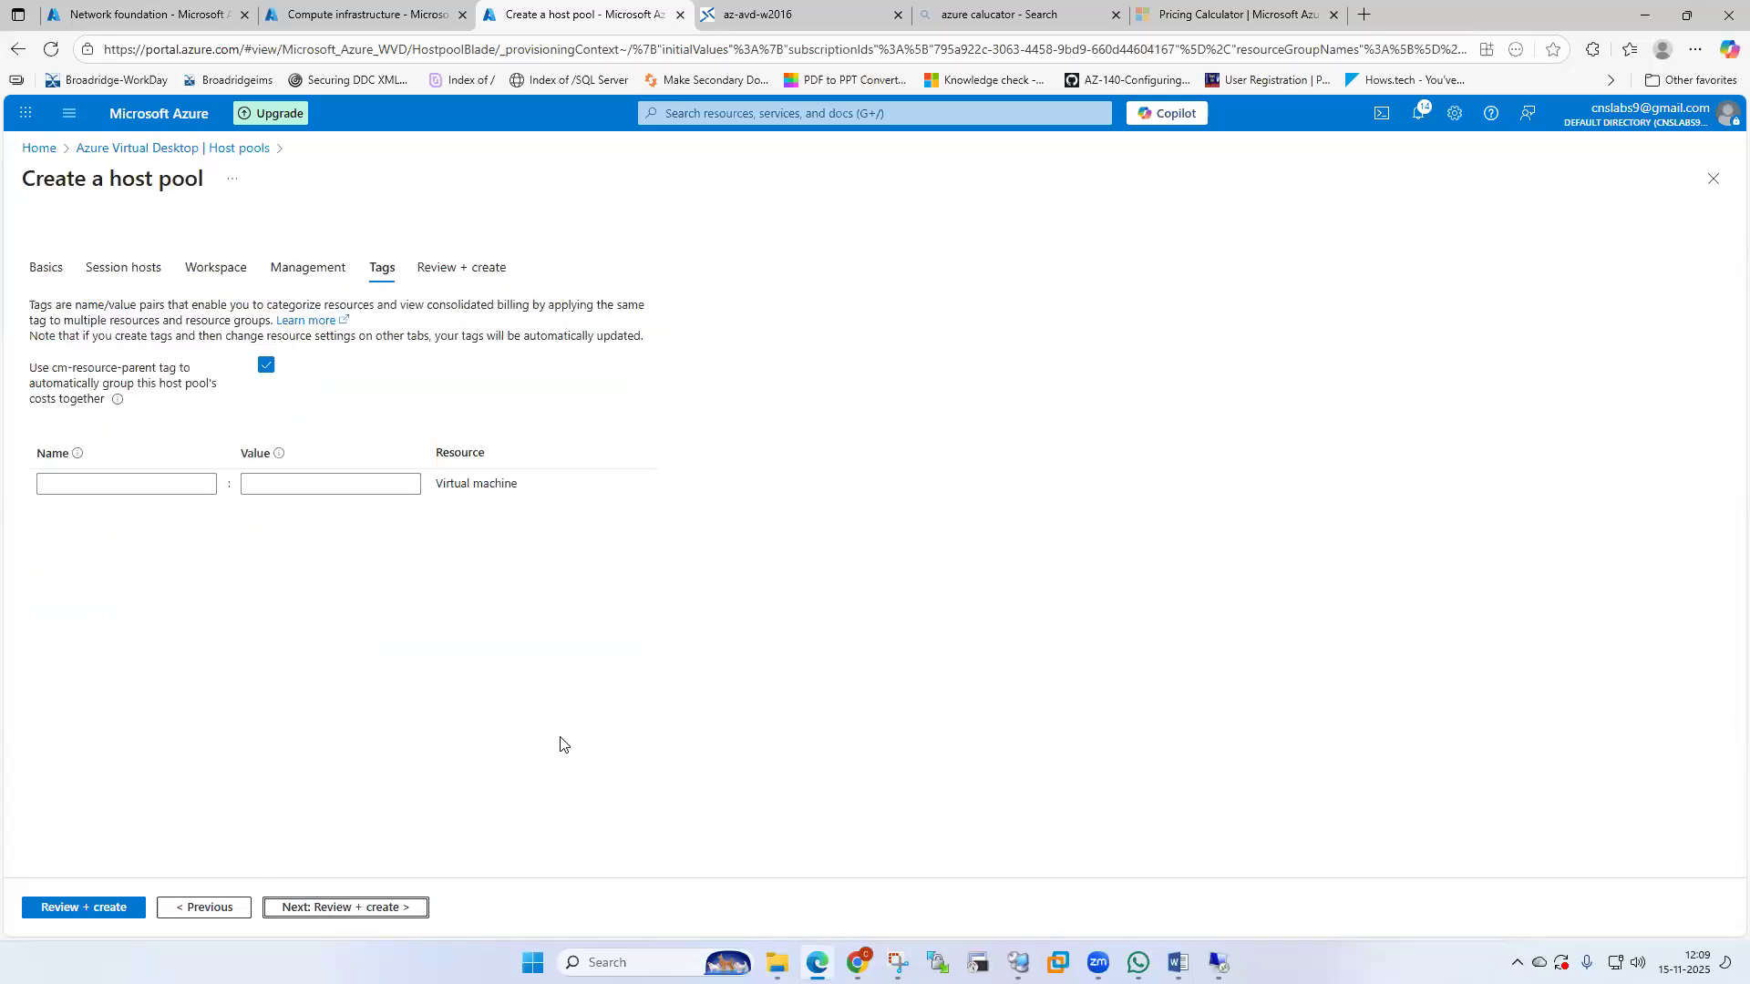
left_click(284, 907)
scroll(556, 715, "down", 3)
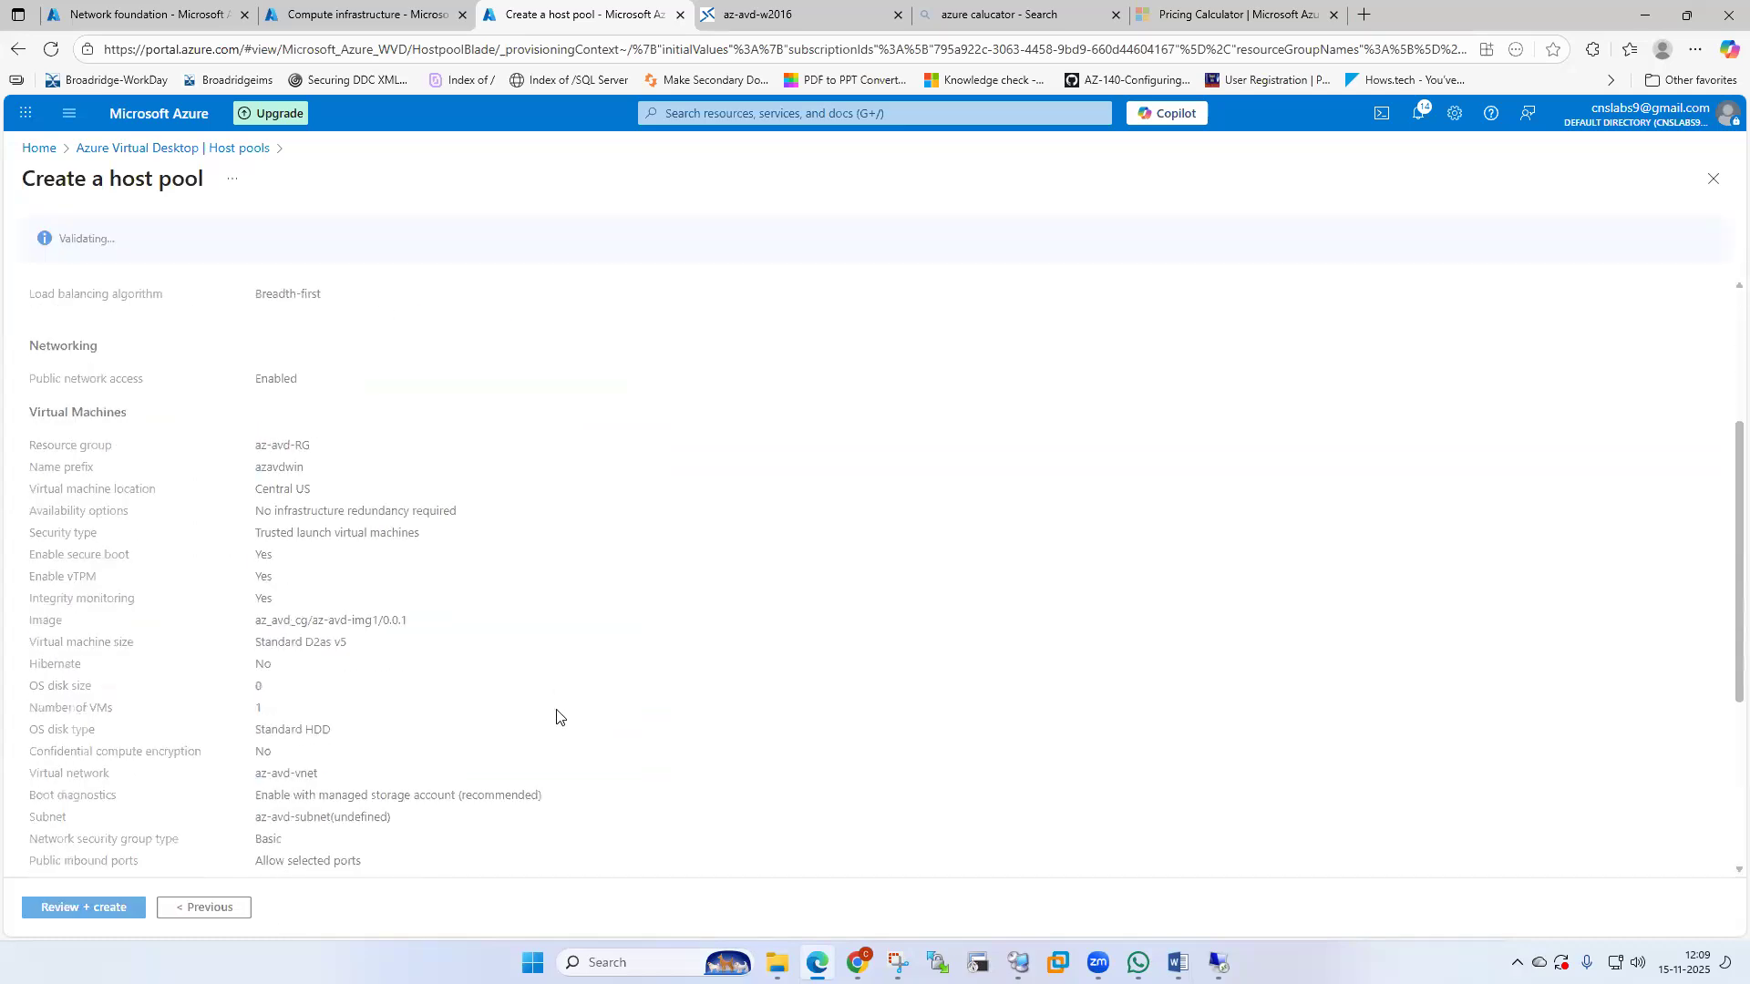
Review the validated summary and submit creation of host pool az-avd-HP.
scroll(556, 715, "down", 1)
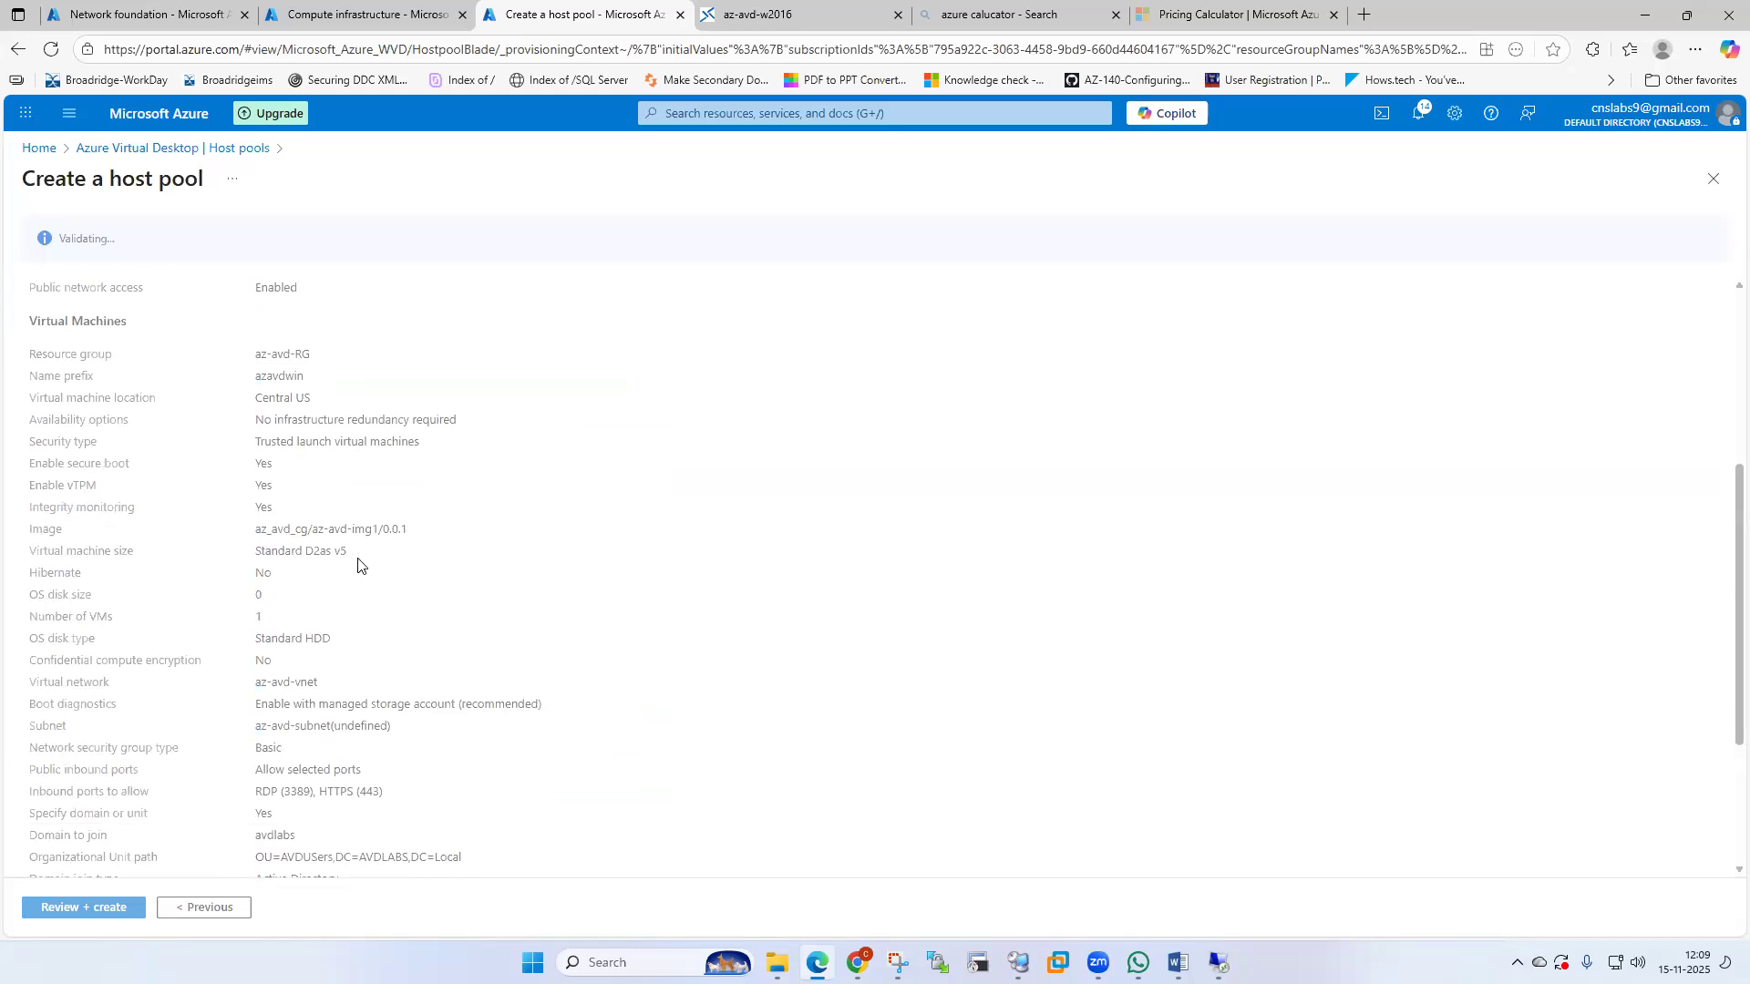
scroll(337, 679, "down", 2)
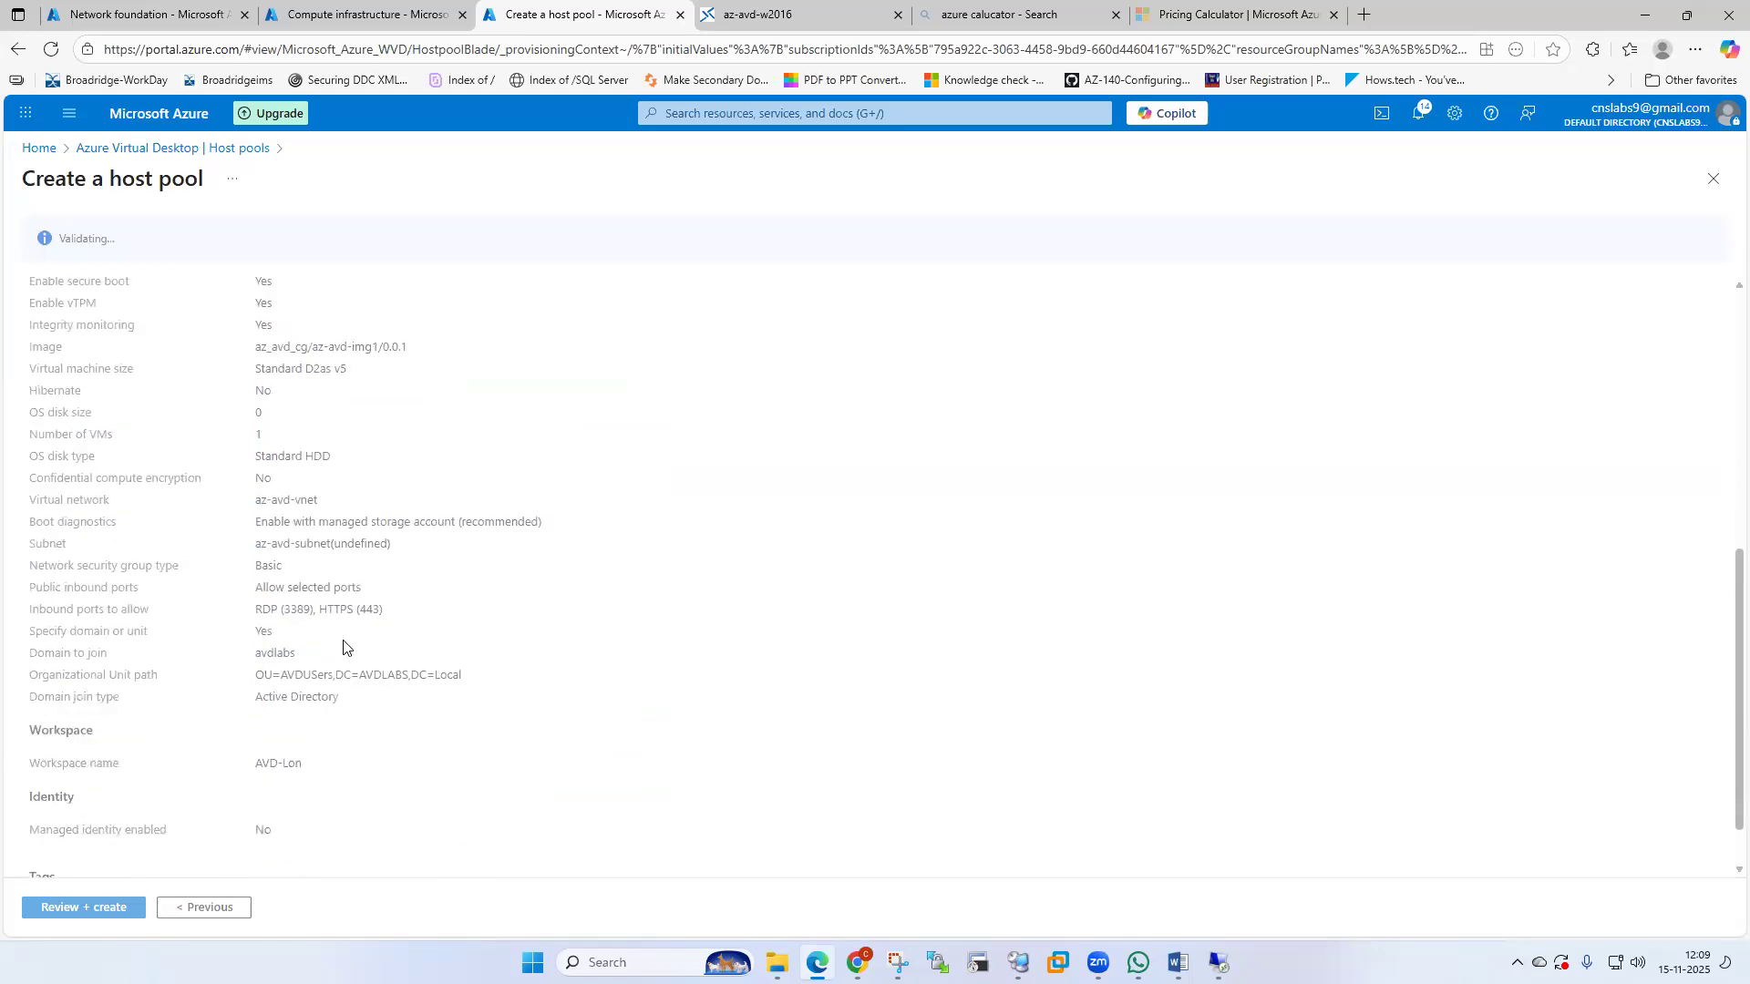
scroll(347, 711, "down", 1)
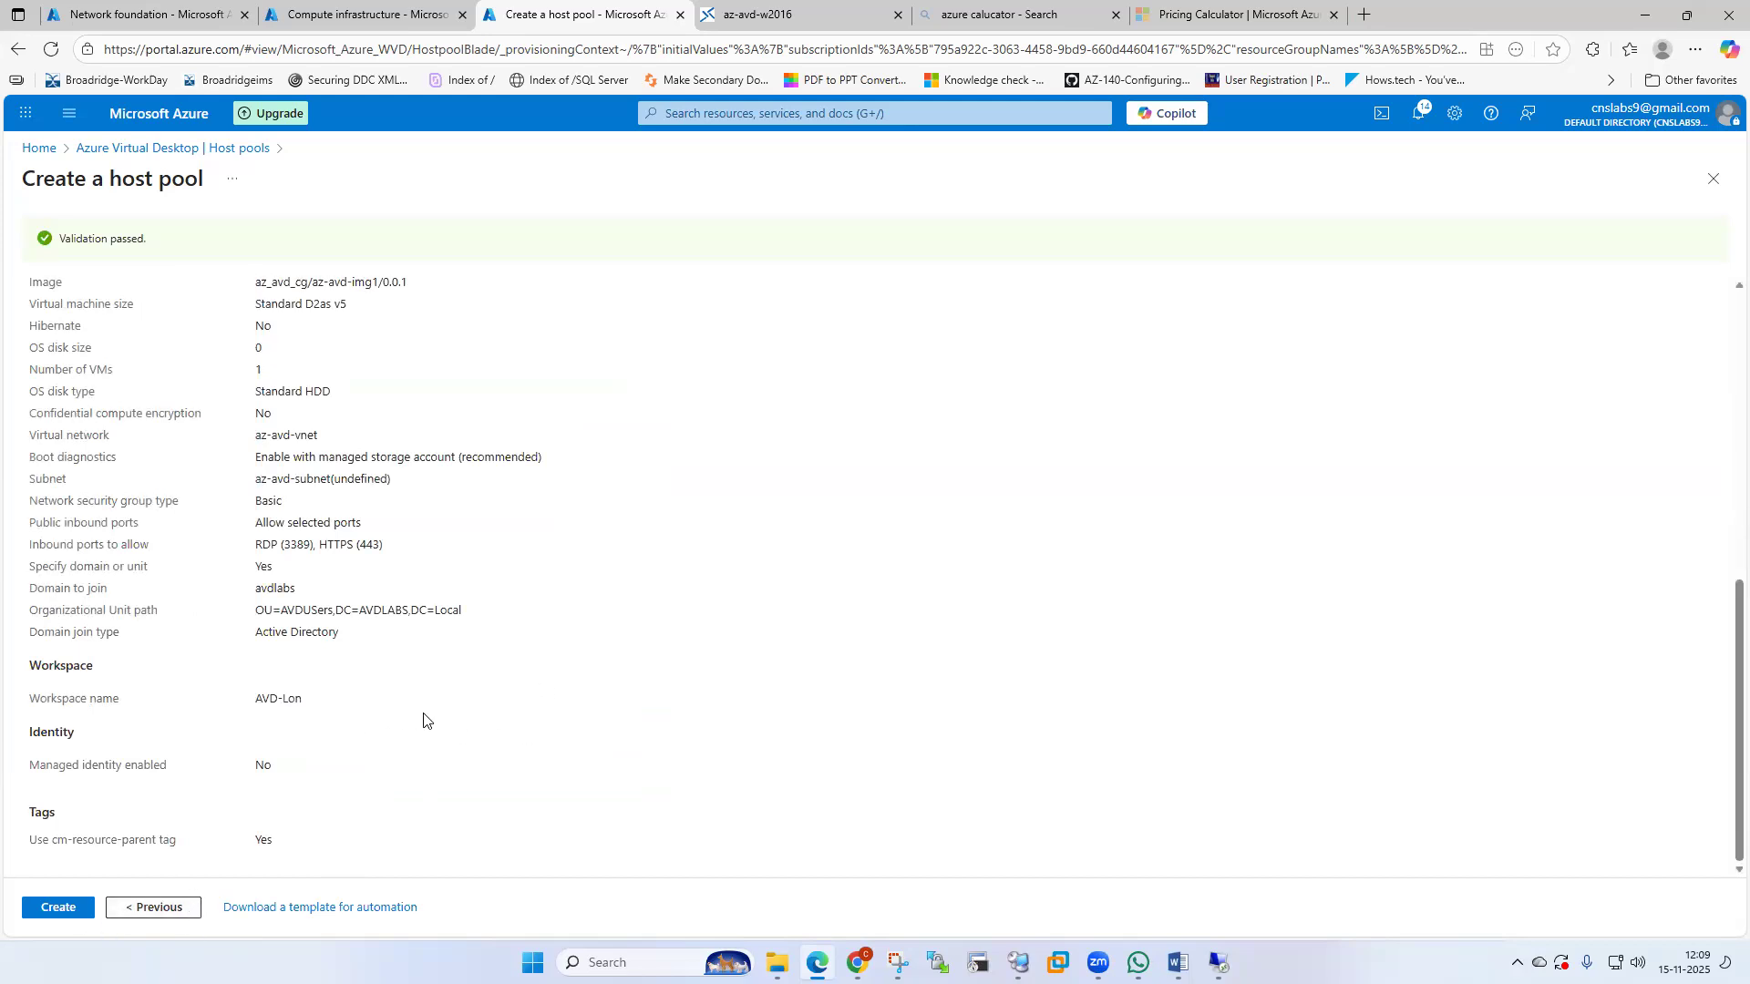
scroll(426, 718, "up", 8)
scroll(427, 719, "down", 5)
left_click(57, 907)
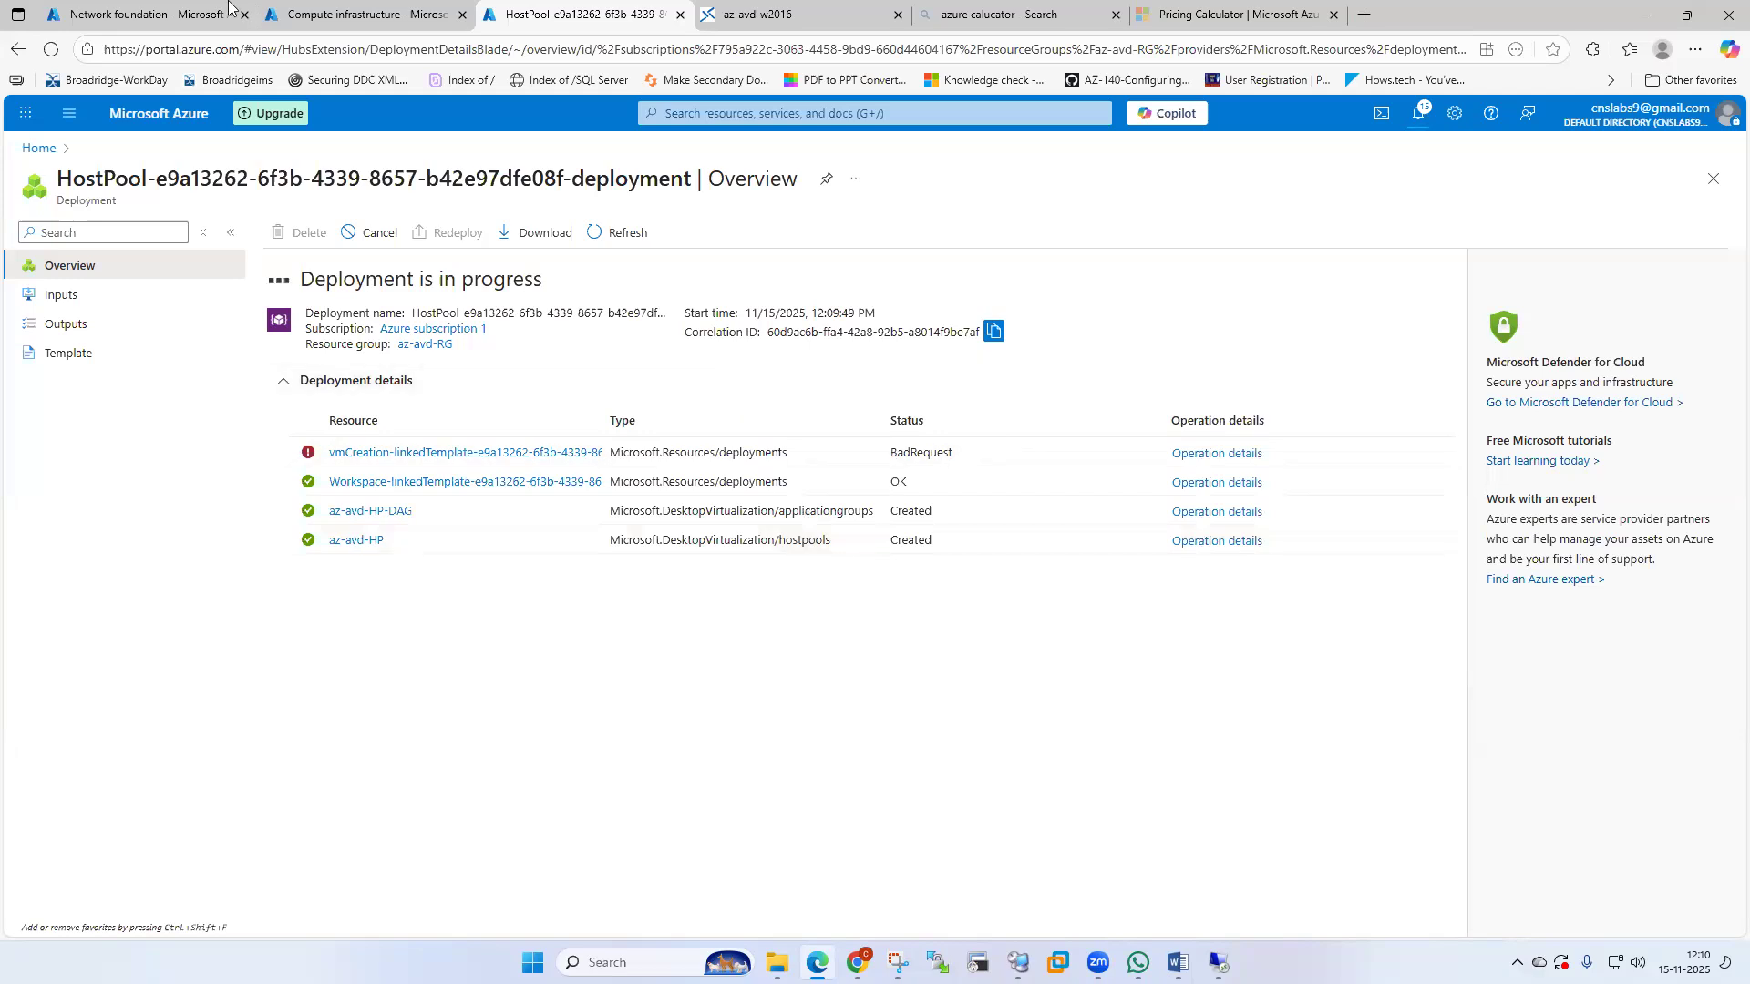
Leave the deployment overview for the Azure portal Home page in the compute infrastructure tab.
left_click(303, 16)
left_click(42, 147)
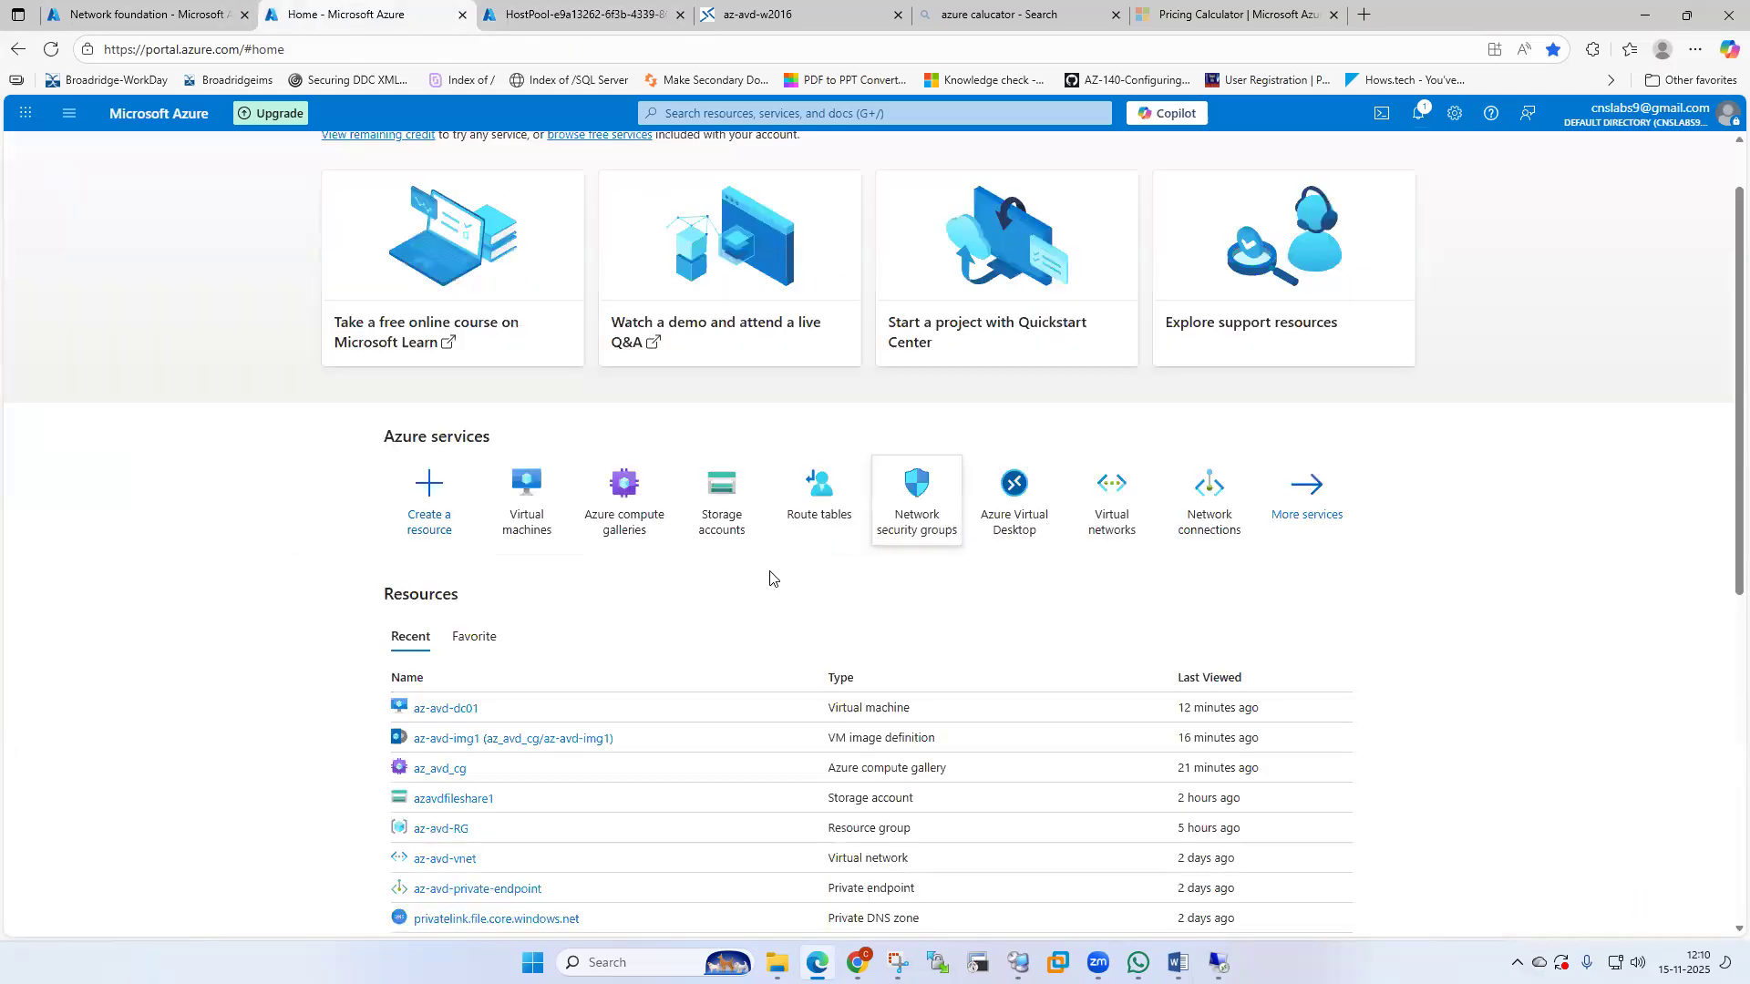
Launch the Azure Virtual Desktop service from the Azure services tiles on Home.
left_click(1015, 515)
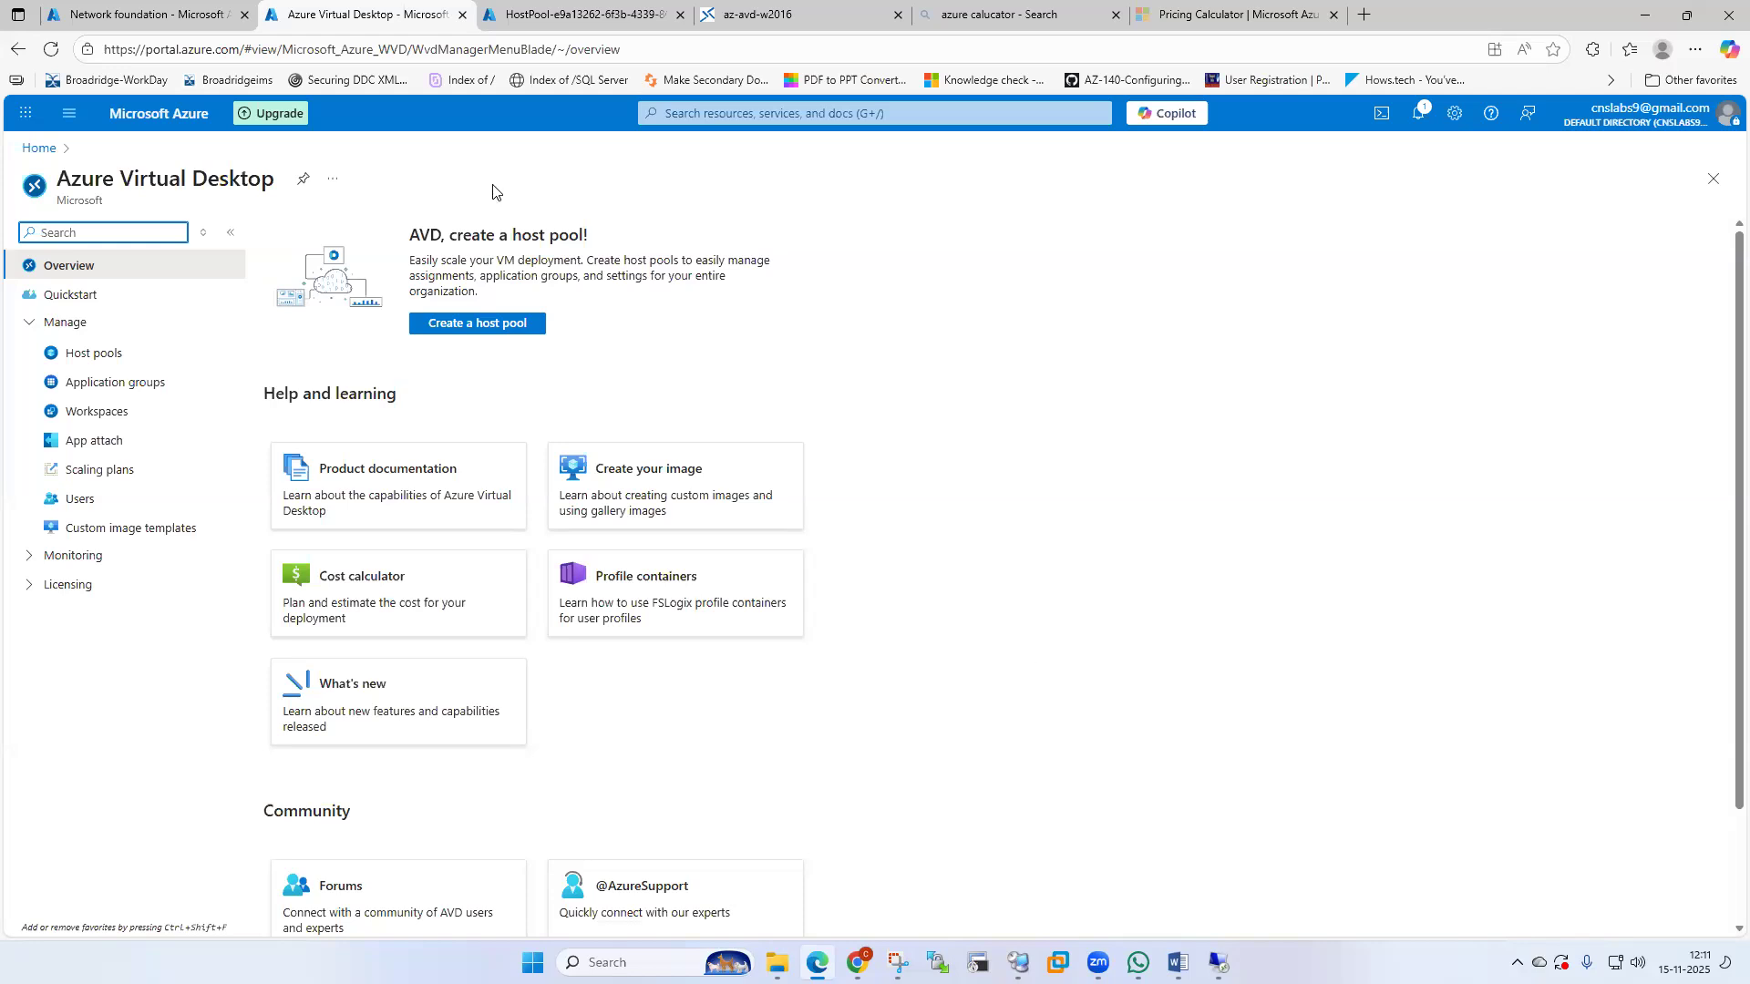
Read the vmCreation operation details showing a SkuNotAvailable VM size error, then close the deployment overview.
left_click(583, 13)
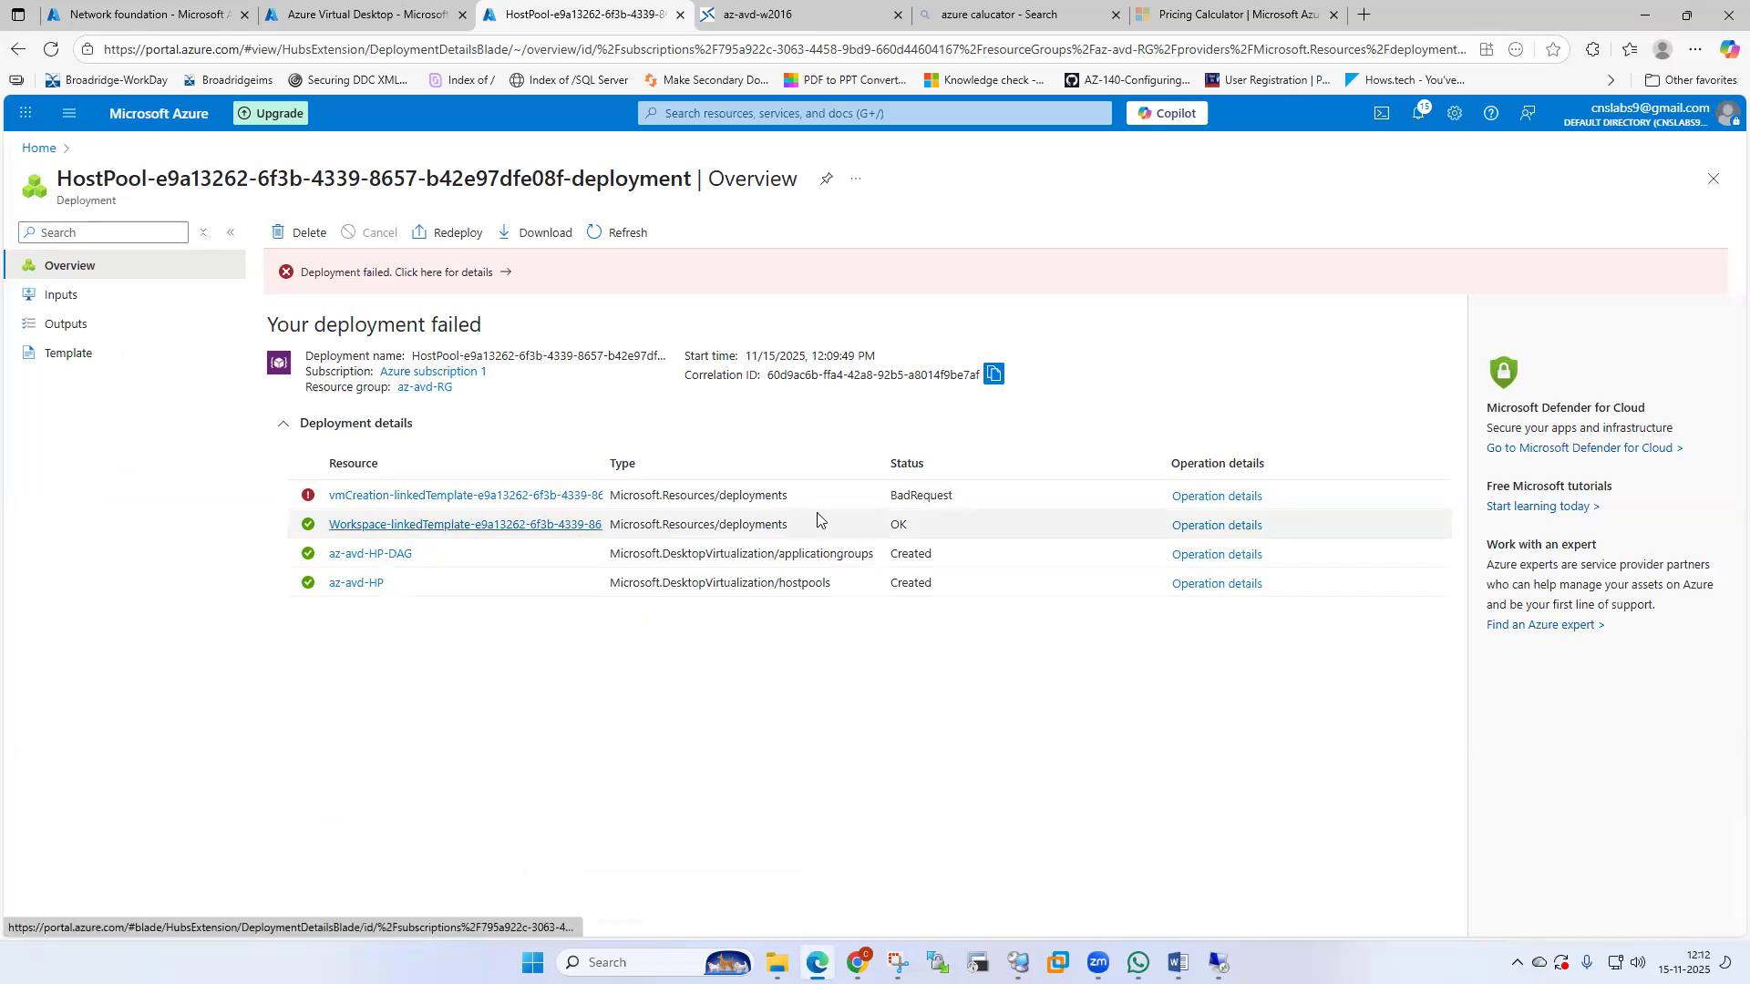
left_click(1227, 497)
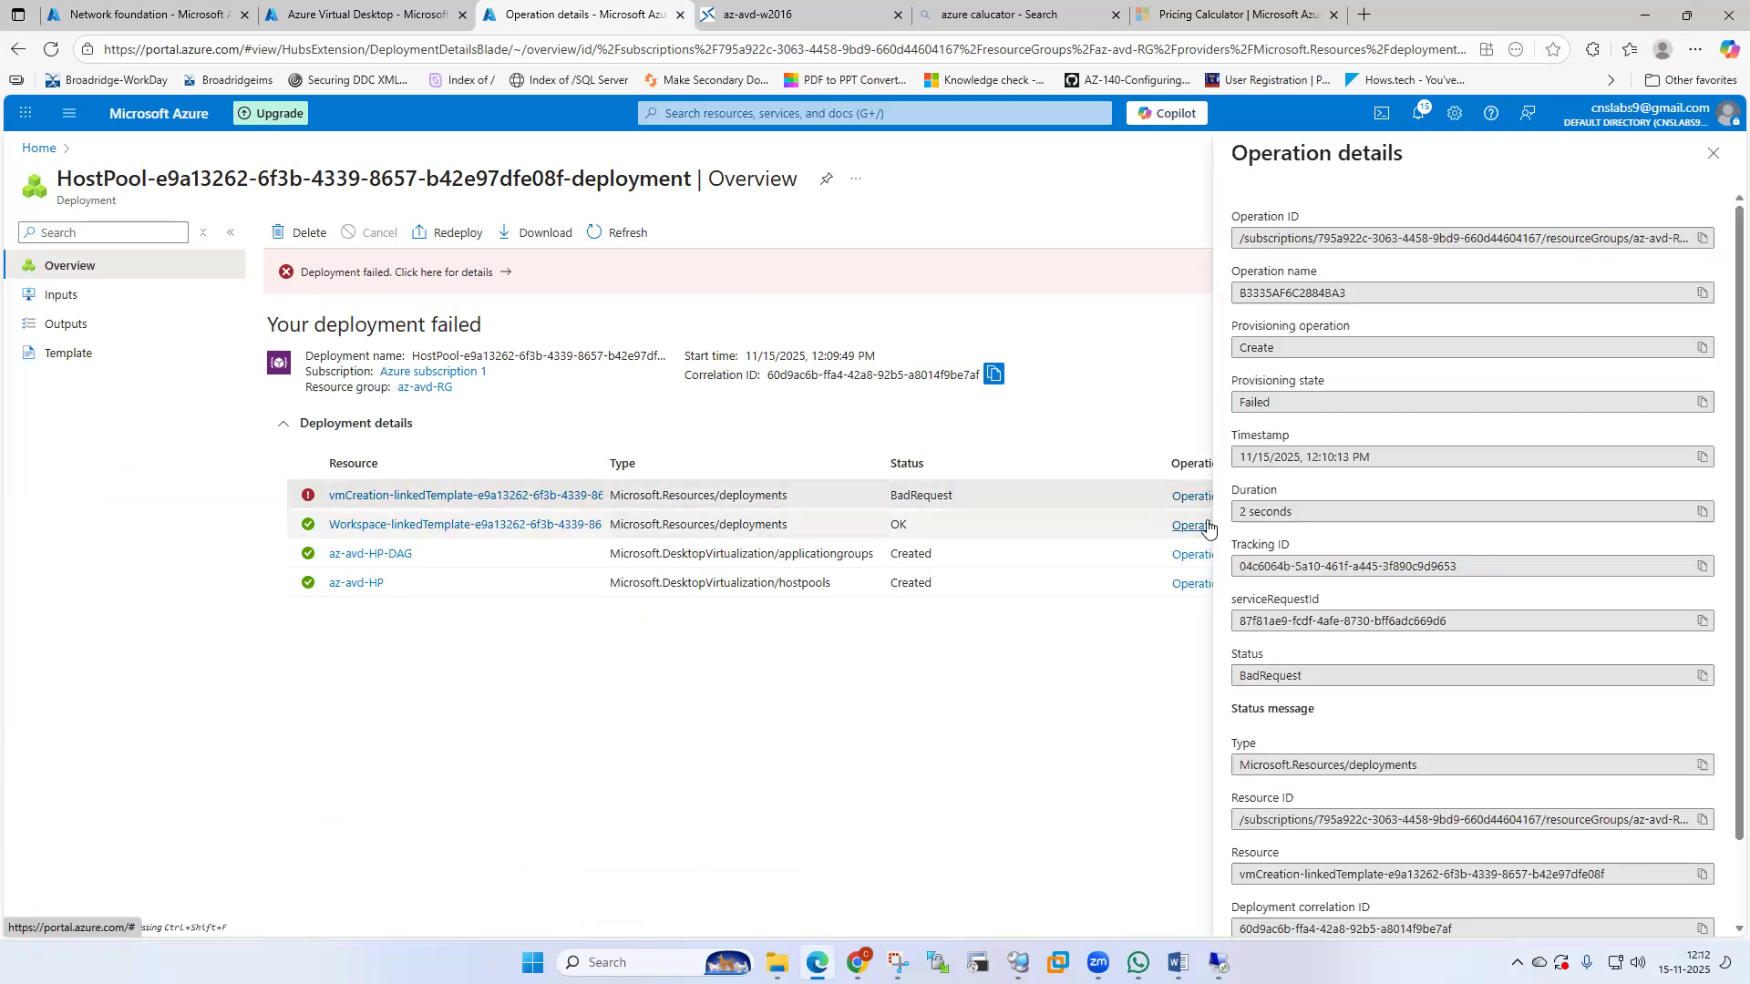
scroll(1581, 675, "down", 2)
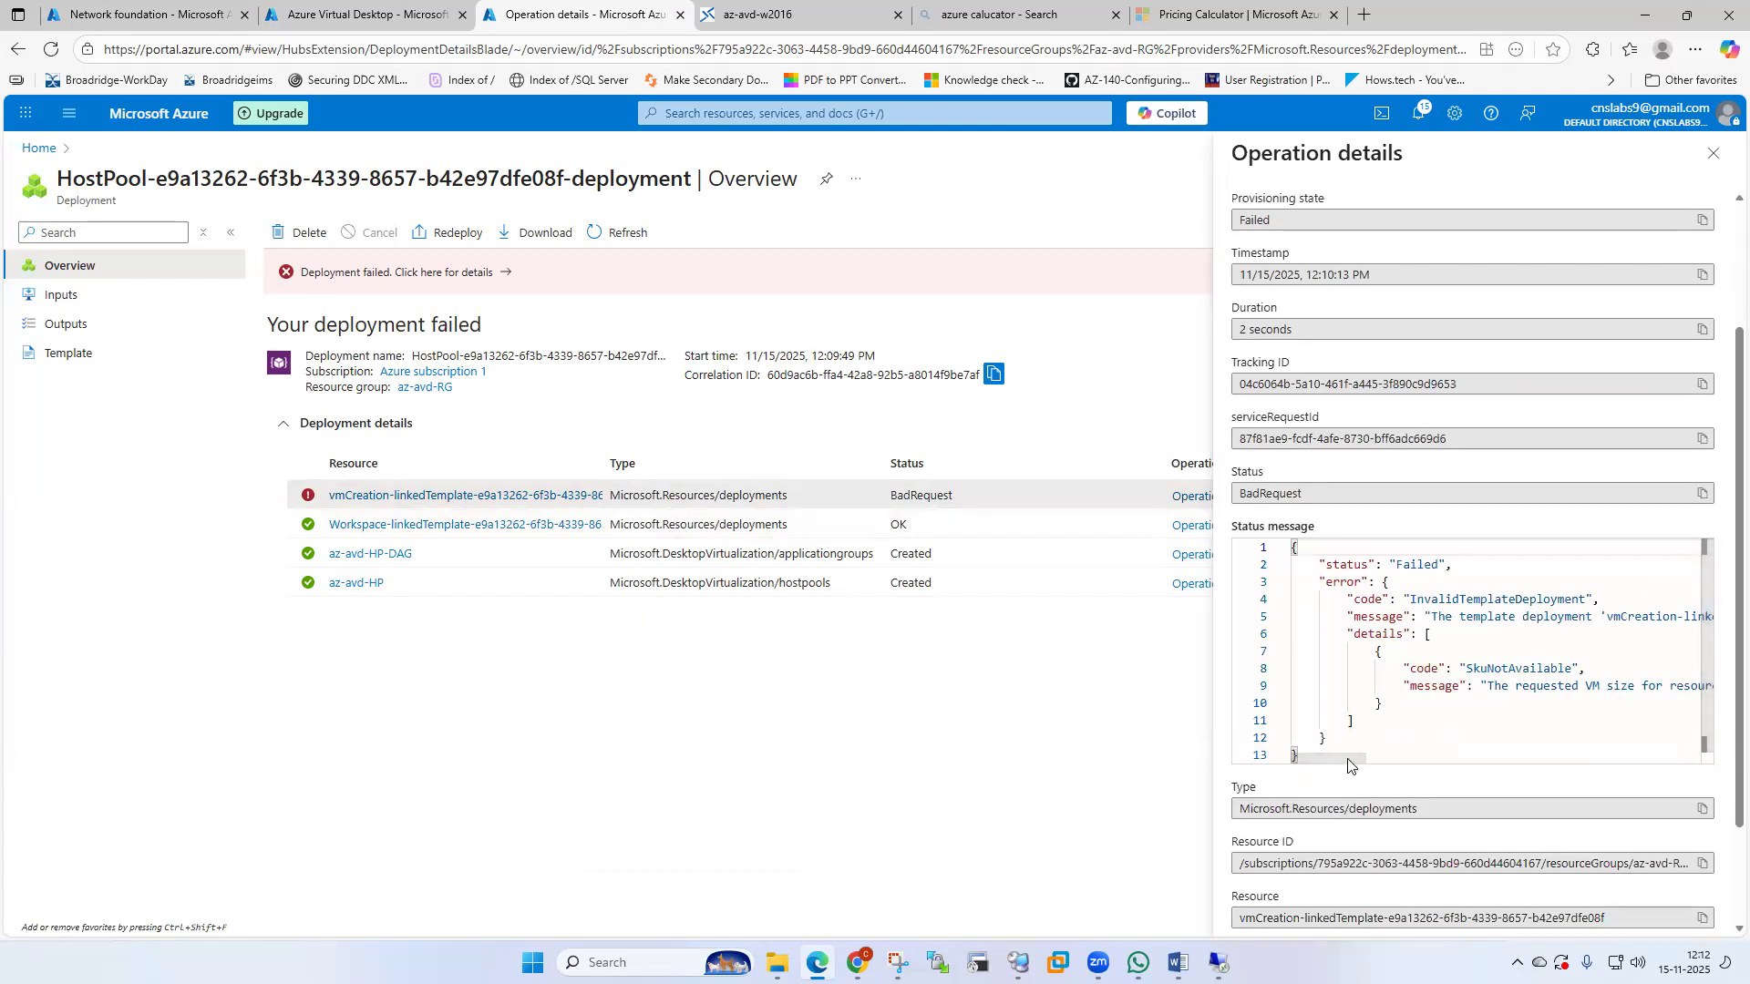
mouse_move(1355, 770)
left_mouse_down()
mouse_move(1668, 773)
mouse_move(1326, 781)
mouse_move(1367, 781)
left_mouse_up()
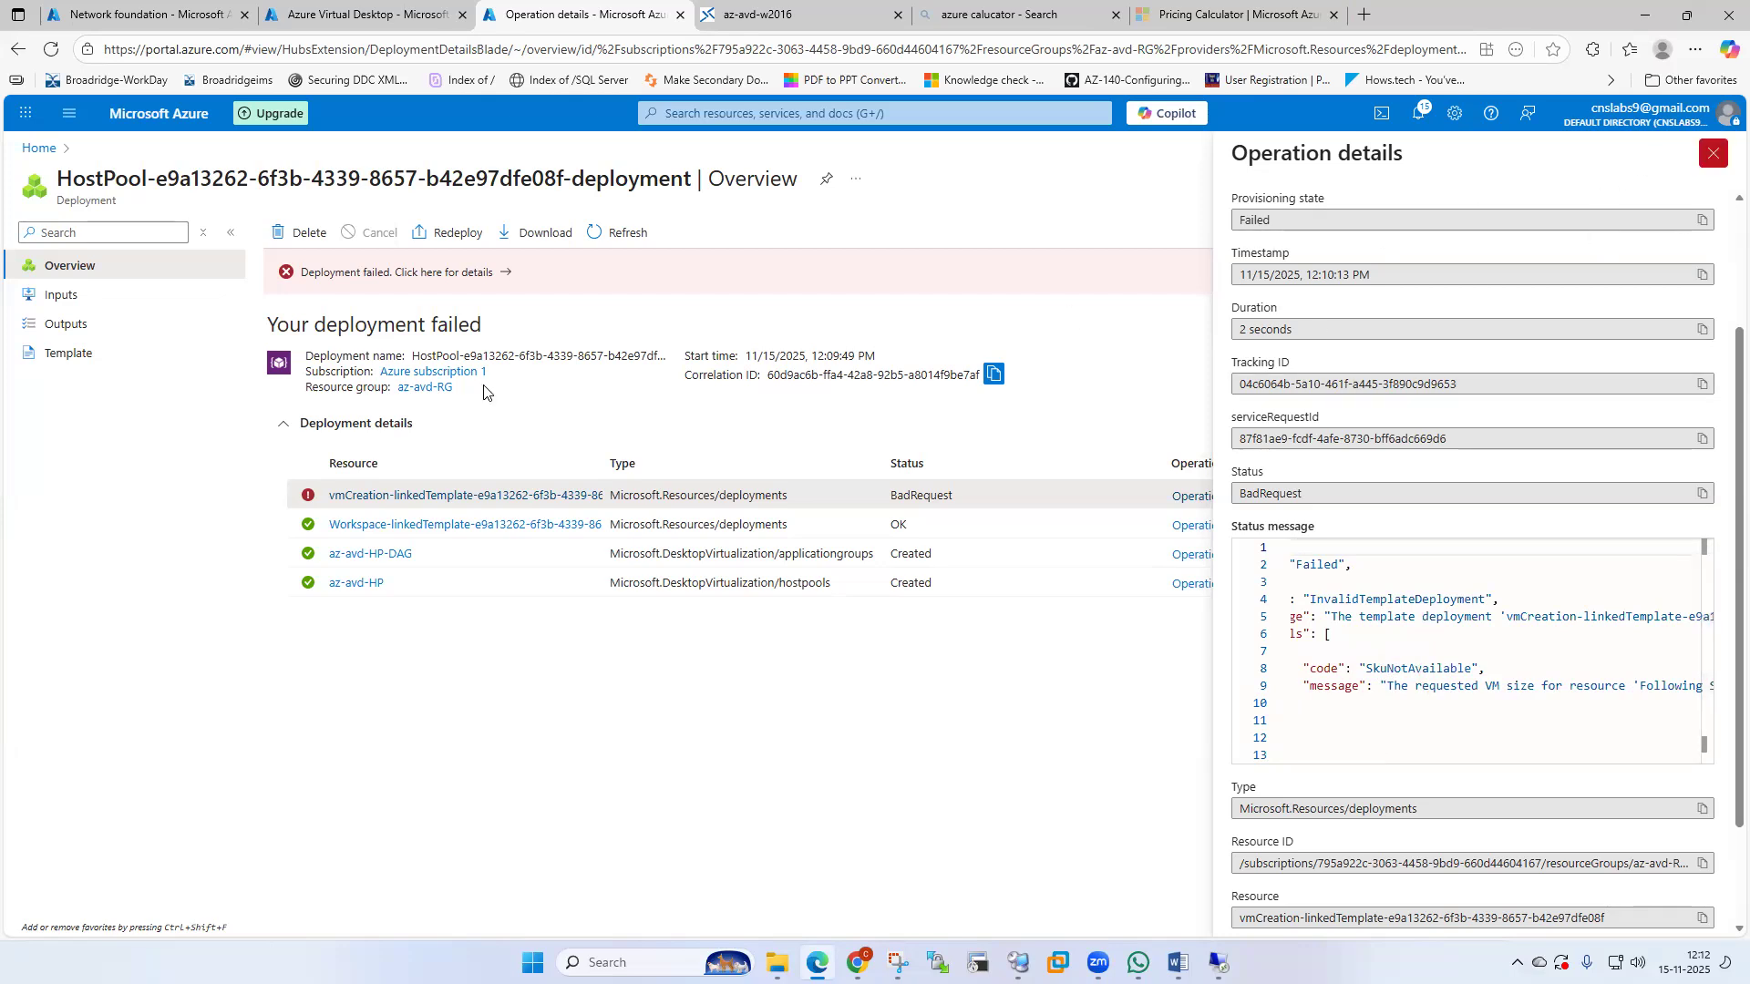
left_click(1713, 155)
left_click(1717, 193)
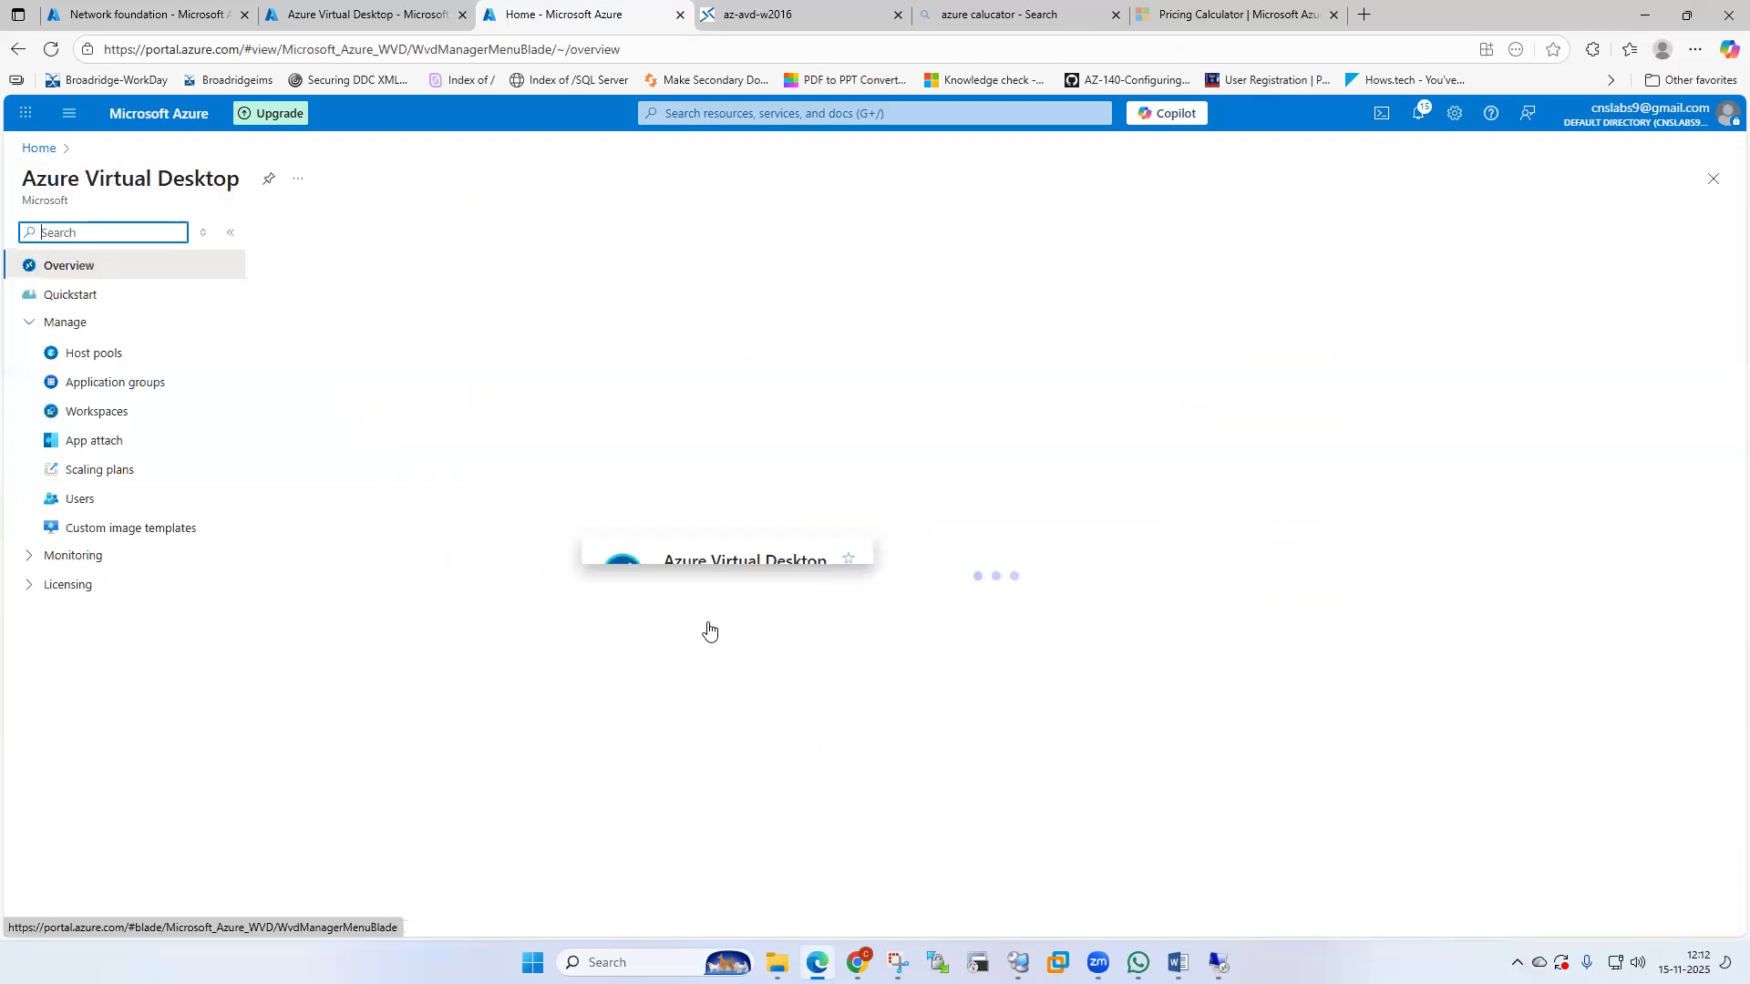
Open host pool az-avd-HP, view its empty session hosts list, and start adding virtual machines.
left_click(104, 364)
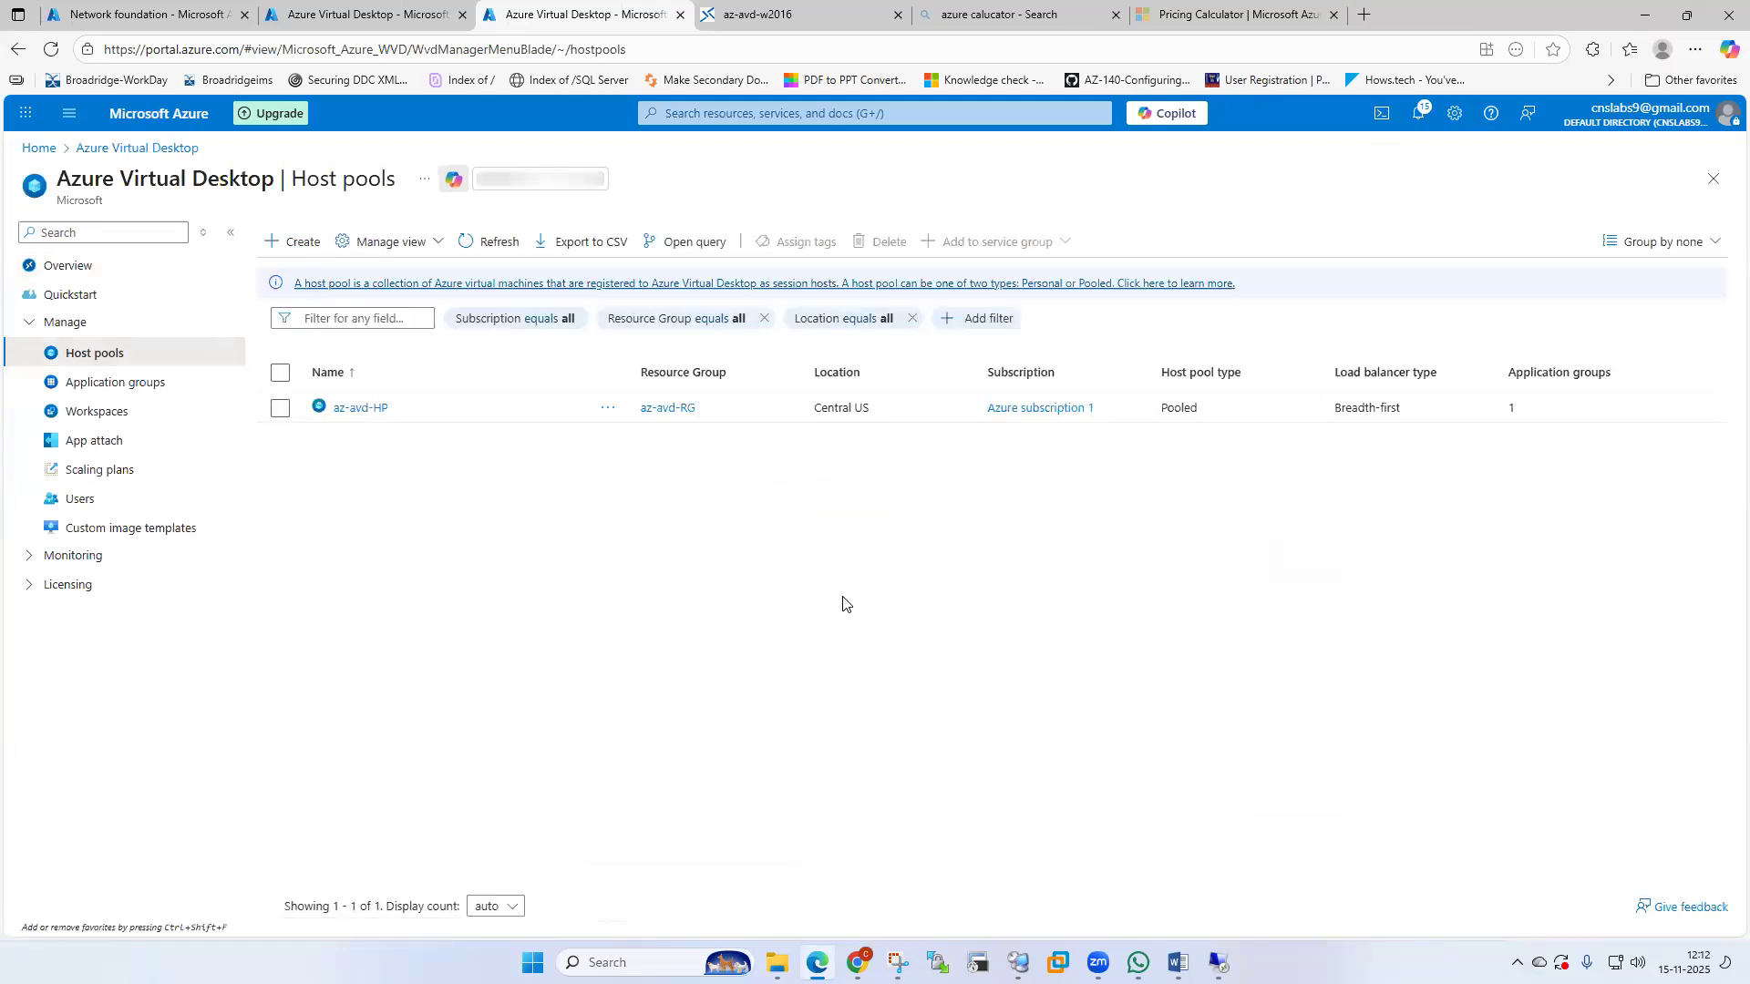
left_click(361, 407)
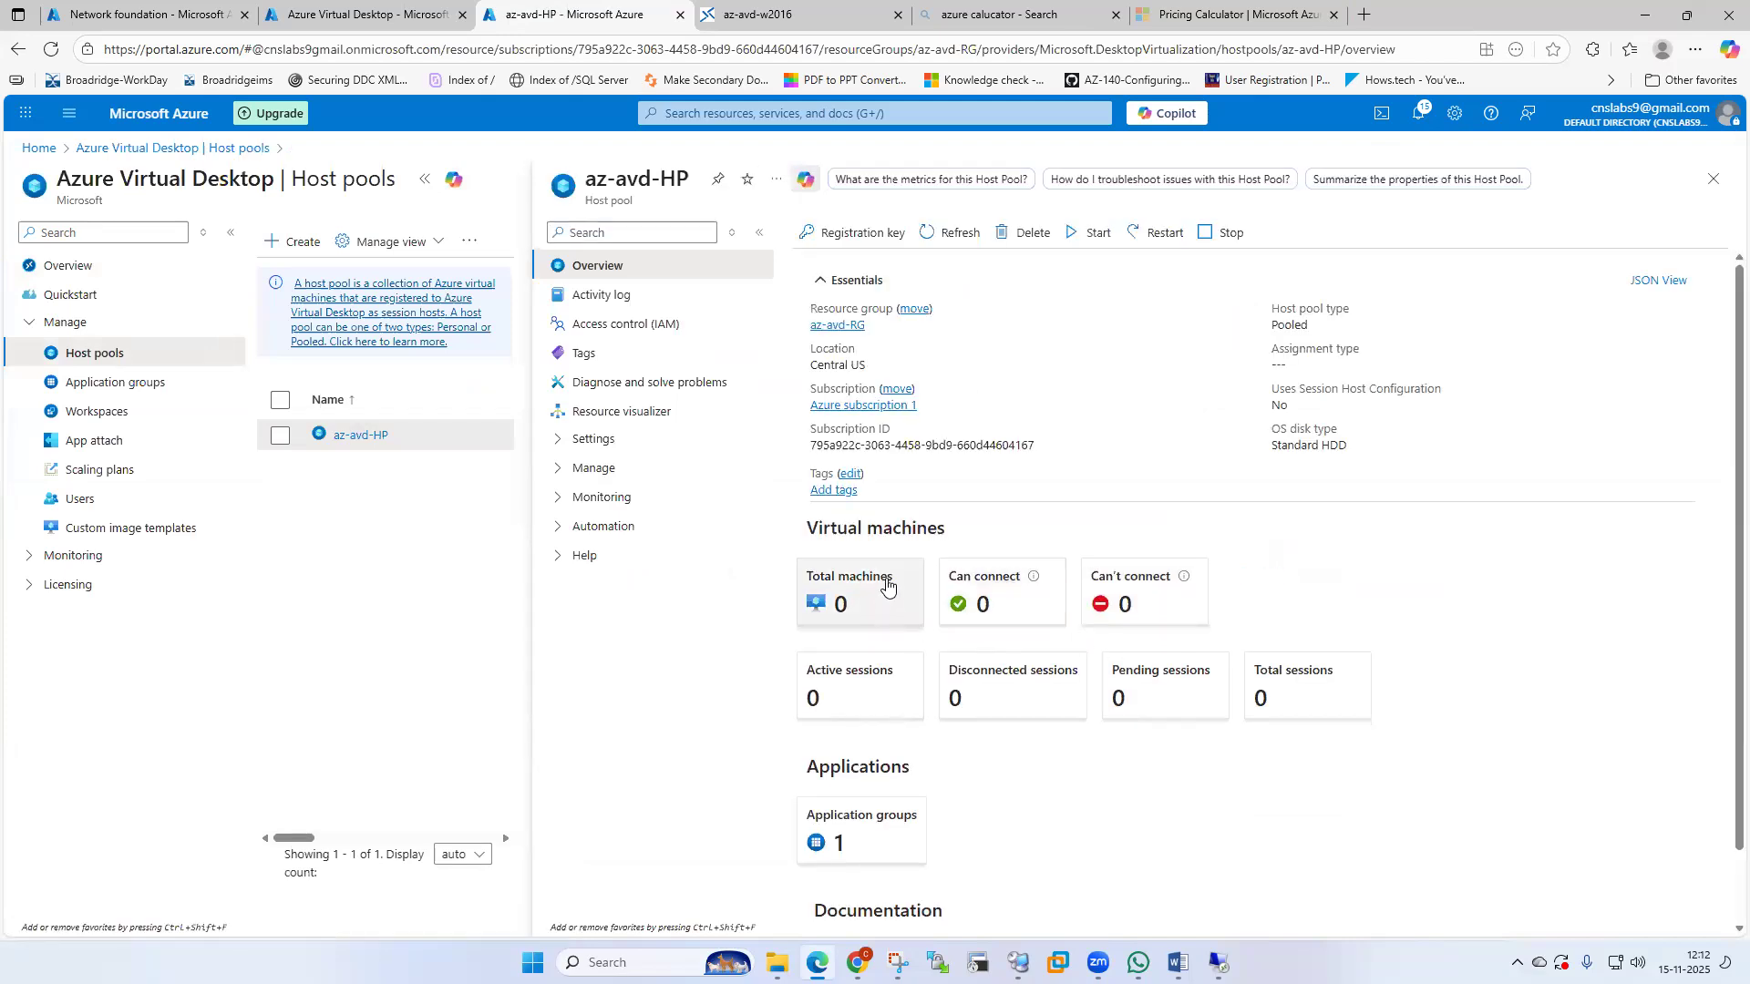
left_click(886, 583)
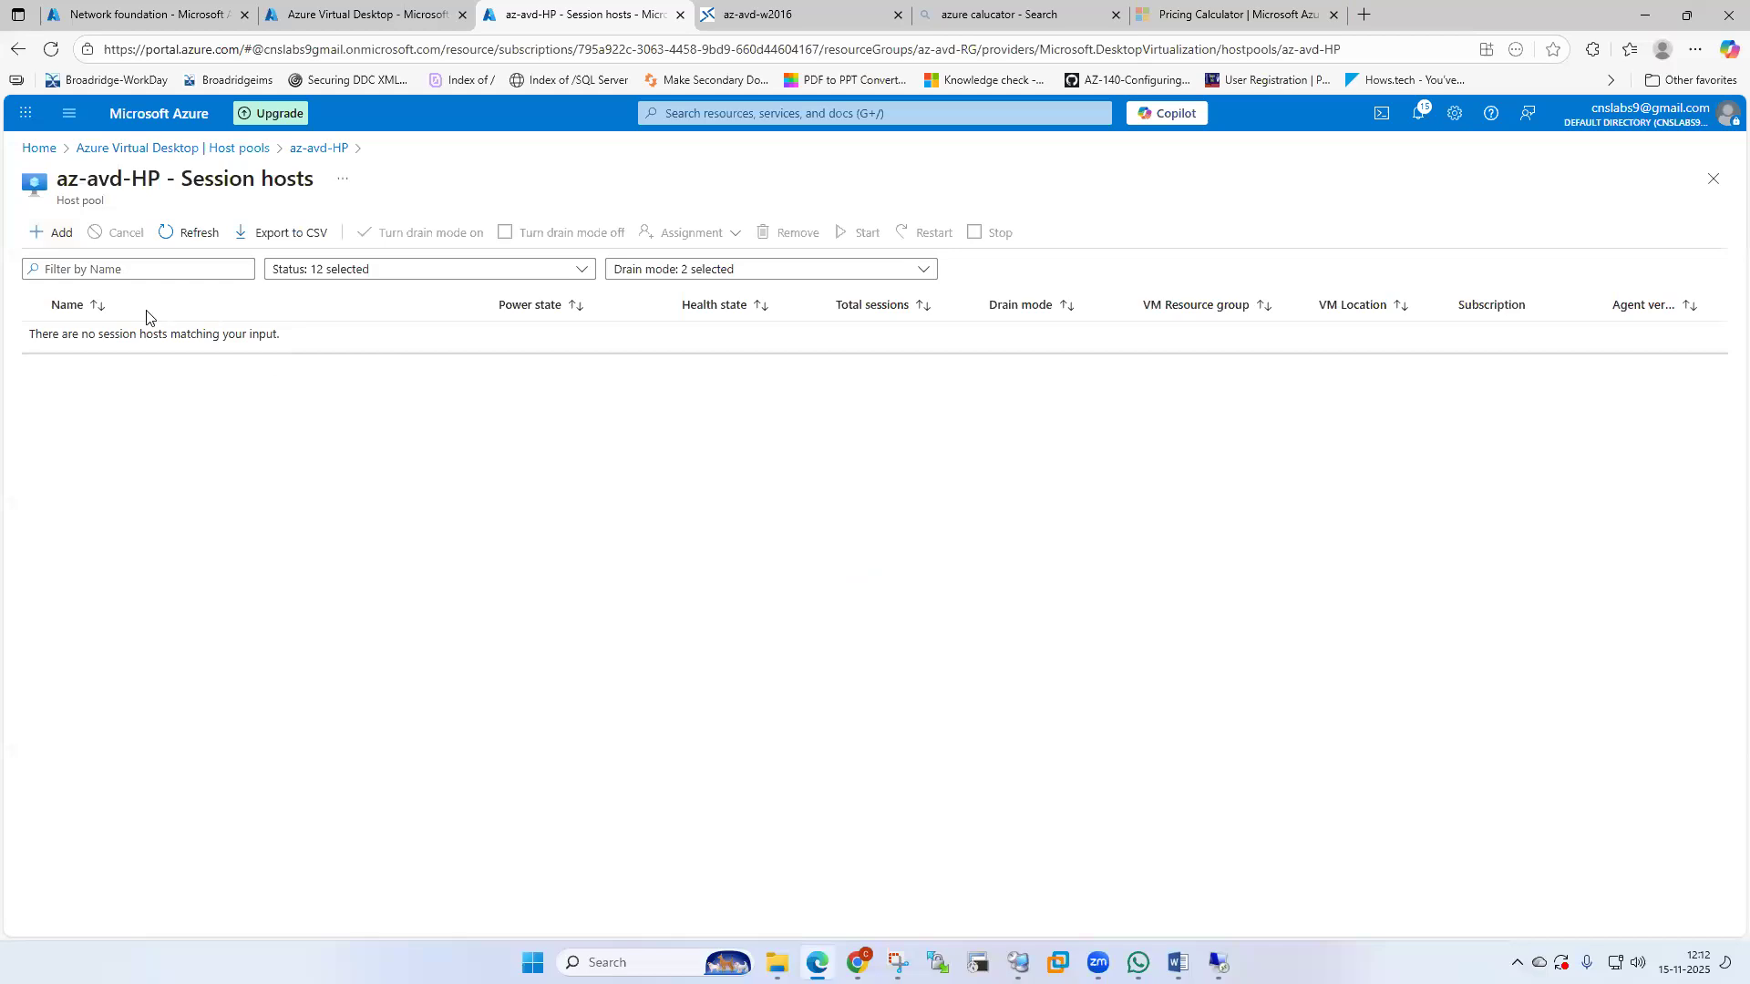
left_click(52, 232)
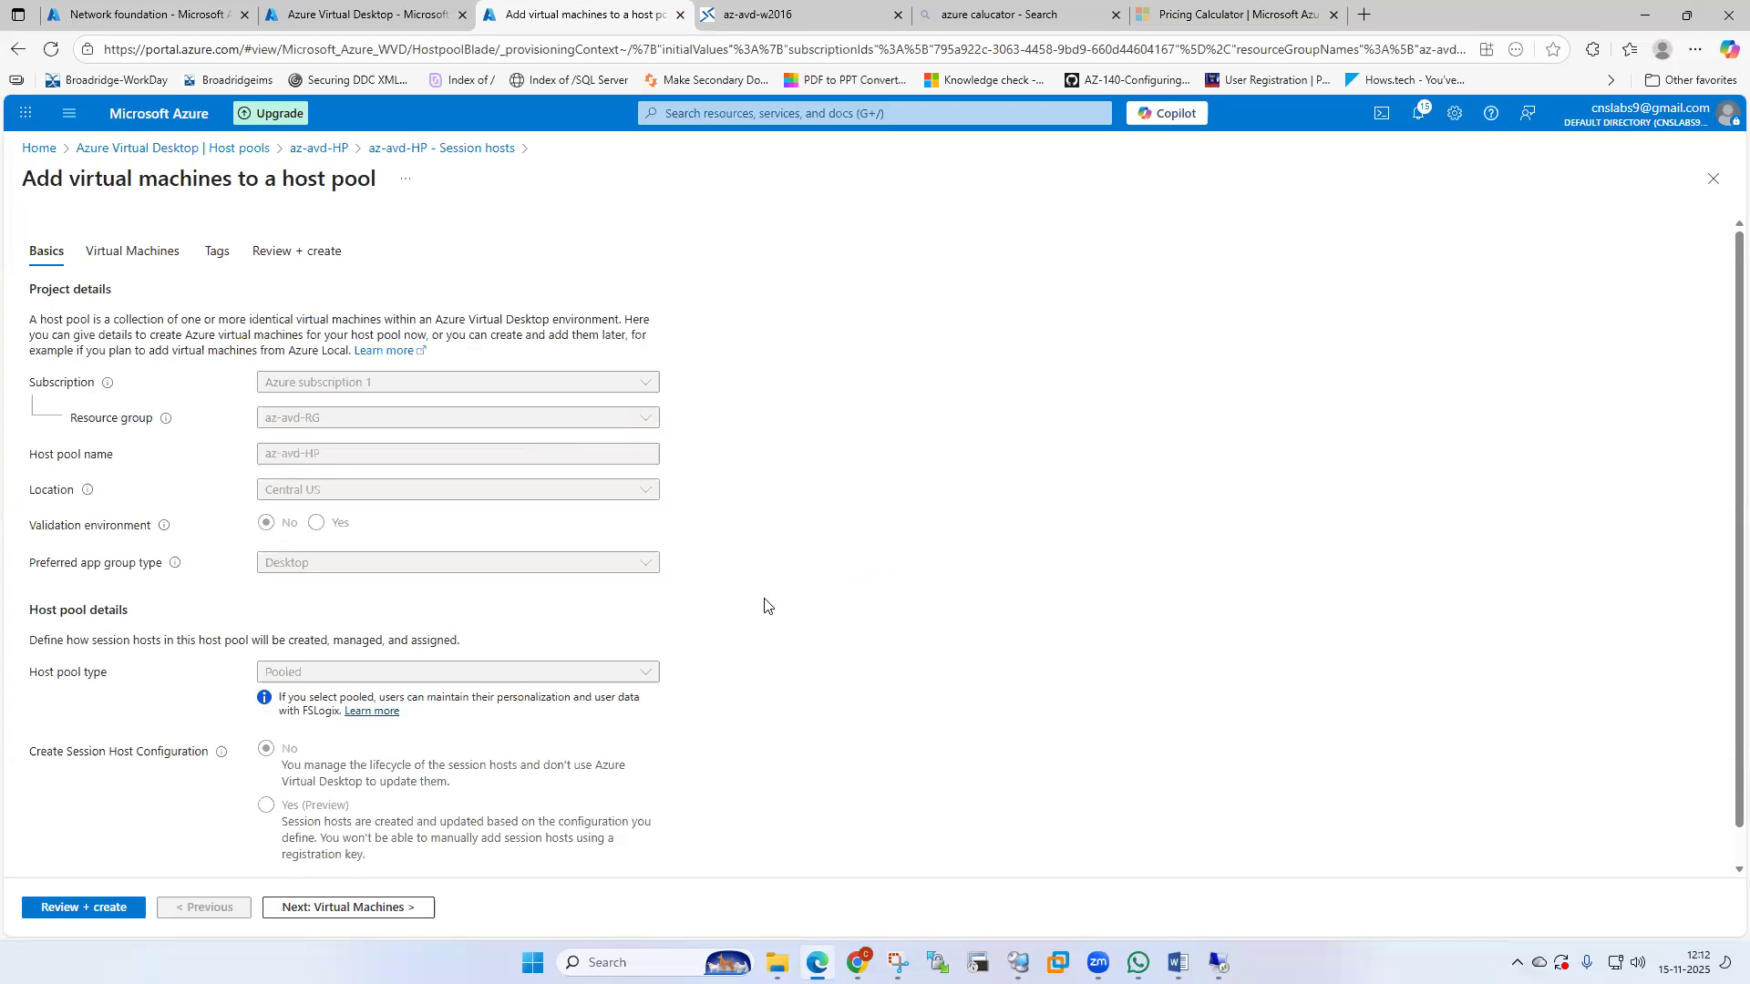
Move to the Virtual Machines tab and open the VM size catalogue of 1003 Central US sizes.
scroll(765, 603, "down", 1)
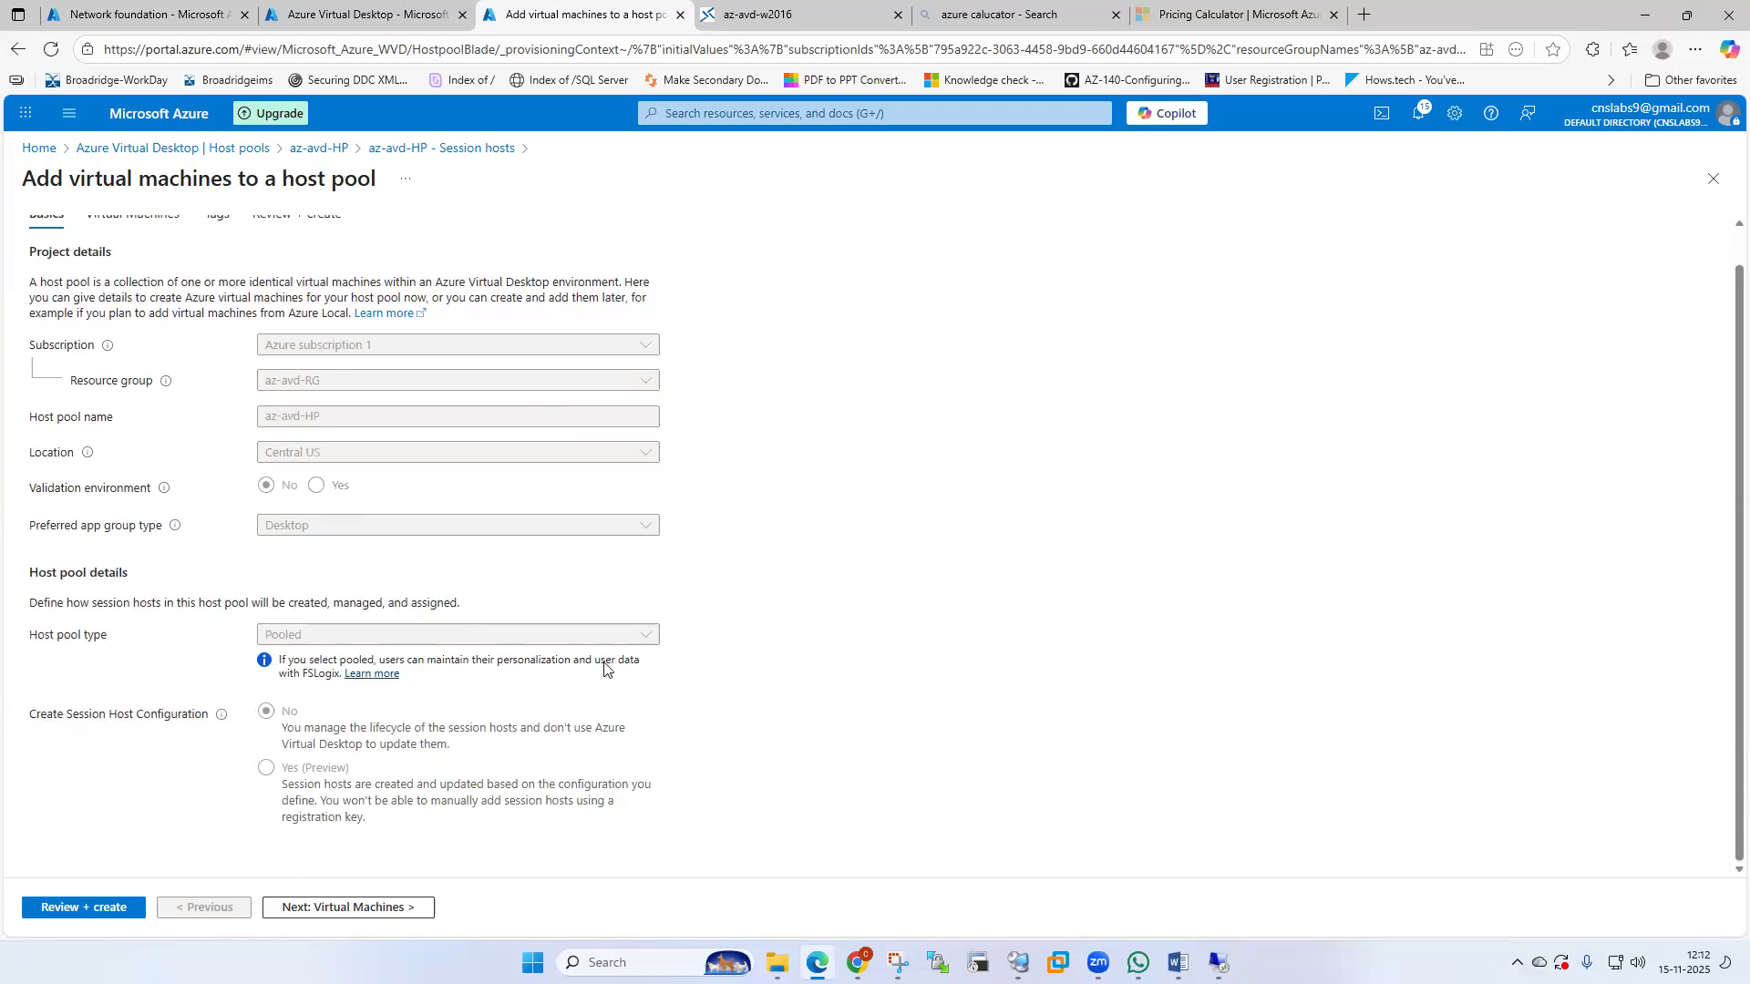
left_click(374, 910)
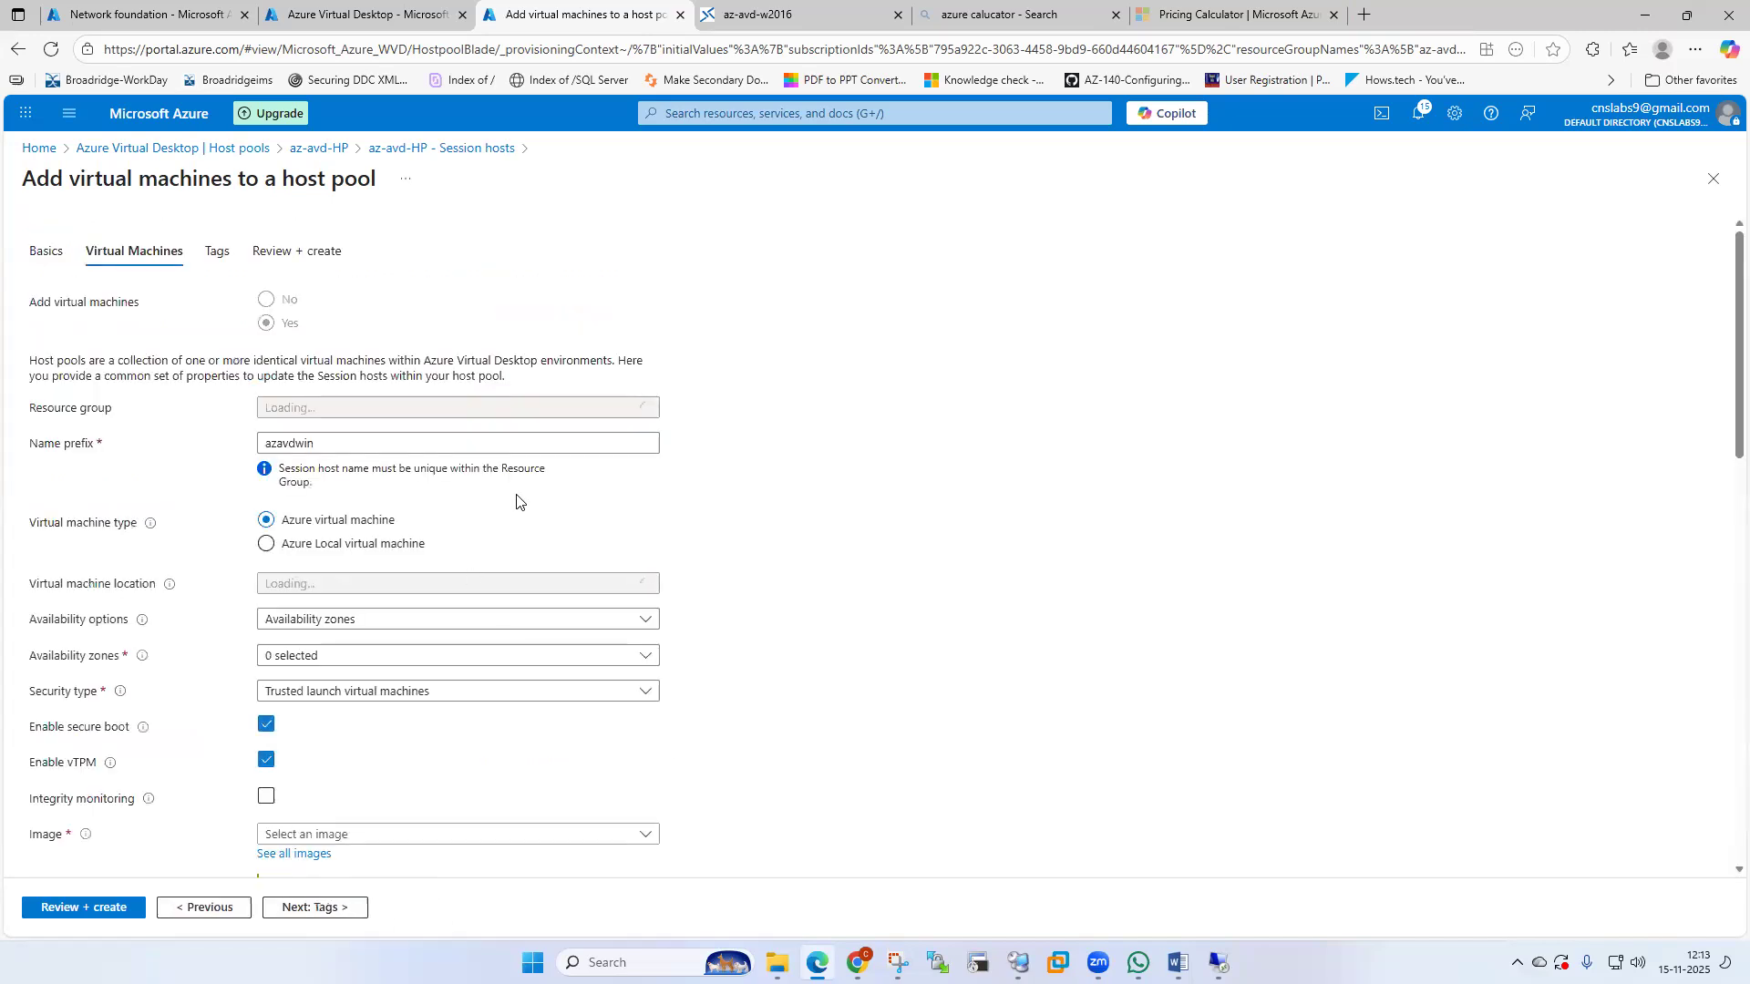
scroll(515, 500, "down", 2)
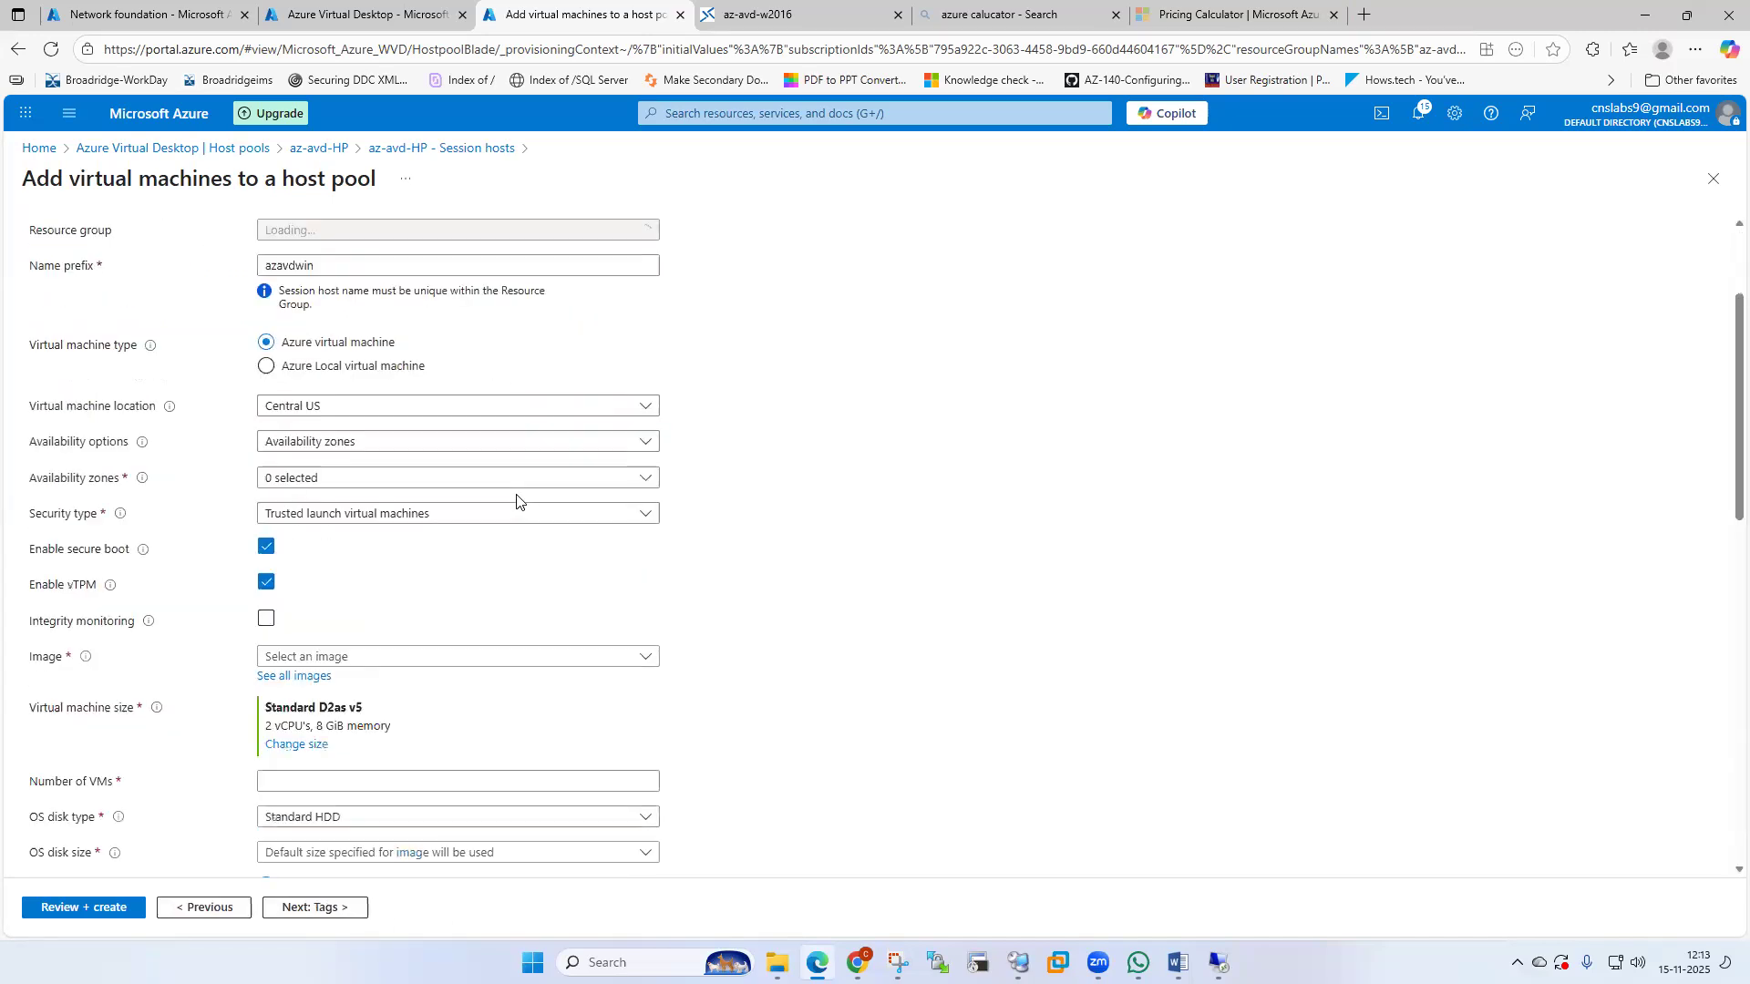
scroll(516, 501, "down", 1)
left_click(308, 649)
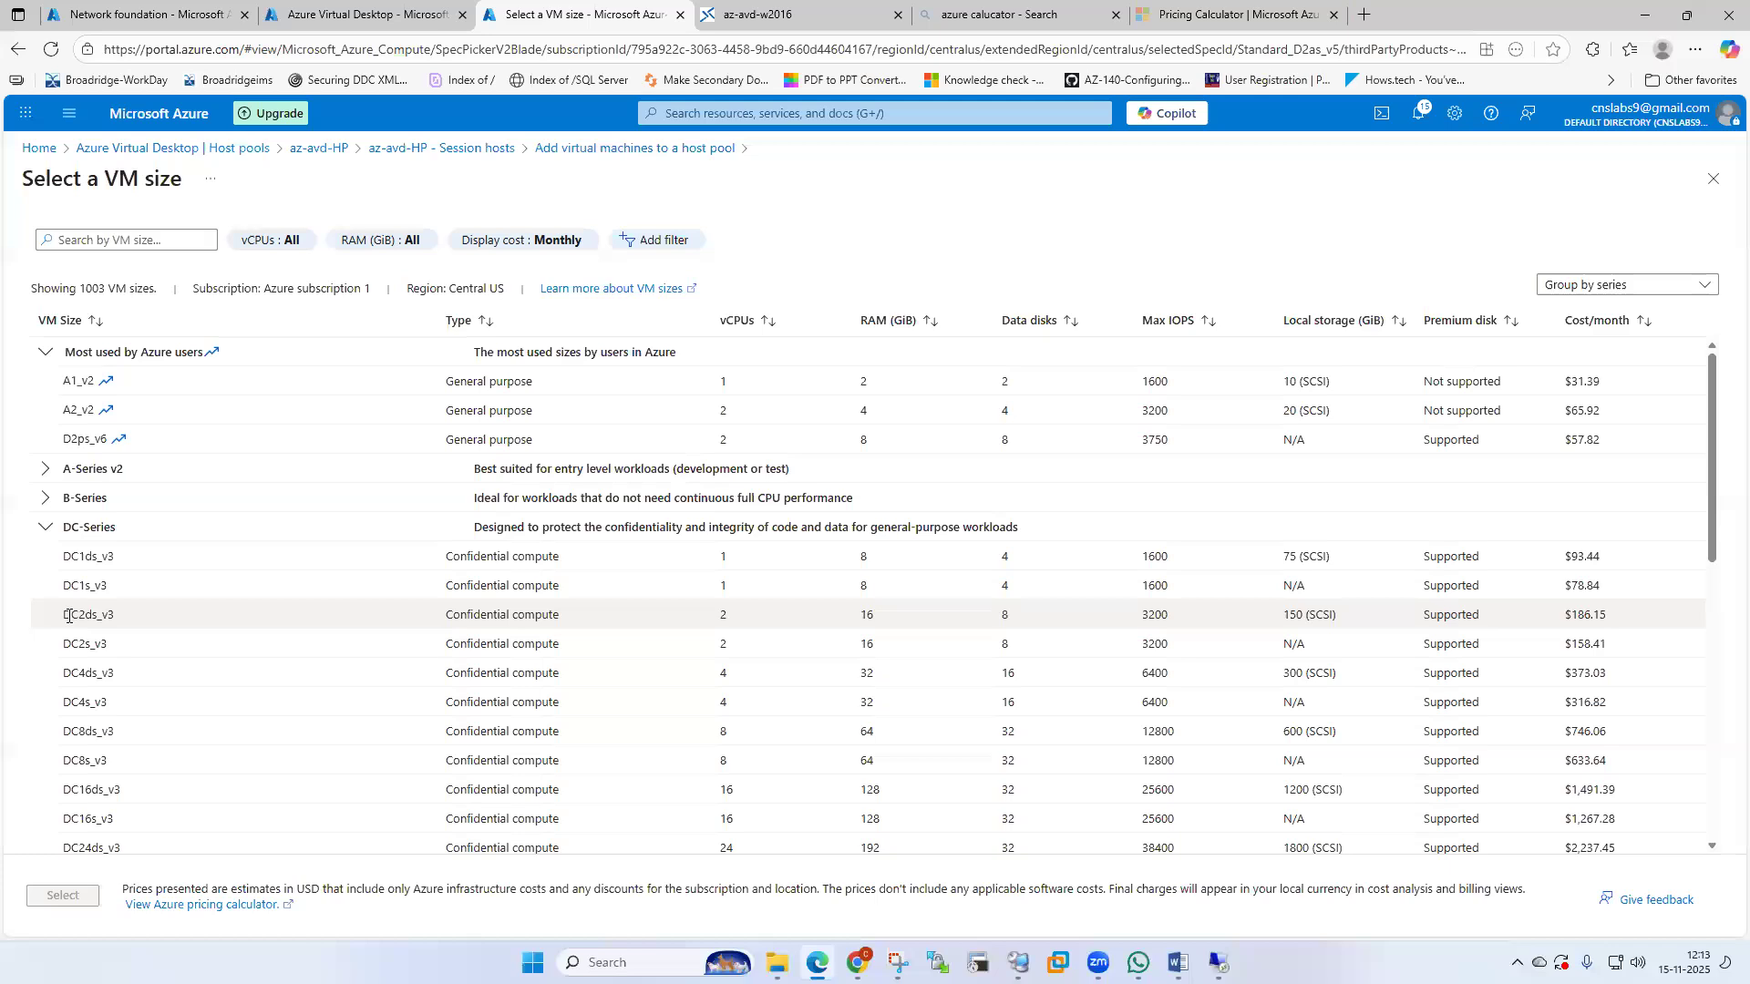
Compare D-Series v6 sizes D2lds_v6 and D2s_v6, then look at D-Series v3.
left_click(45, 526)
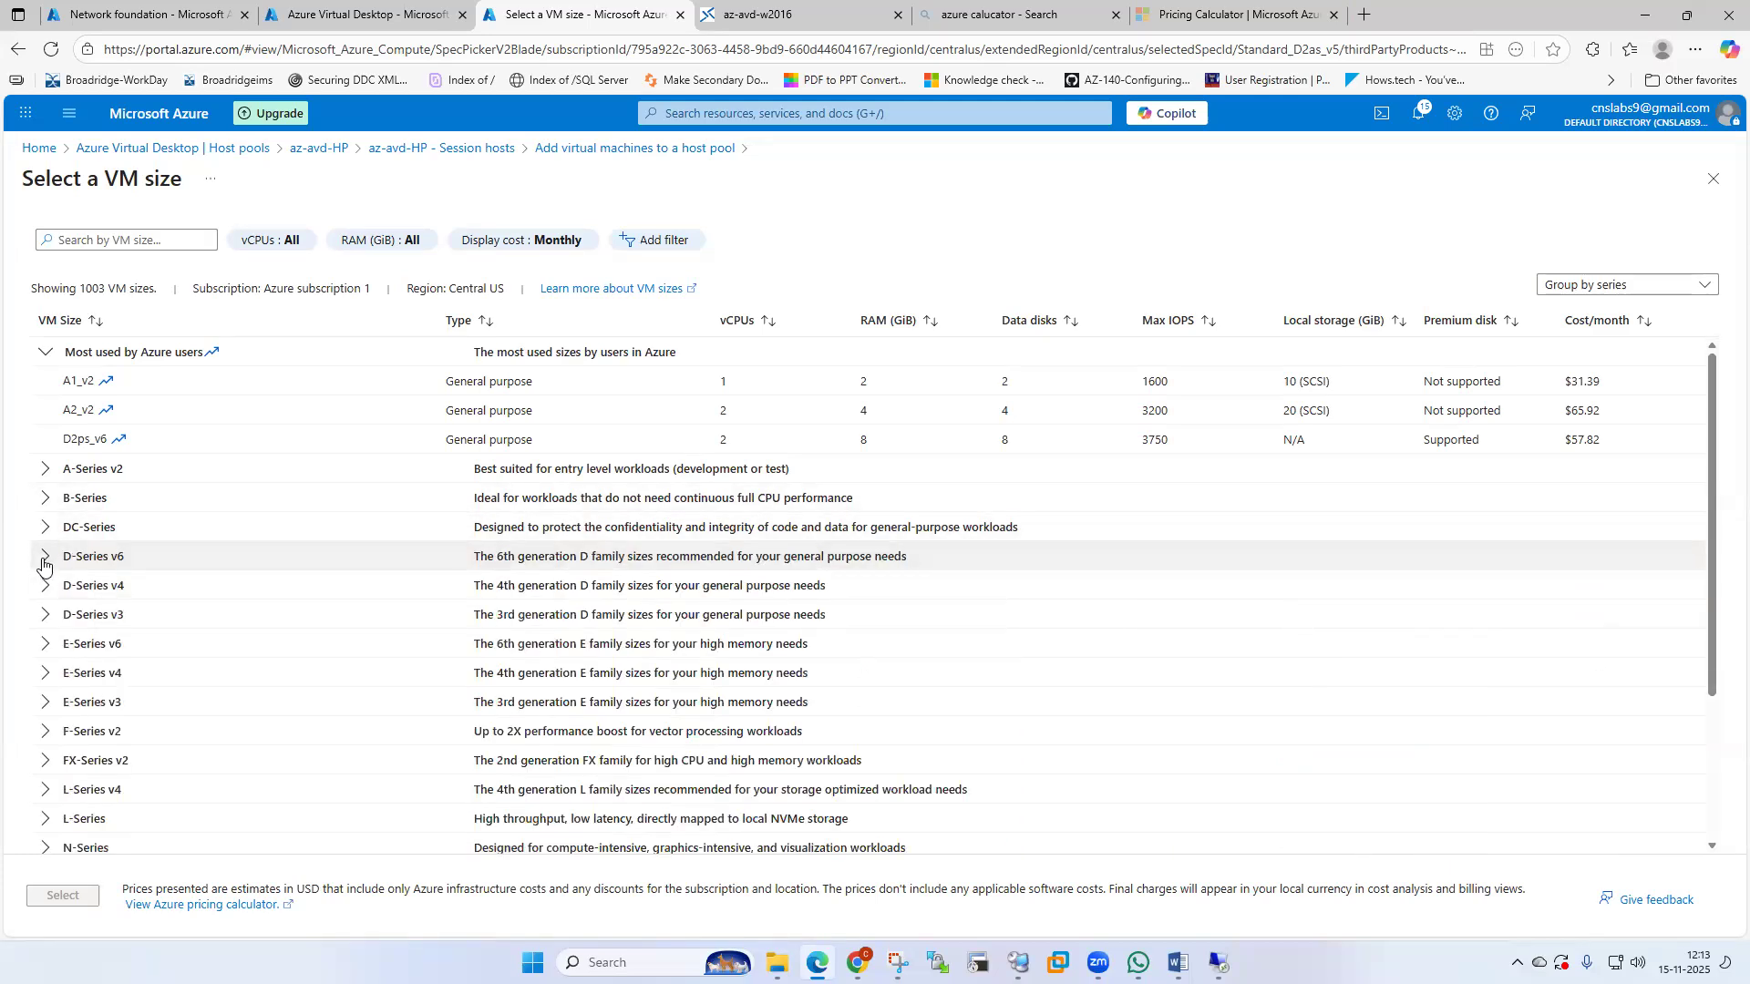
left_click(43, 558)
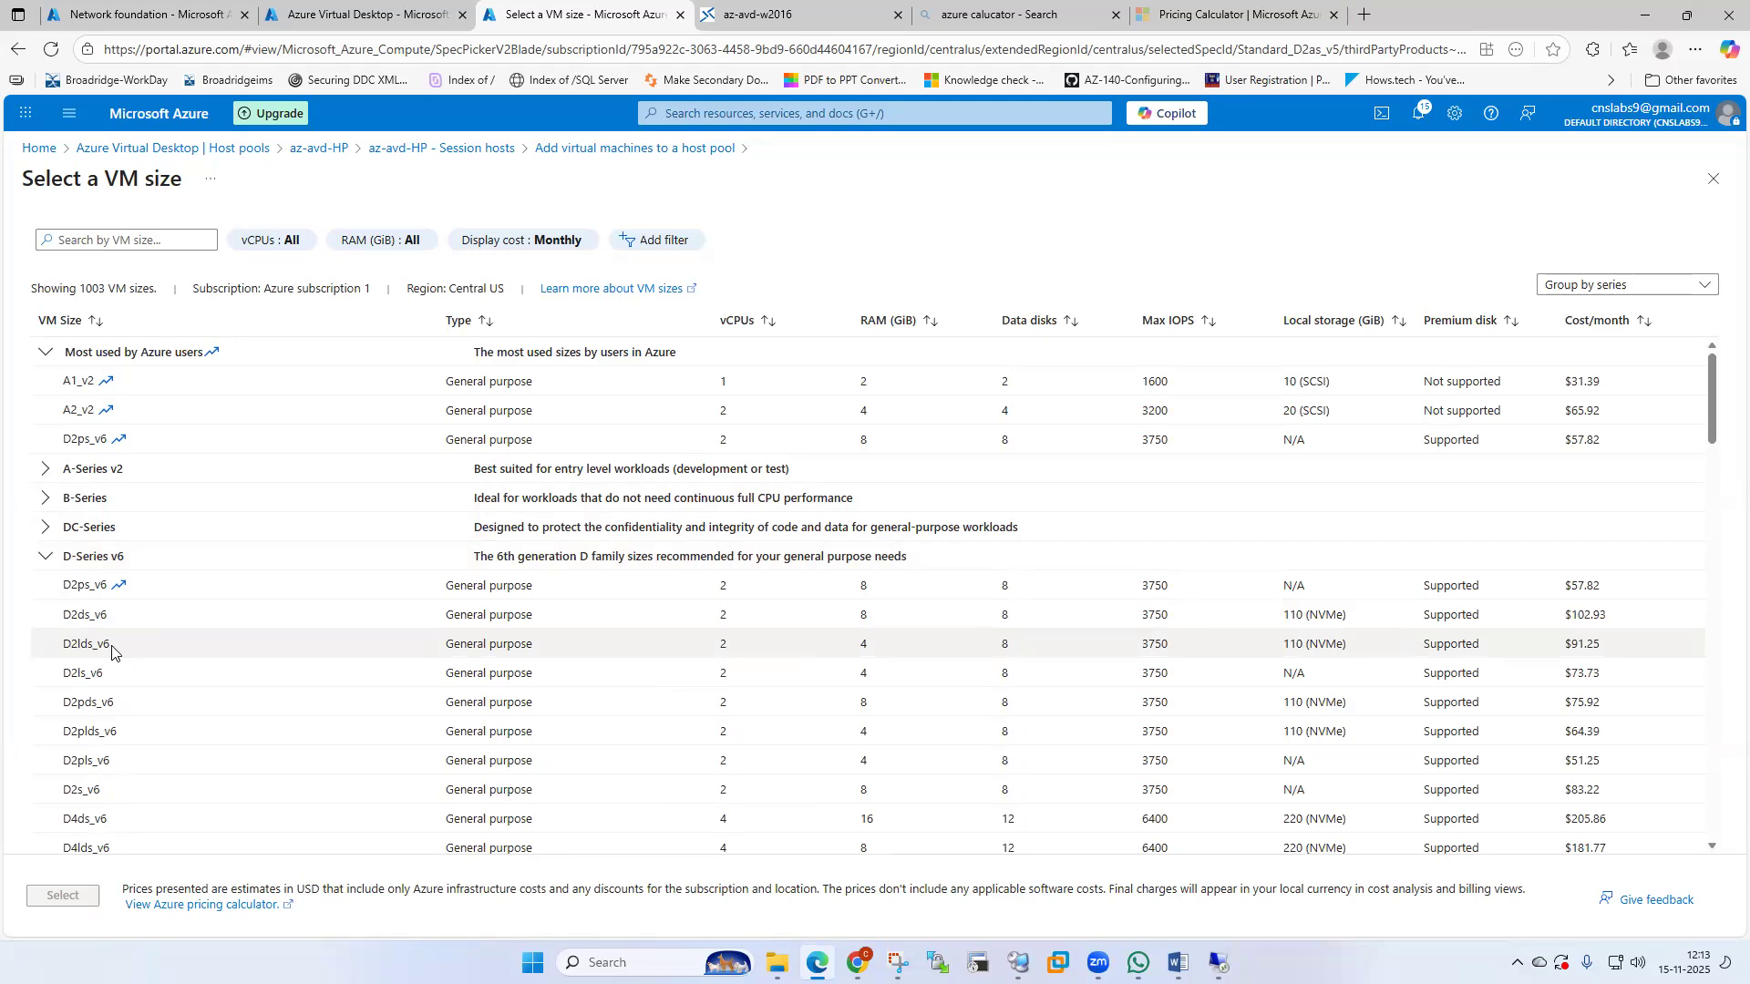
left_click(112, 654)
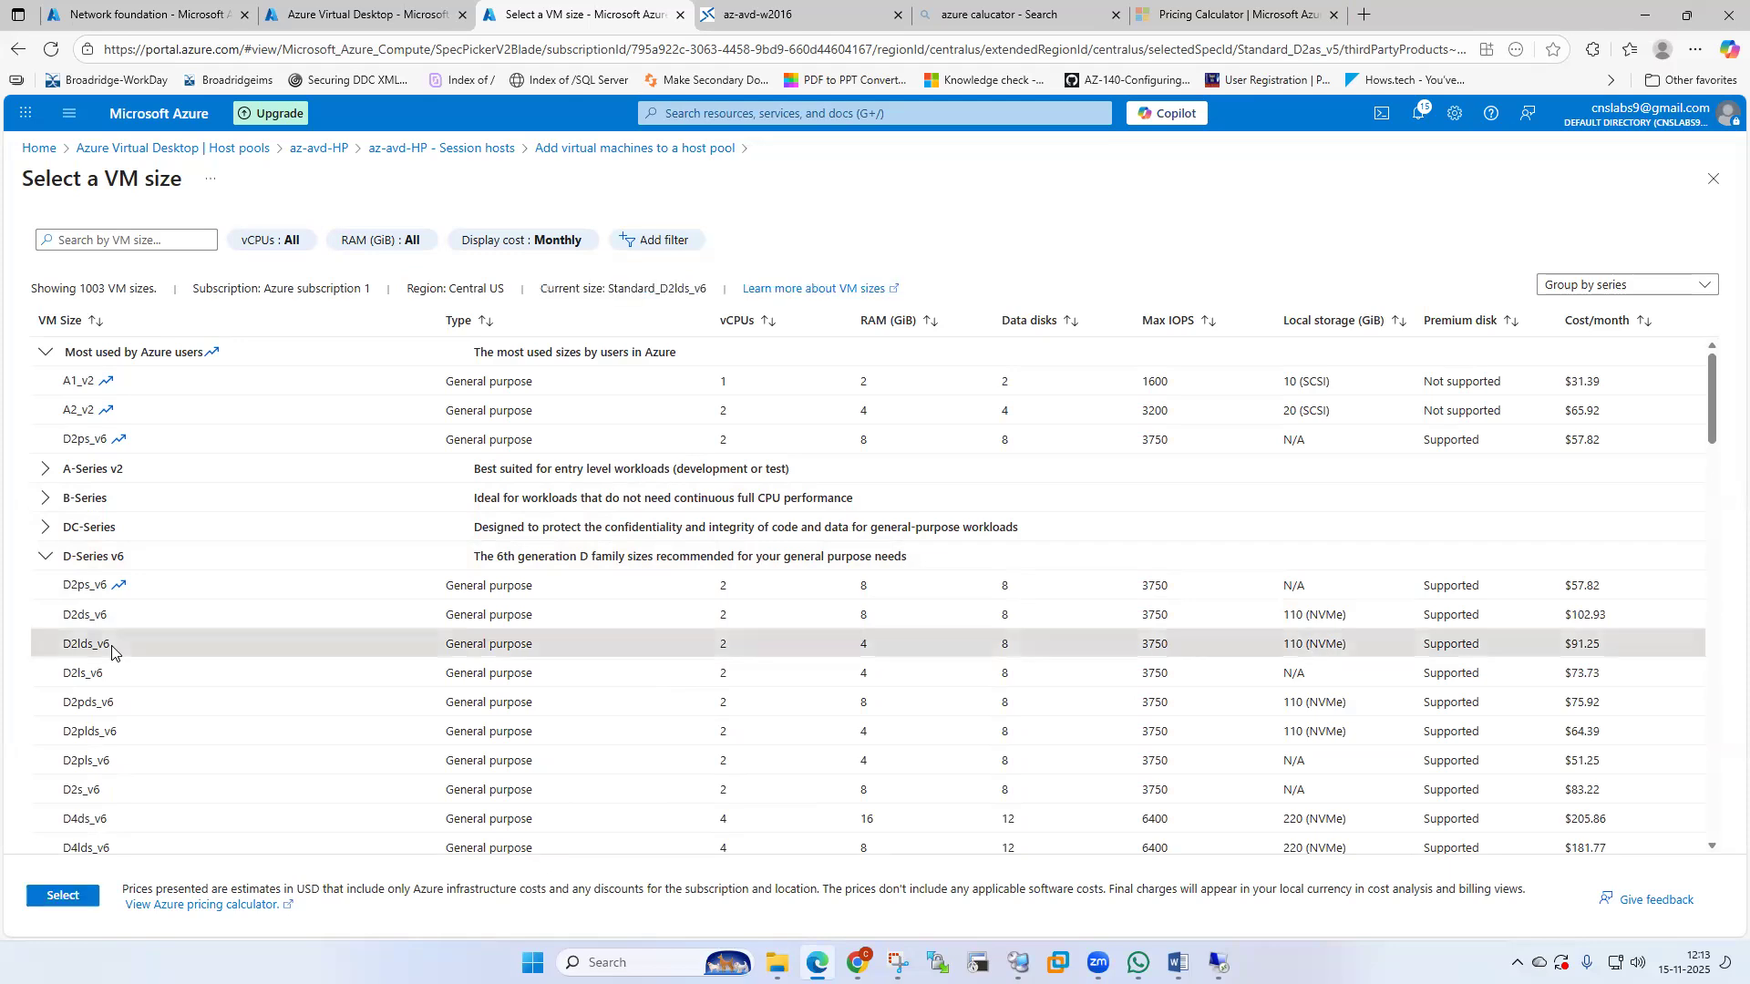
left_click(86, 790)
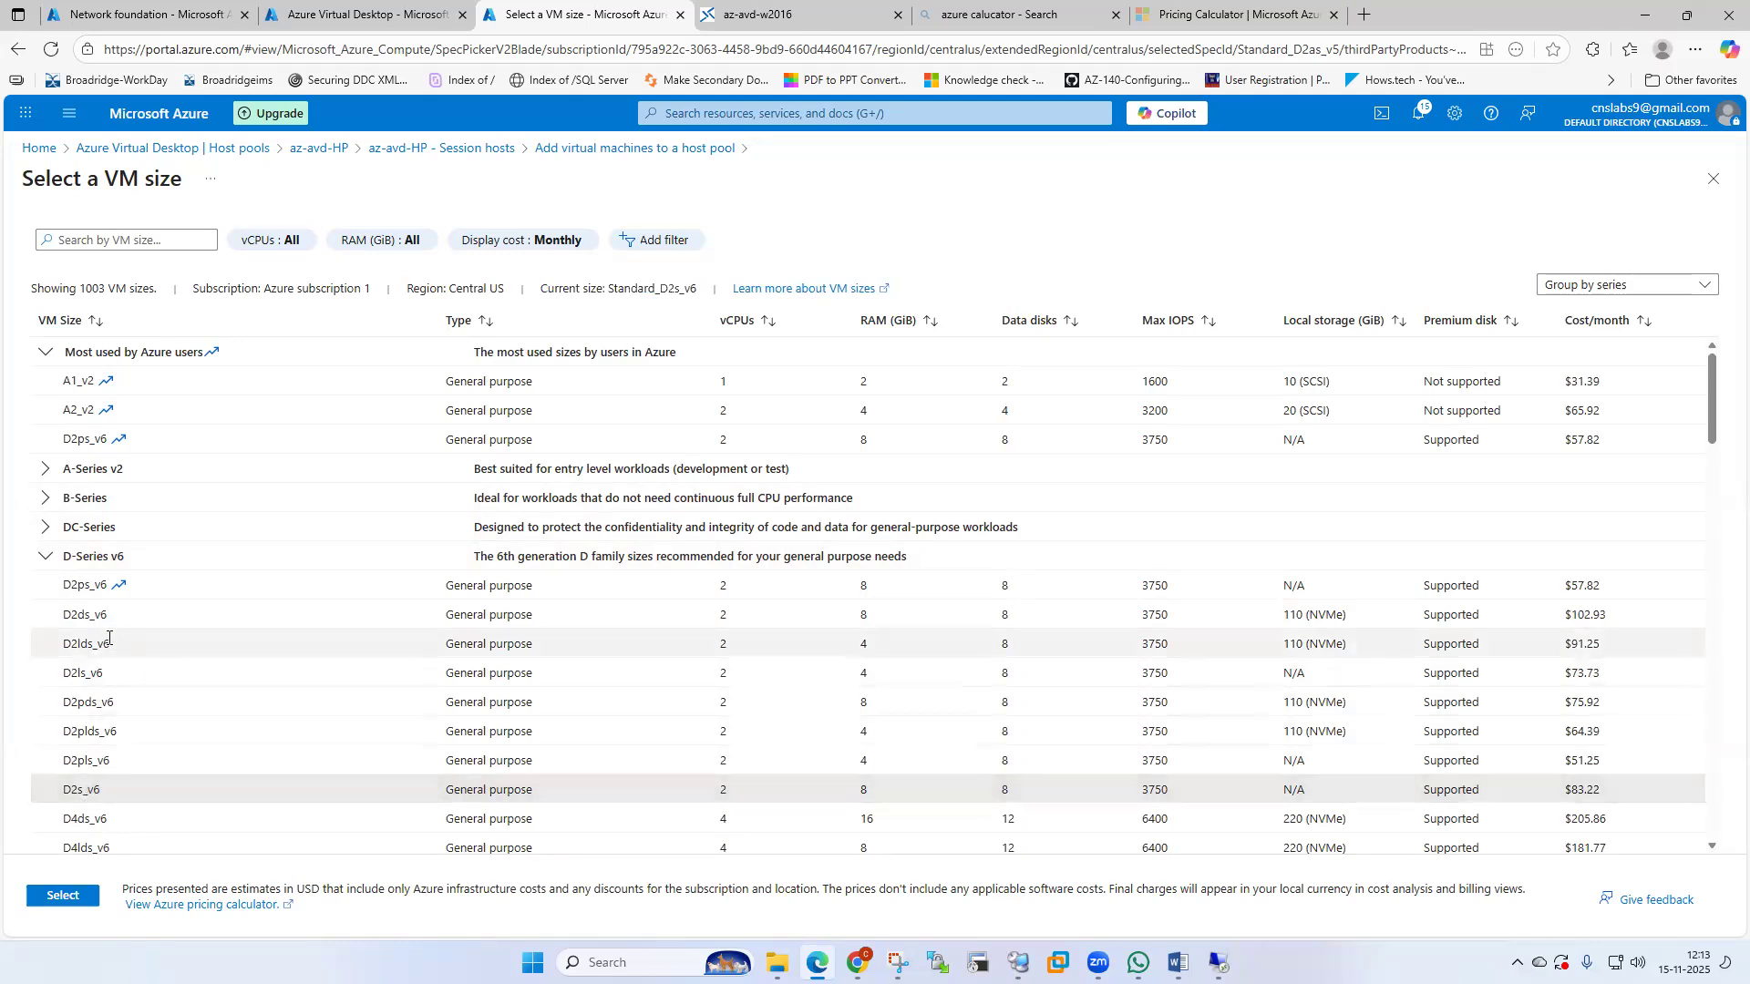
left_click(169, 652)
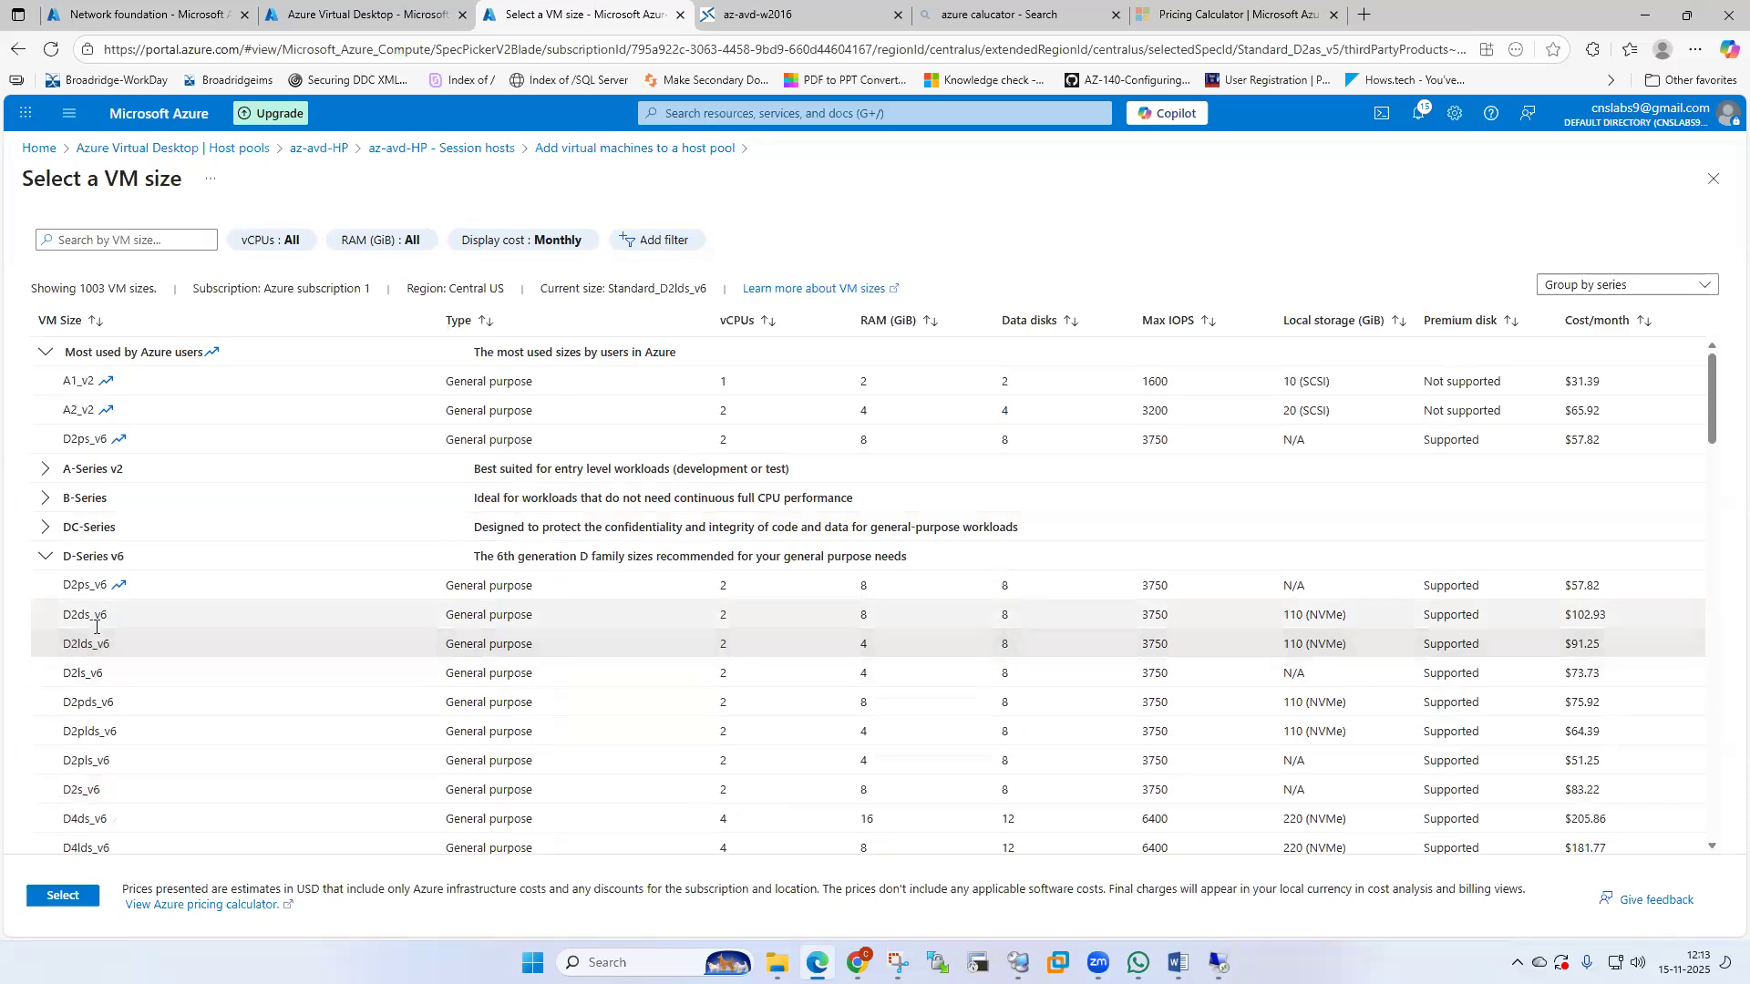
scroll(90, 614, "down", 3)
scroll(55, 583, "up", 3)
left_click(43, 560)
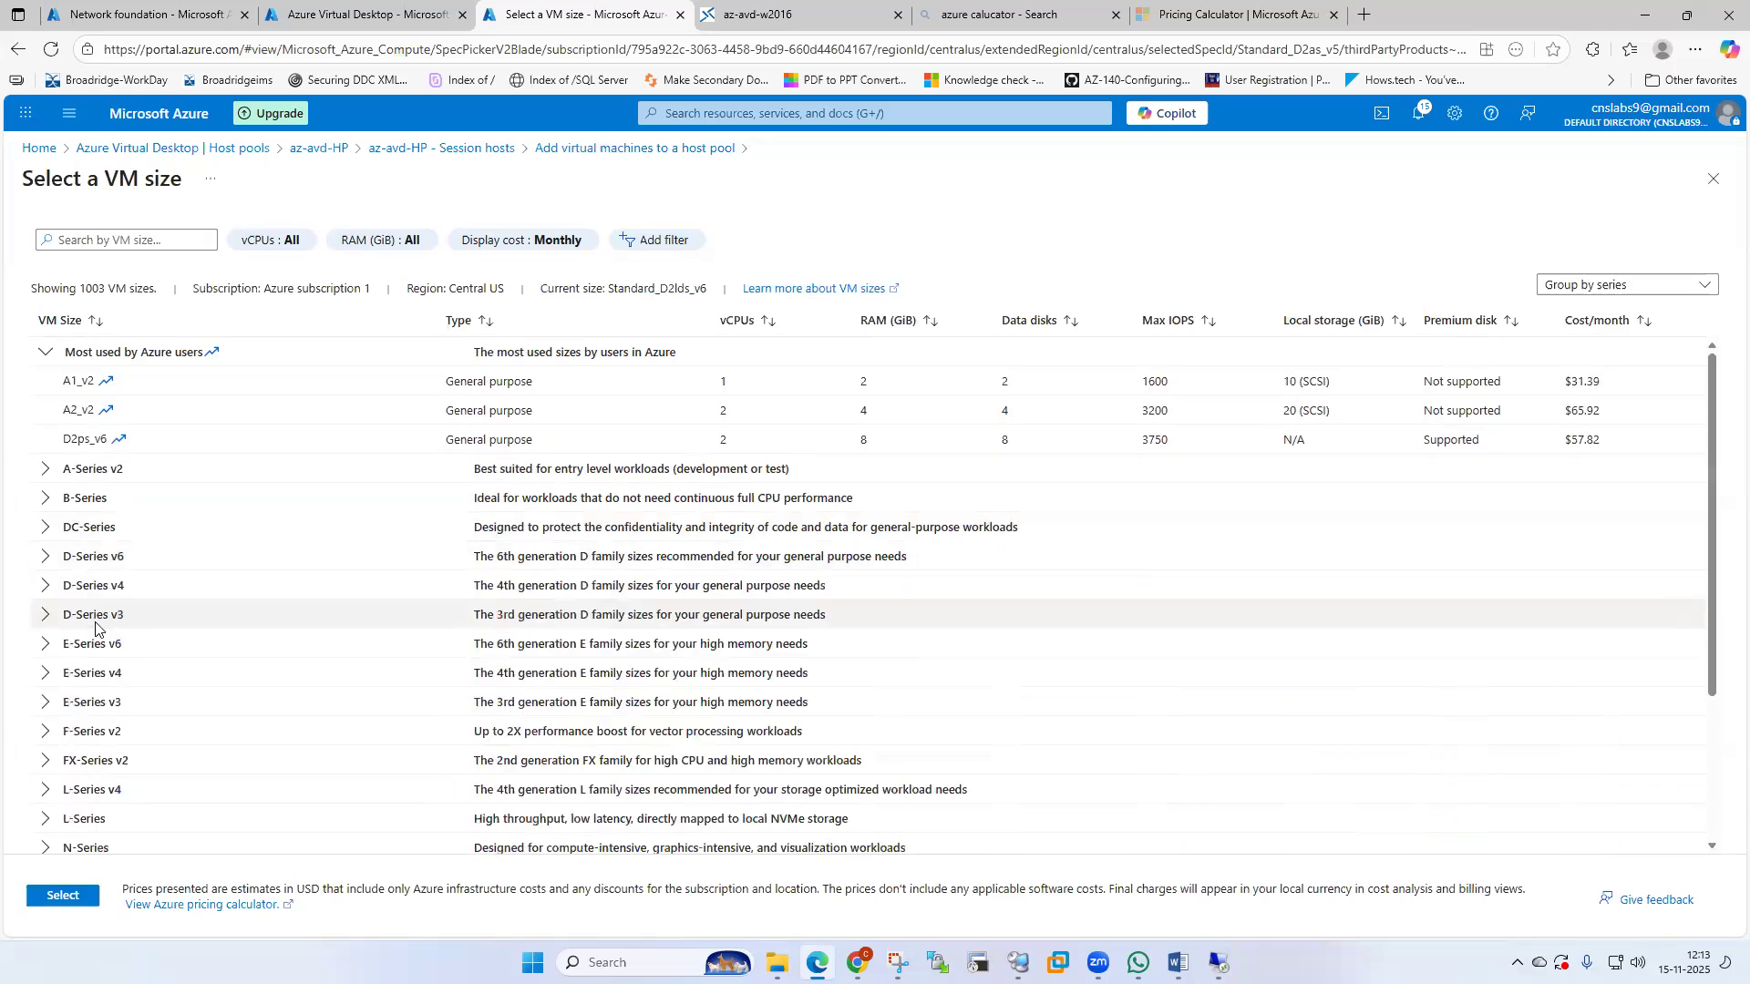
left_click(49, 617)
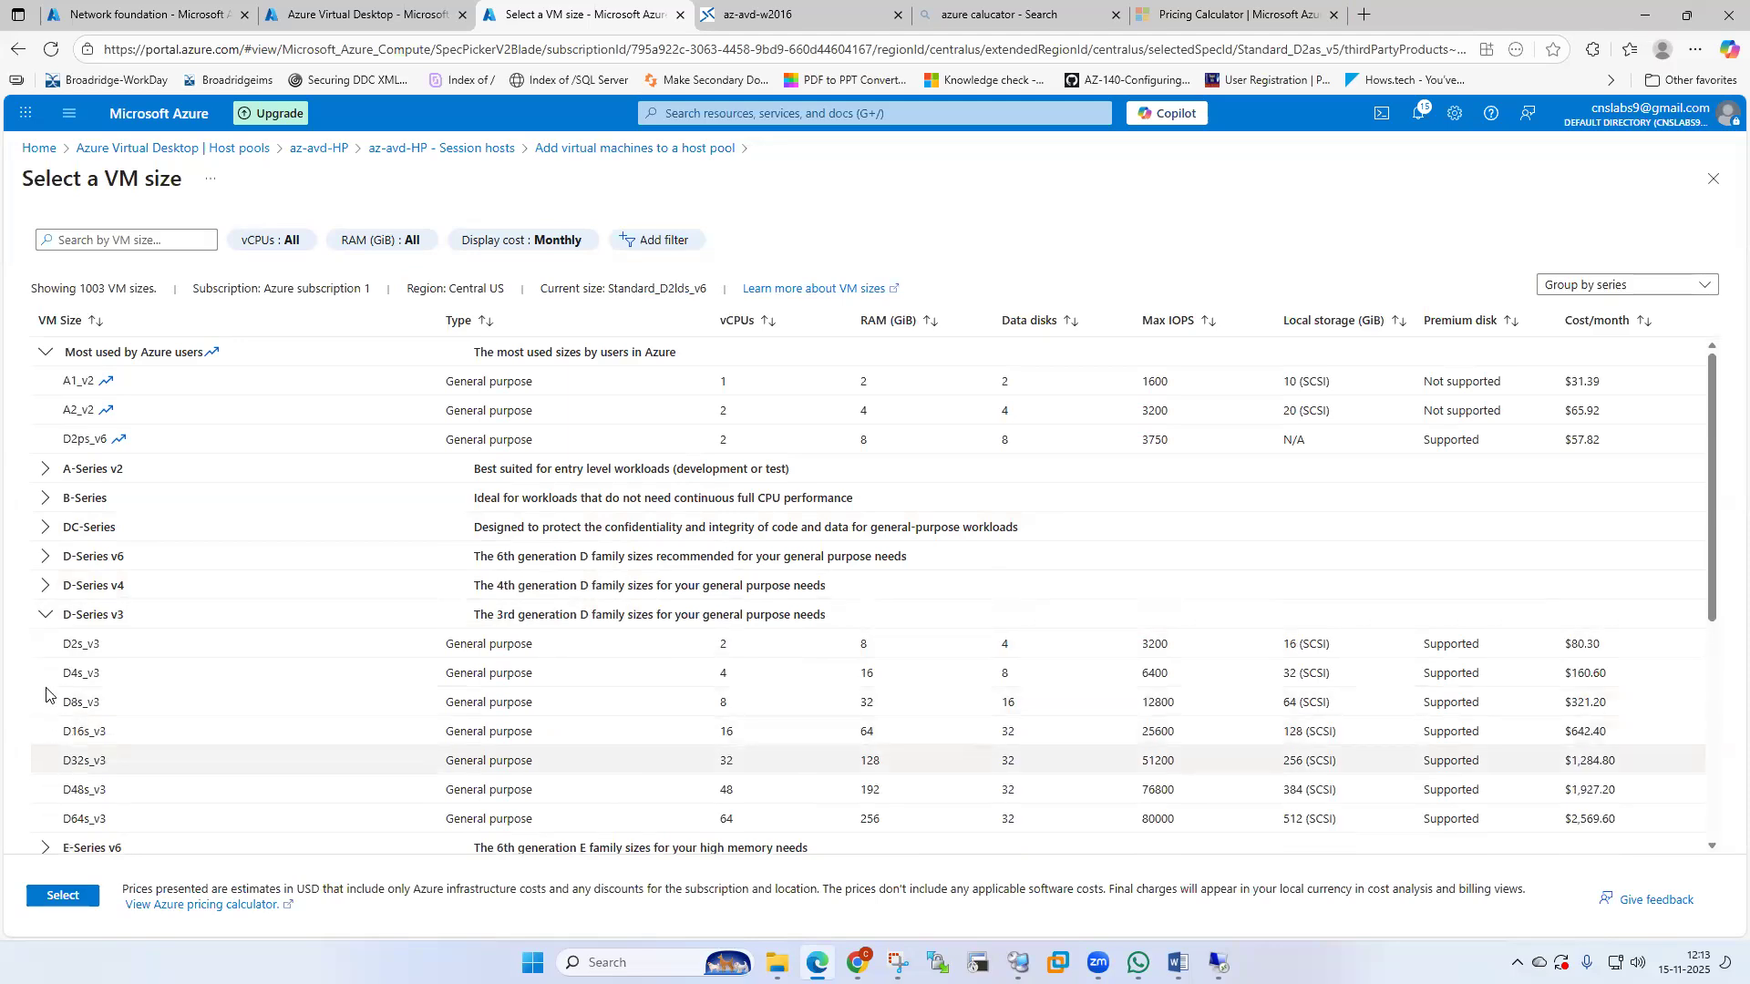
Select Standard B2s (2 vCPUs, 4 GiB) from the B-Series as the machine size.
left_click(46, 501)
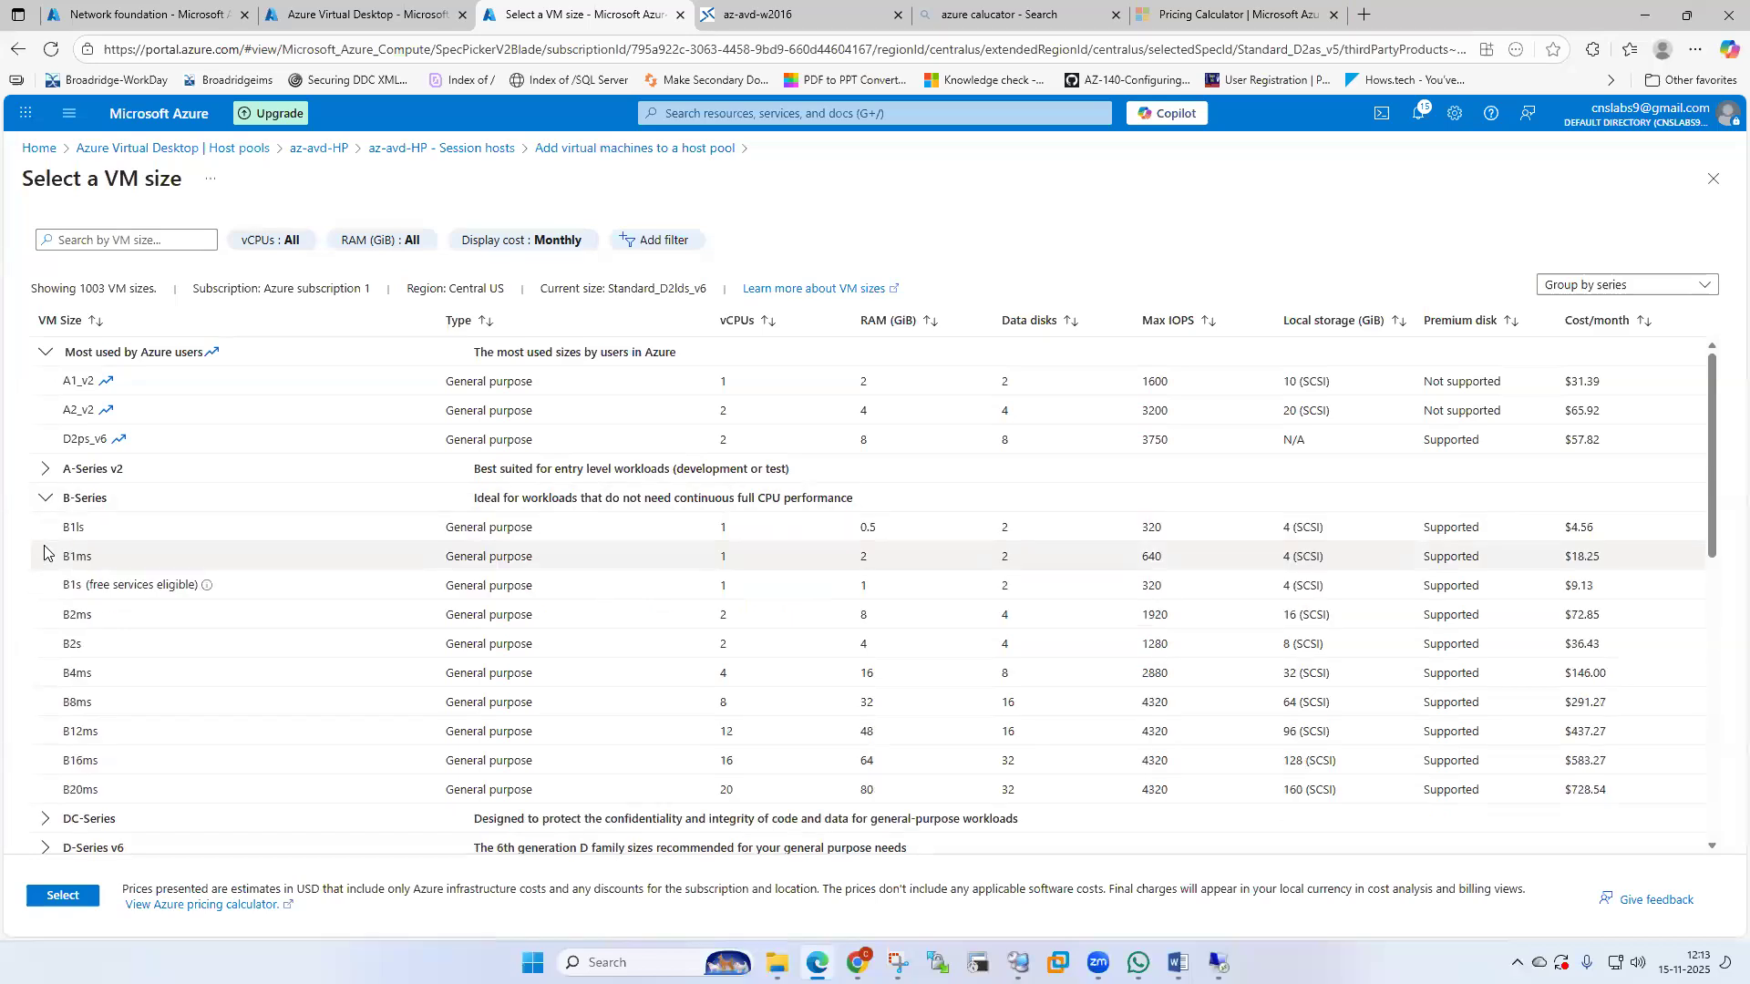
left_click(46, 472)
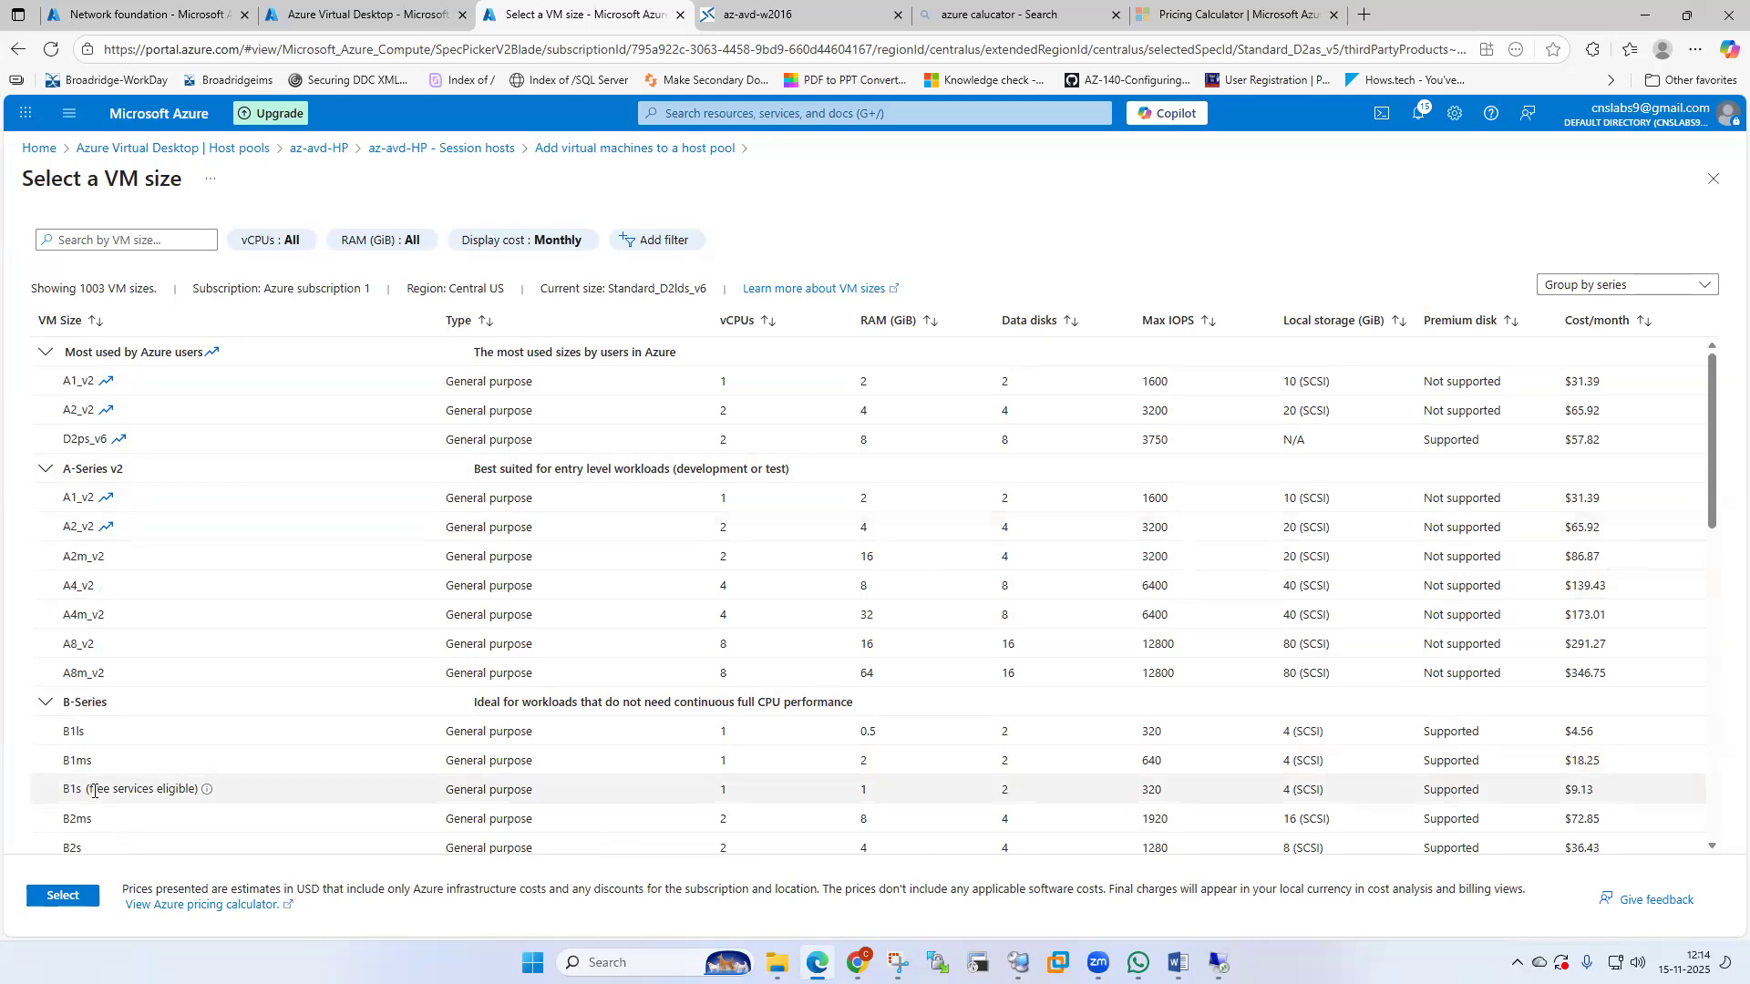
scroll(94, 791, "down", 1)
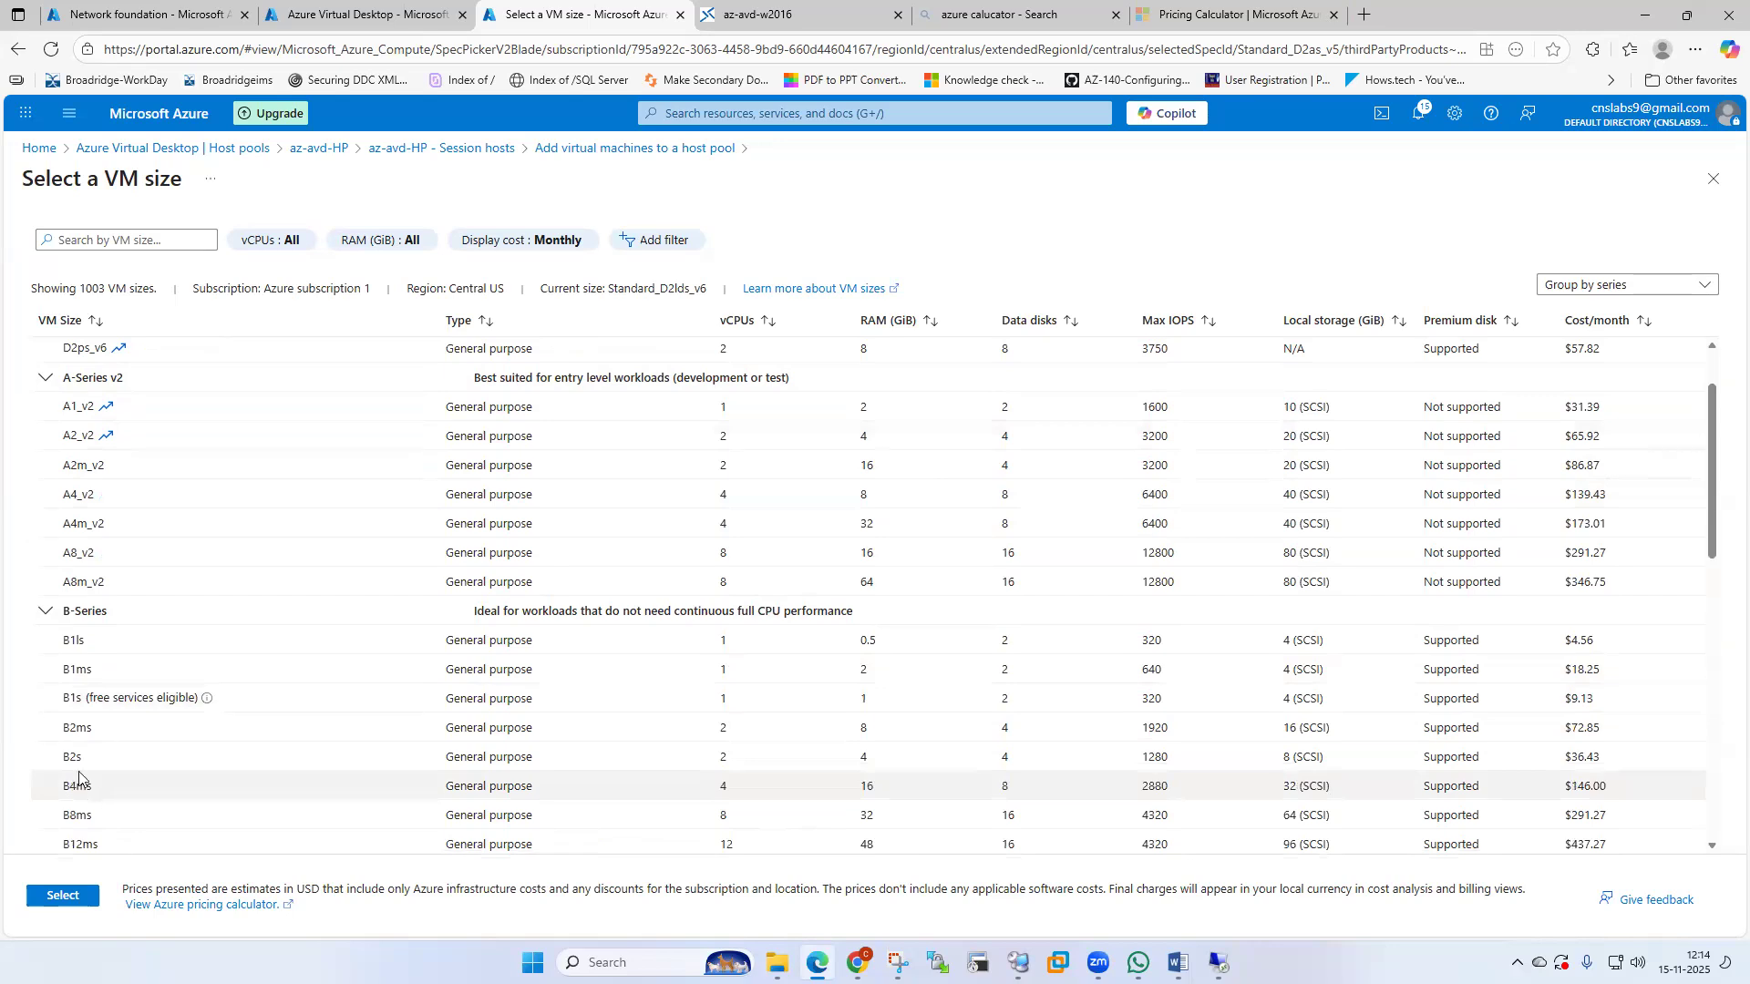
left_click(80, 764)
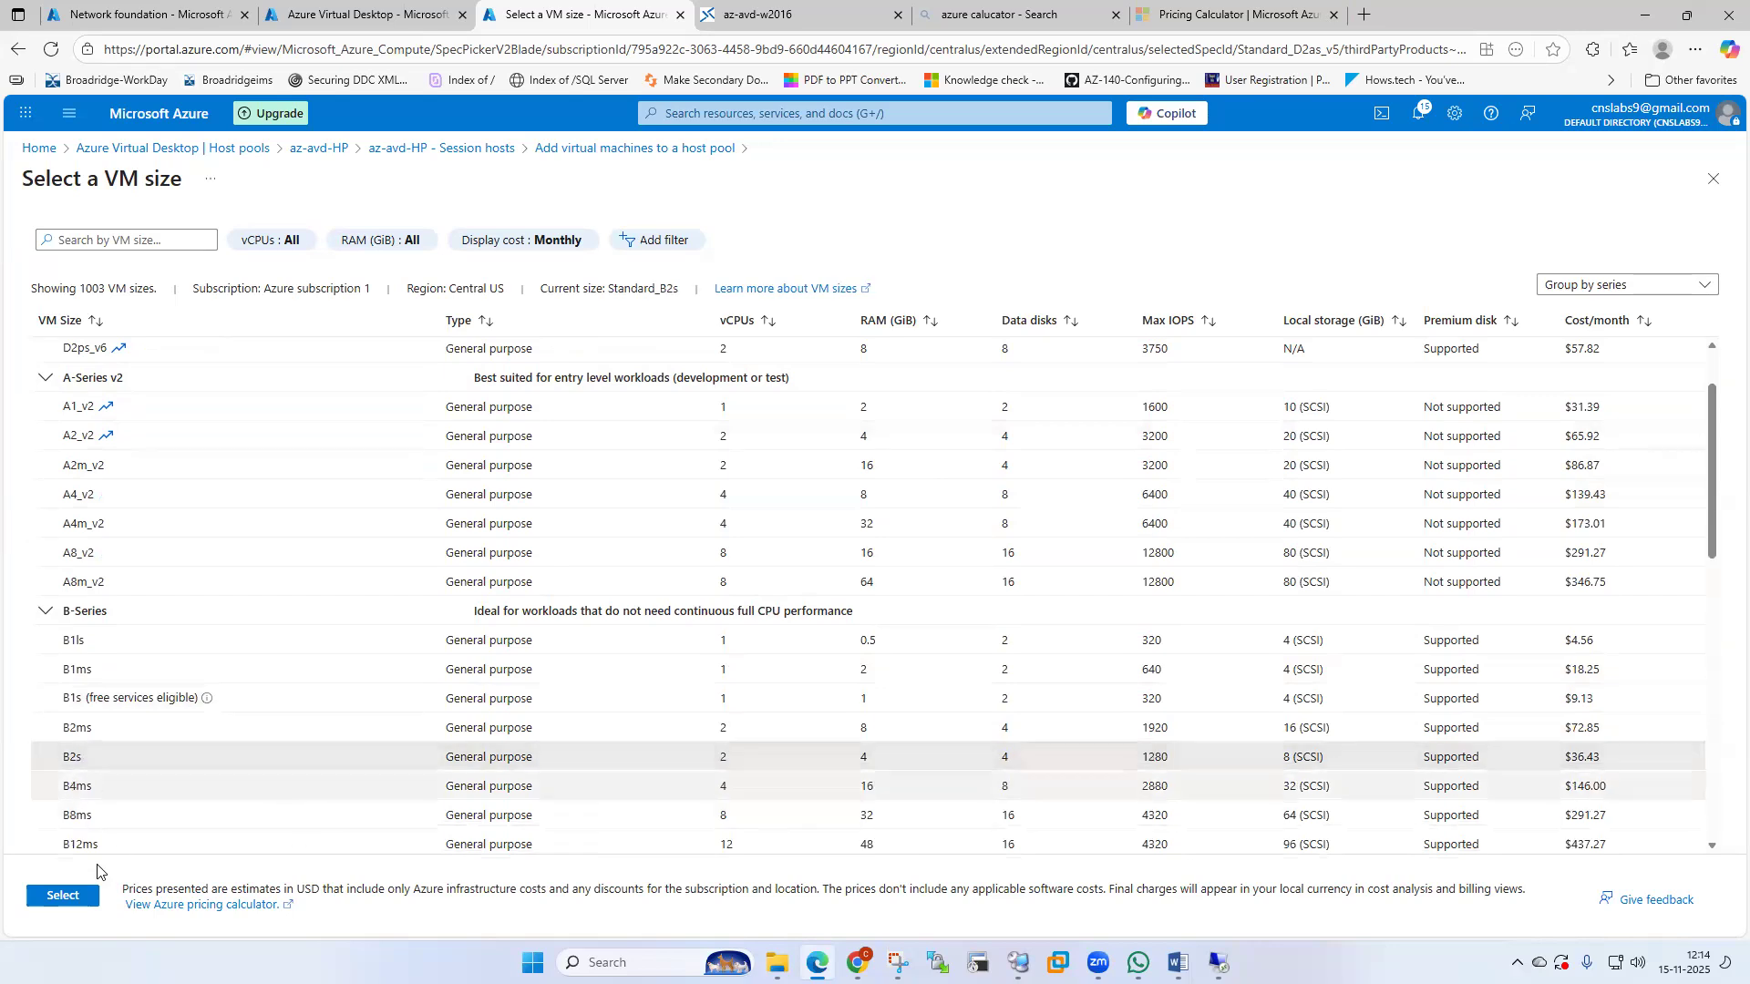
left_click(63, 896)
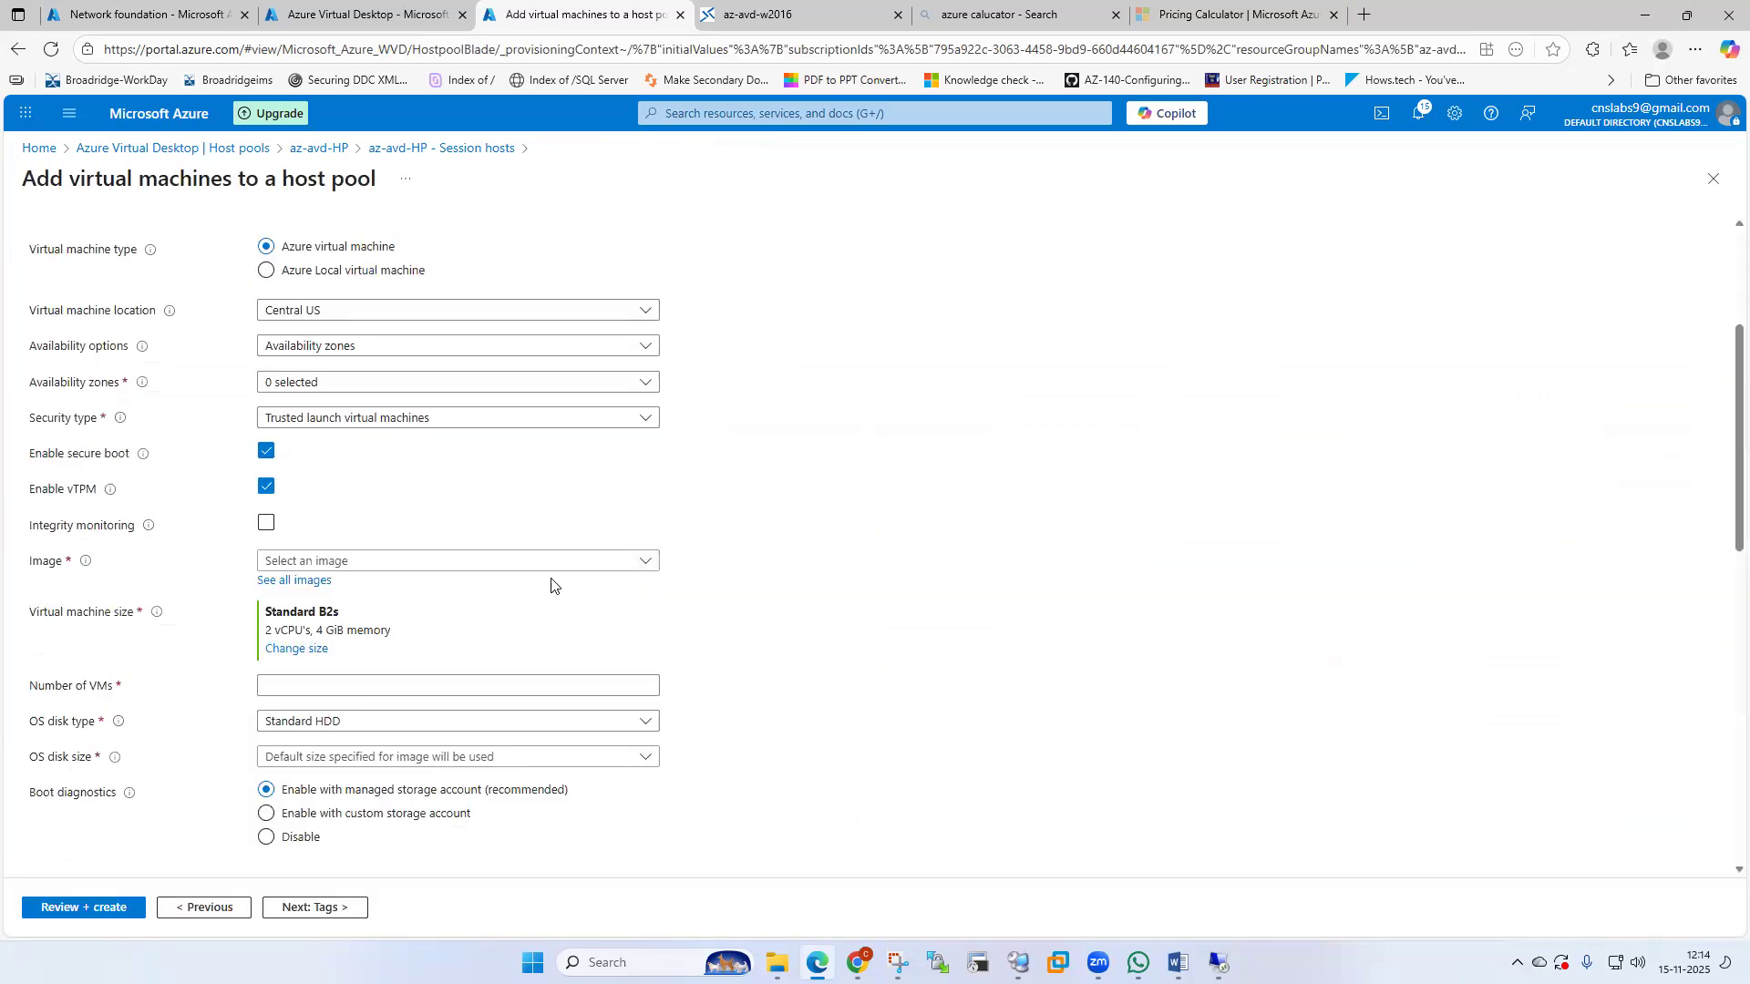
Choose the shared gallery image az_avd_cg/az-avd-img1/0.0.1 for the session hosts.
left_click(302, 584)
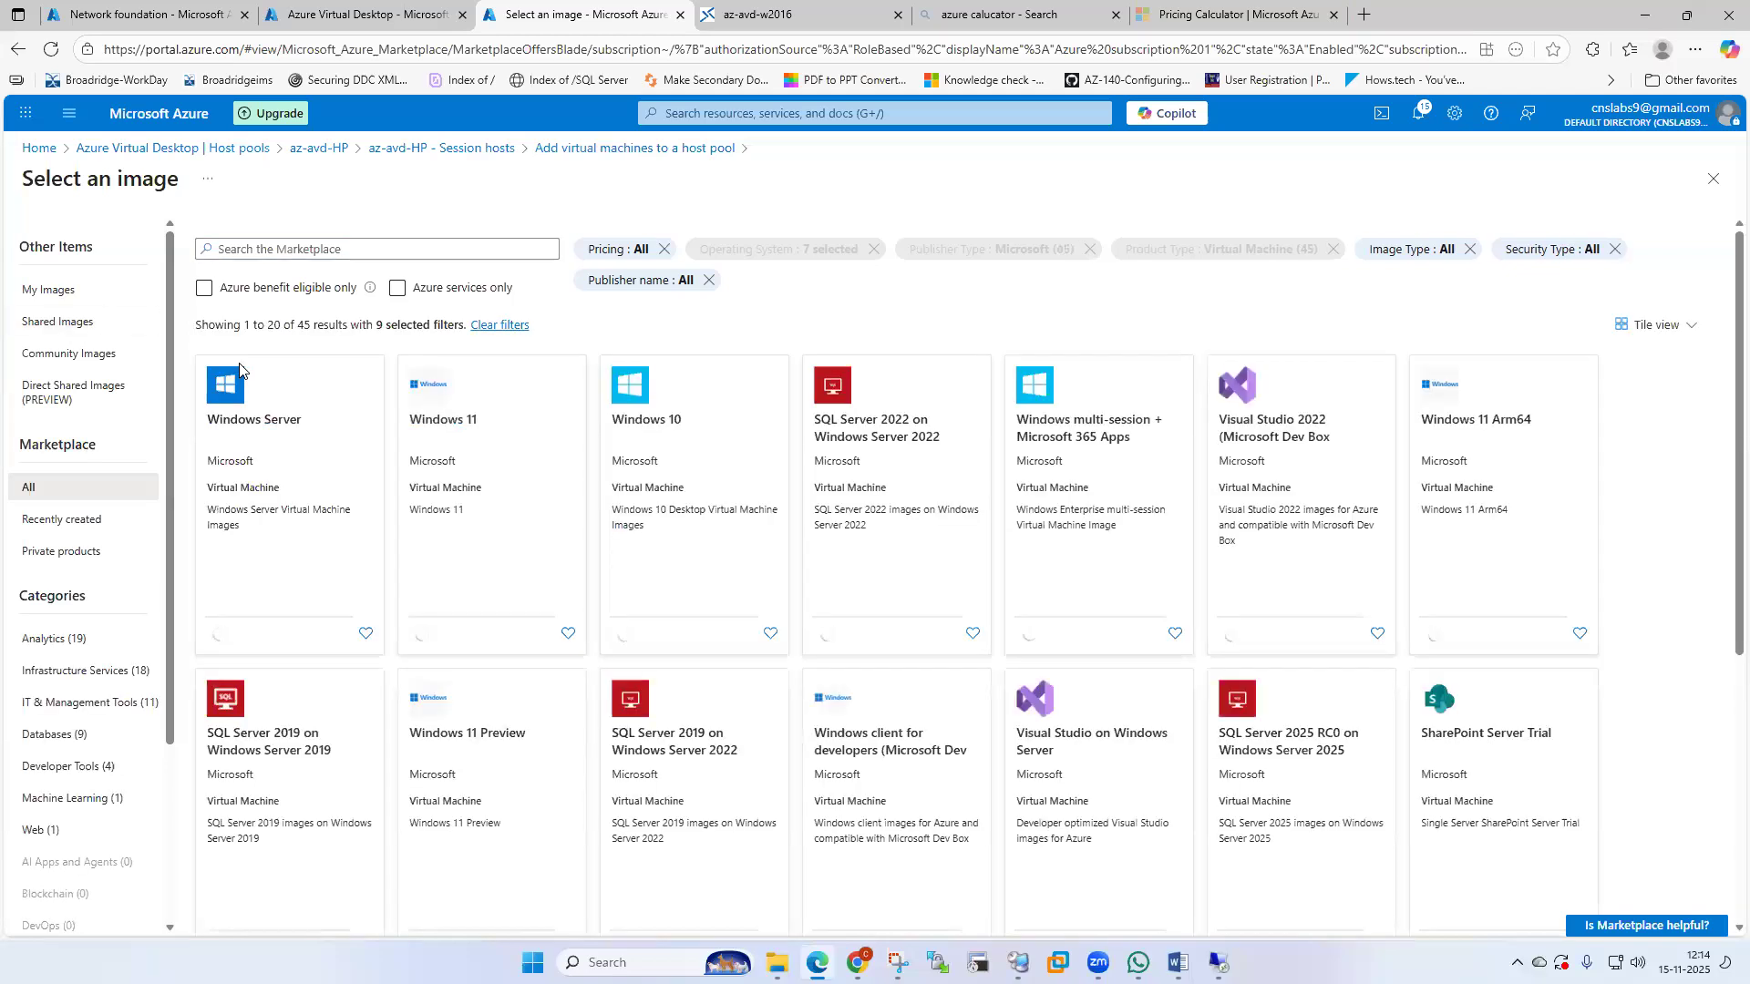
left_click(117, 327)
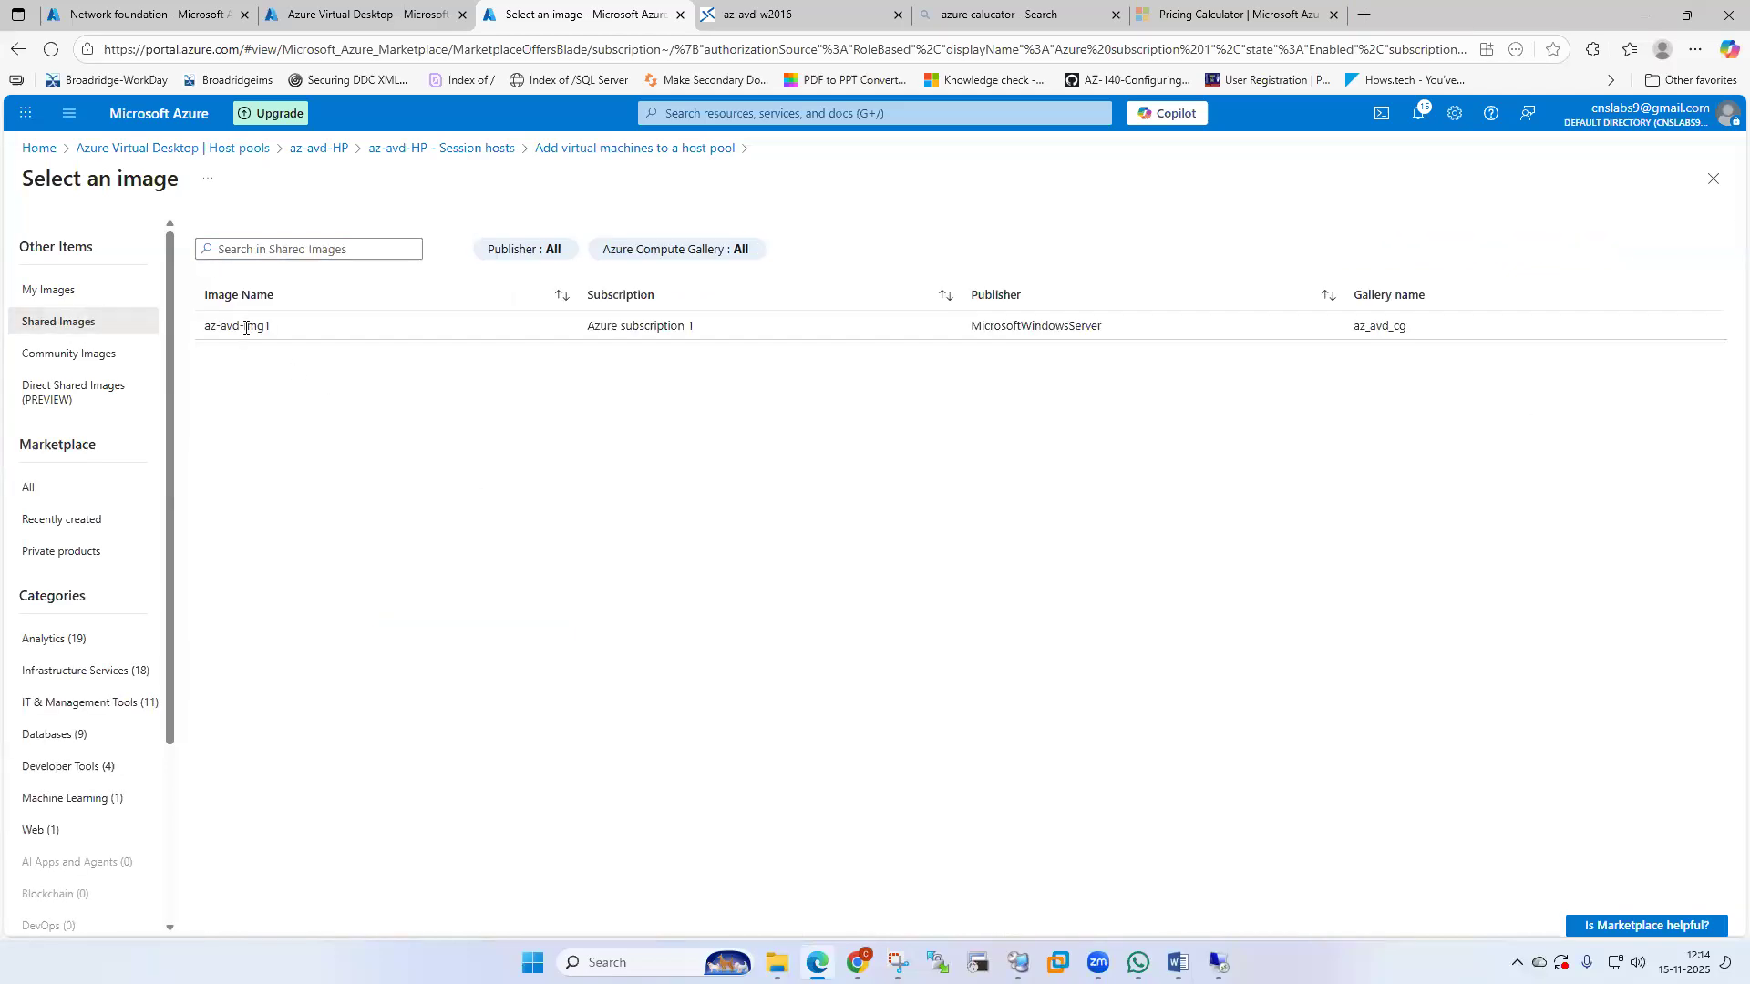
scroll(577, 597, "down", 3)
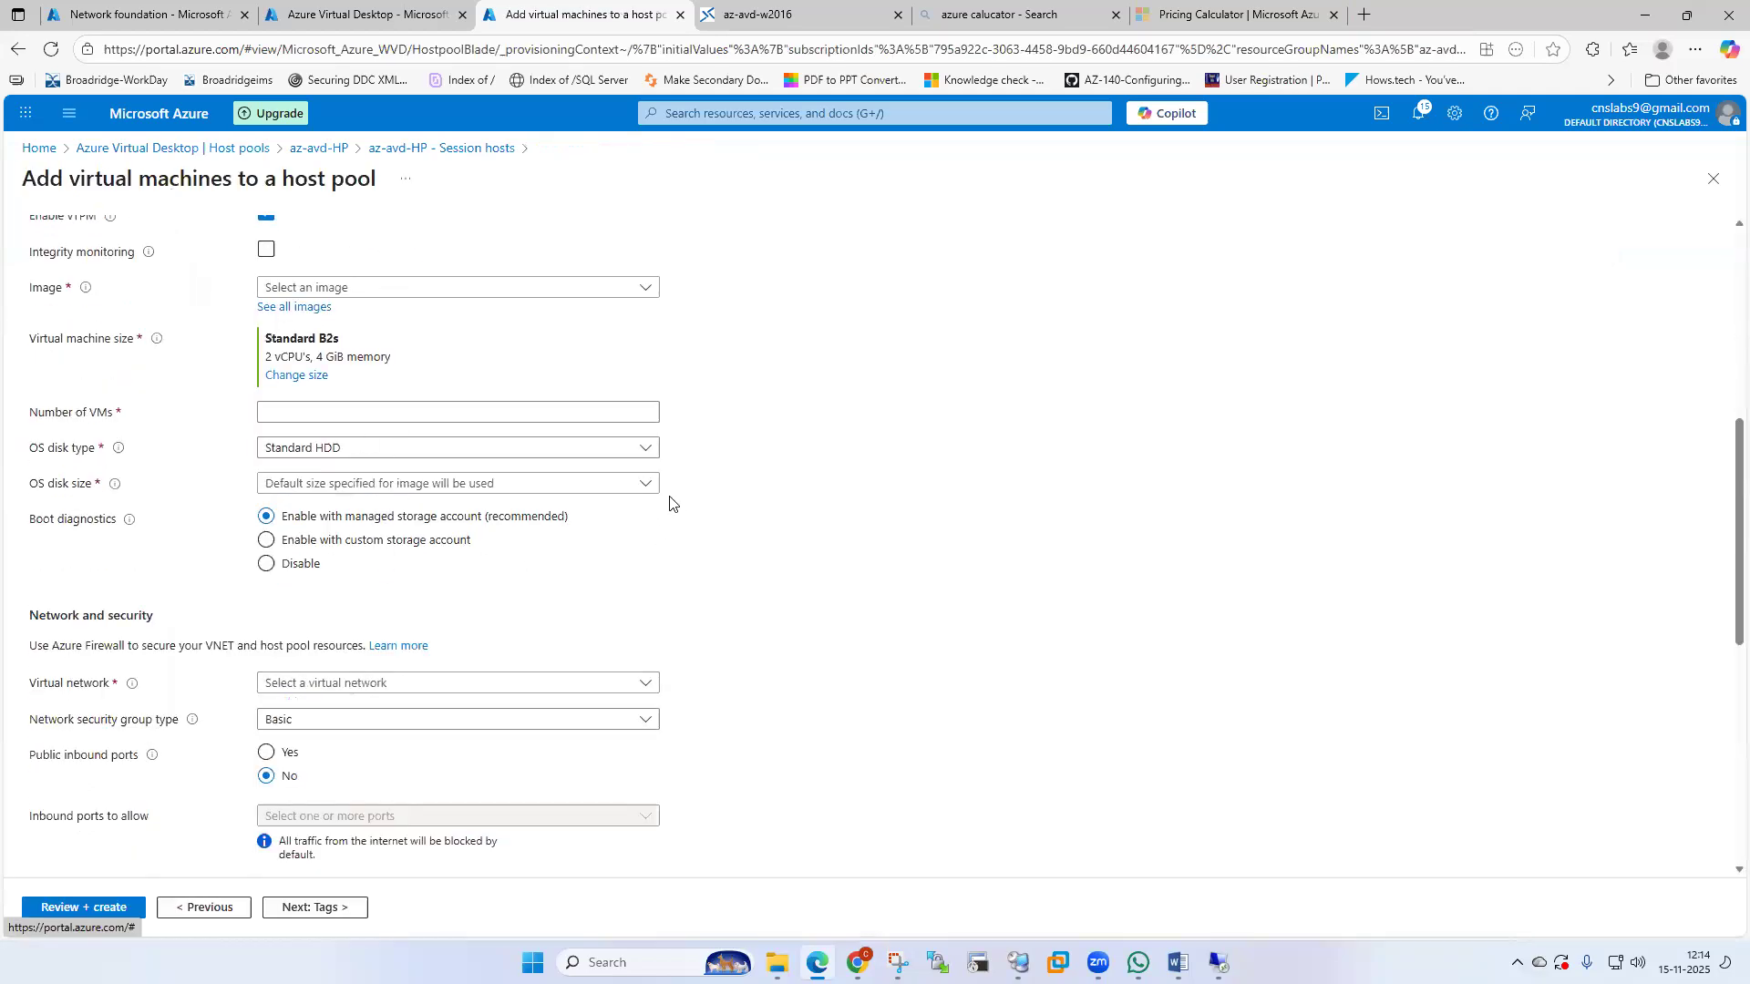
left_click(645, 486)
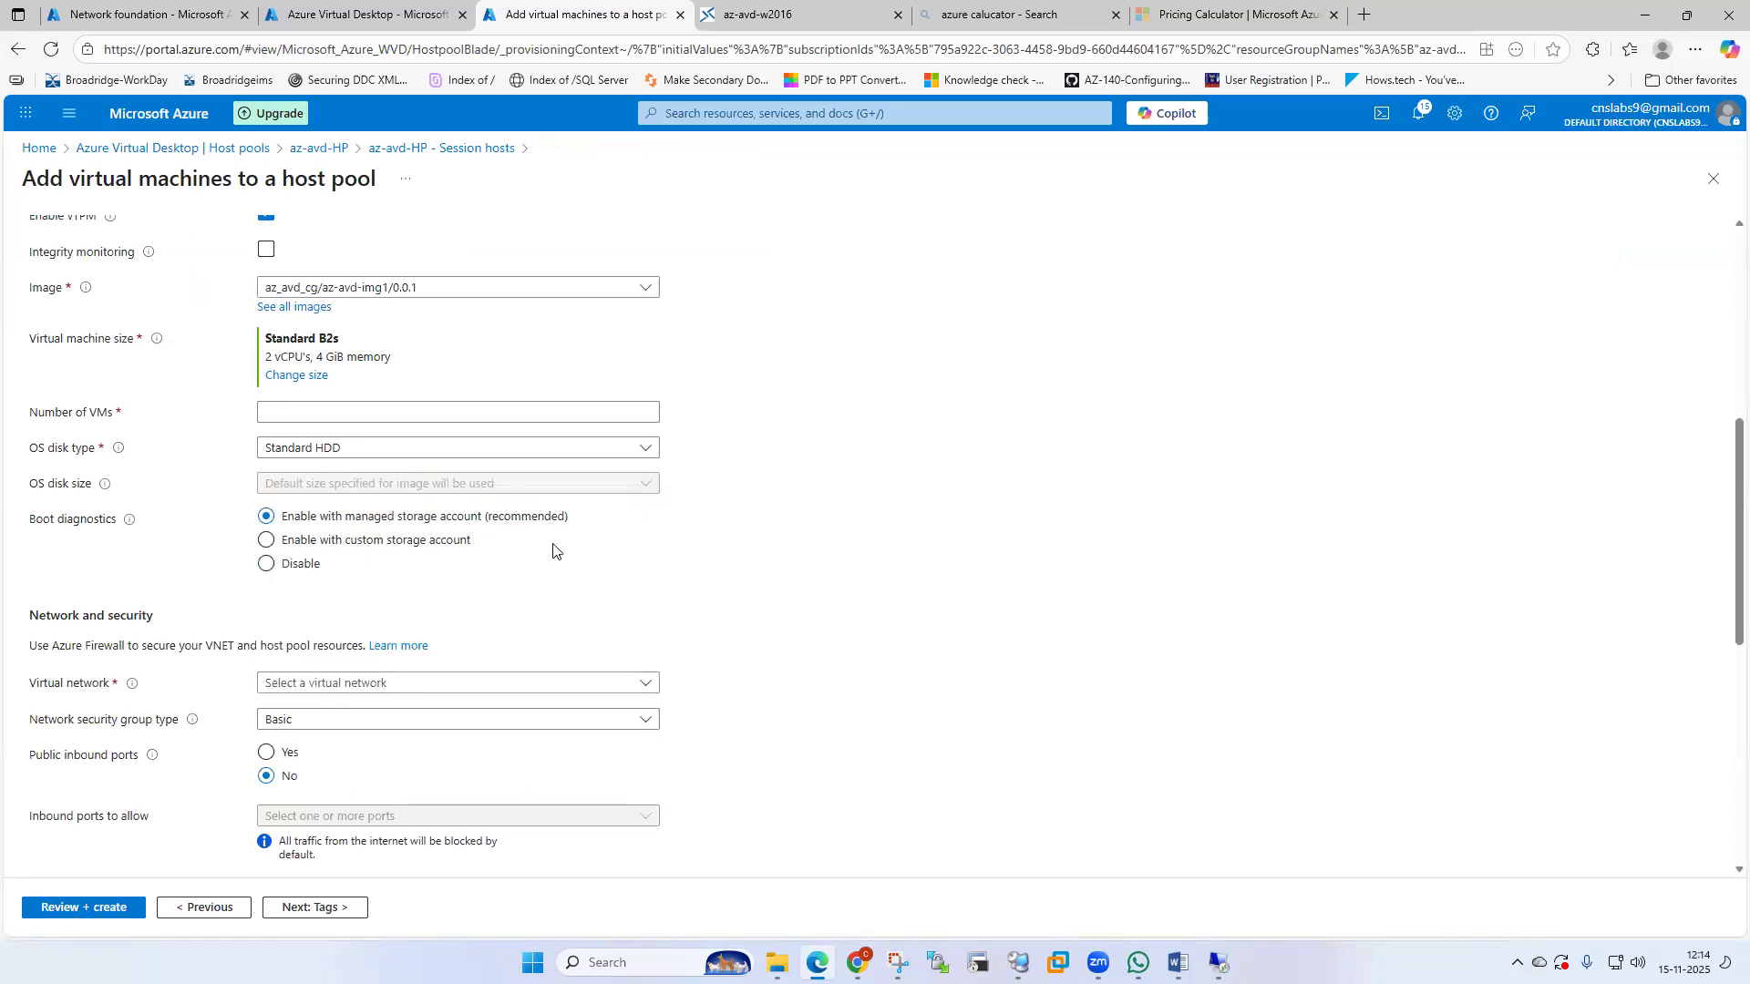
scroll(589, 583, "down", 3)
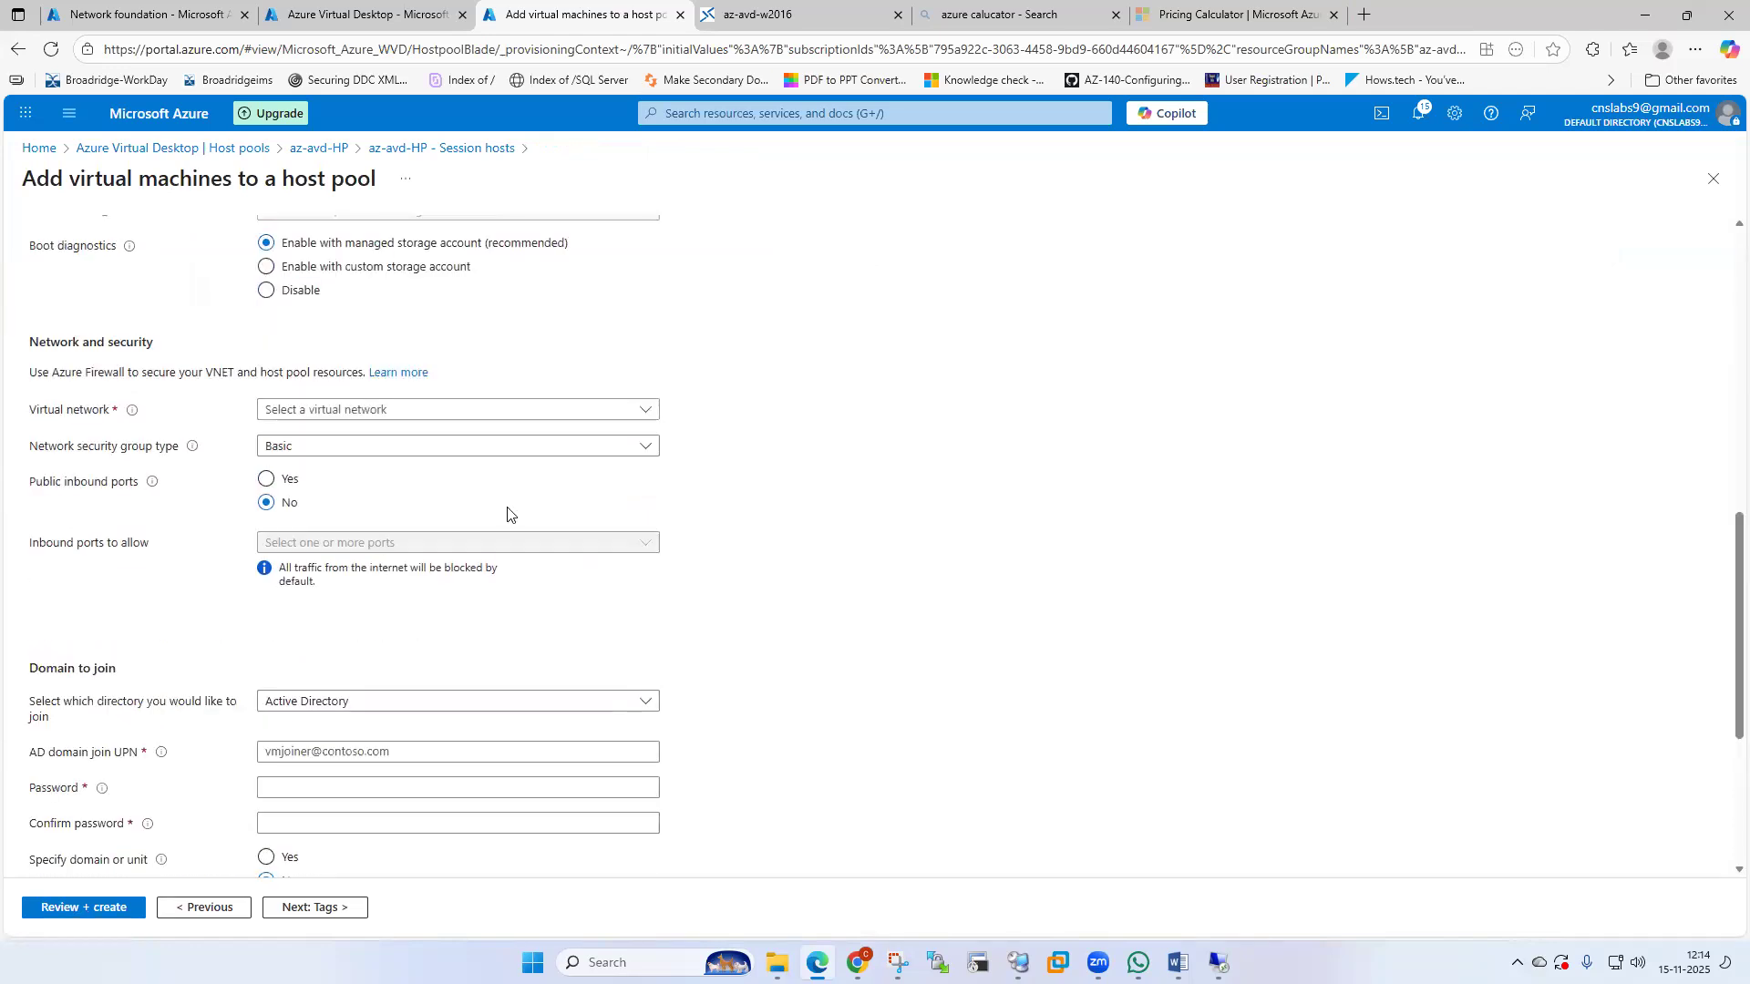
left_click(608, 412)
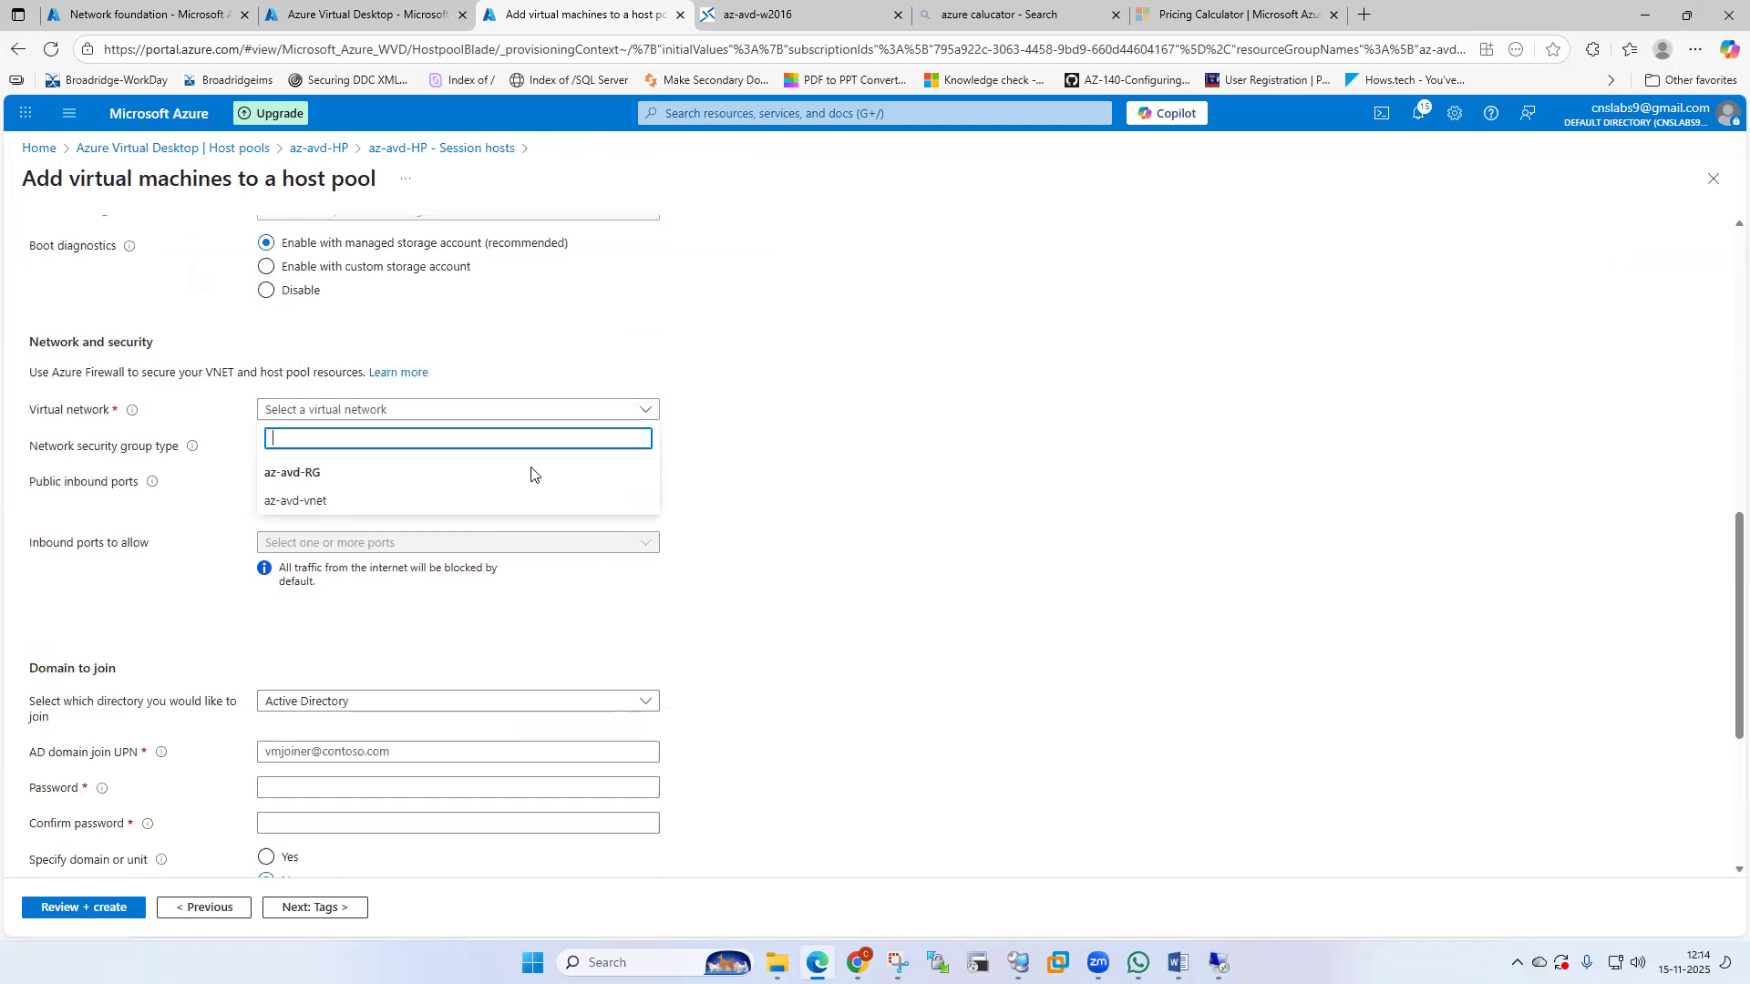
Set the virtual network to az-avd-vnet with subnet az-avd-subnet.
left_click(335, 500)
left_click(636, 449)
left_click(724, 469)
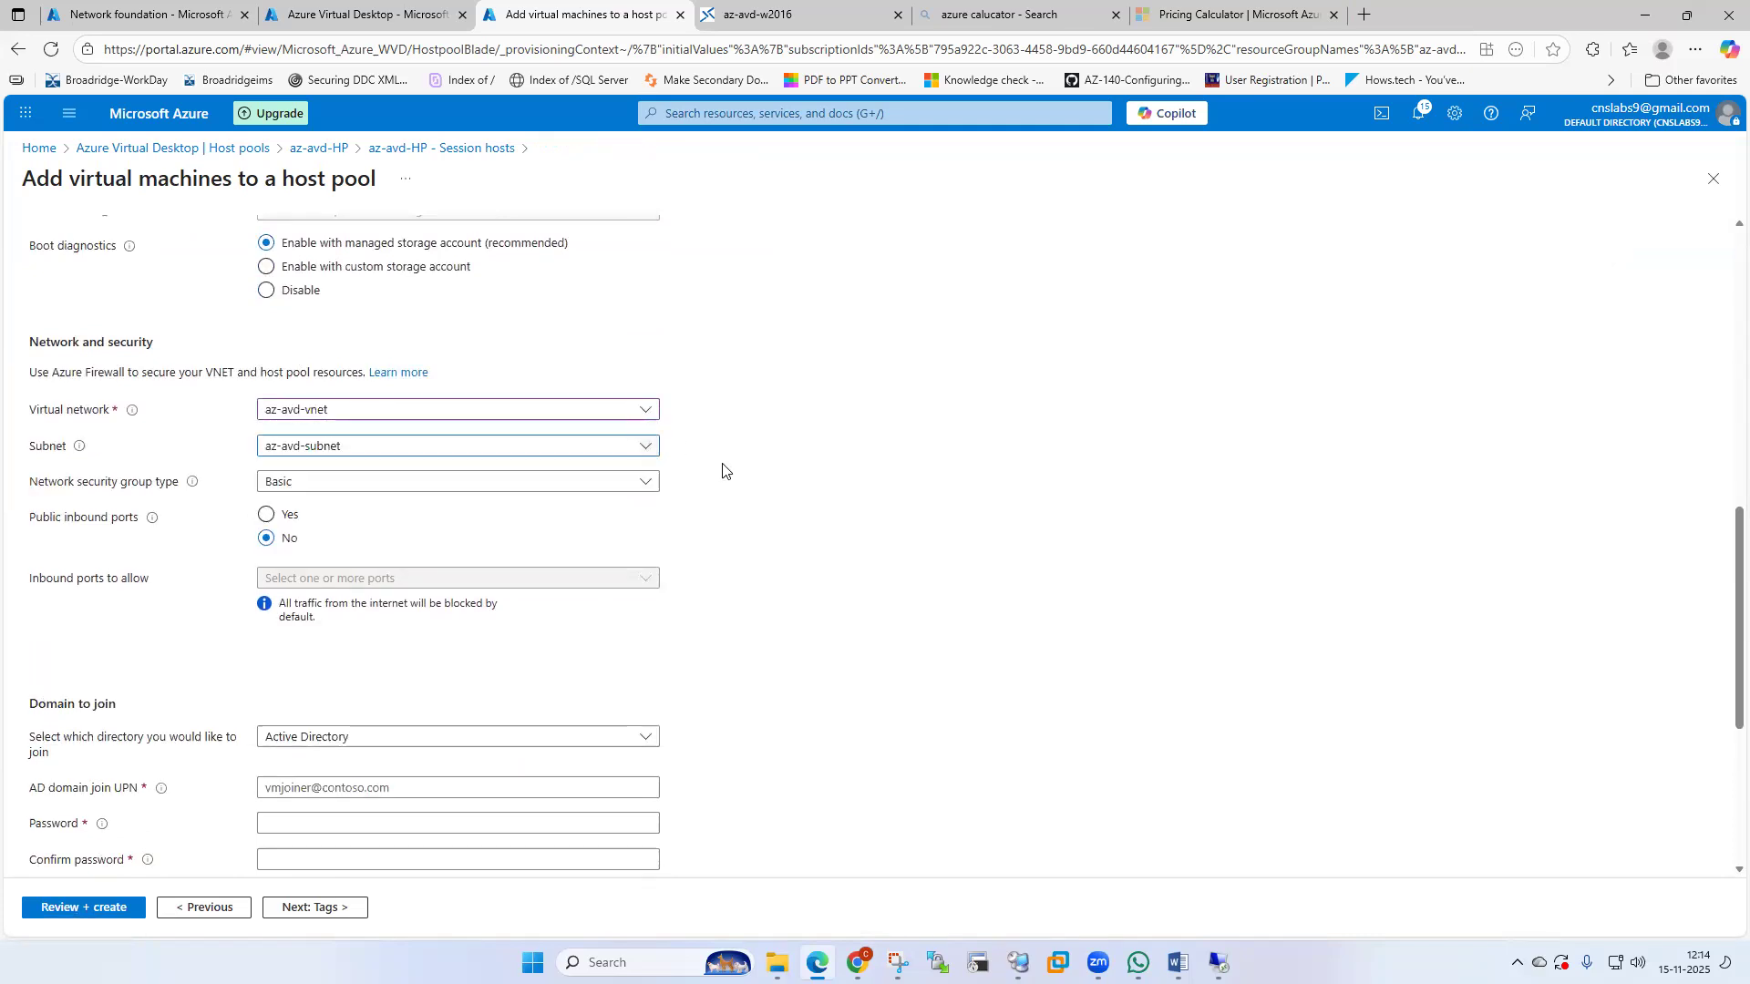
scroll(723, 471, "down", 2)
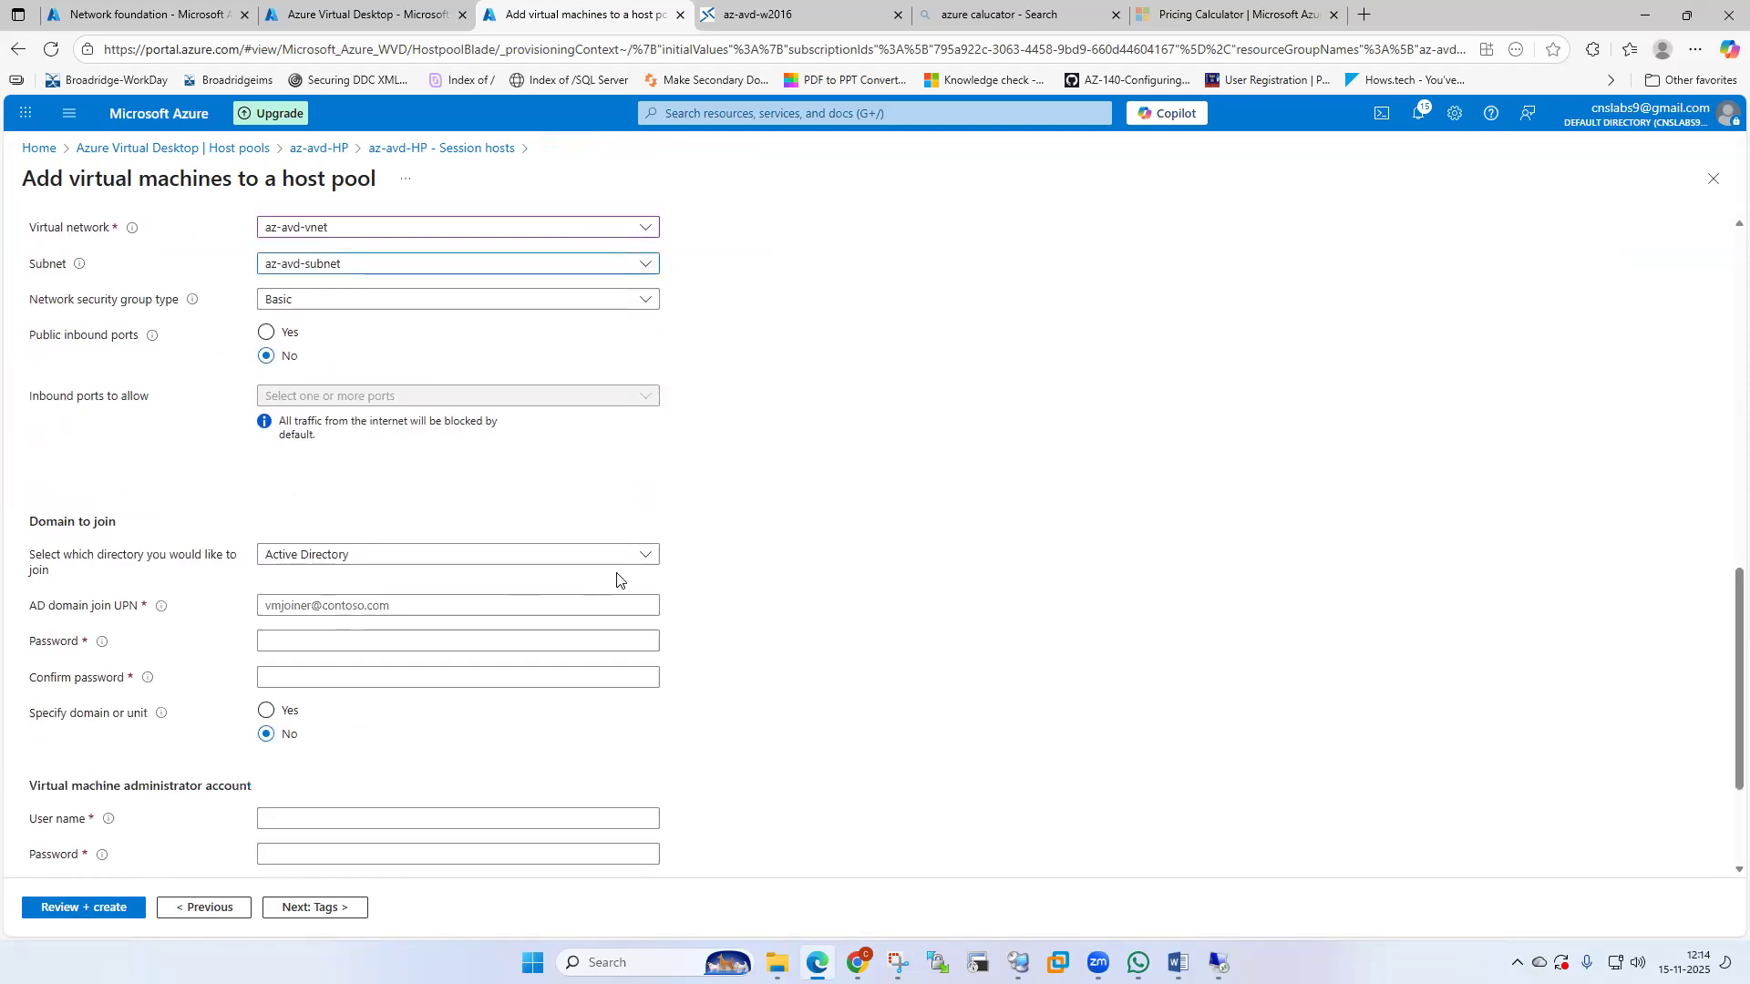
scroll(617, 579, "down", 2)
Enter the domain-join account name and its password.
left_click(451, 421)
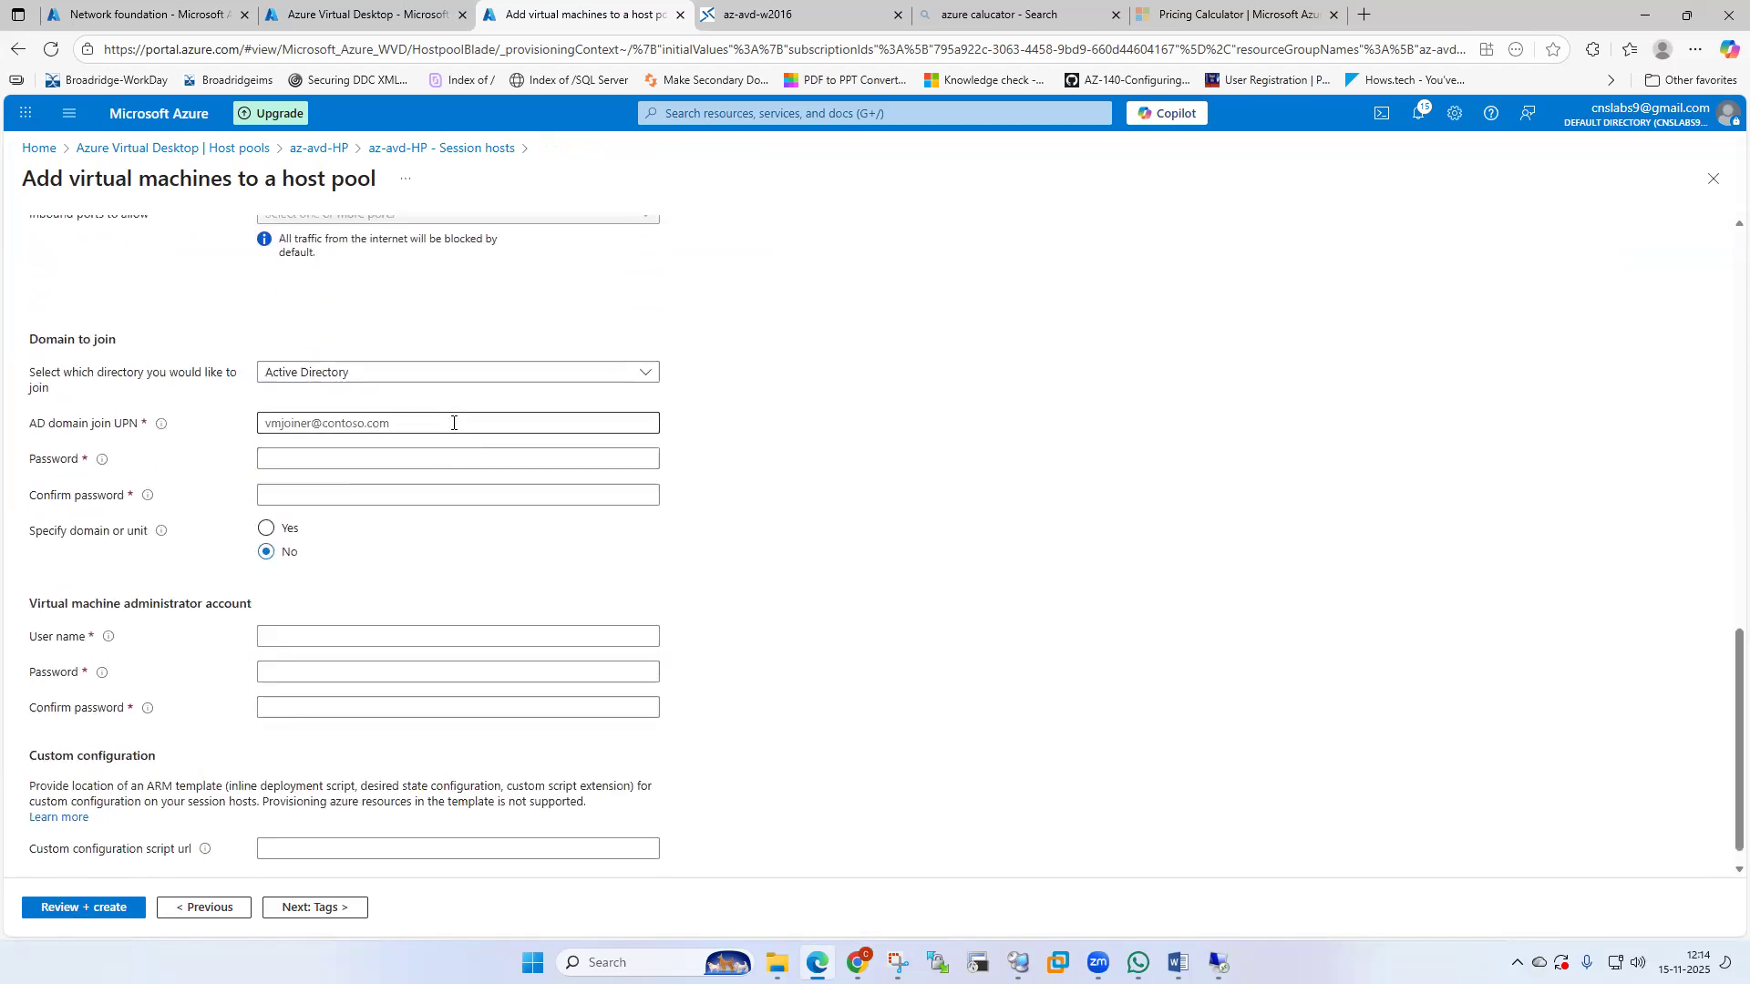
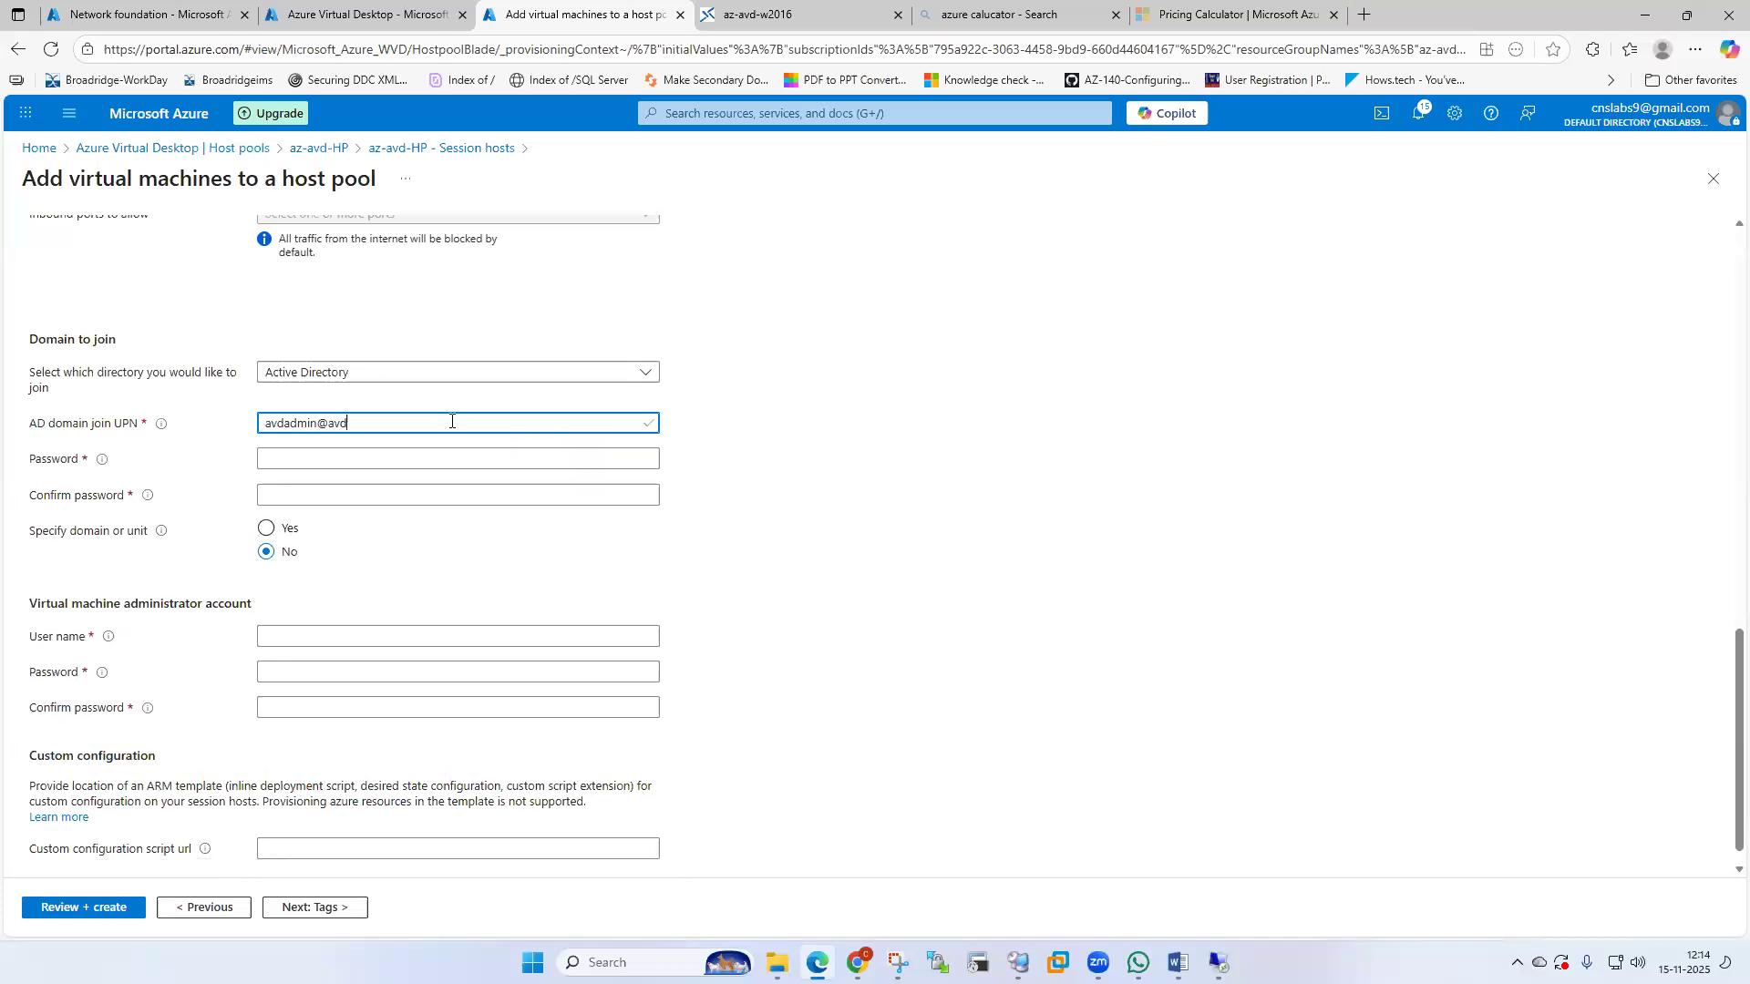
key("Tab")
type("********")
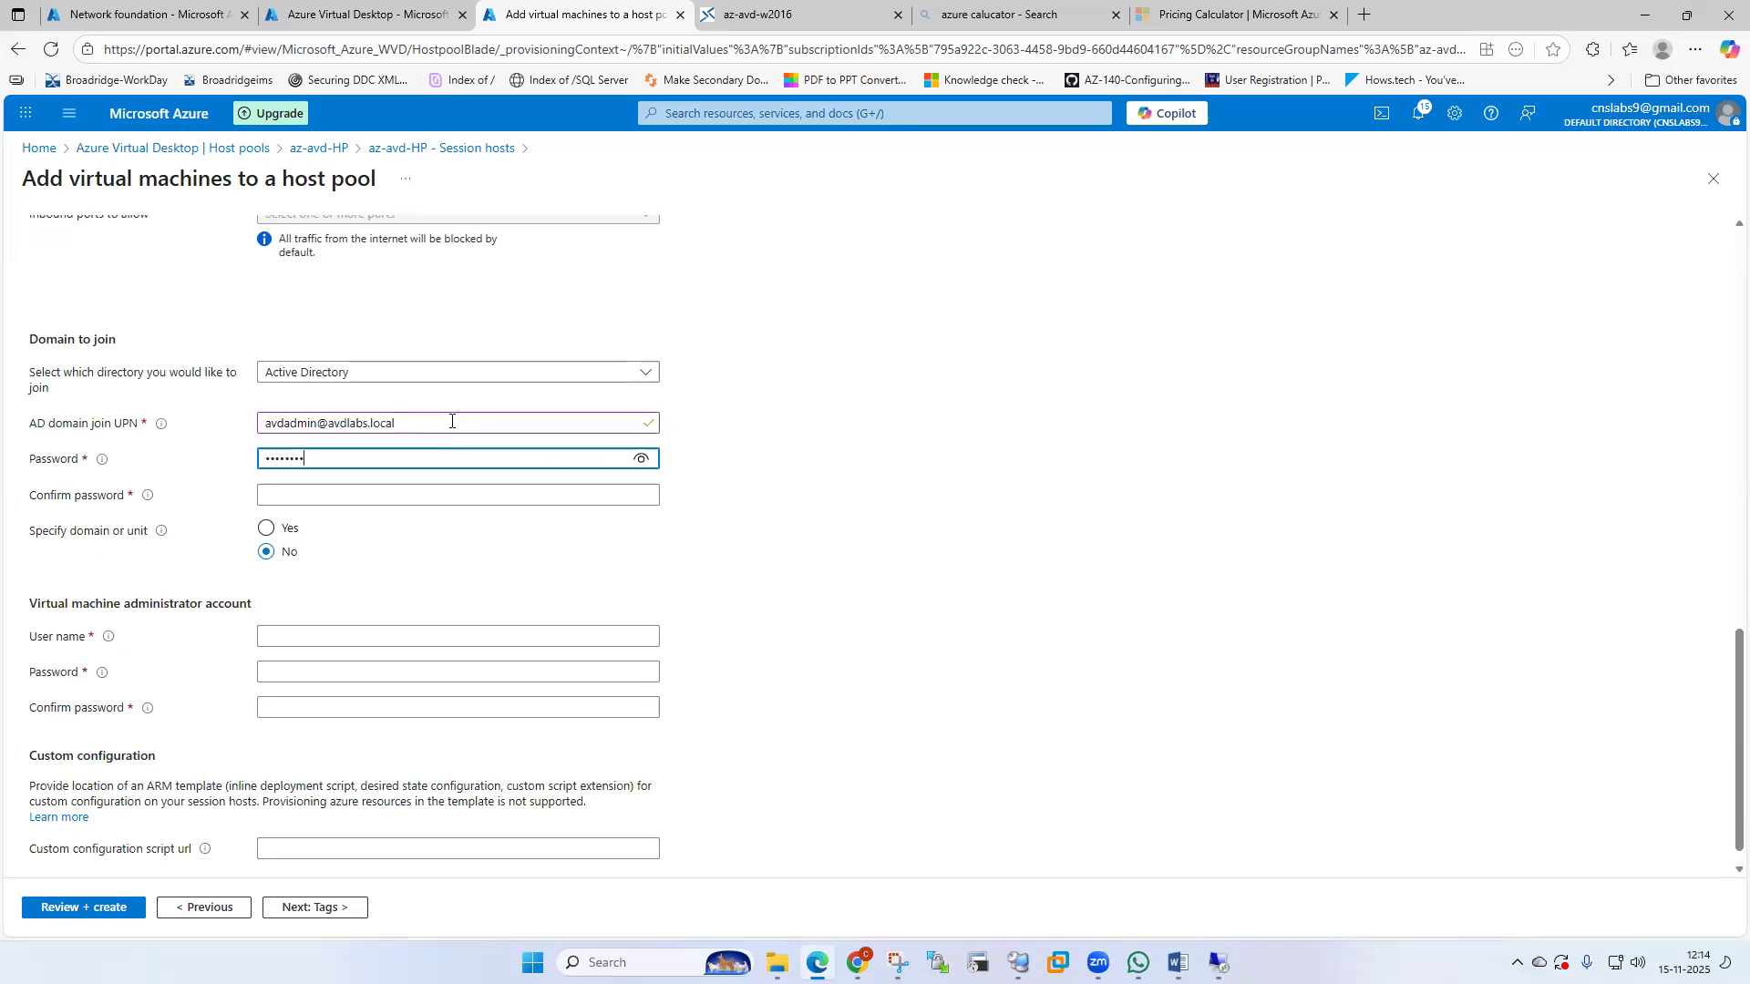
key("ctrl+a")
key("BackSpace")
type("********************")
Confirm the domain-join password and choose Yes to specify the domain or unit.
key("Tab")
type("***********")
key("BackSpace")
type("*********")
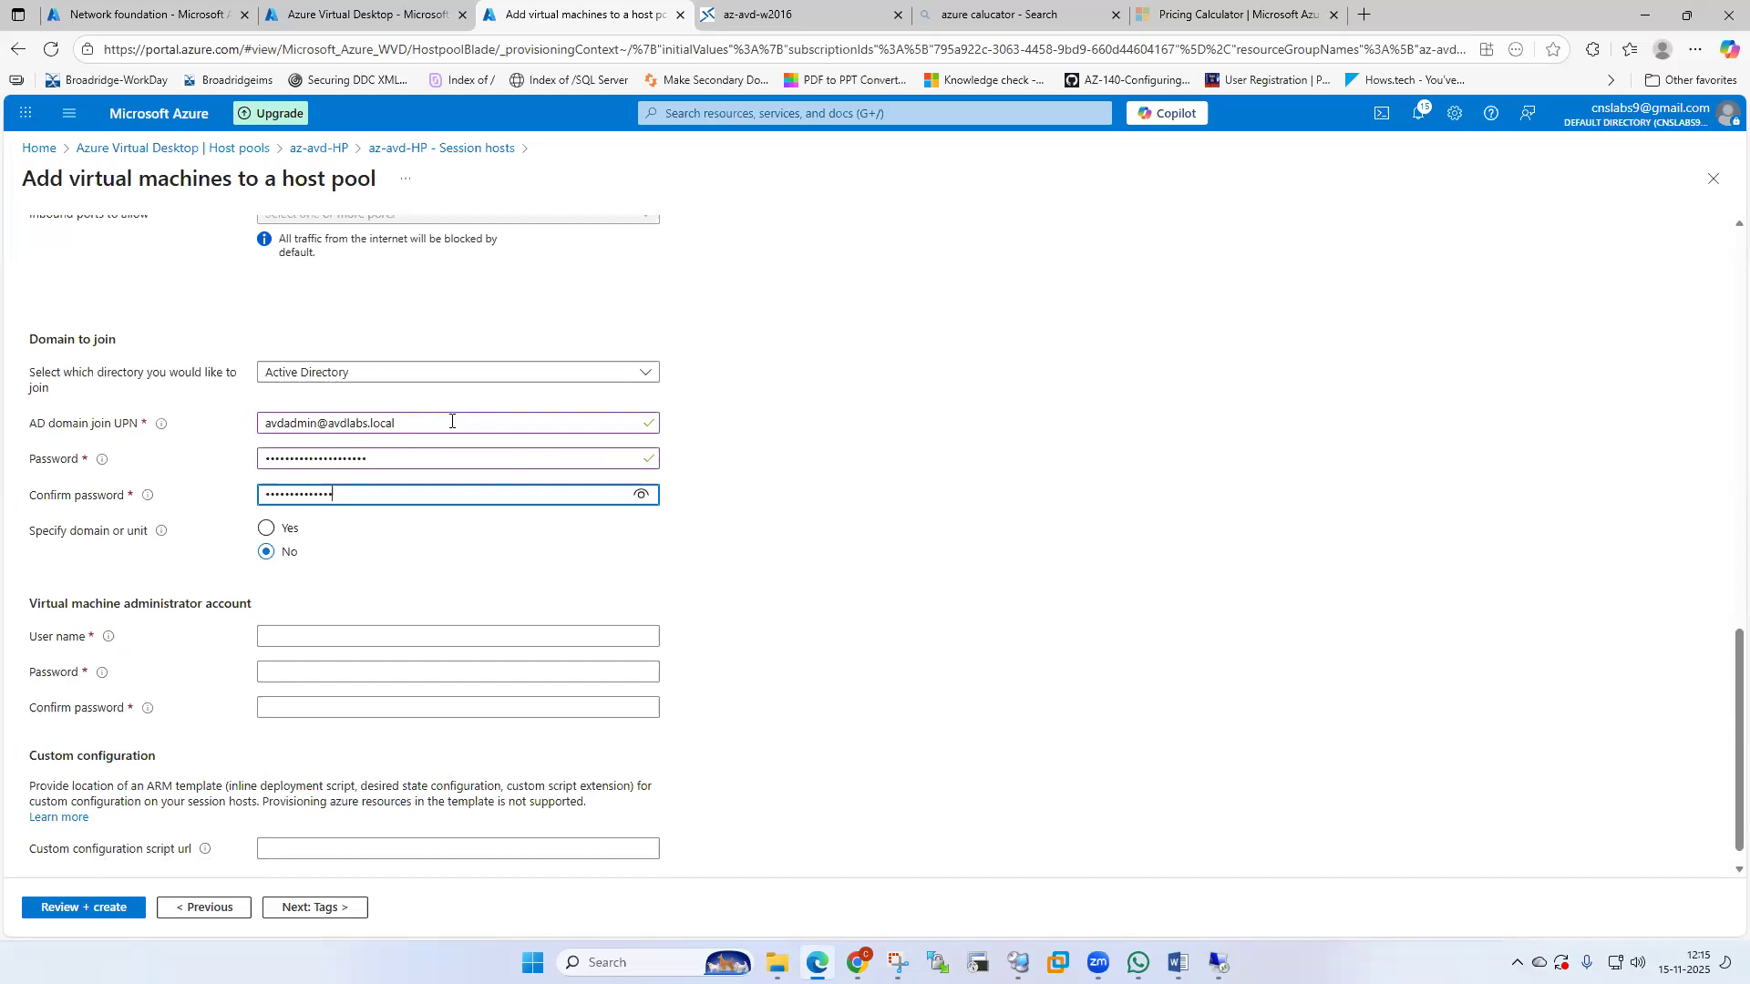
type("*")
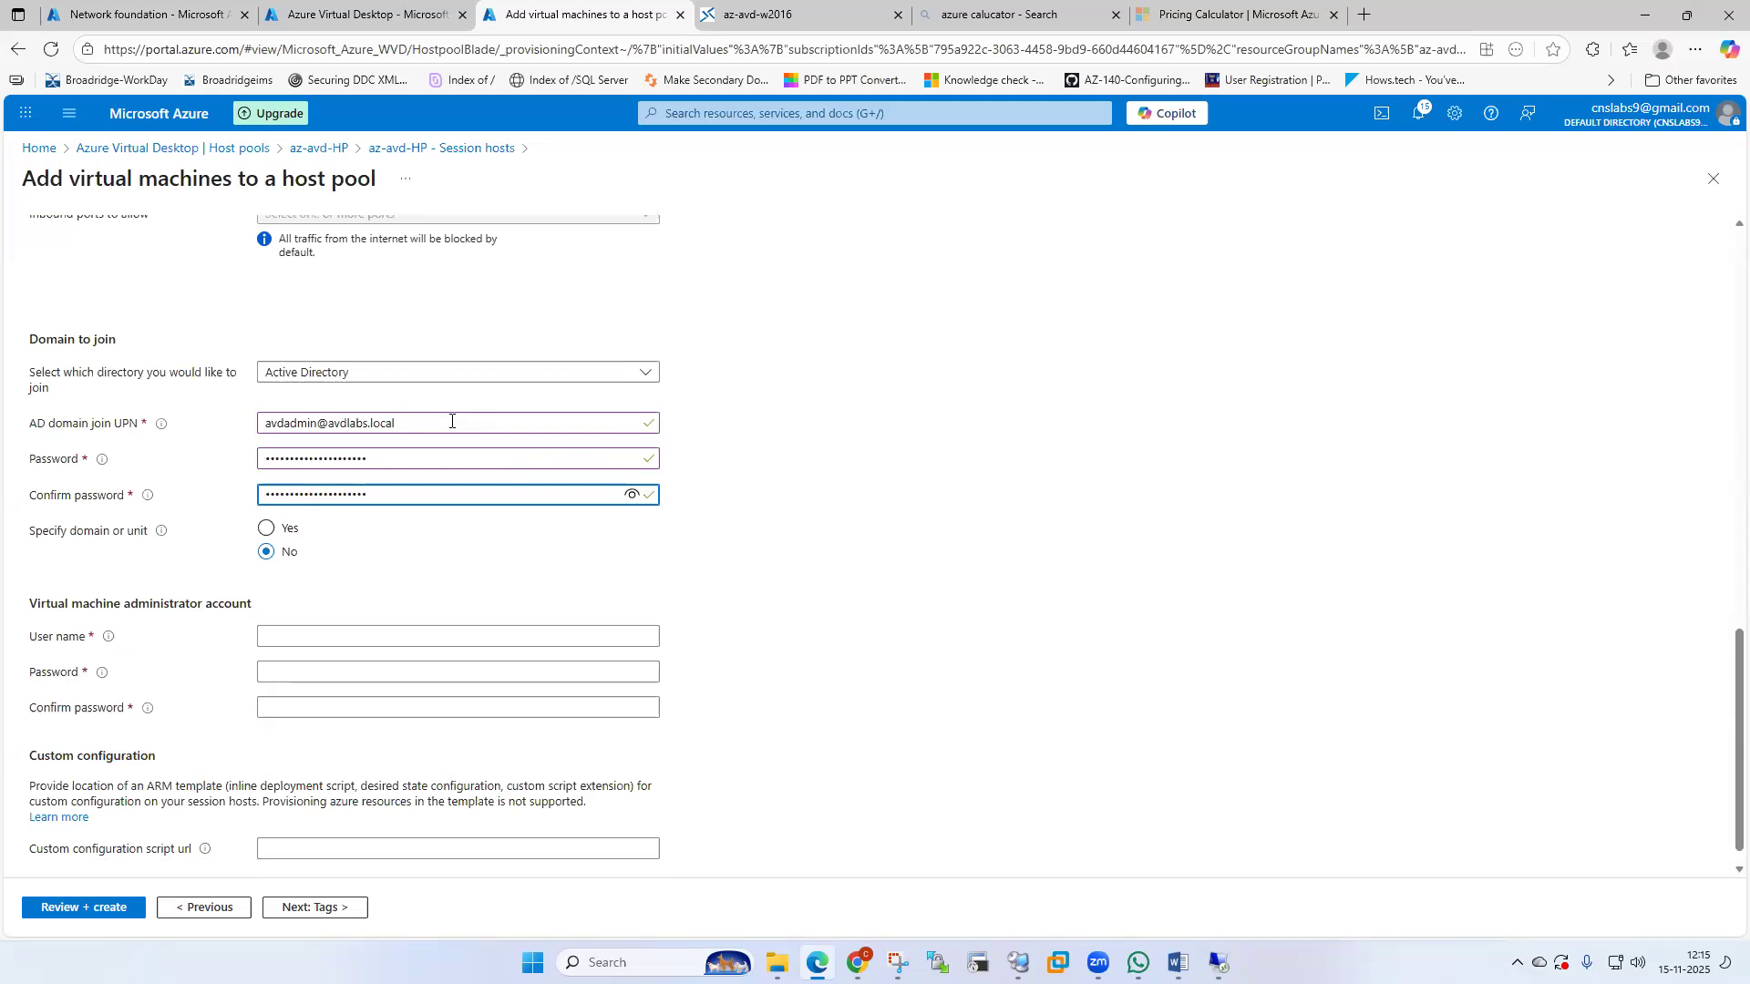
left_click(291, 530)
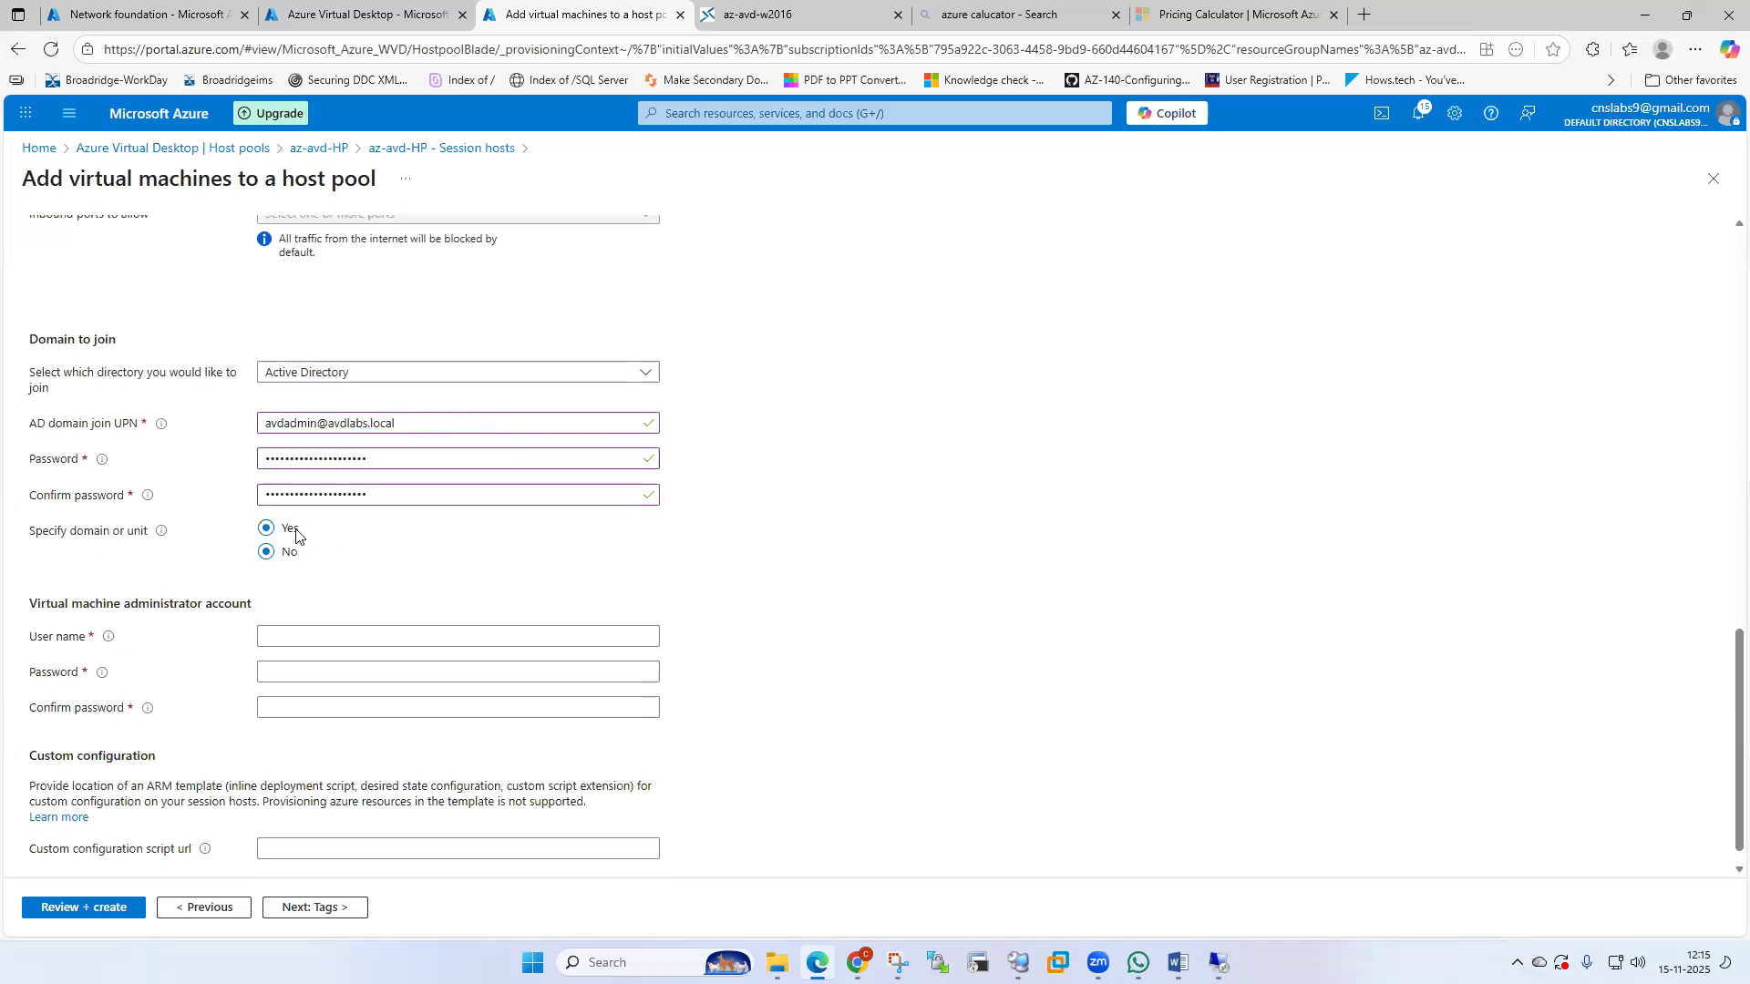
Join hosts to domain avdlabs in OU=AVDUSers,DC=AVDLABS,DC=Local, pasting the OU path from the guide.
left_click(304, 594)
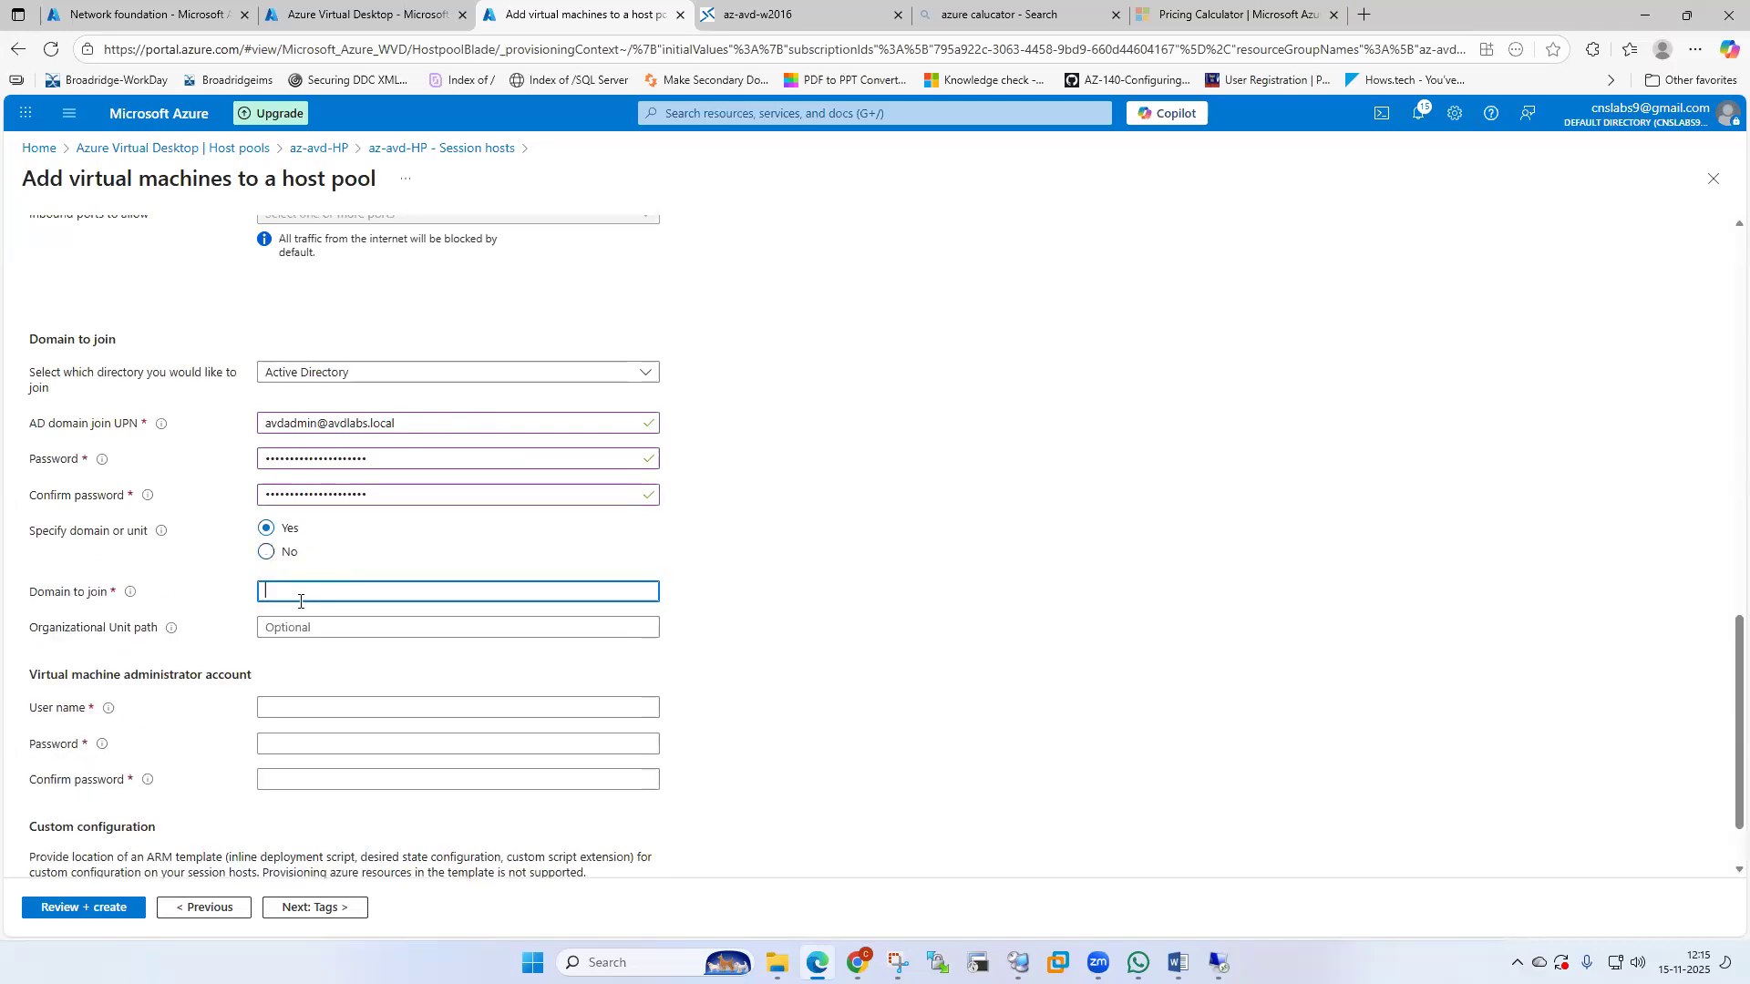
type("avdlabs")
key("alt+Tab")
triple_click(920, 873)
key("ctrl+c")
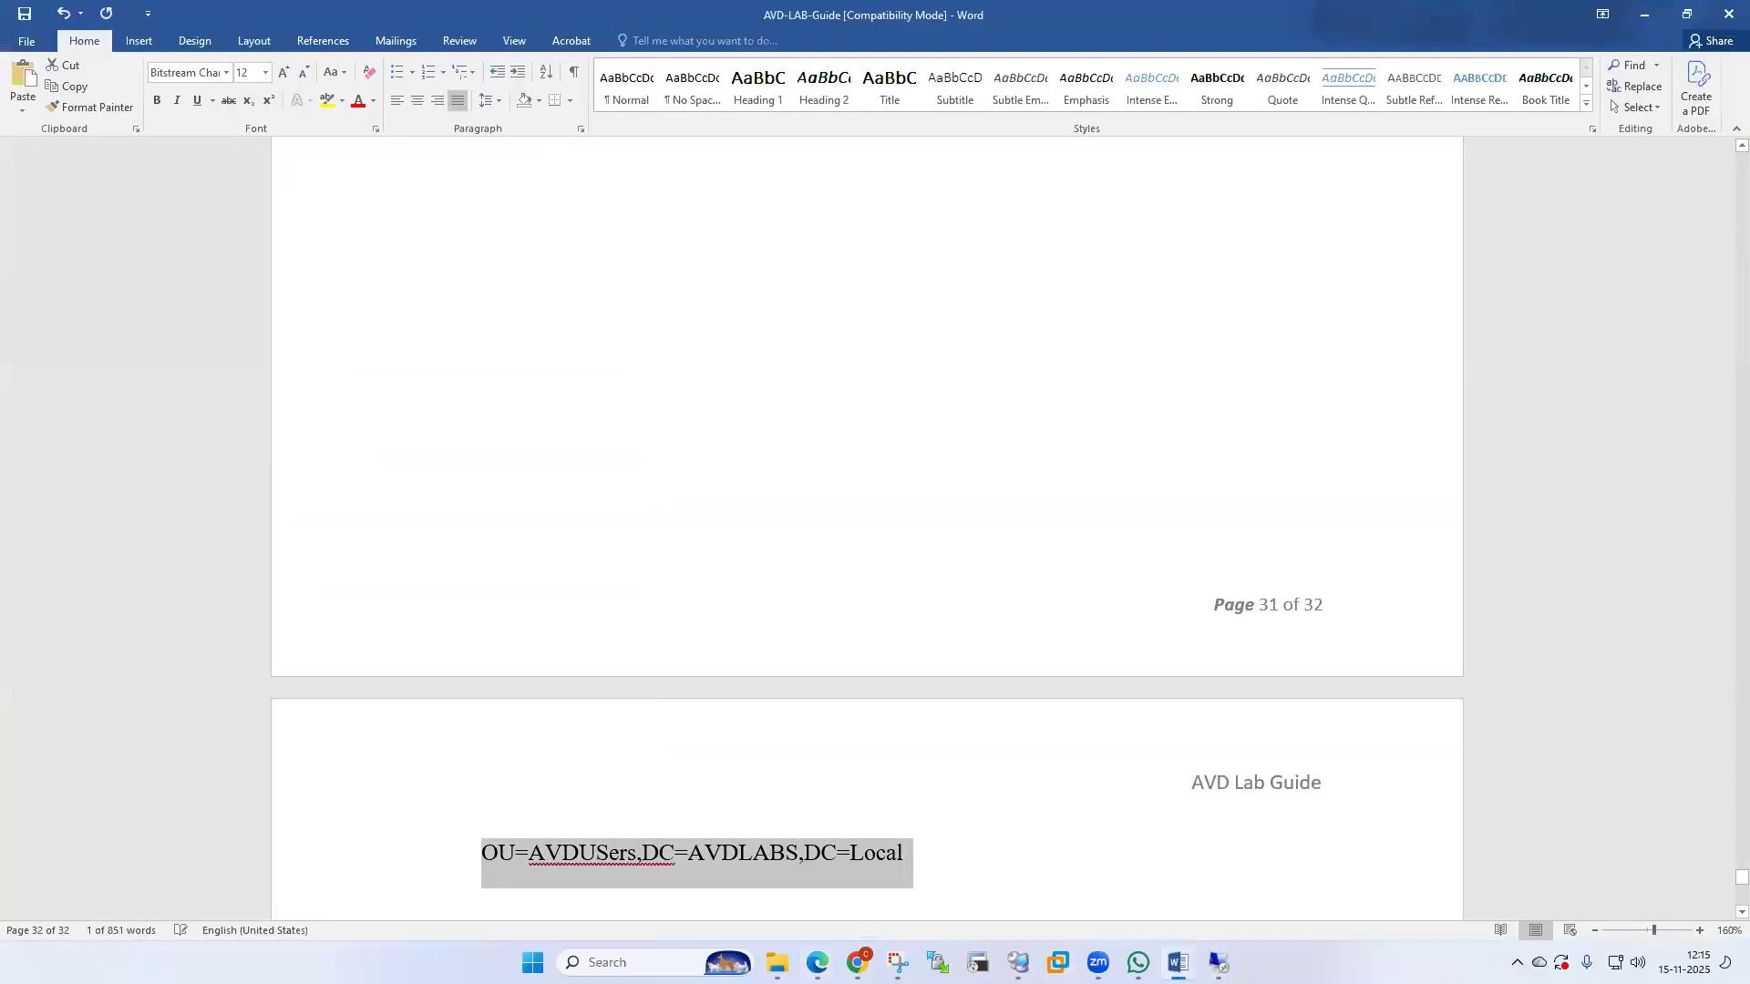
key("alt+Tab")
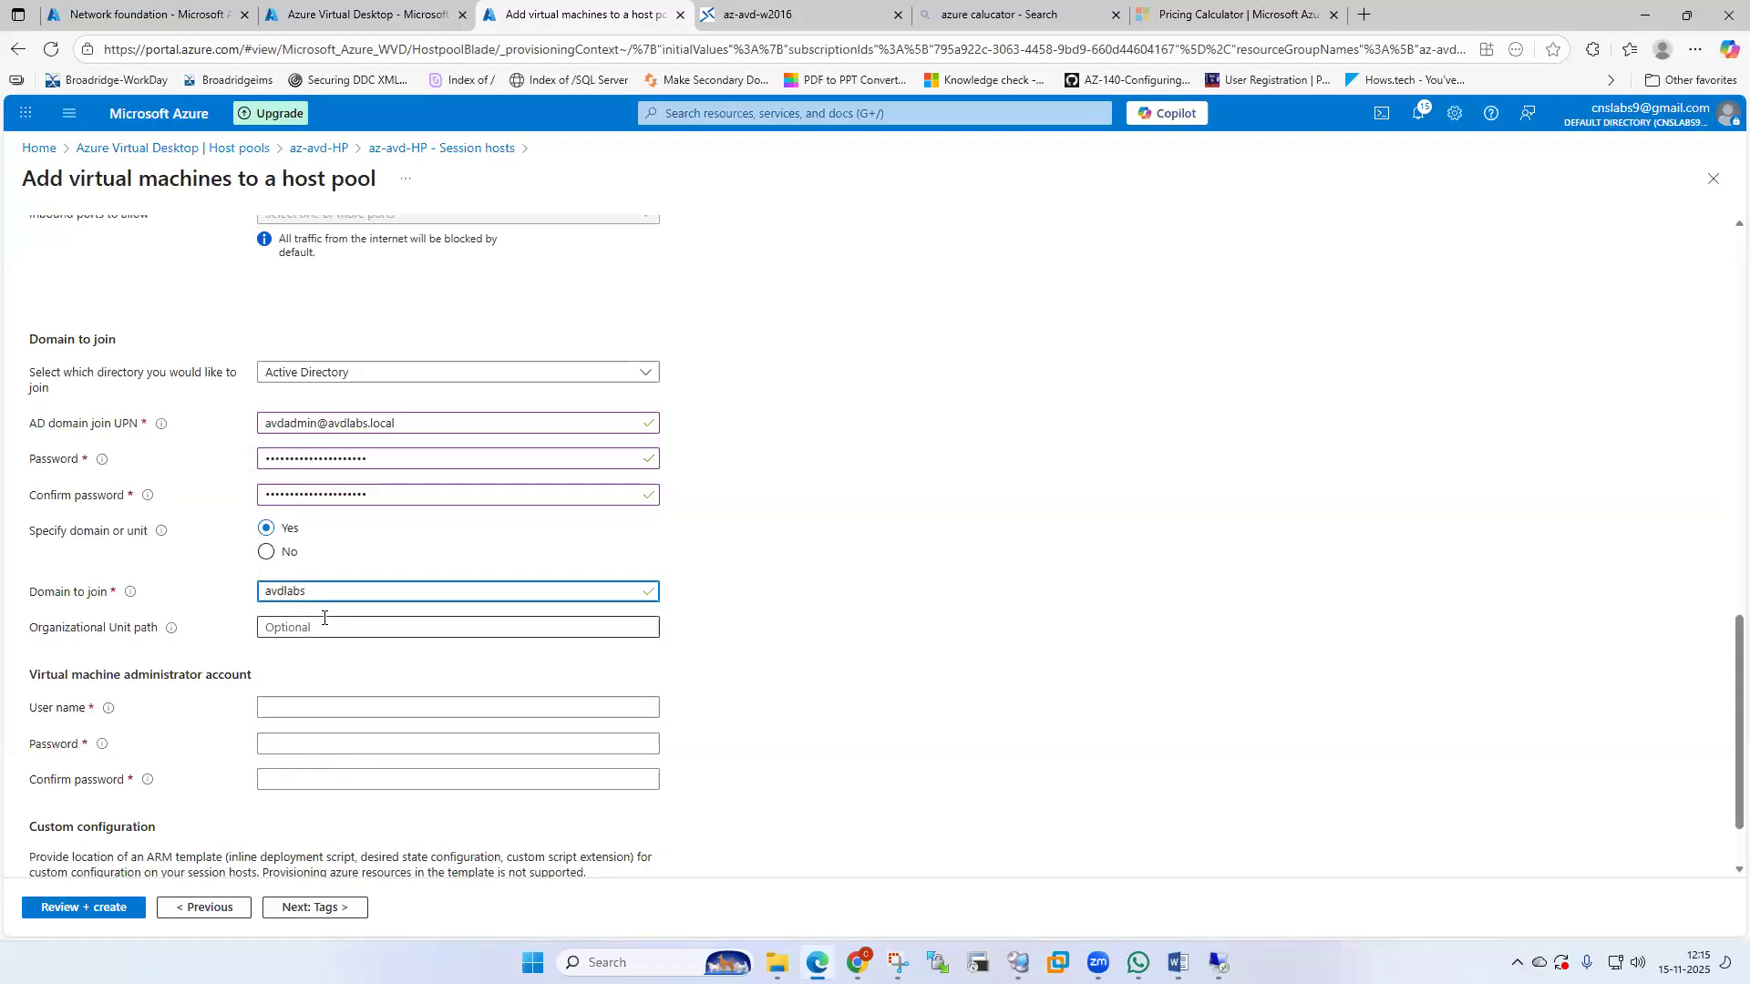
left_click(325, 626)
key("ctrl+v")
Fill in the VM administrator user name, password and matching confirm password.
left_click(332, 708)
type("ad")
key("BackSpace")
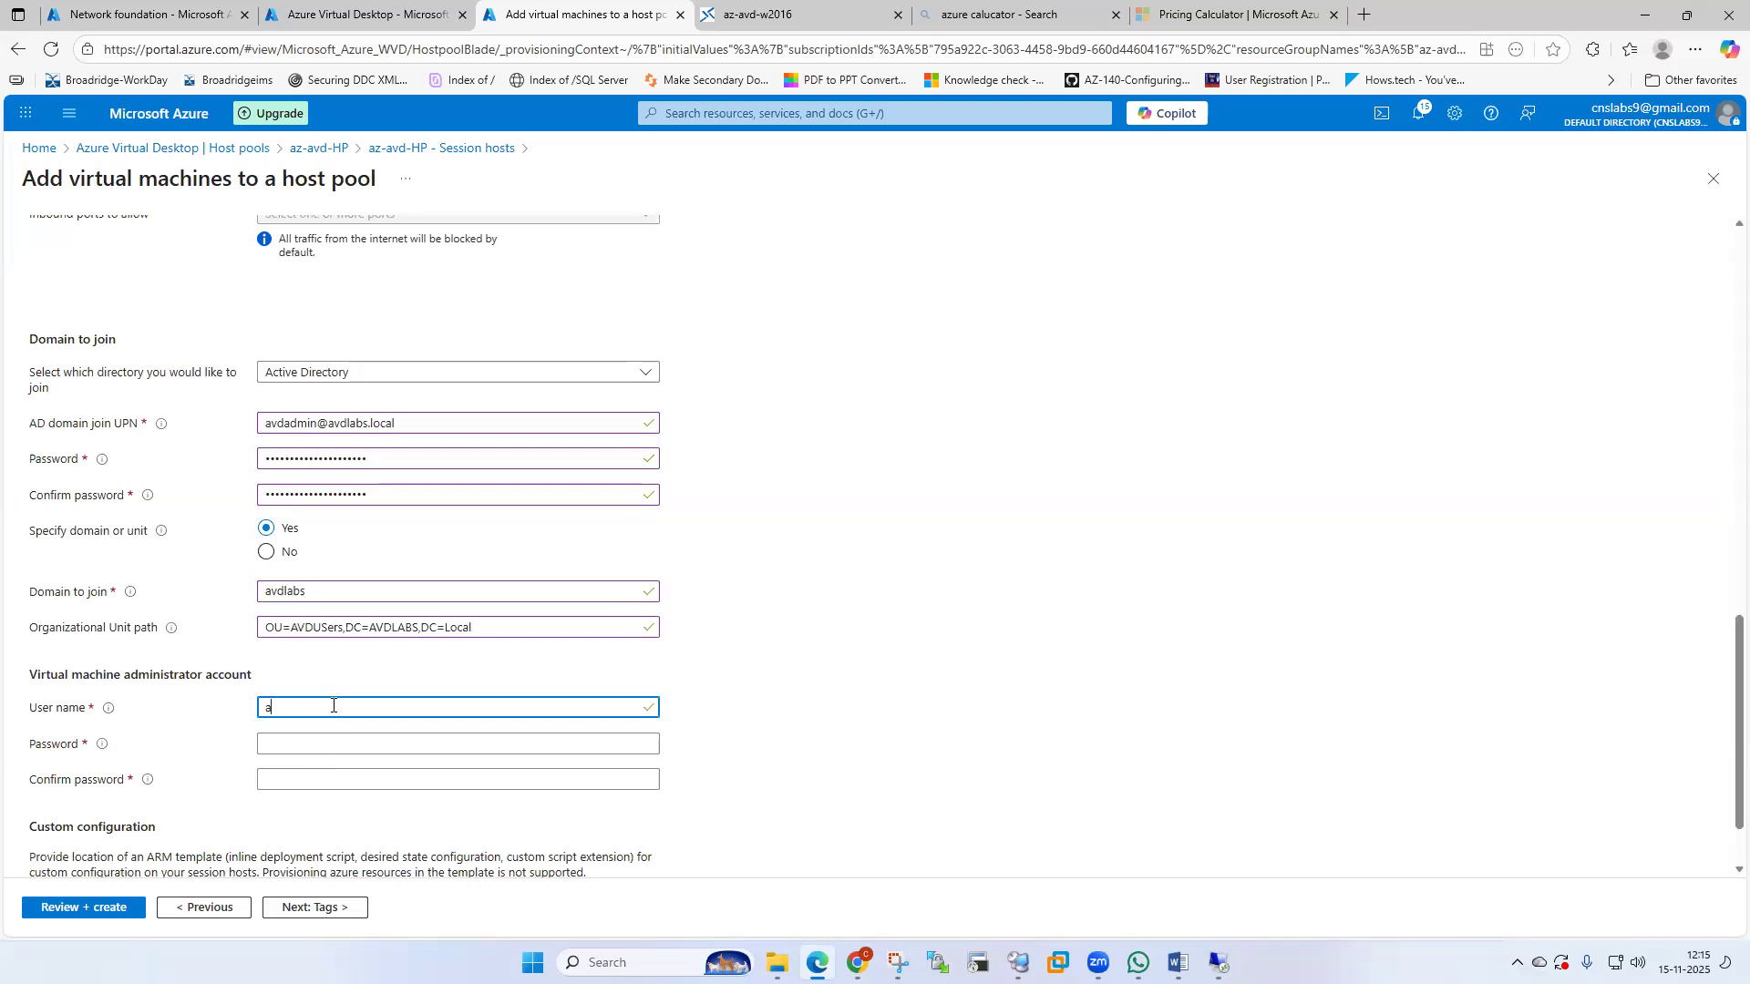
type("vdadmin1")
key("Tab")
type("******")
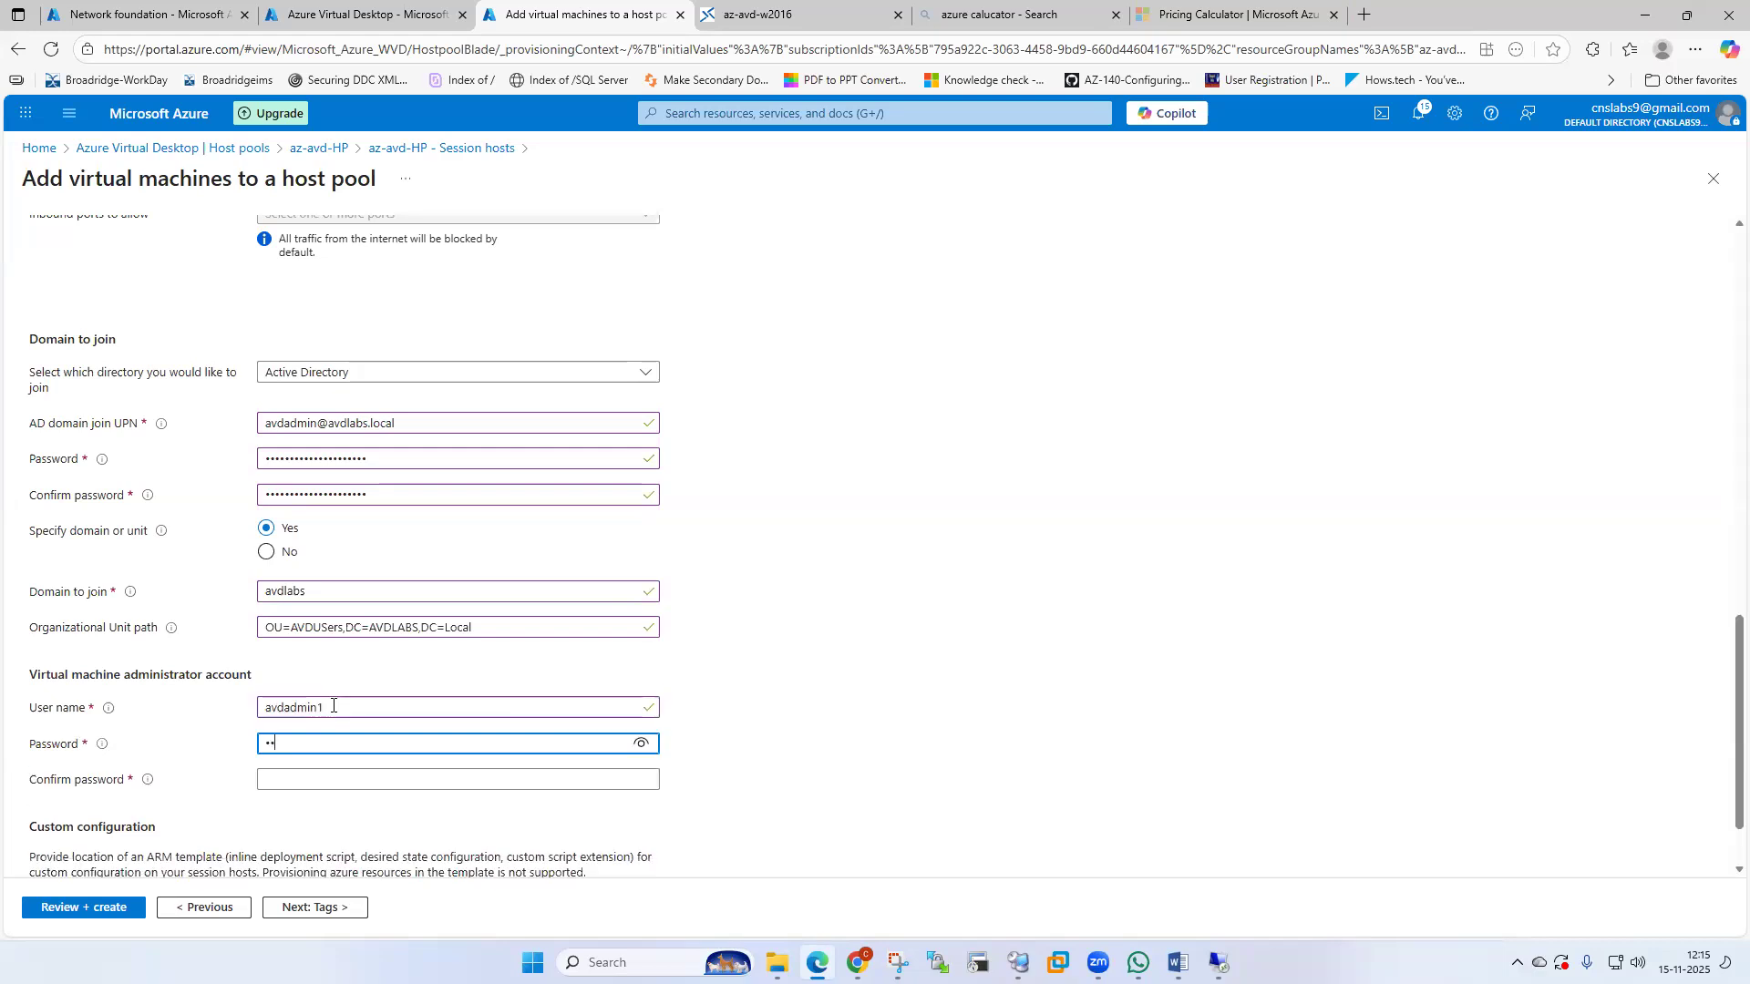
type("***************")
key("Tab")
type("*******")
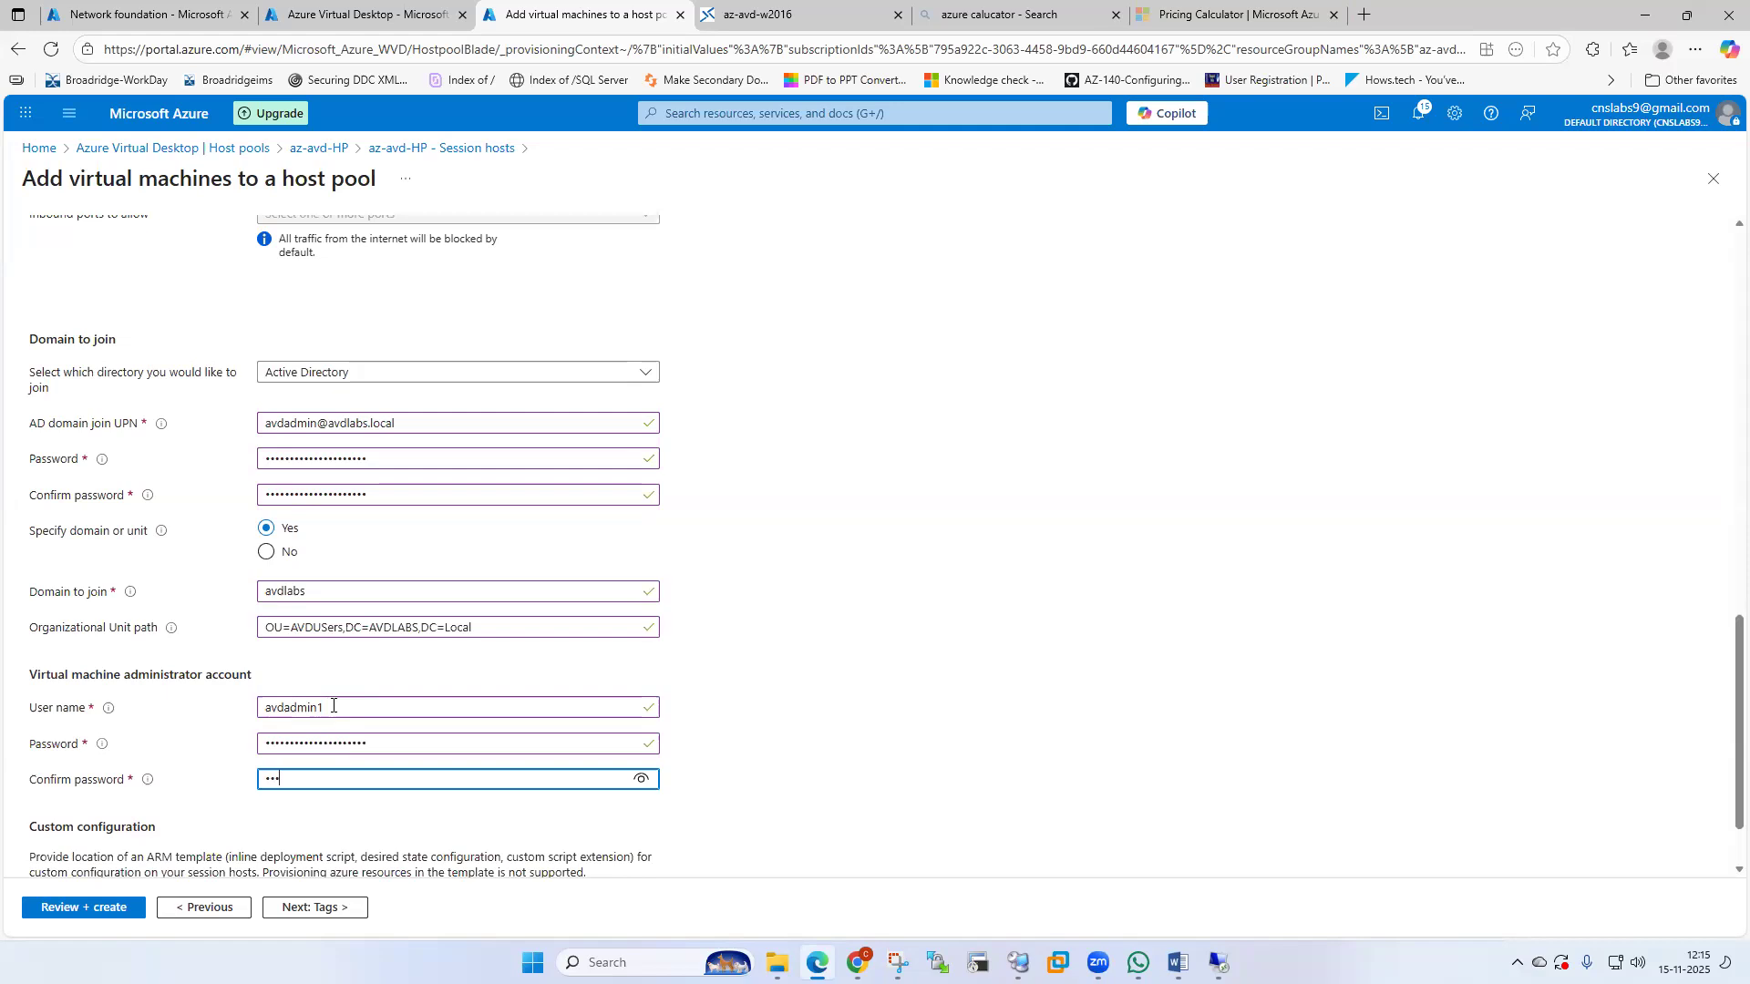
type("*******")
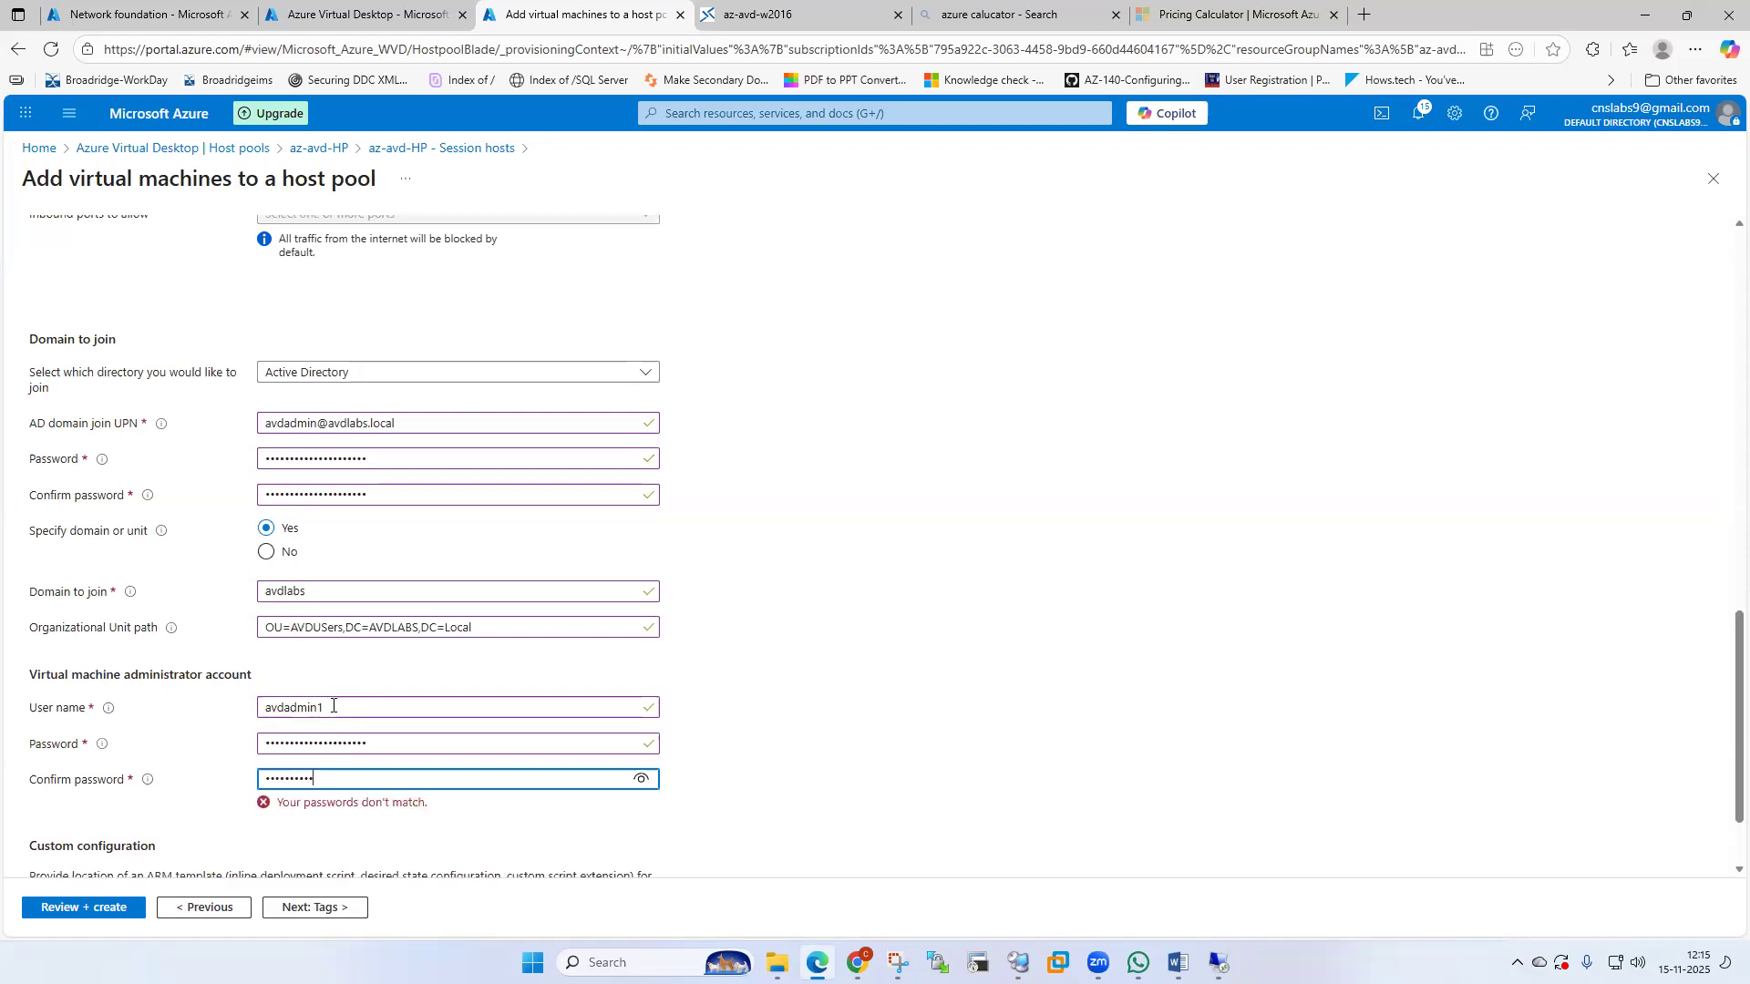
type("*******")
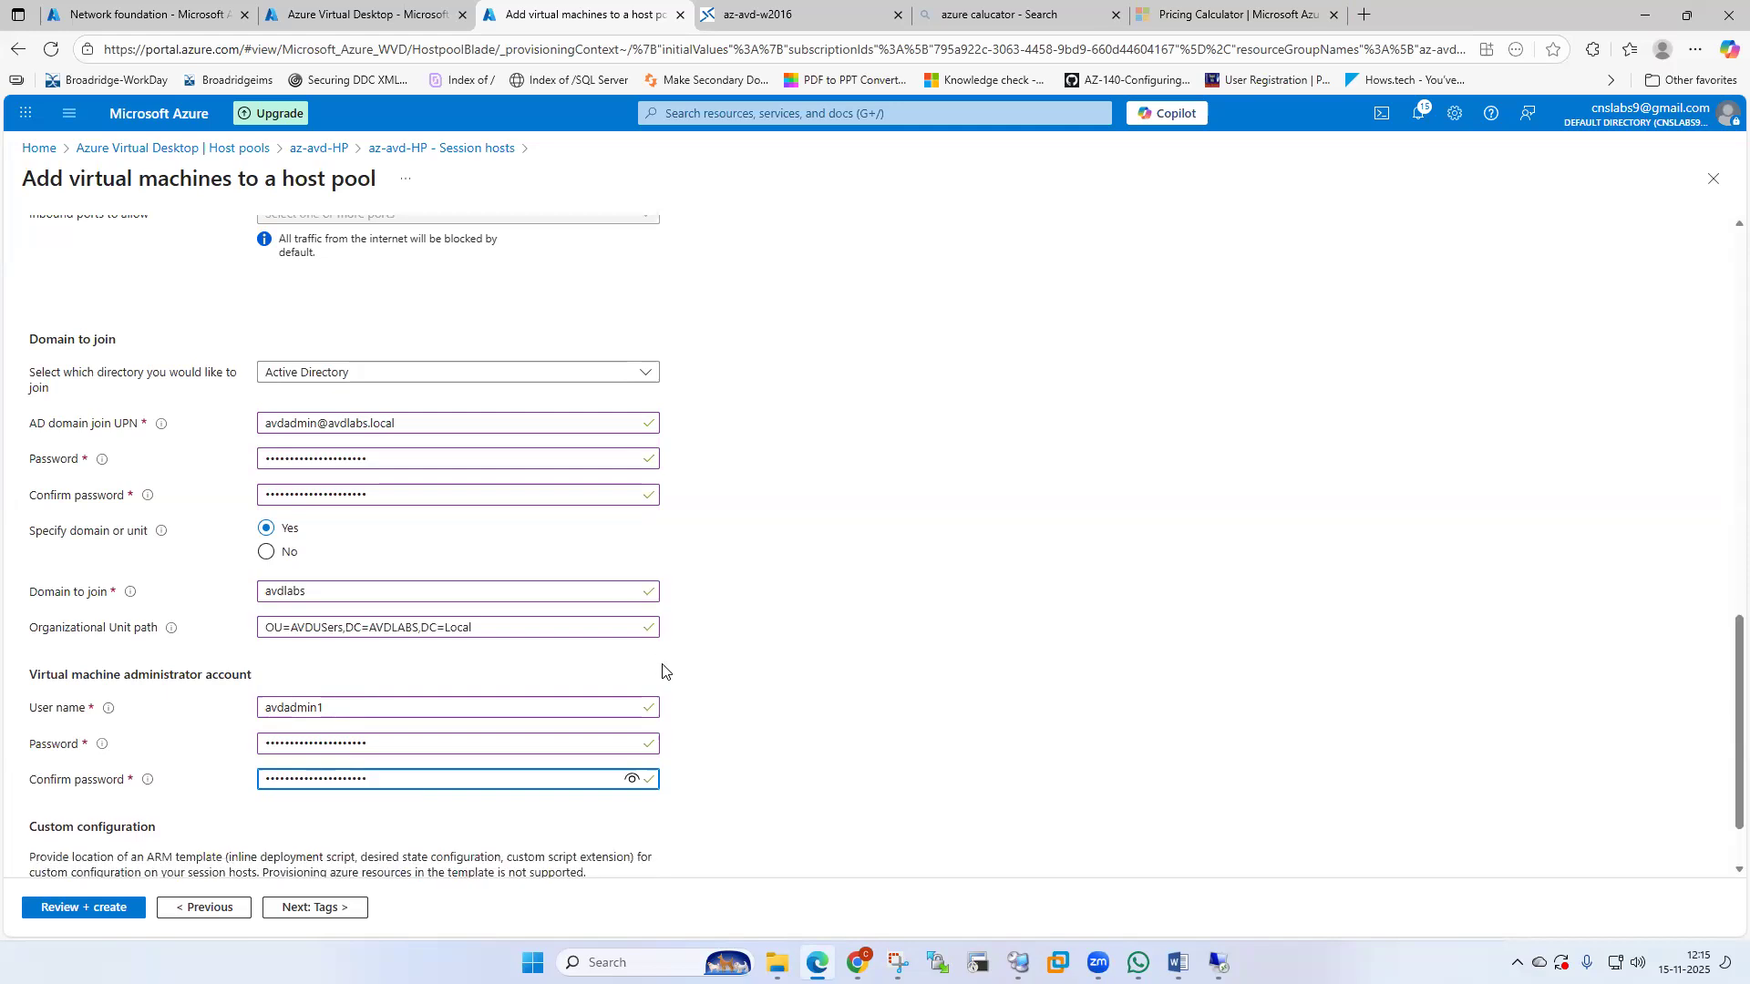
scroll(665, 672, "down", 1)
left_click(313, 905)
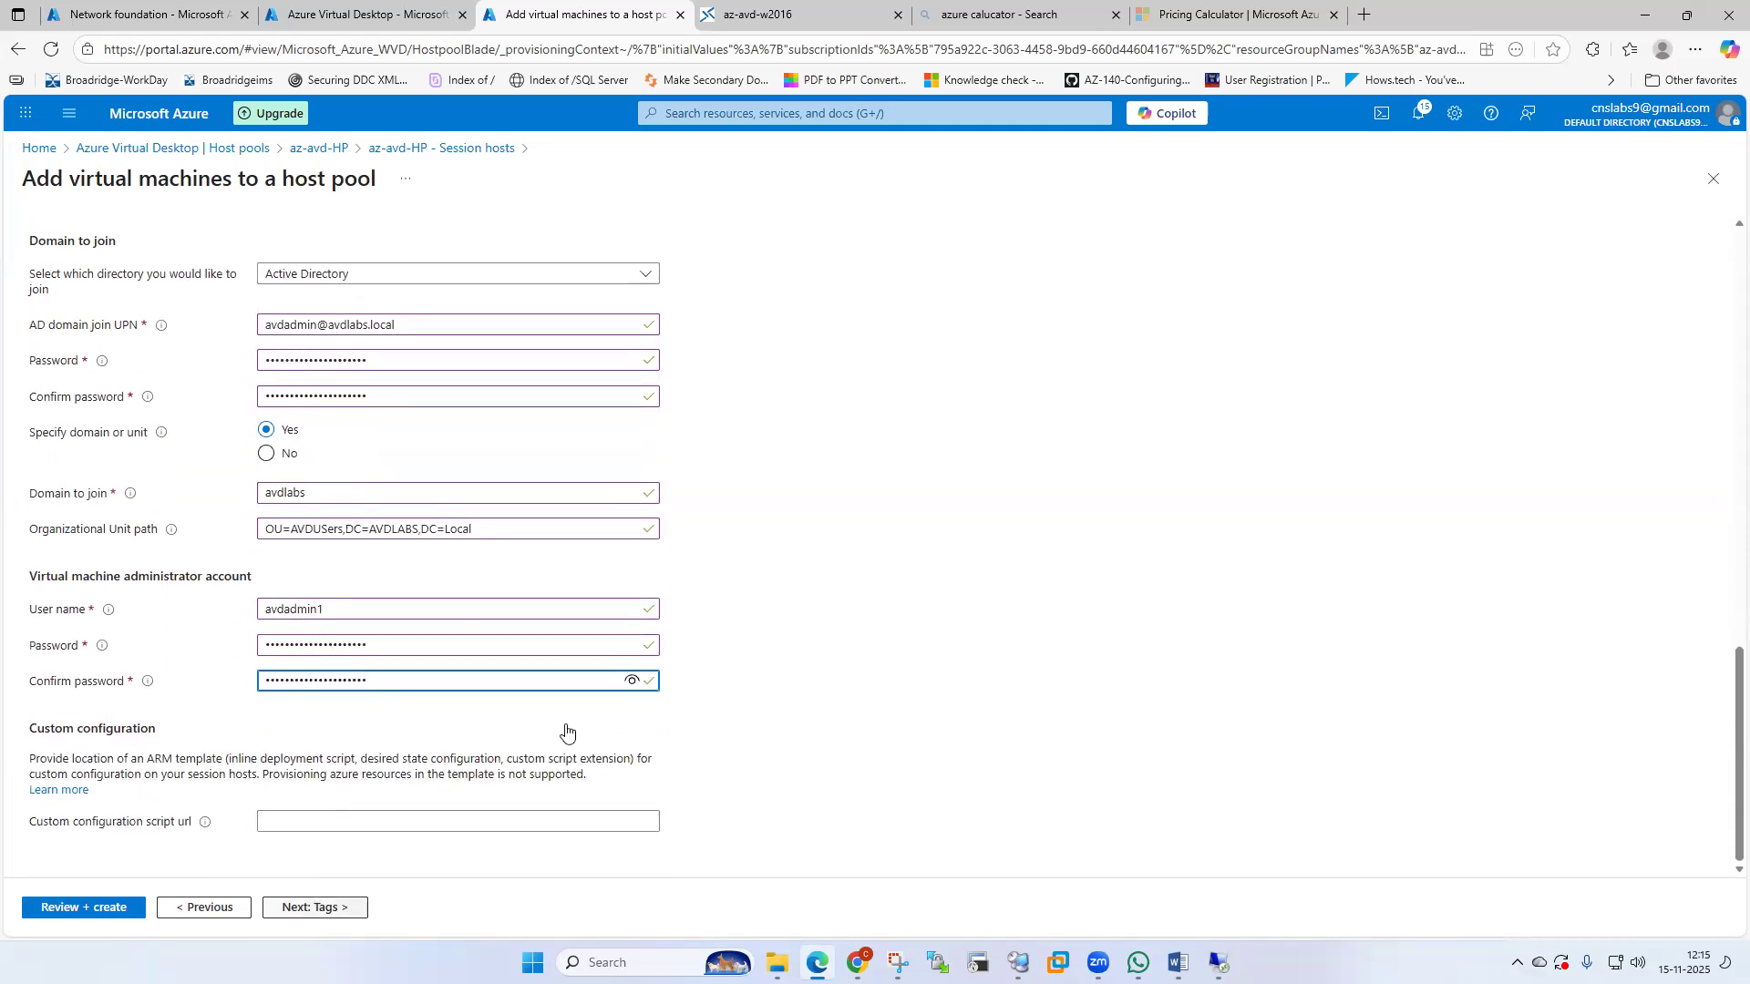
Run Review + create validation and scroll through the missing-parameters error summary.
left_click(296, 907)
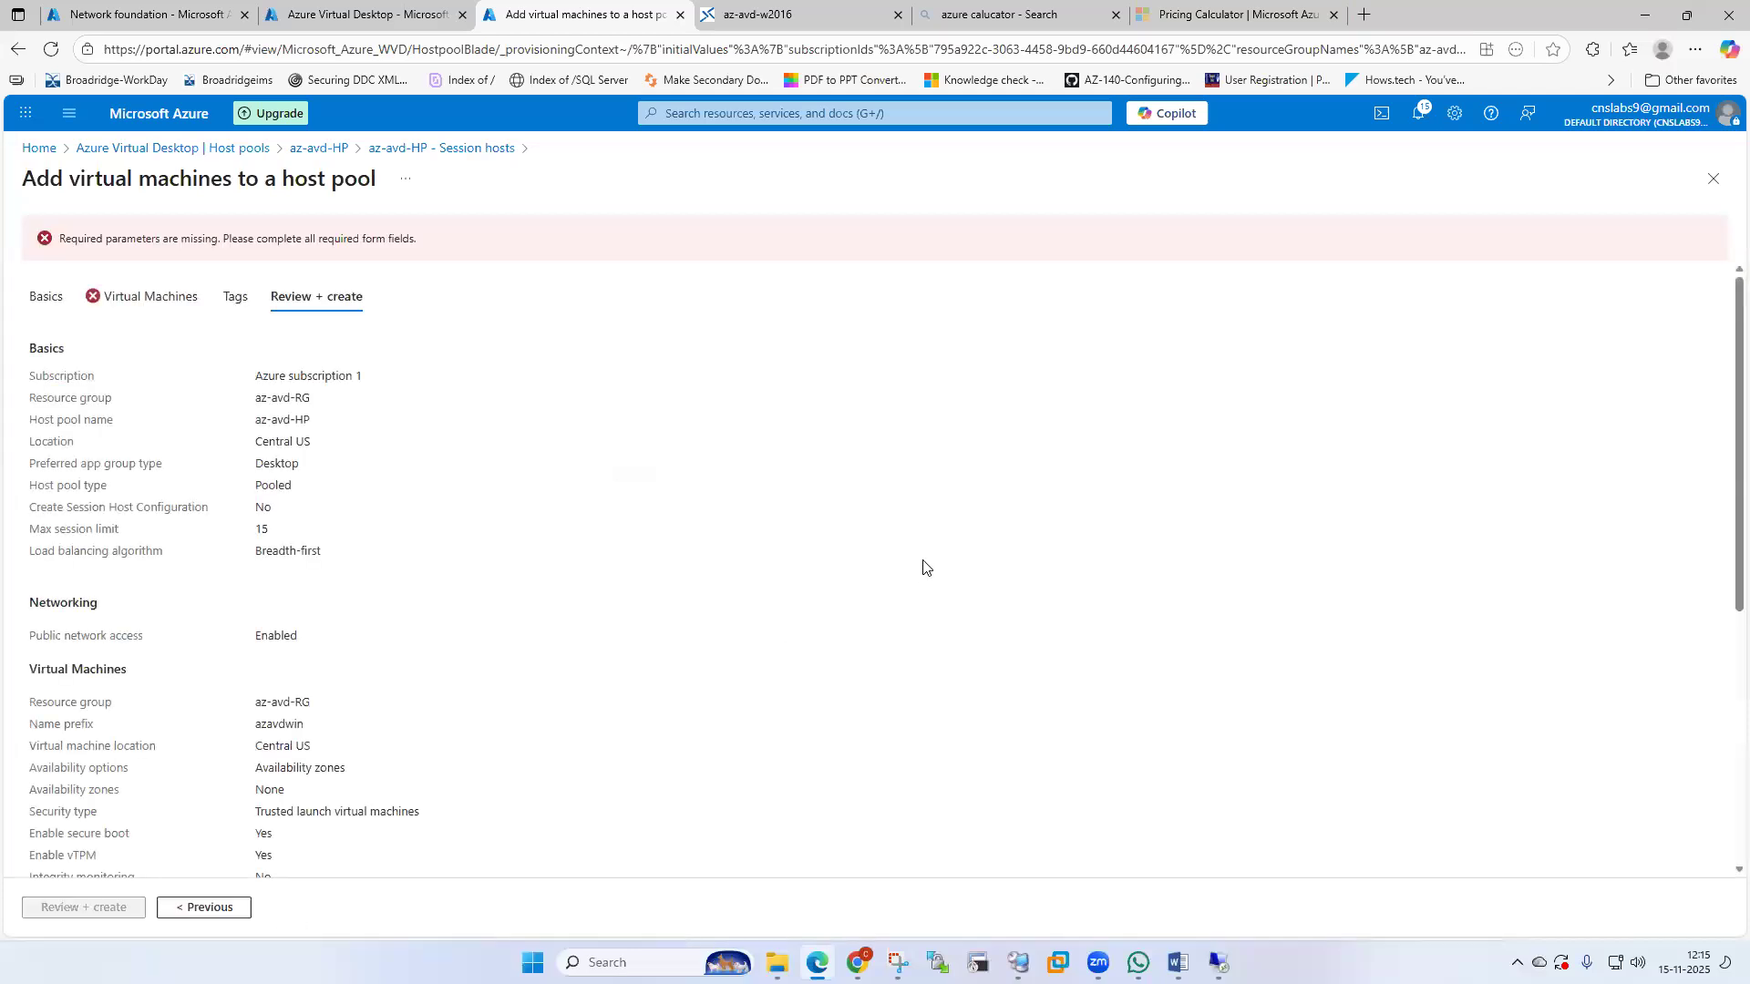
scroll(492, 443, "down", 5)
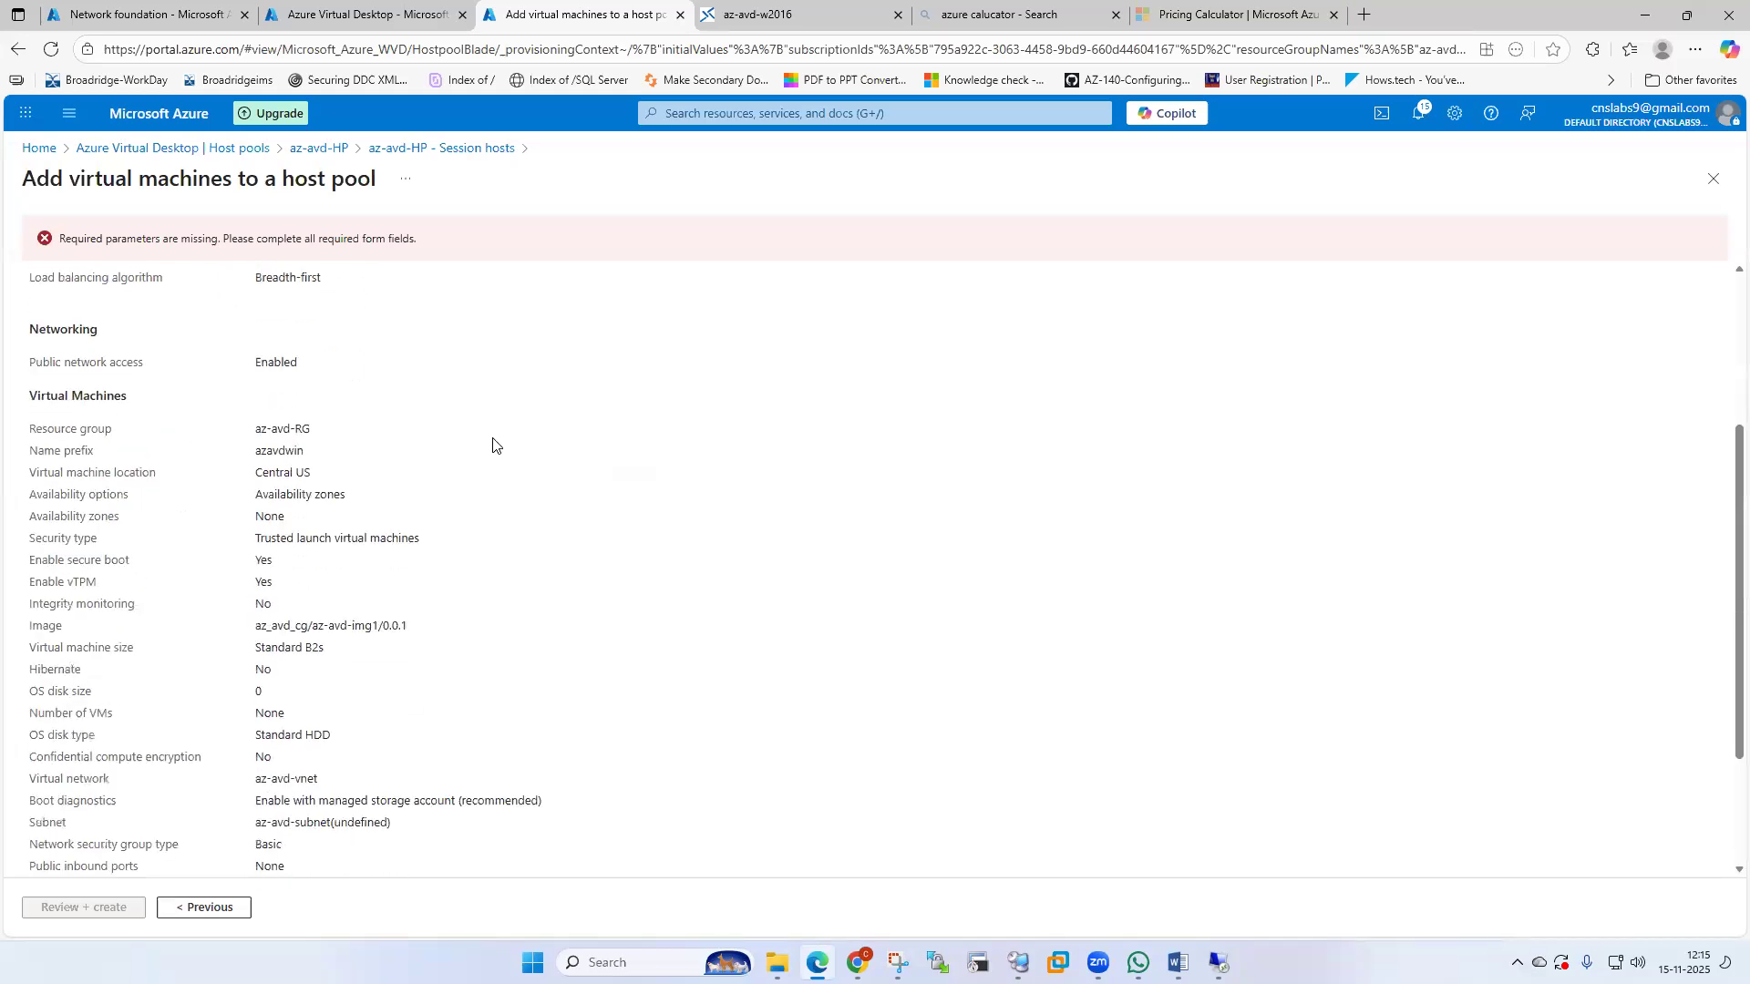
scroll(536, 495, "up", 4)
scroll(535, 495, "up", 2)
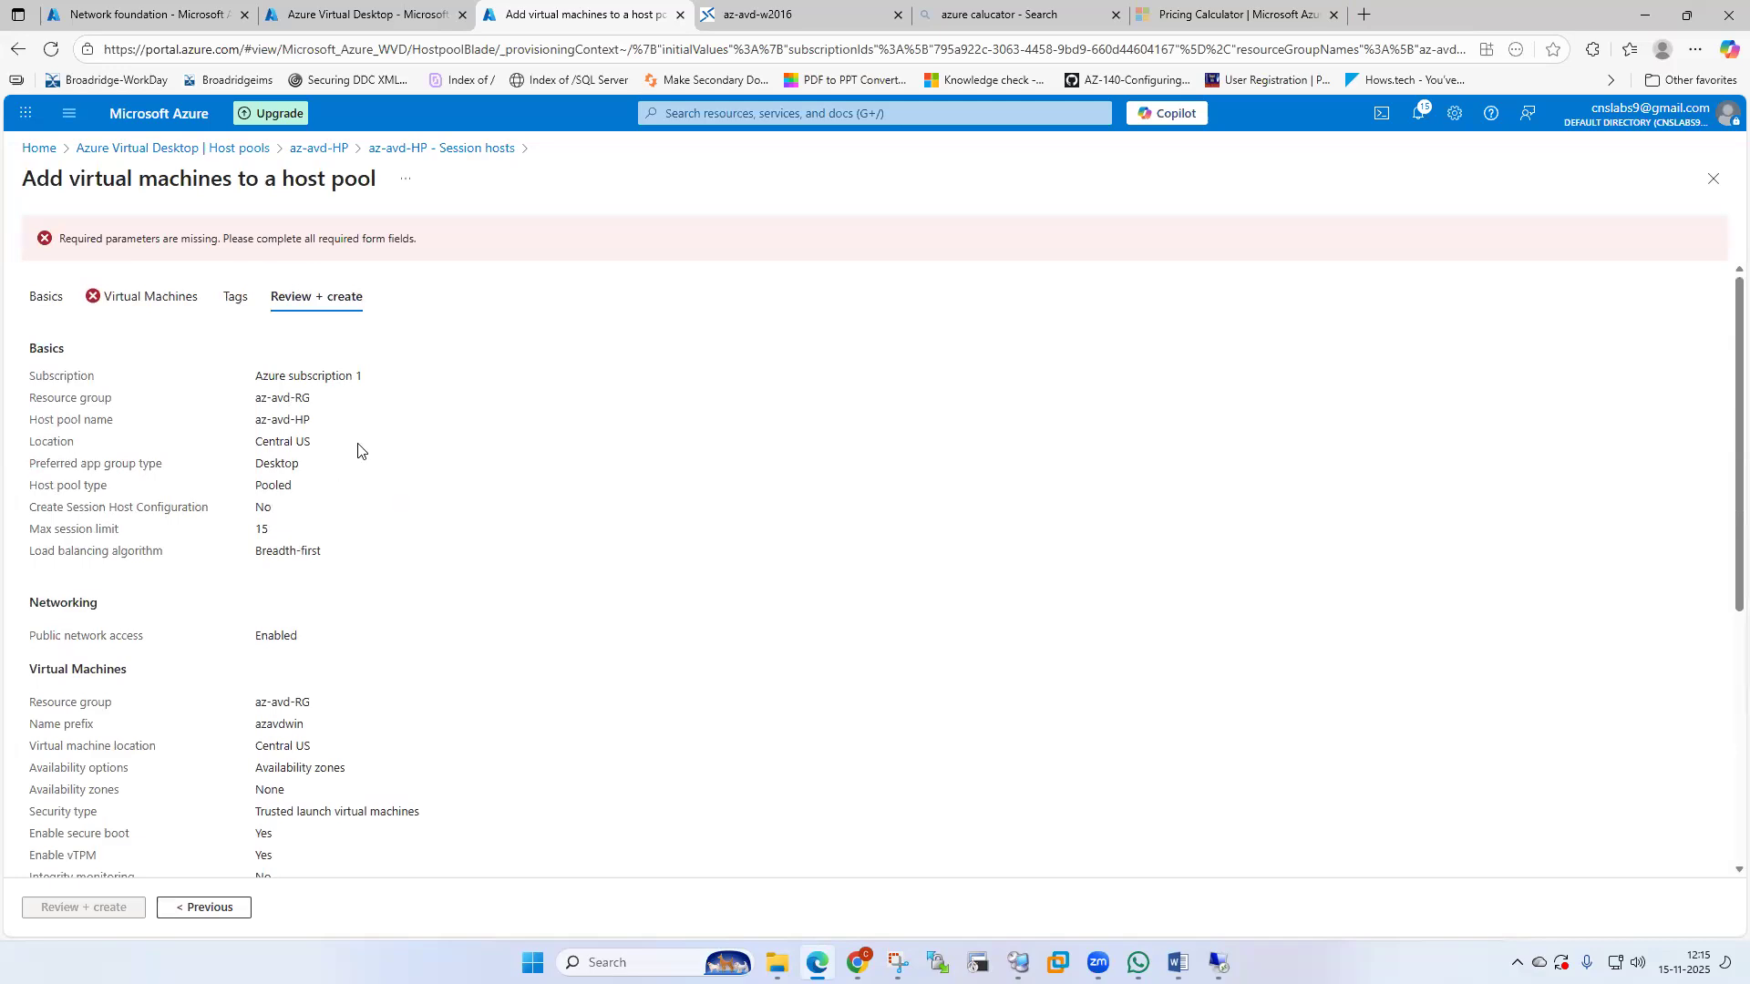
scroll(710, 669, "down", 1)
Return to the Virtual Machines step and set Availability options to No infrastructure redundancy required.
left_click(202, 908)
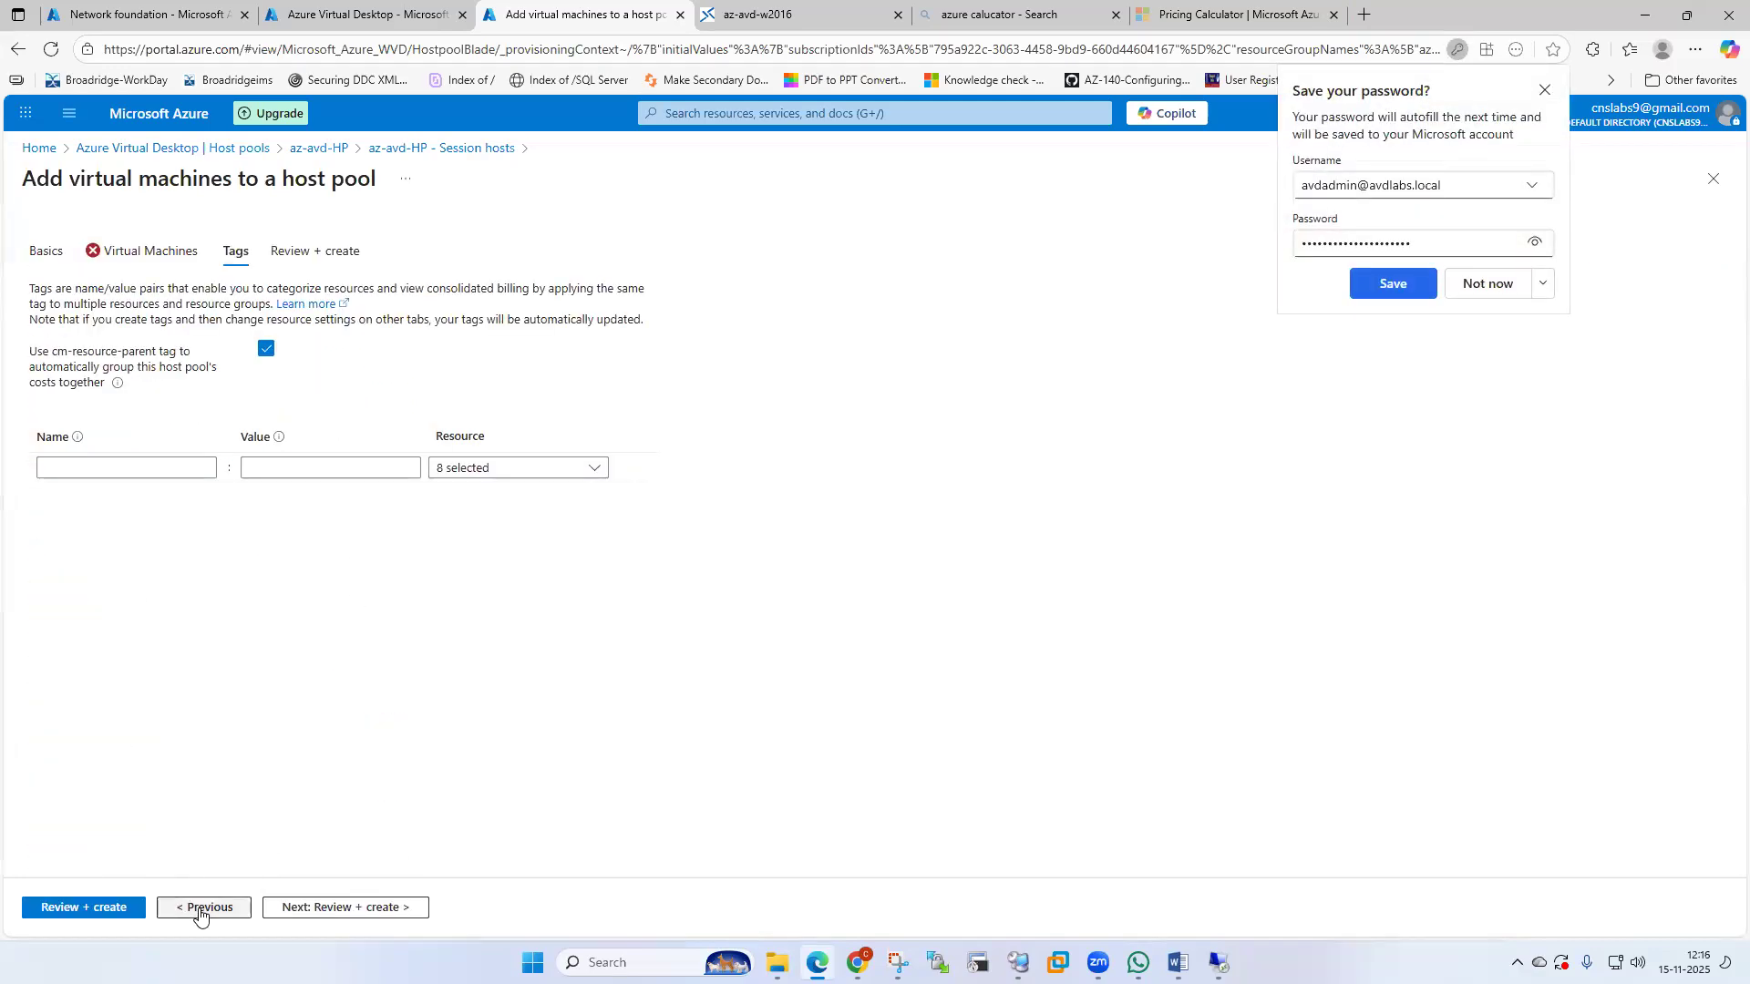
left_click(204, 908)
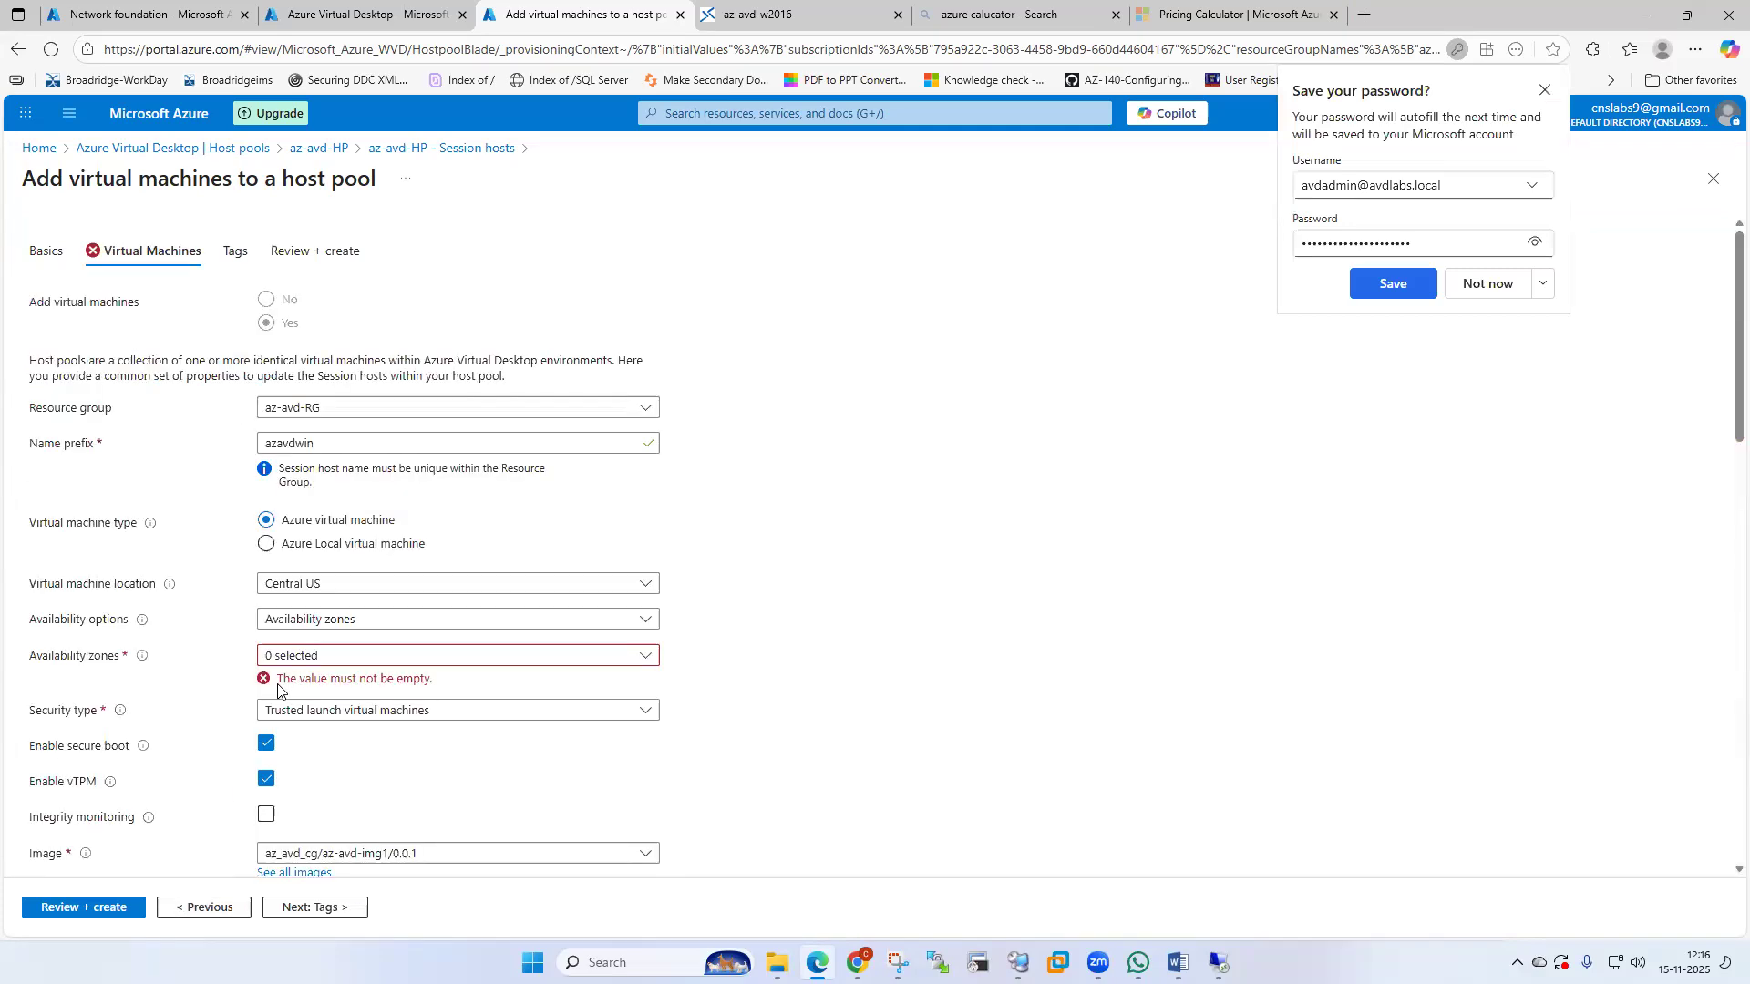
left_click(461, 657)
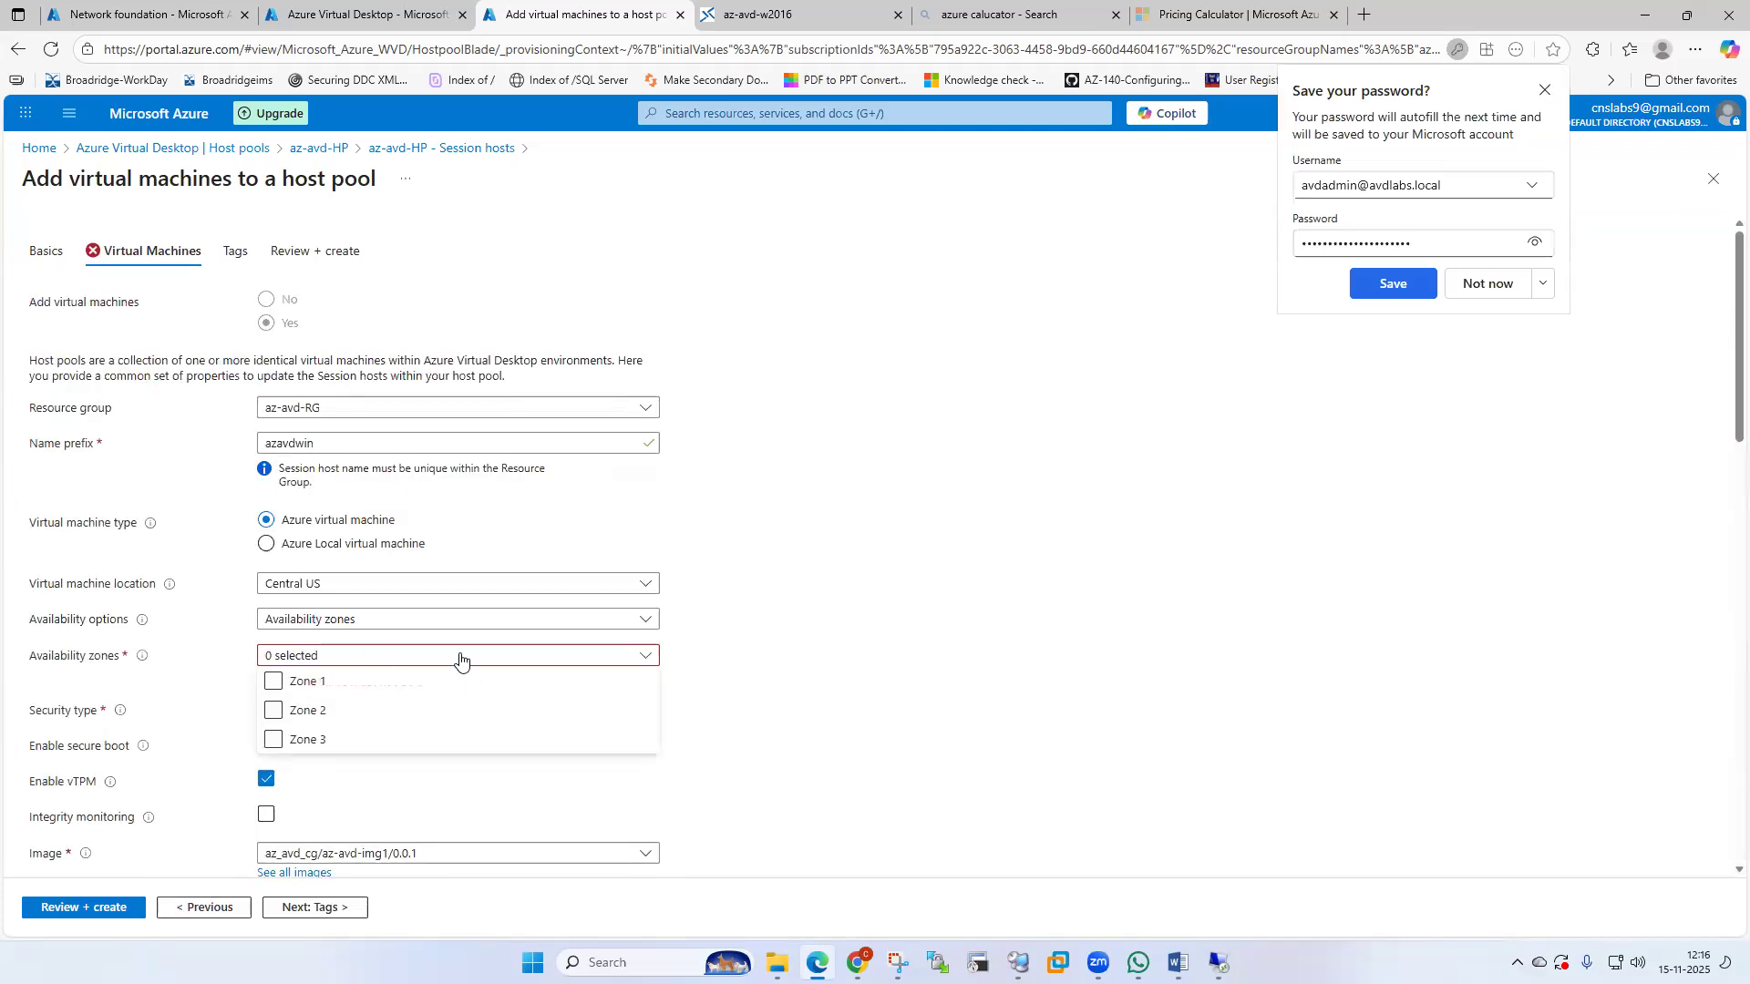
left_click(362, 620)
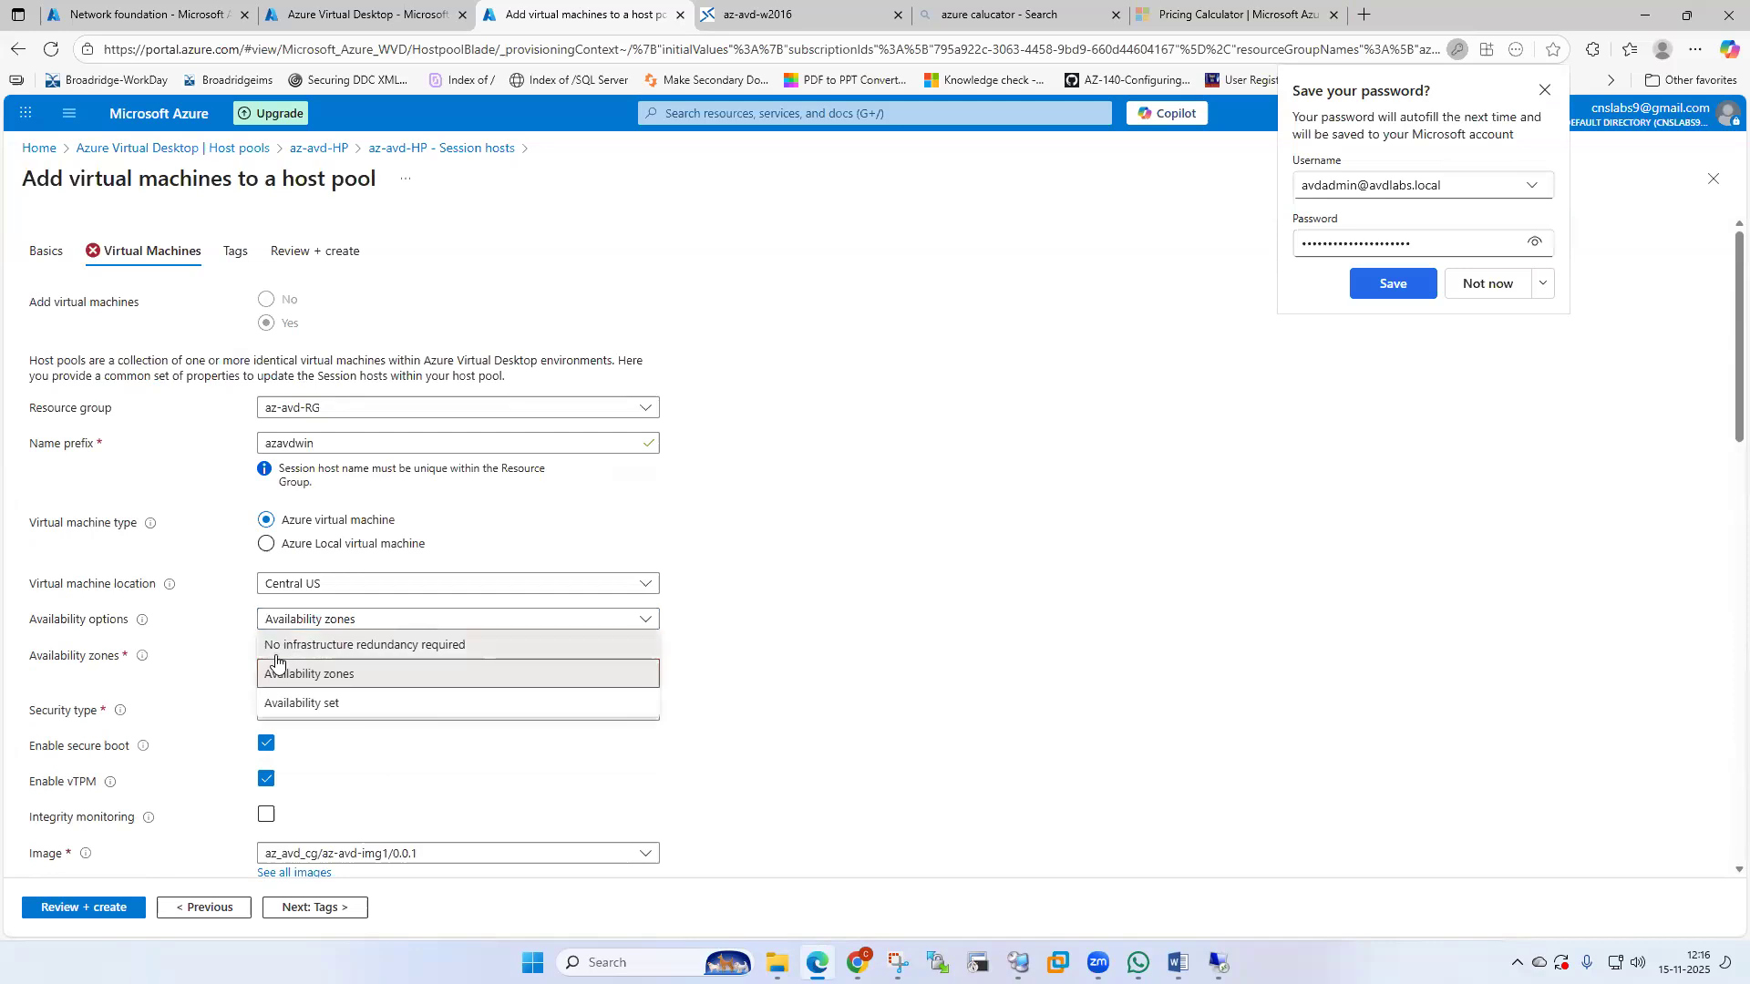
left_click(277, 660)
left_click(277, 660)
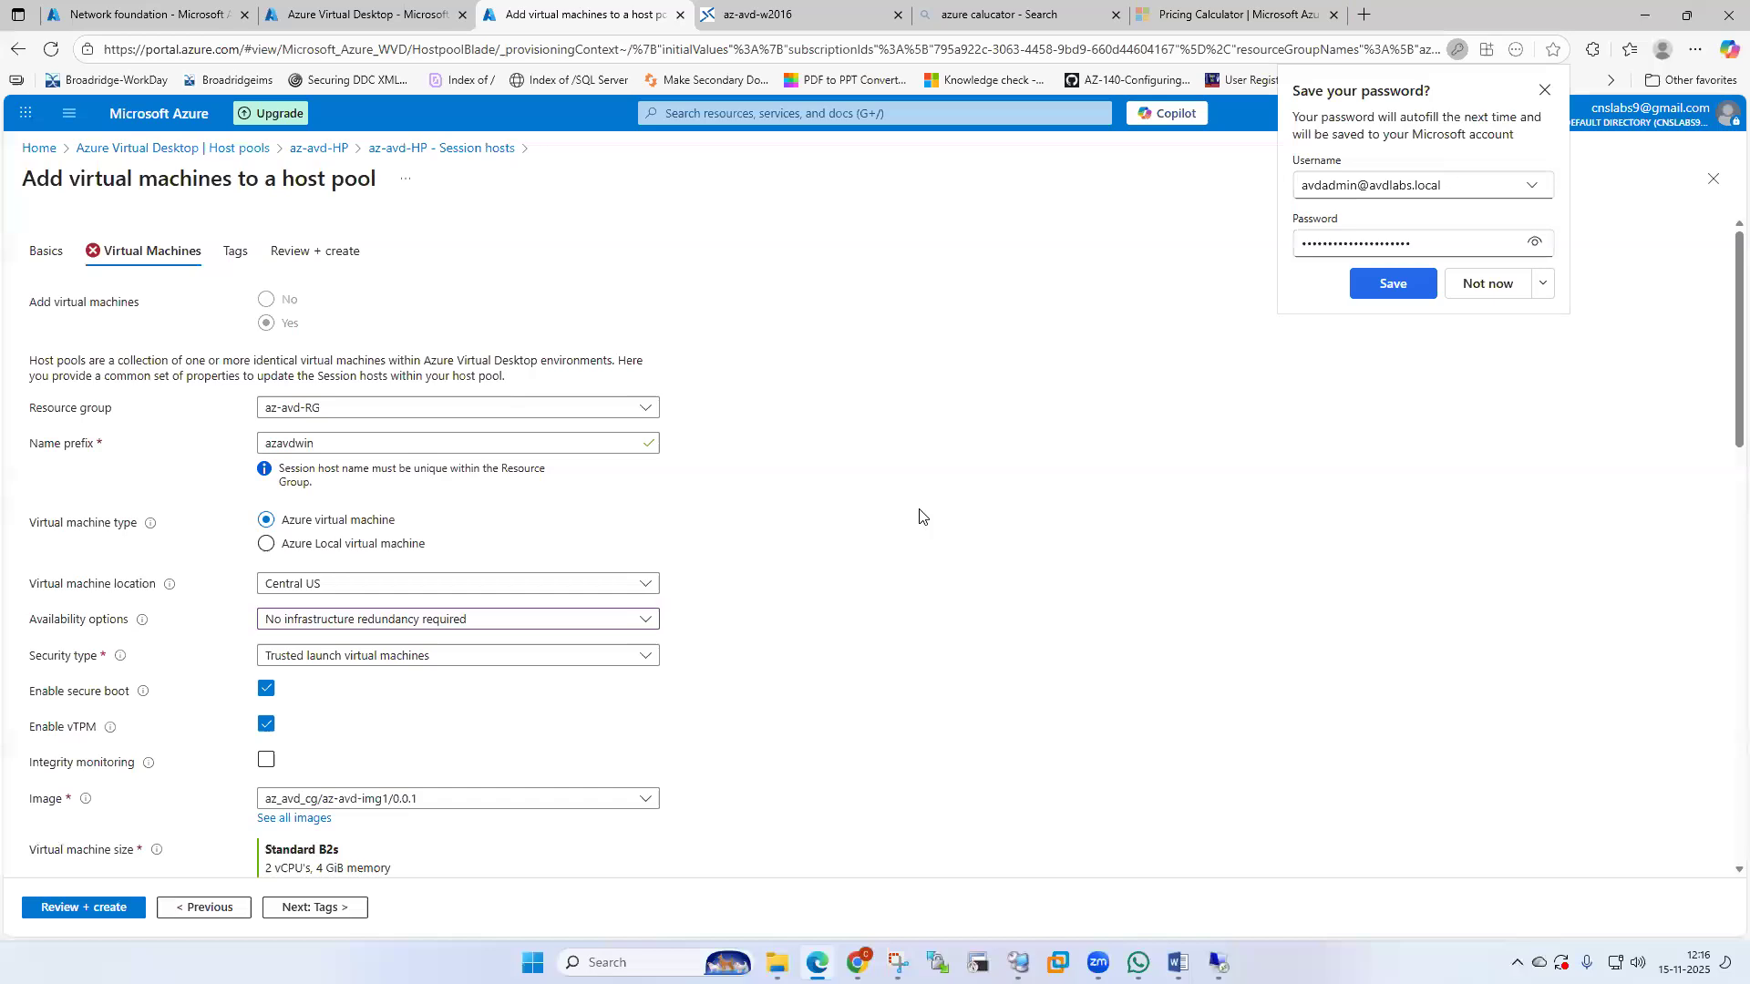
Dismiss the browser's save-password prompt and set Number of VMs to 1.
left_click(1463, 288)
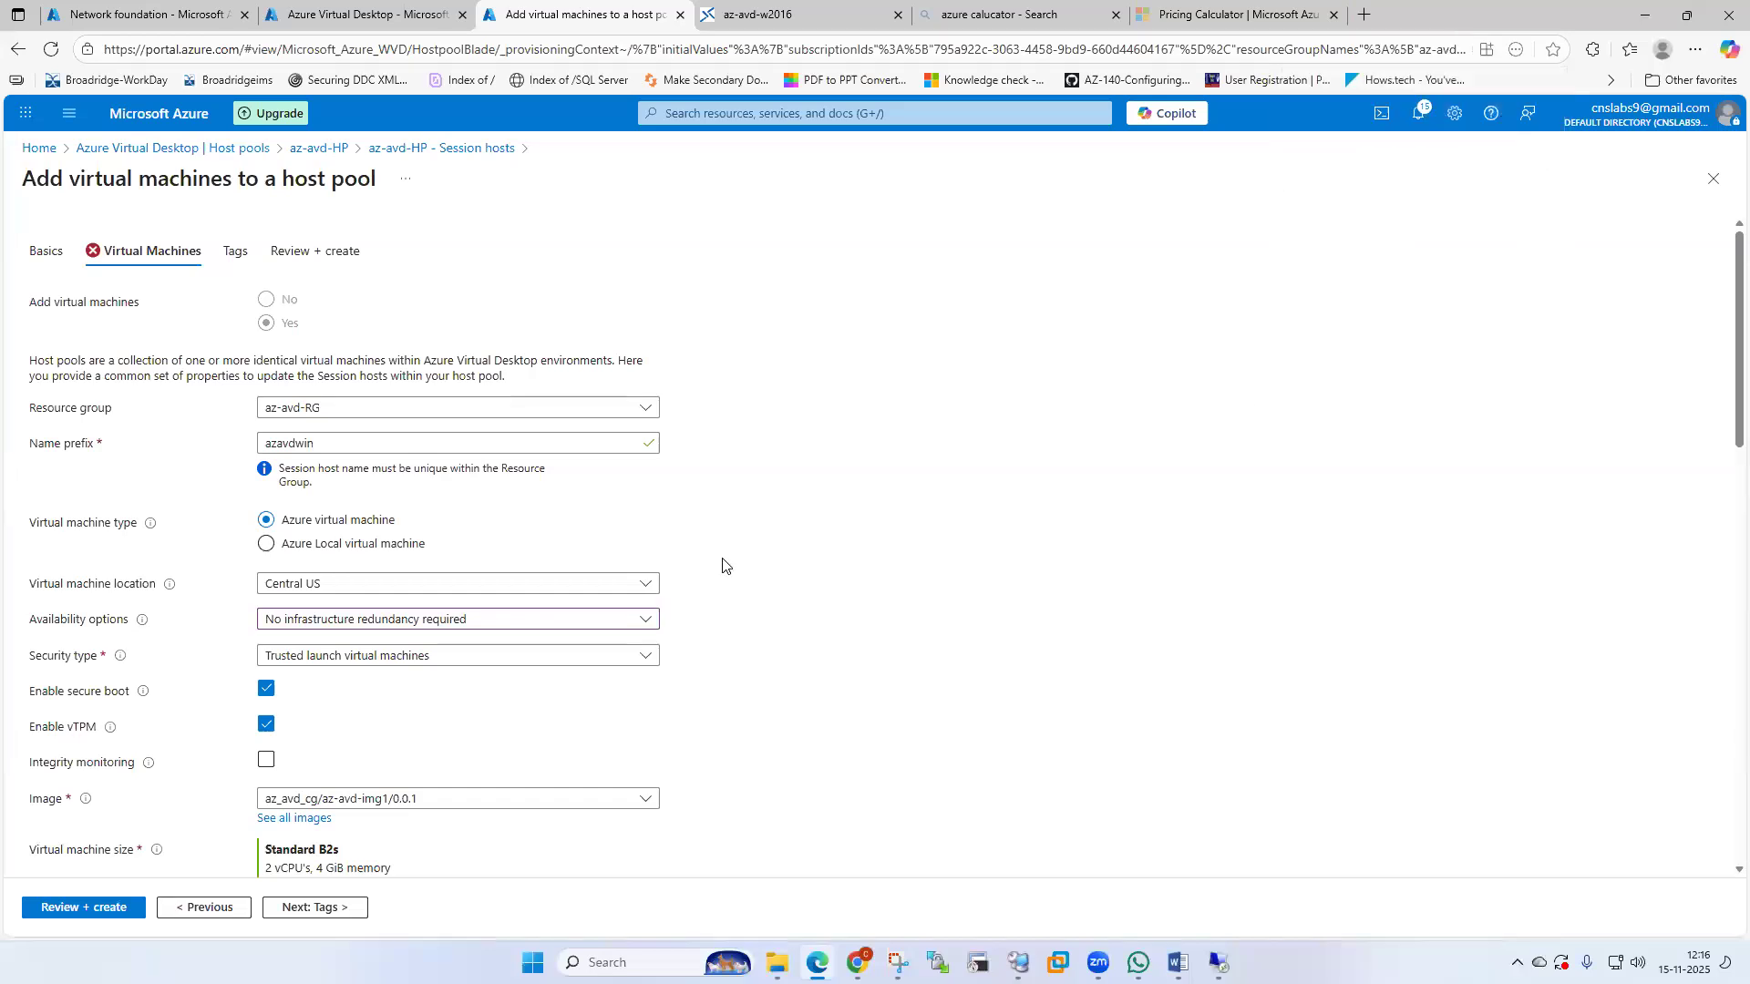
scroll(723, 561, "down", 2)
scroll(722, 565, "down", 3)
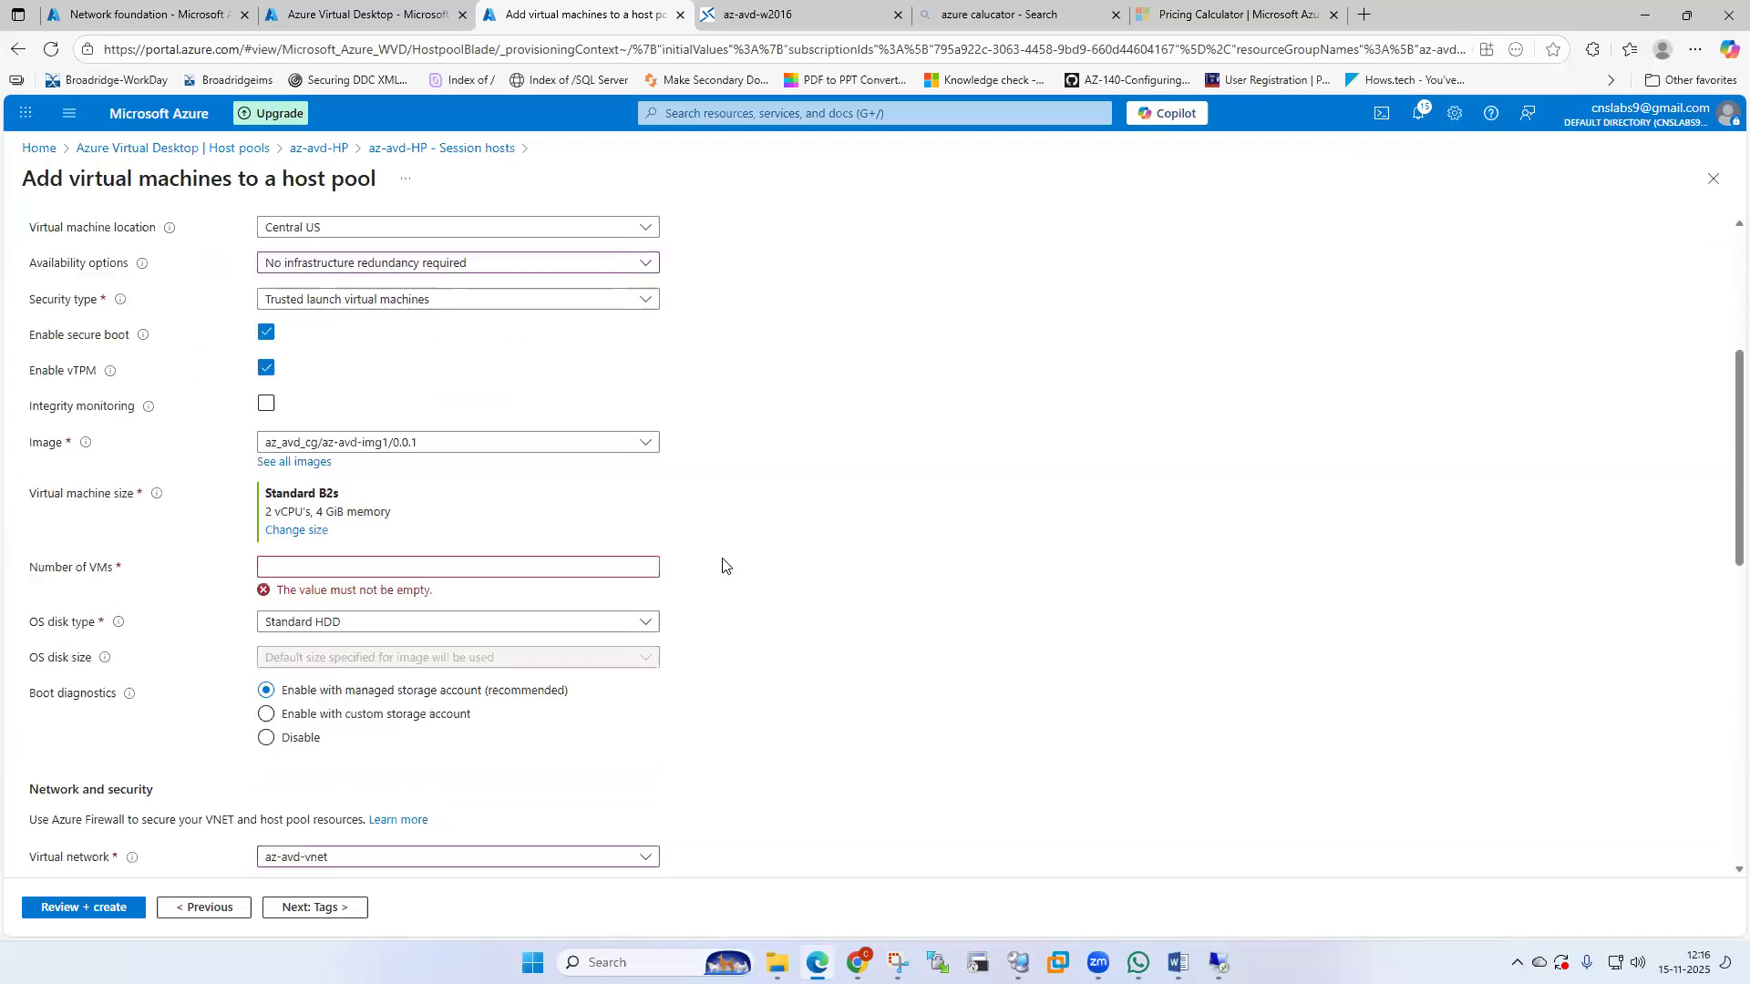
scroll(722, 565, "down", 4)
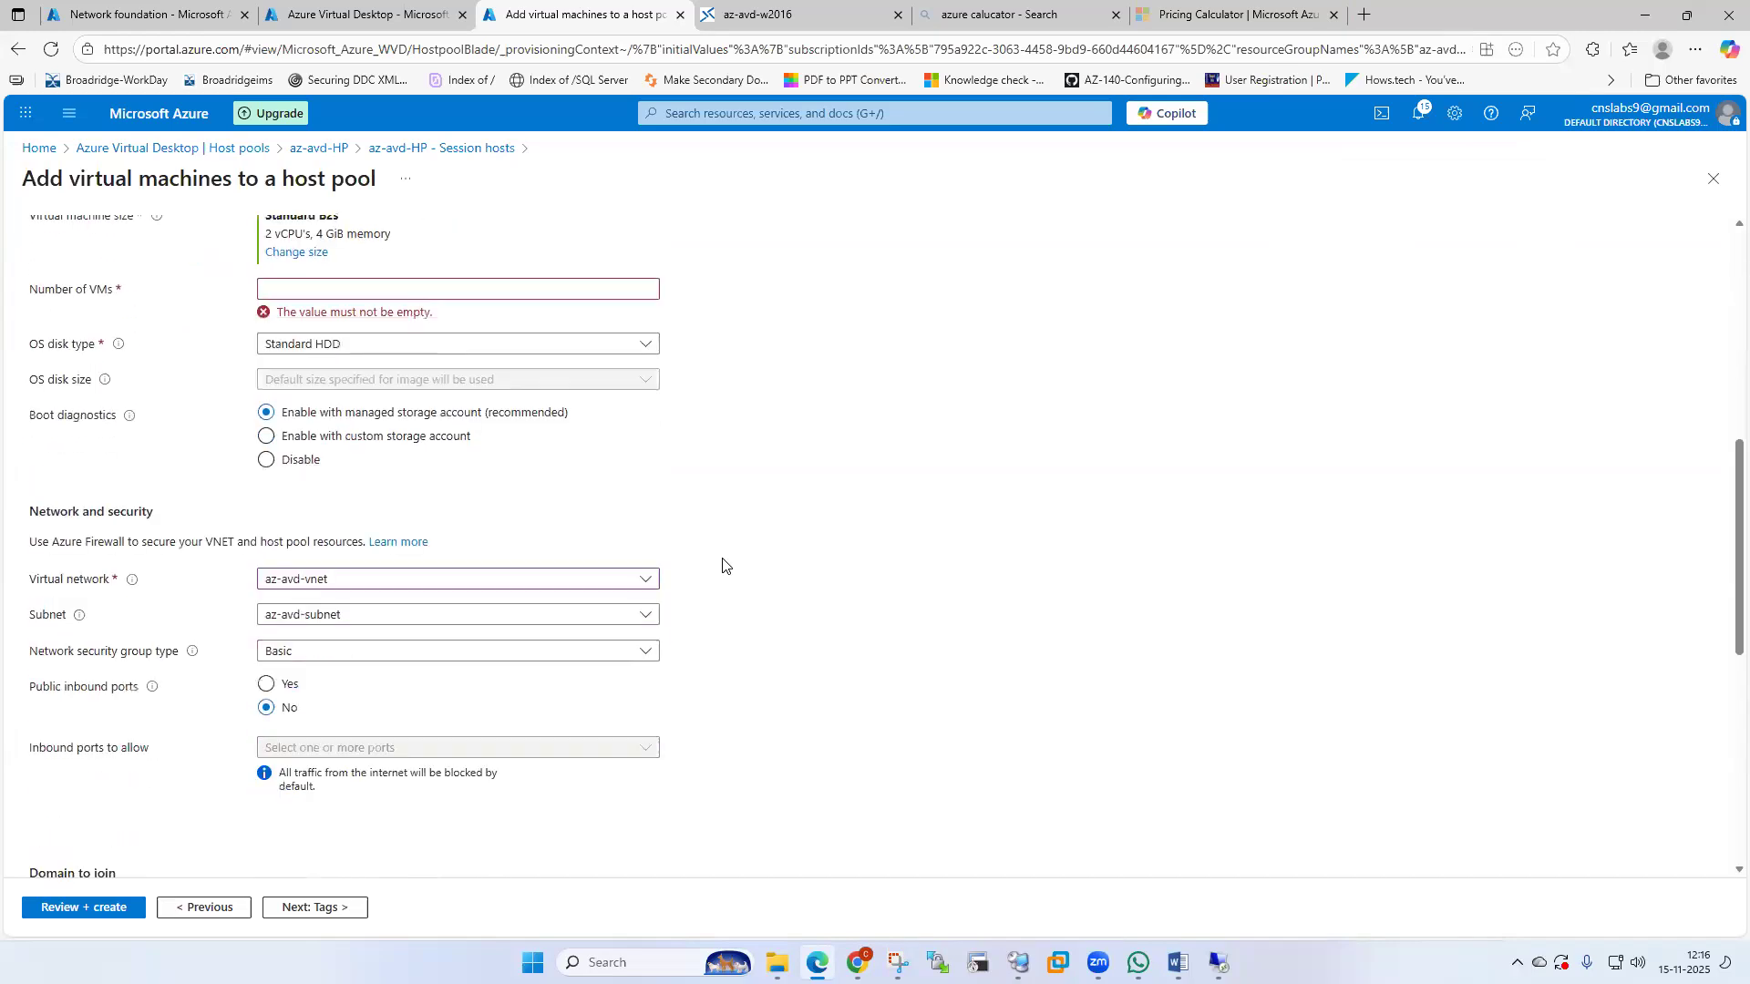
left_click(335, 289)
type("1")
scroll(839, 344, "down", 8)
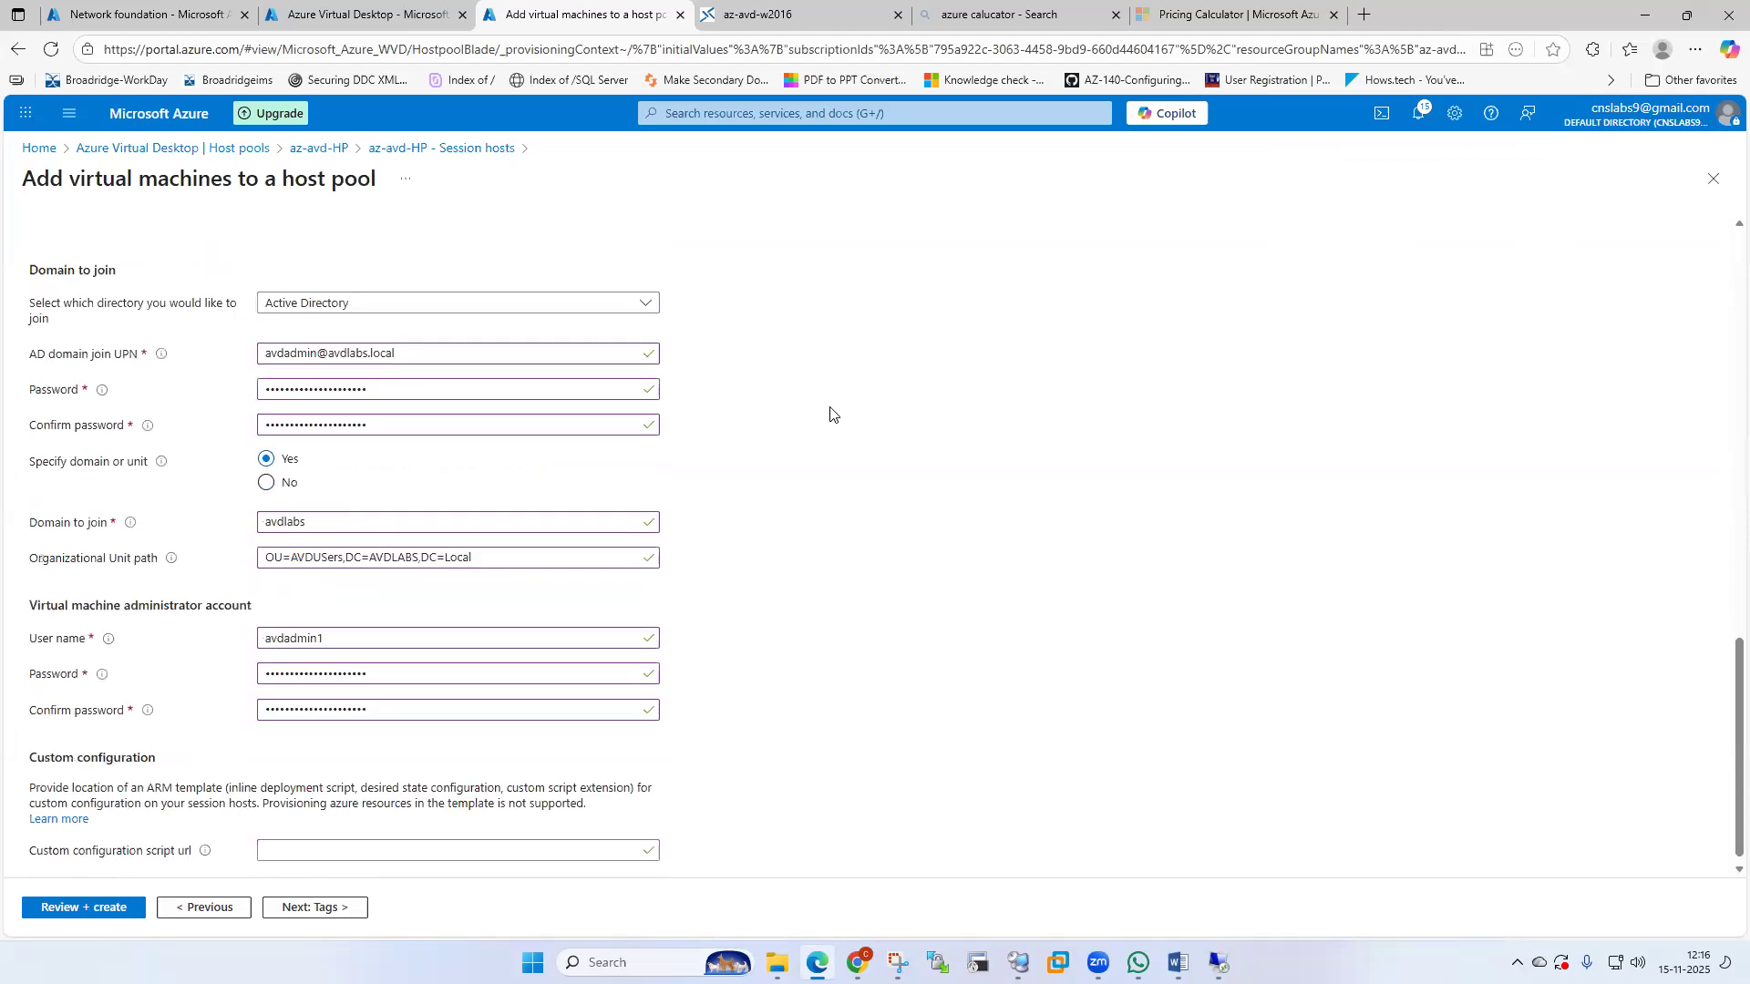
Pass validation on Review + create and submit creation of the session host VM.
left_click(319, 908)
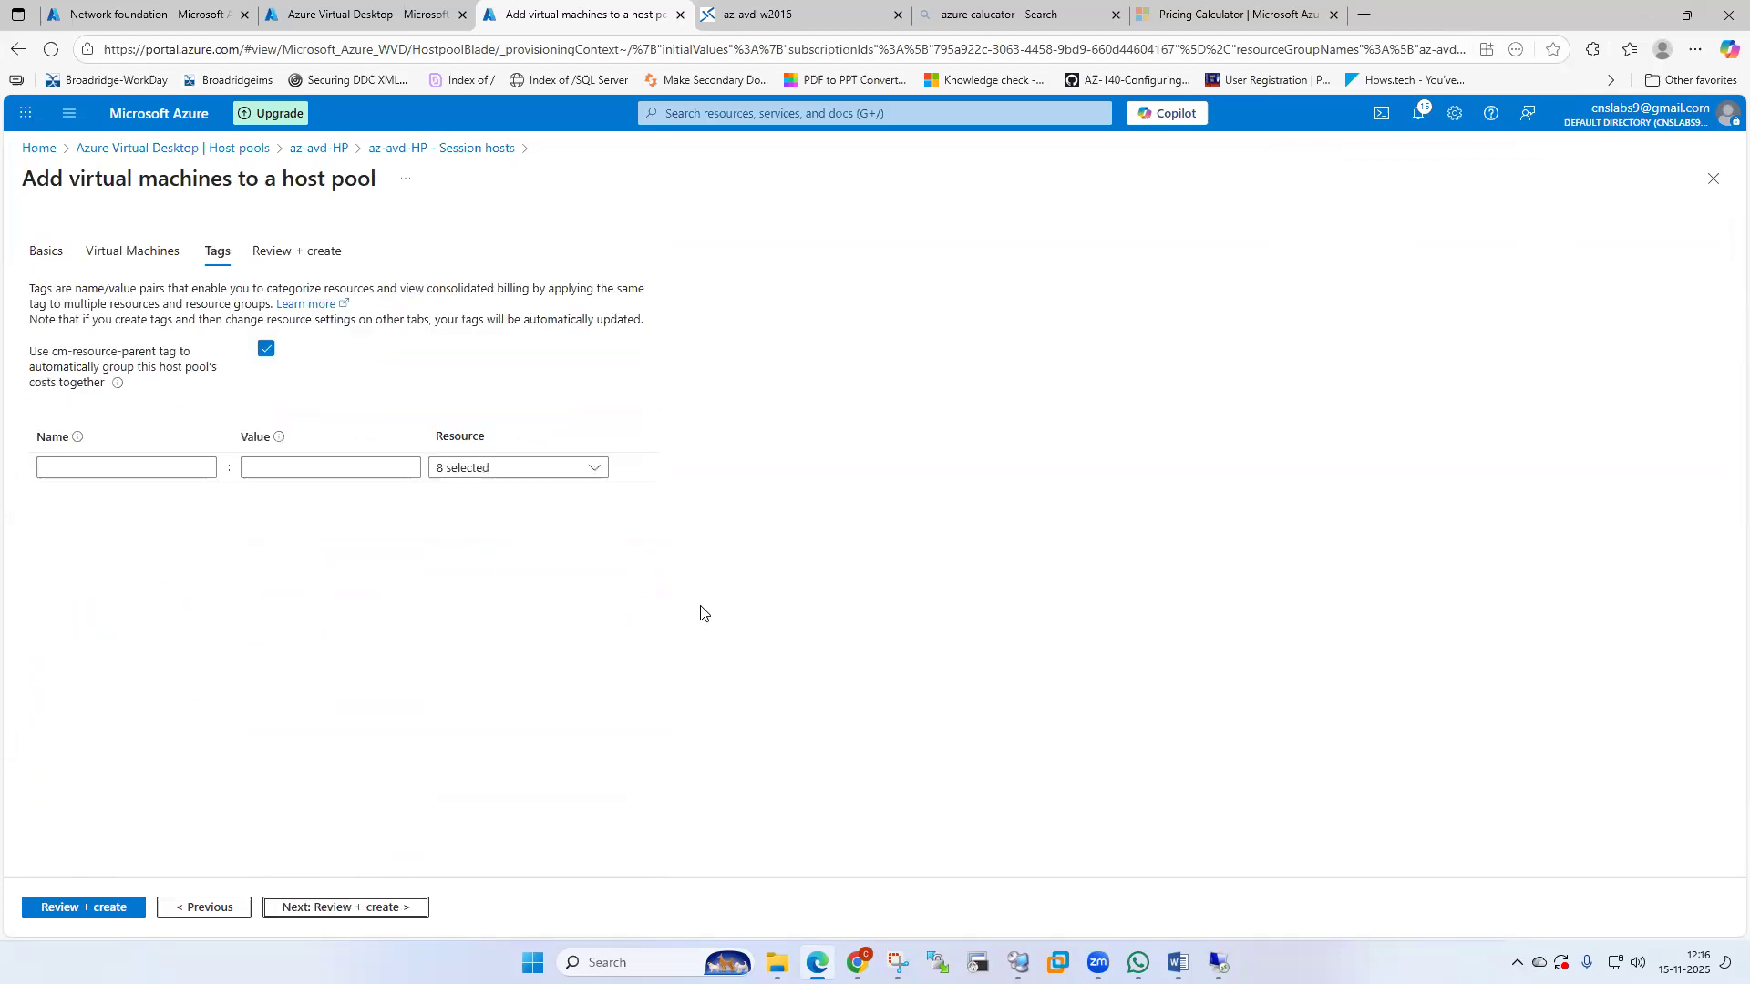
left_click(339, 908)
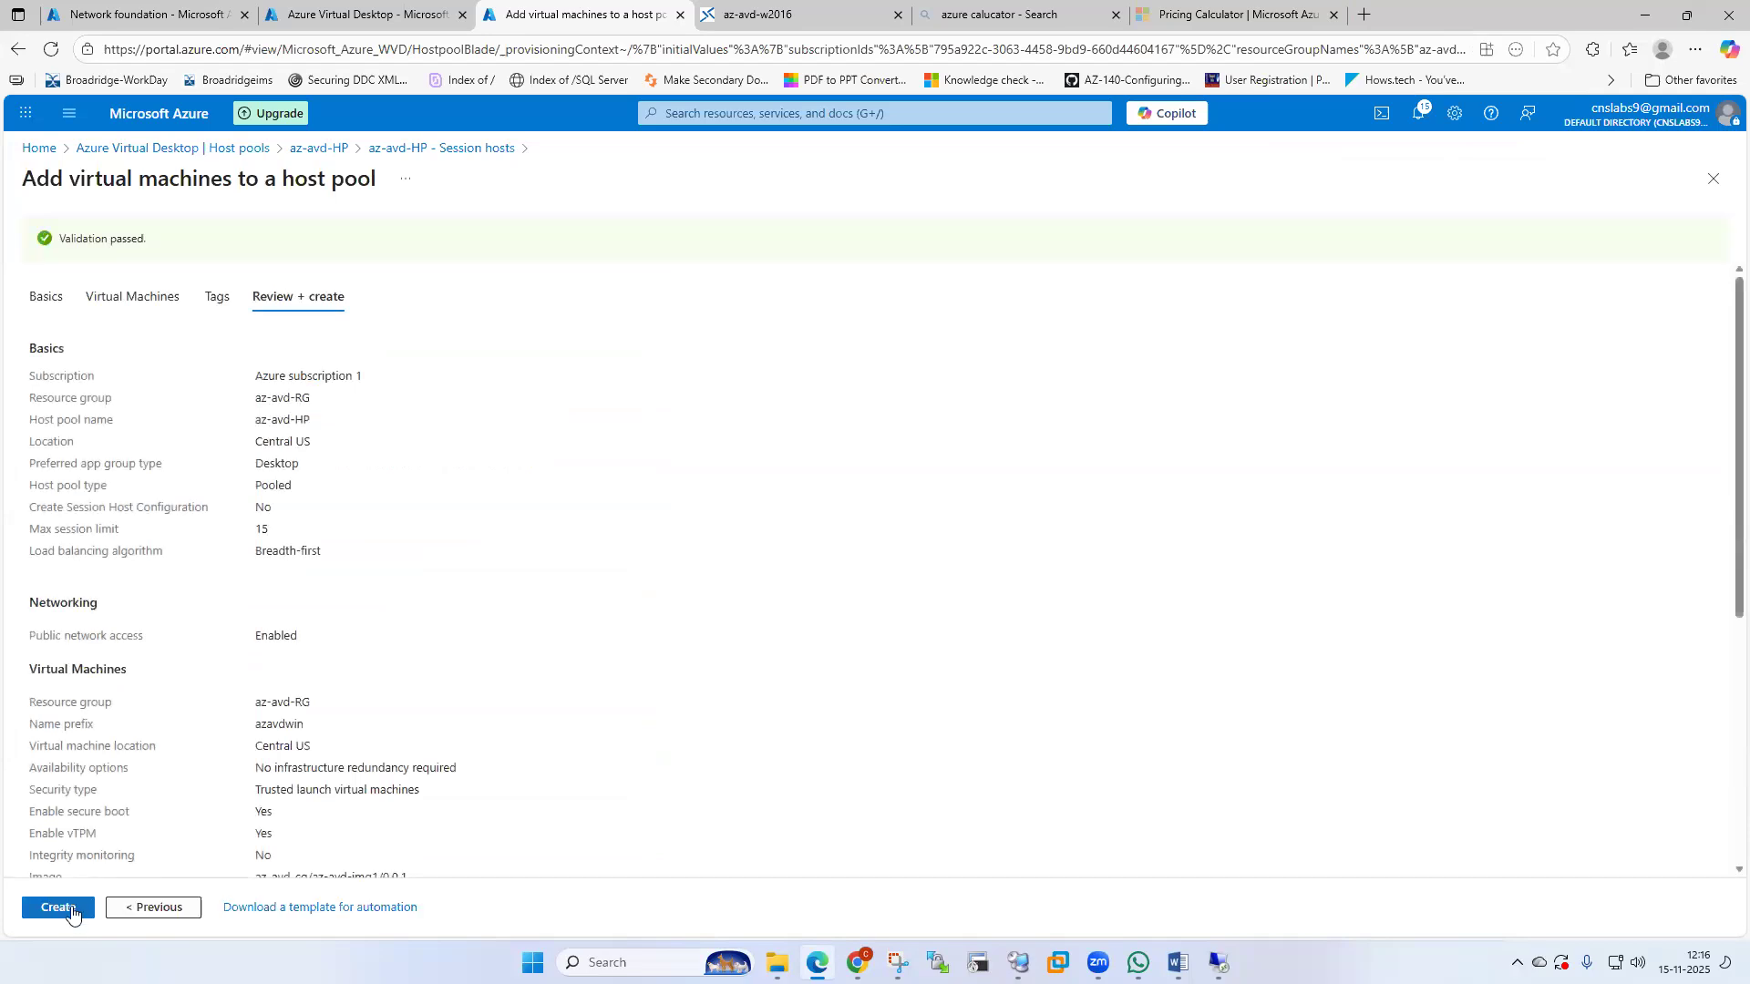
left_click(58, 907)
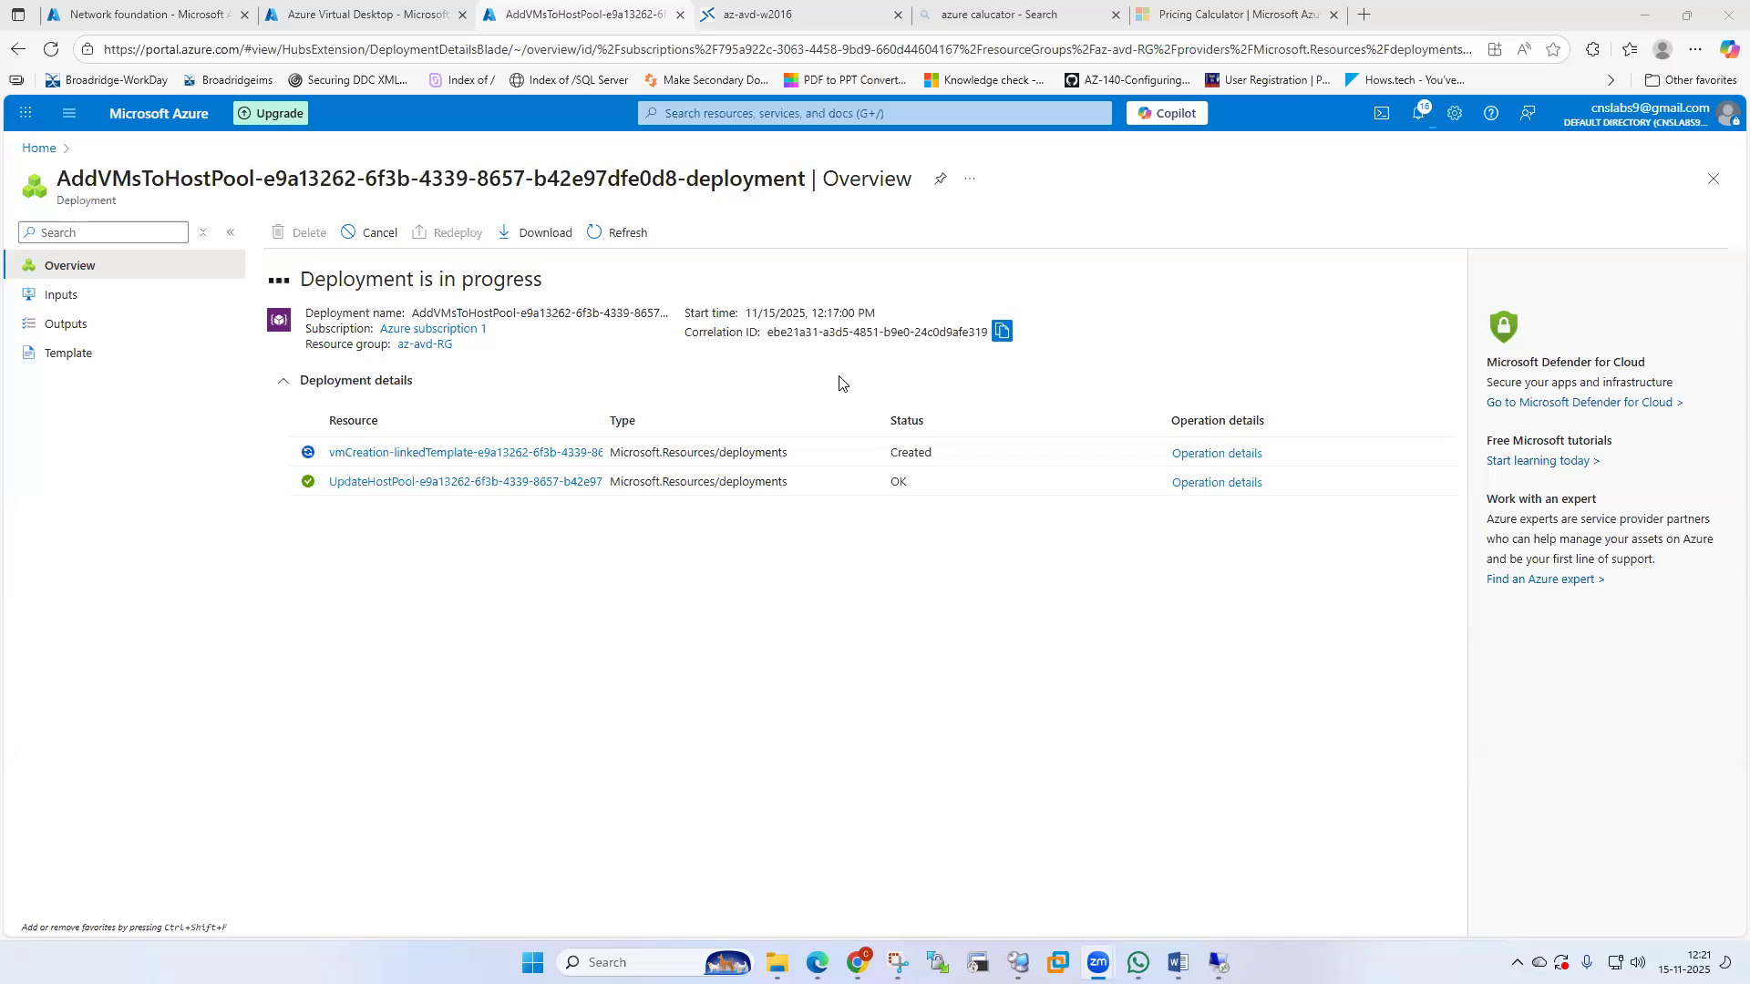
Switch to the Azure Virtual Desktop browser tab to view the AVD overview.
left_click(374, 15)
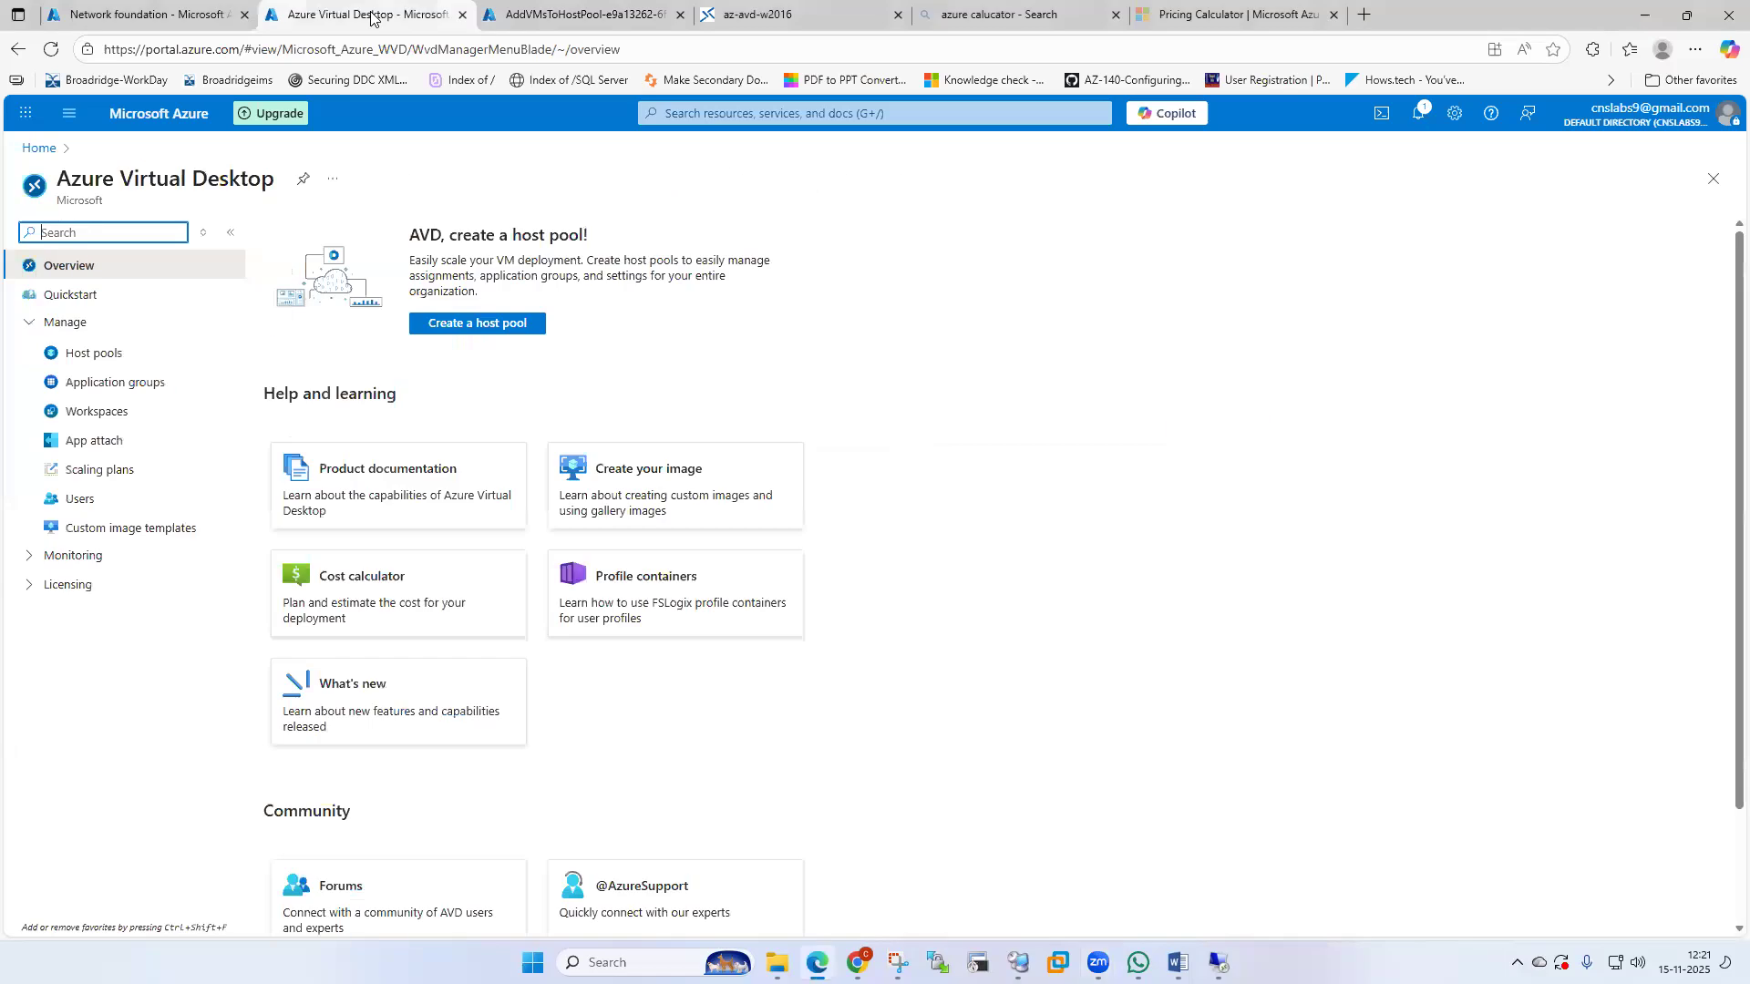
Check az-avd-HP in Host pools (0 machines), then return to the deployment progress tab.
left_click(113, 353)
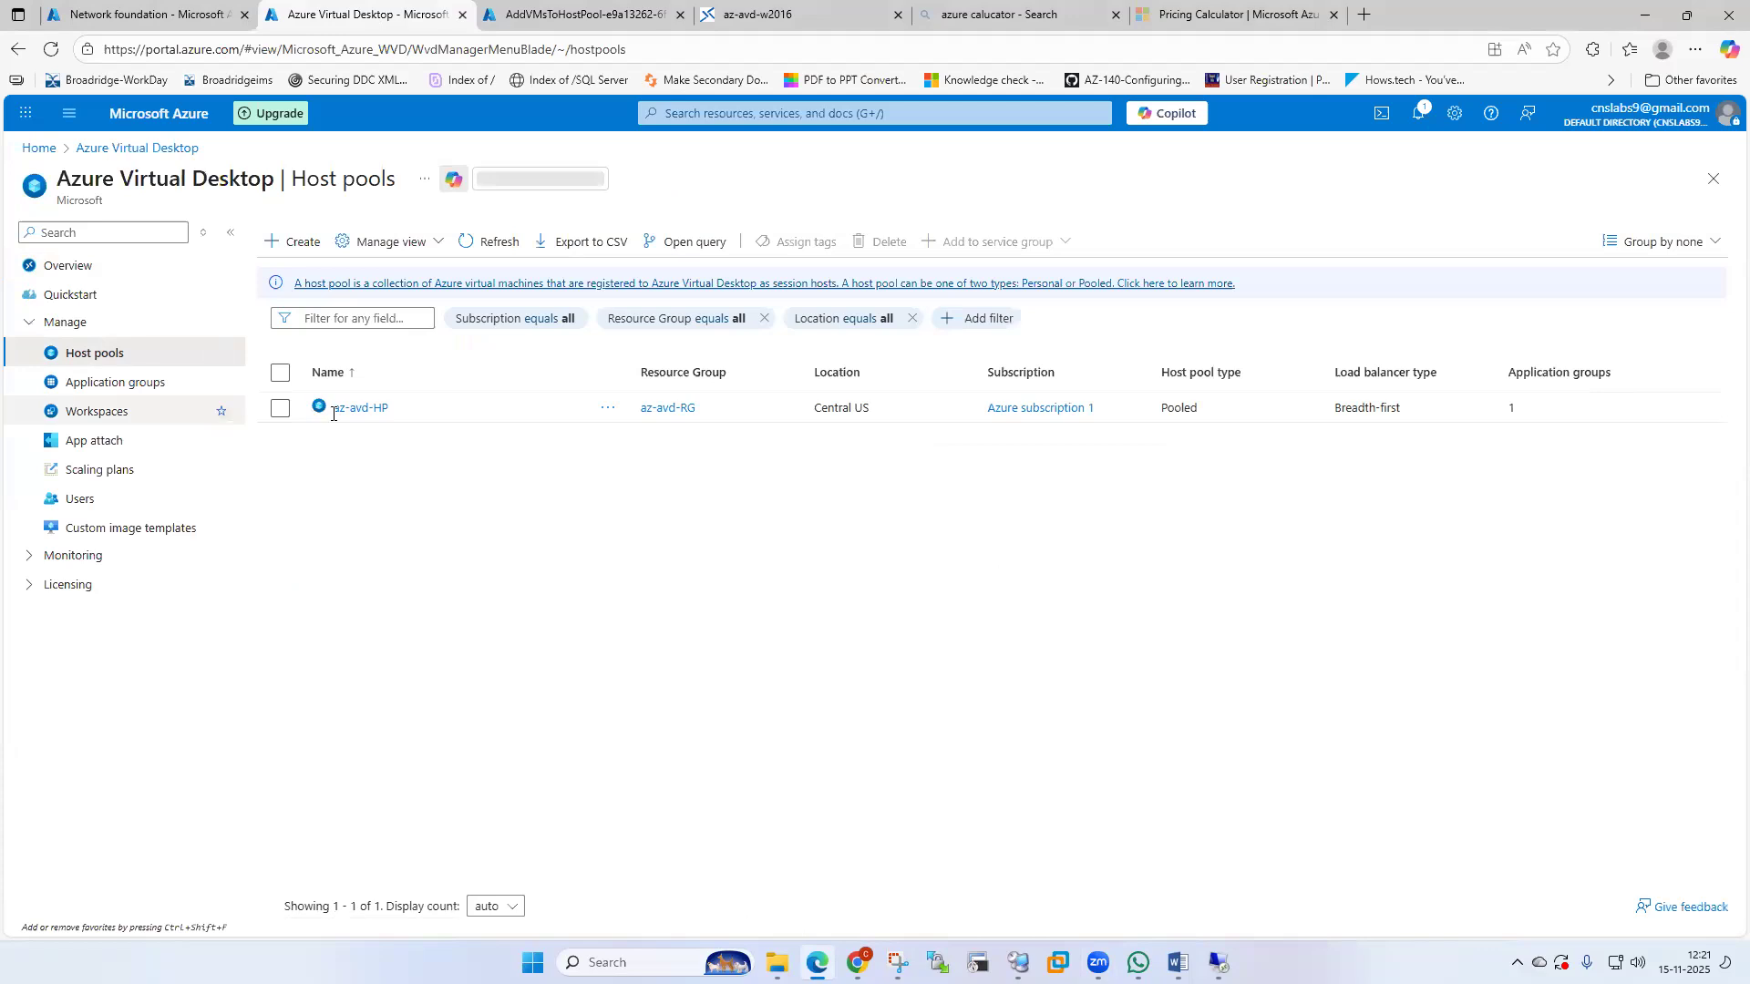
left_click(360, 407)
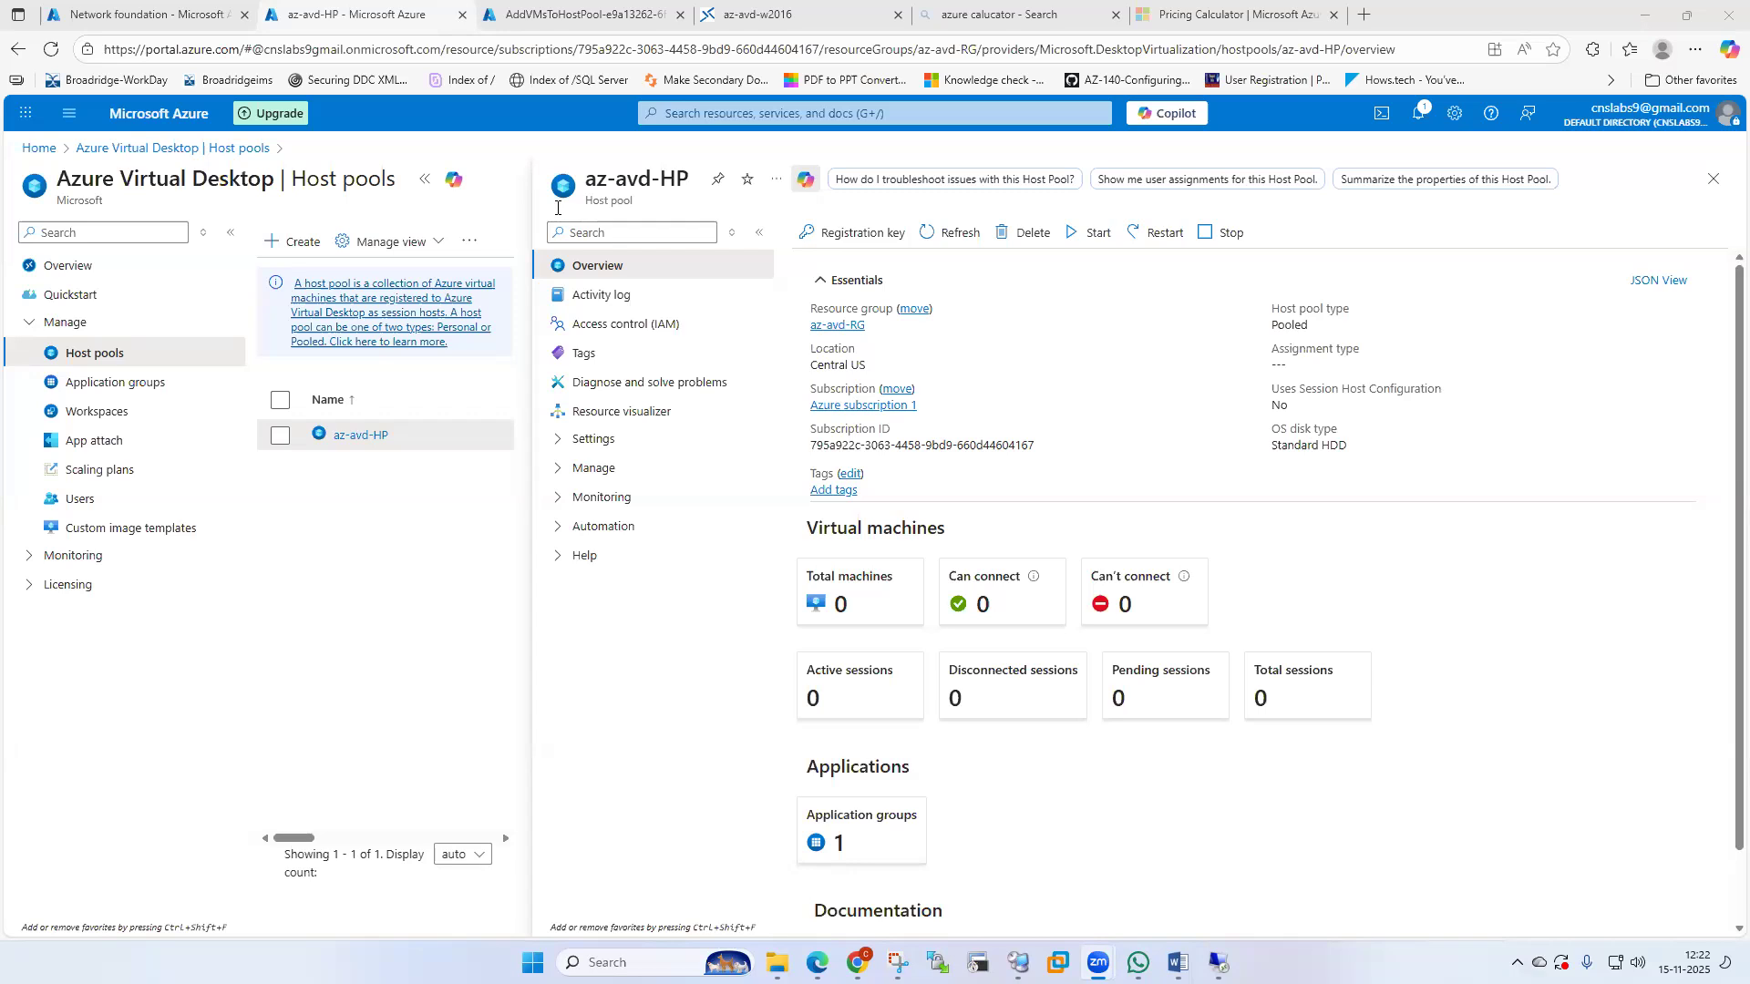
left_click(538, 11)
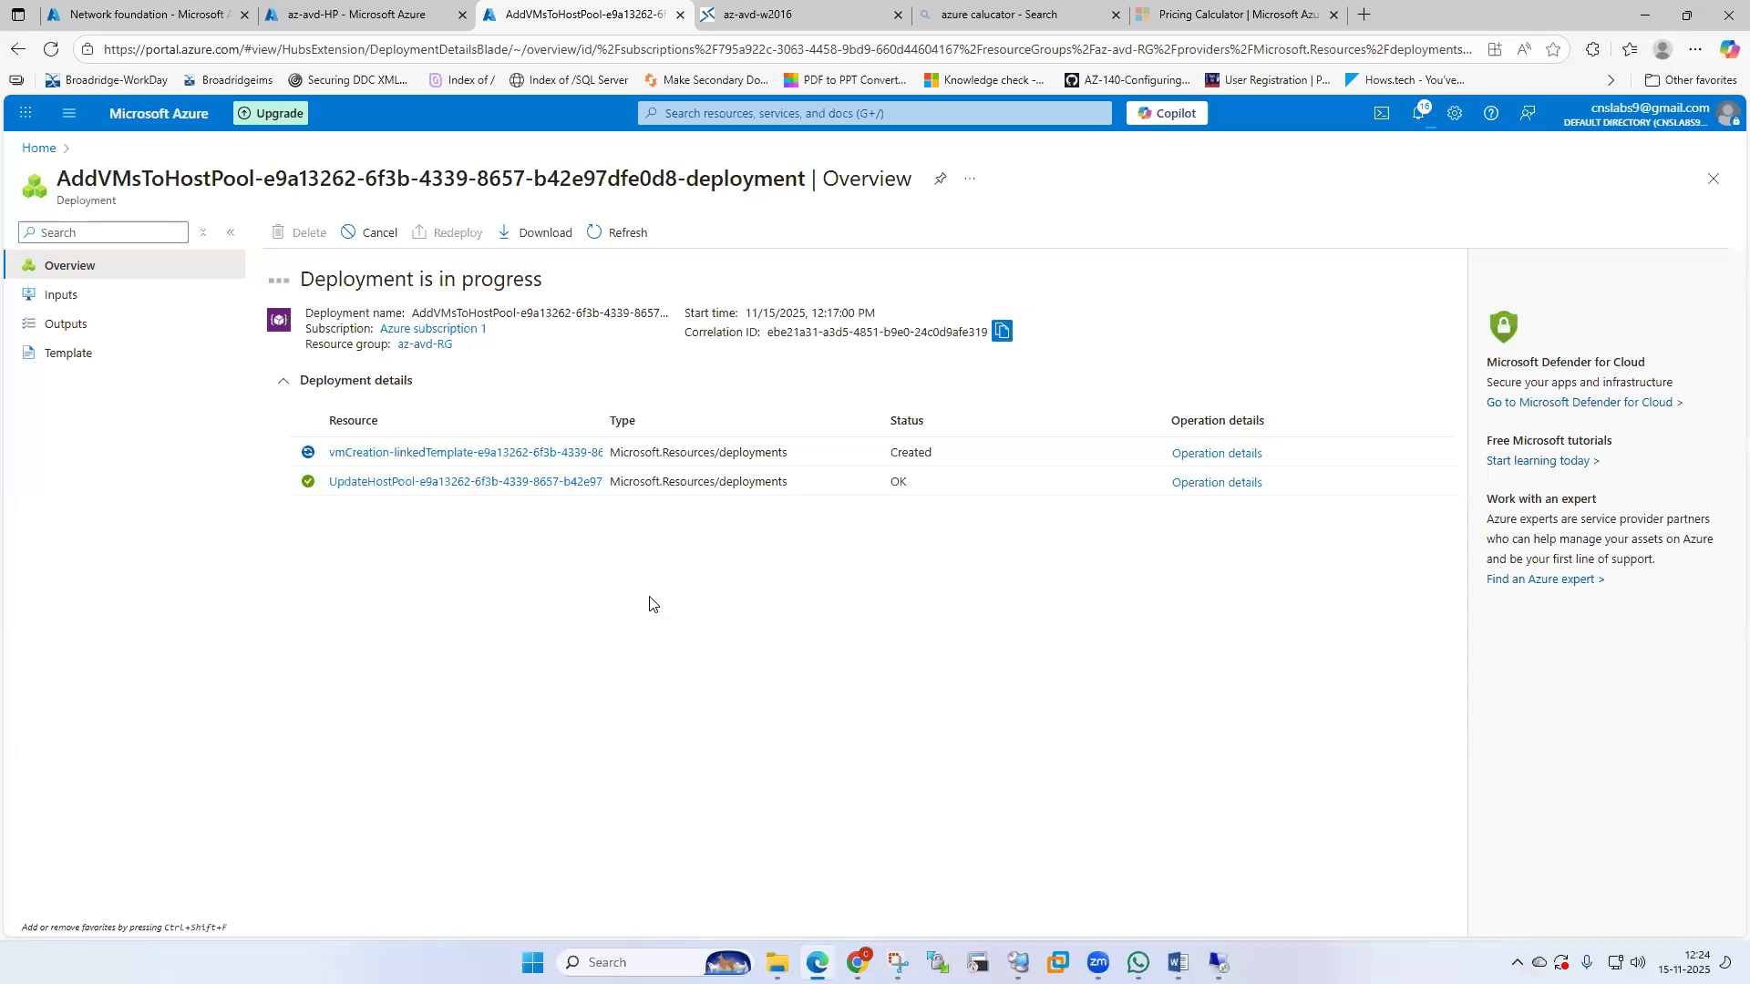
left_click(347, 12)
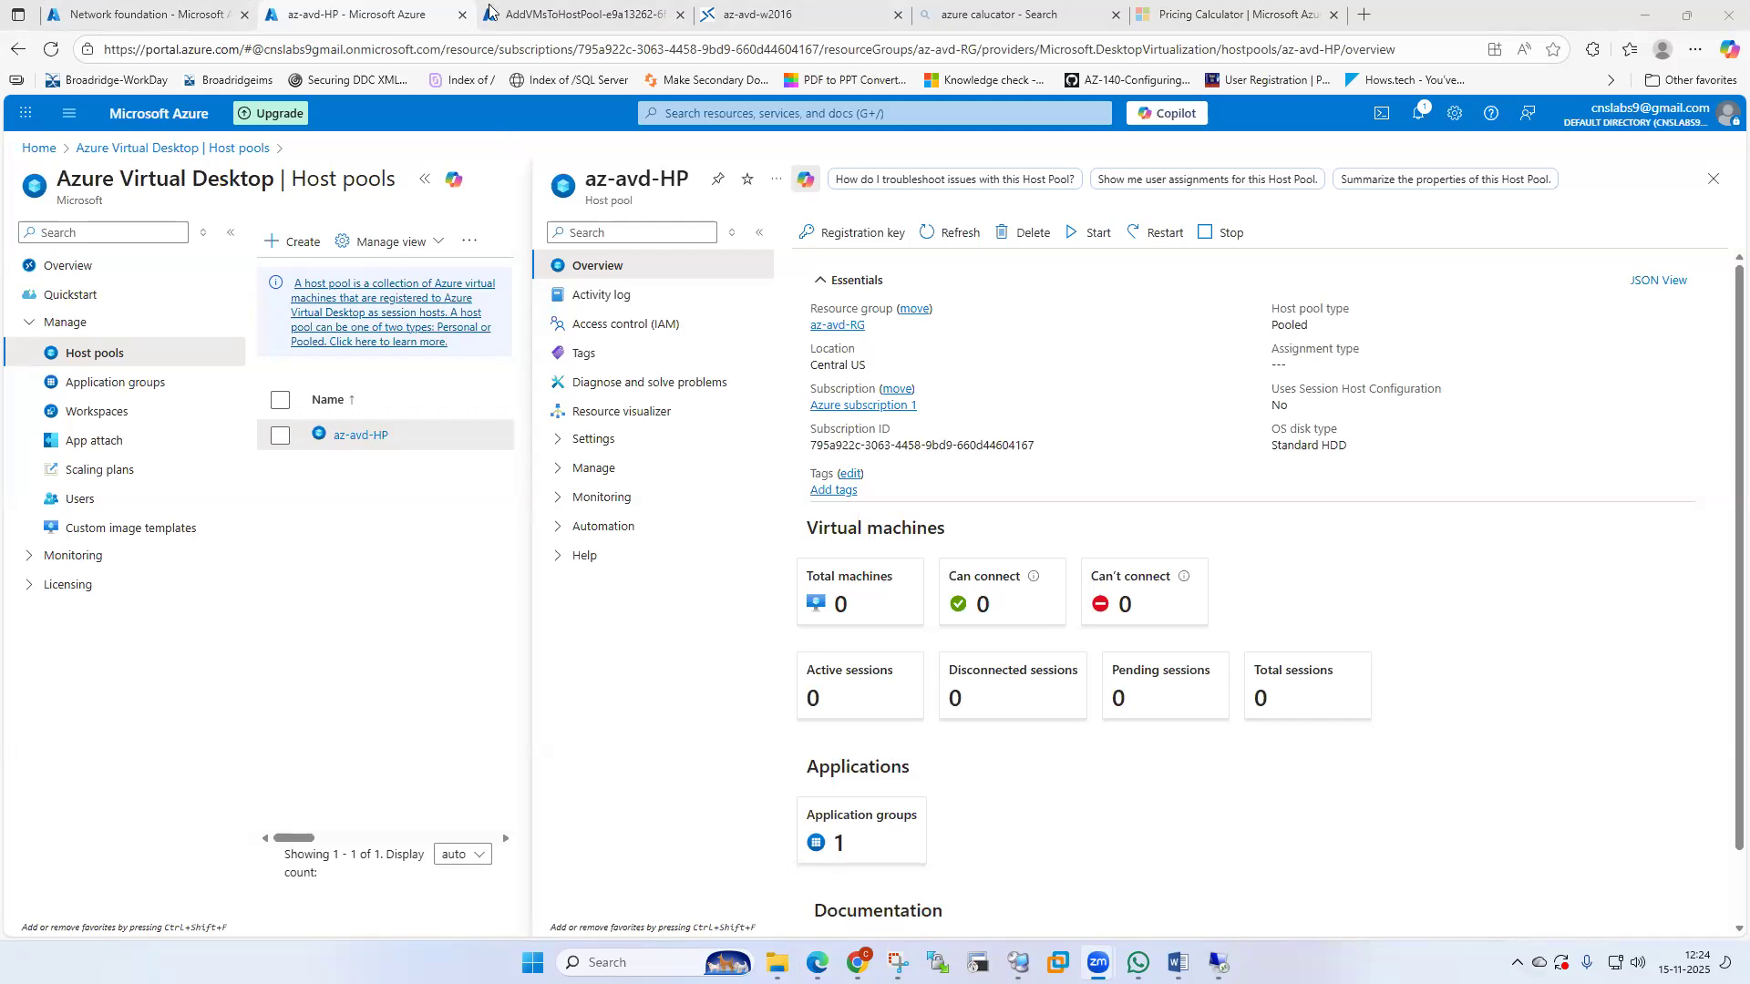
left_click(553, 14)
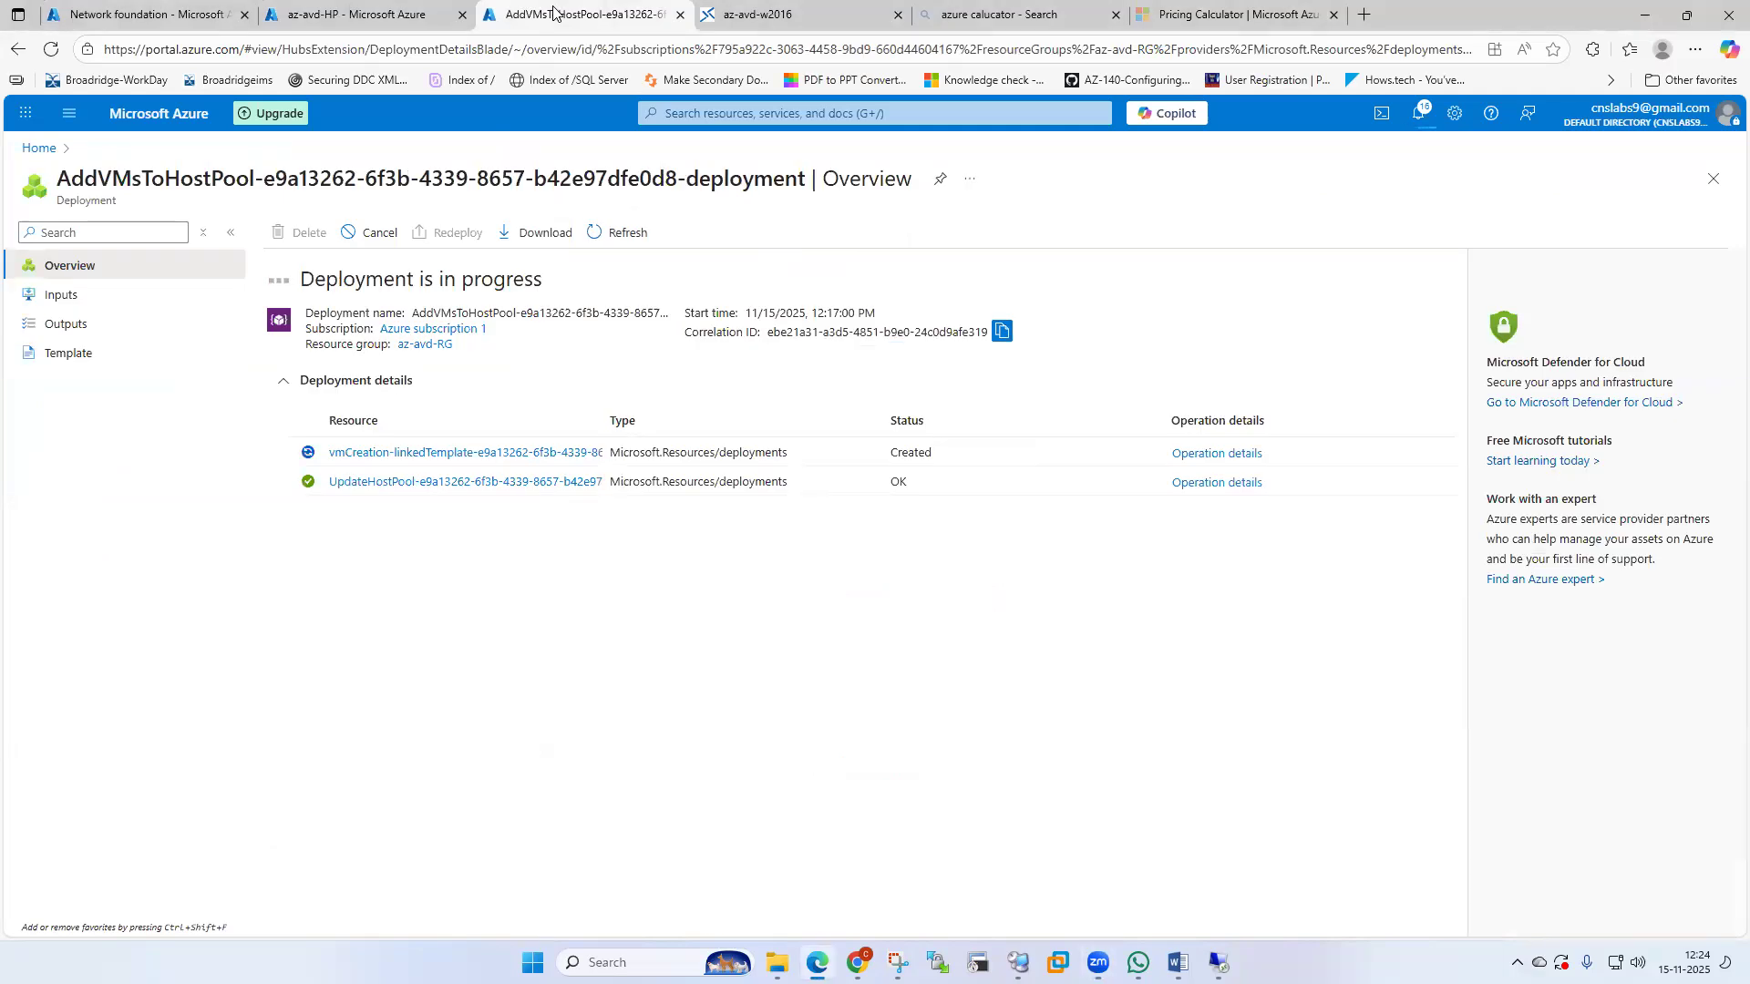
Revisit the az-avd-HP tab, then bring up the Network foundation virtual networks list.
left_click(355, 16)
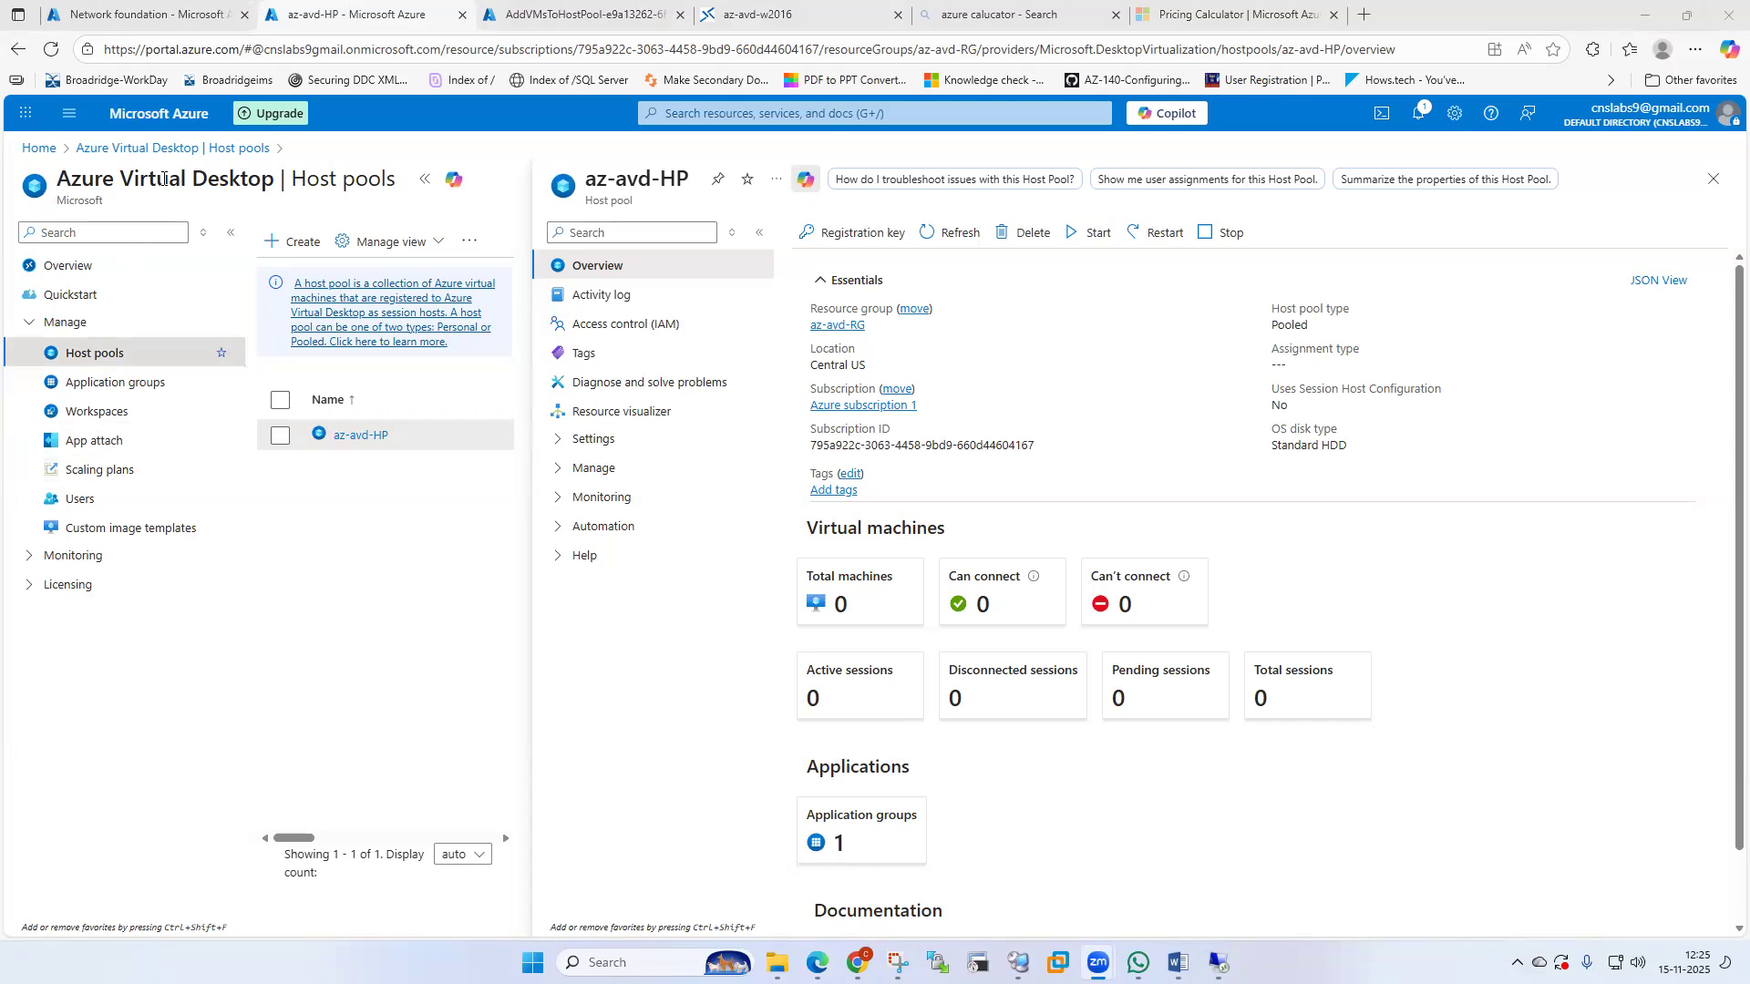
left_click(206, 16)
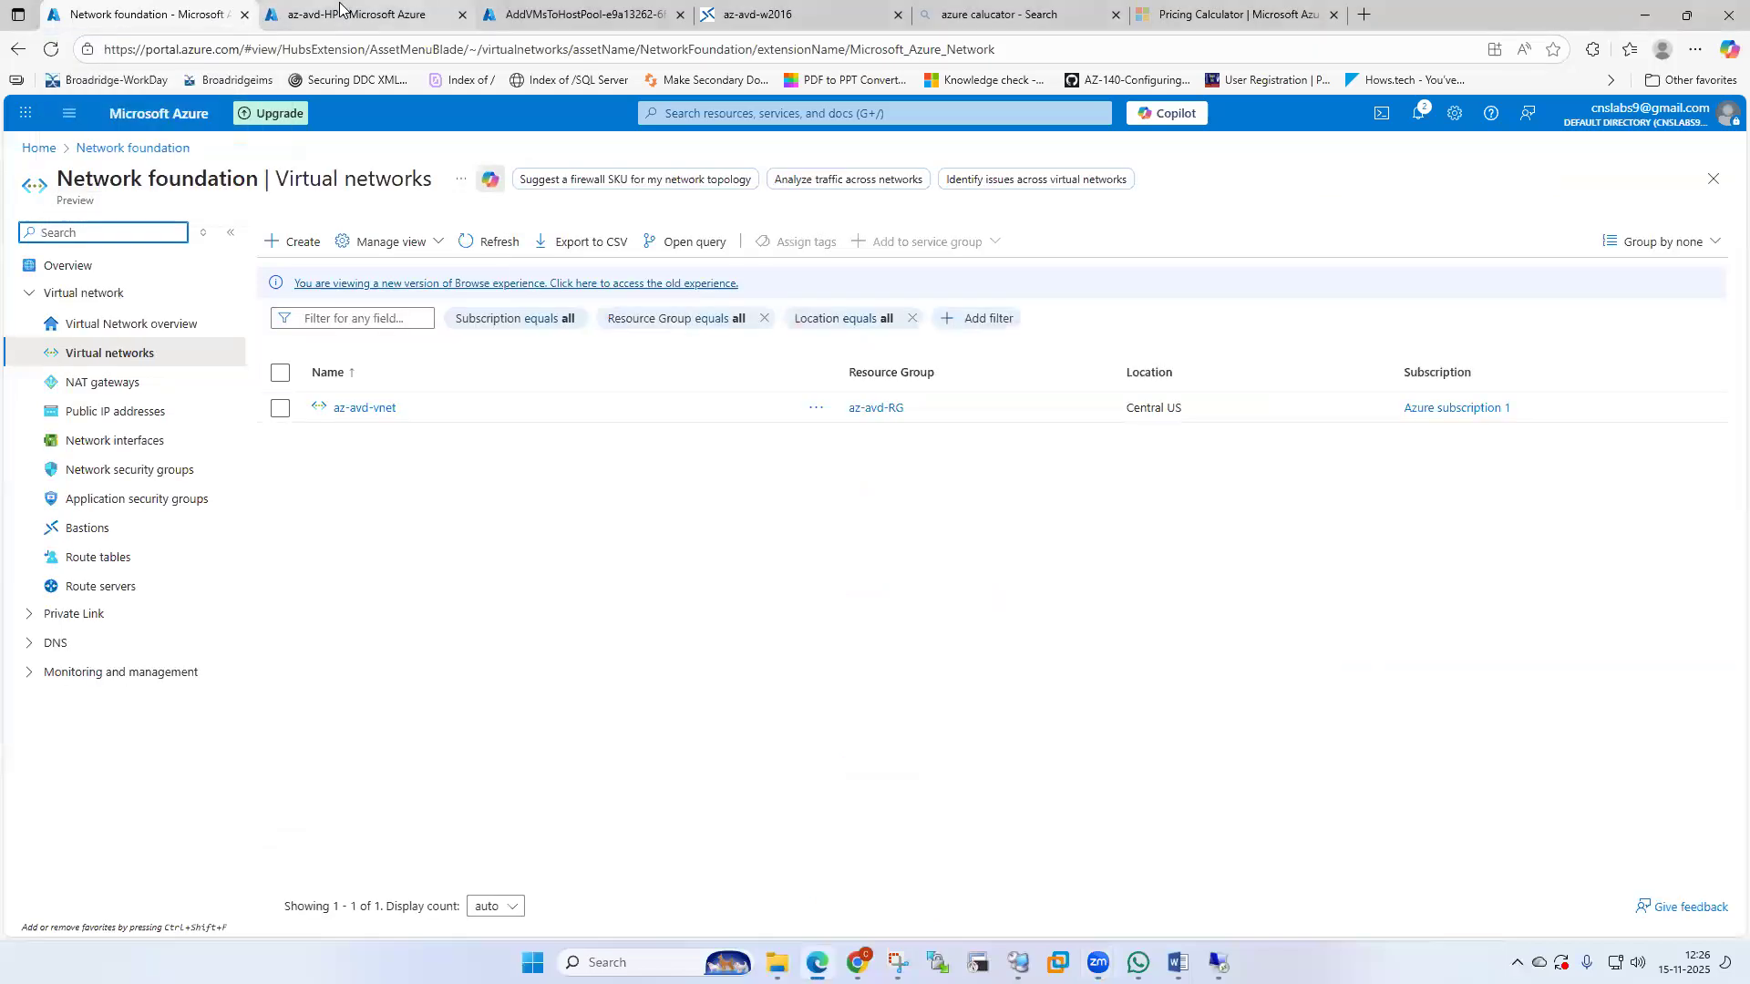
Refresh the Virtual machines list and open azavdwin-0, now Running beside az-avd-dc01.
left_click(428, 12)
left_click(545, 7)
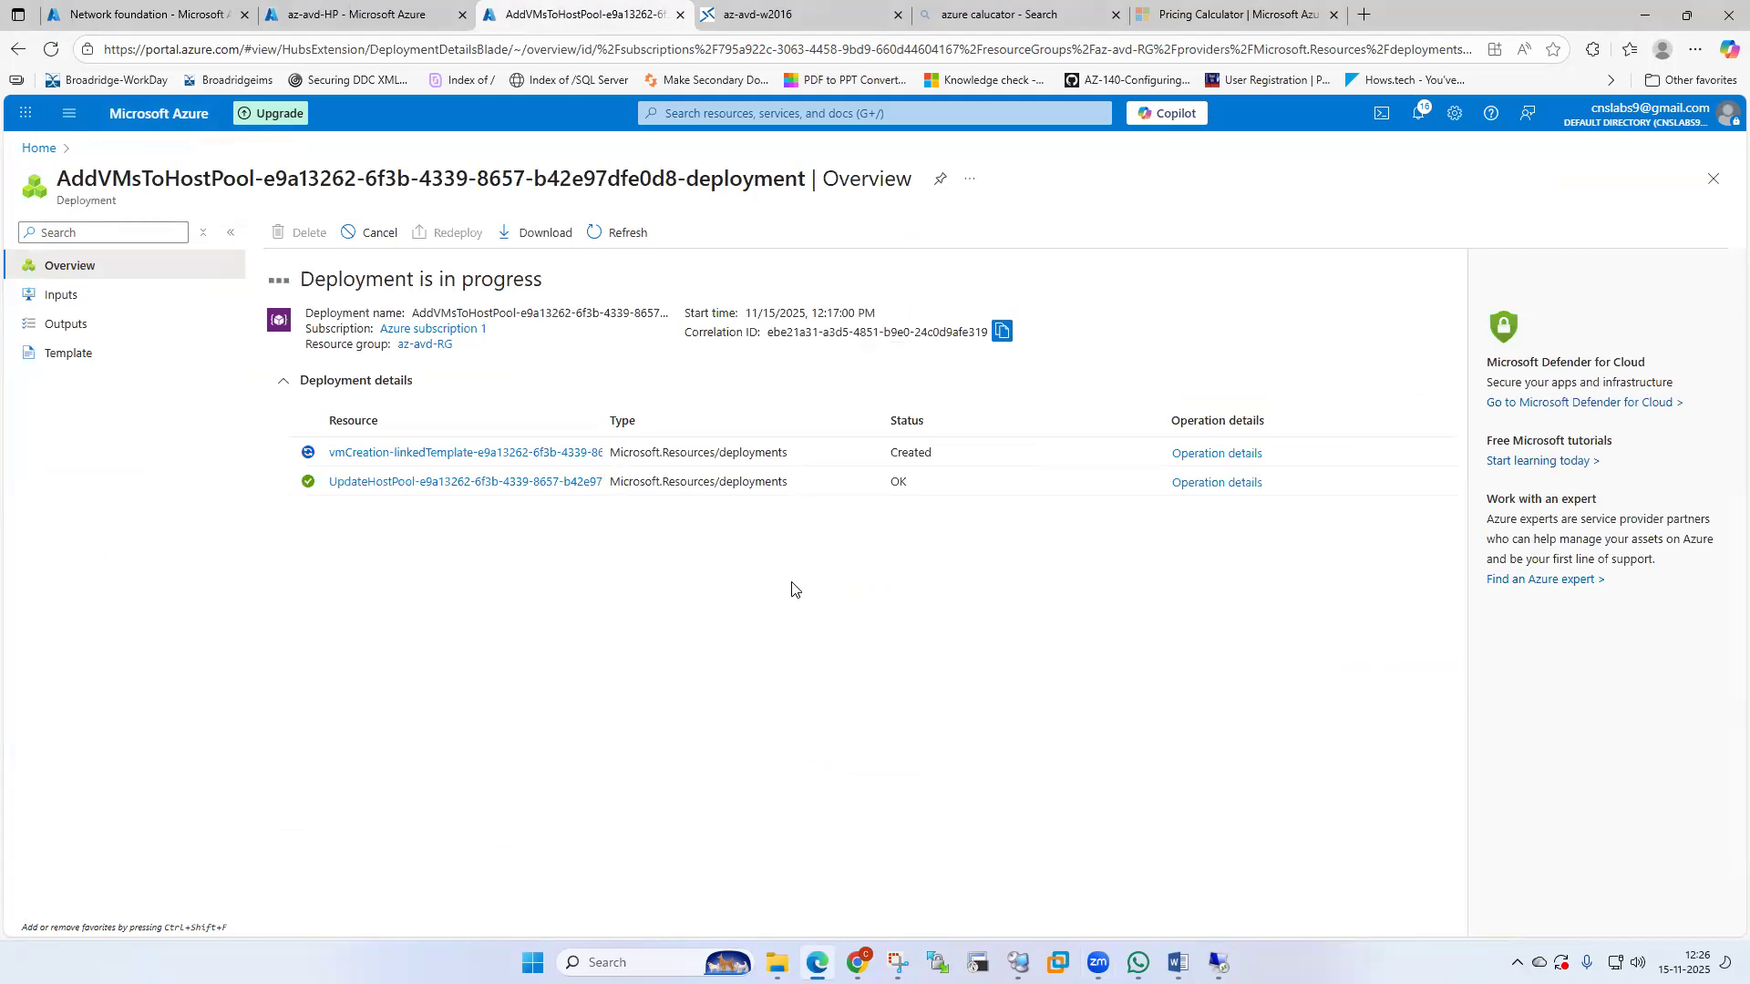
left_click(146, 15)
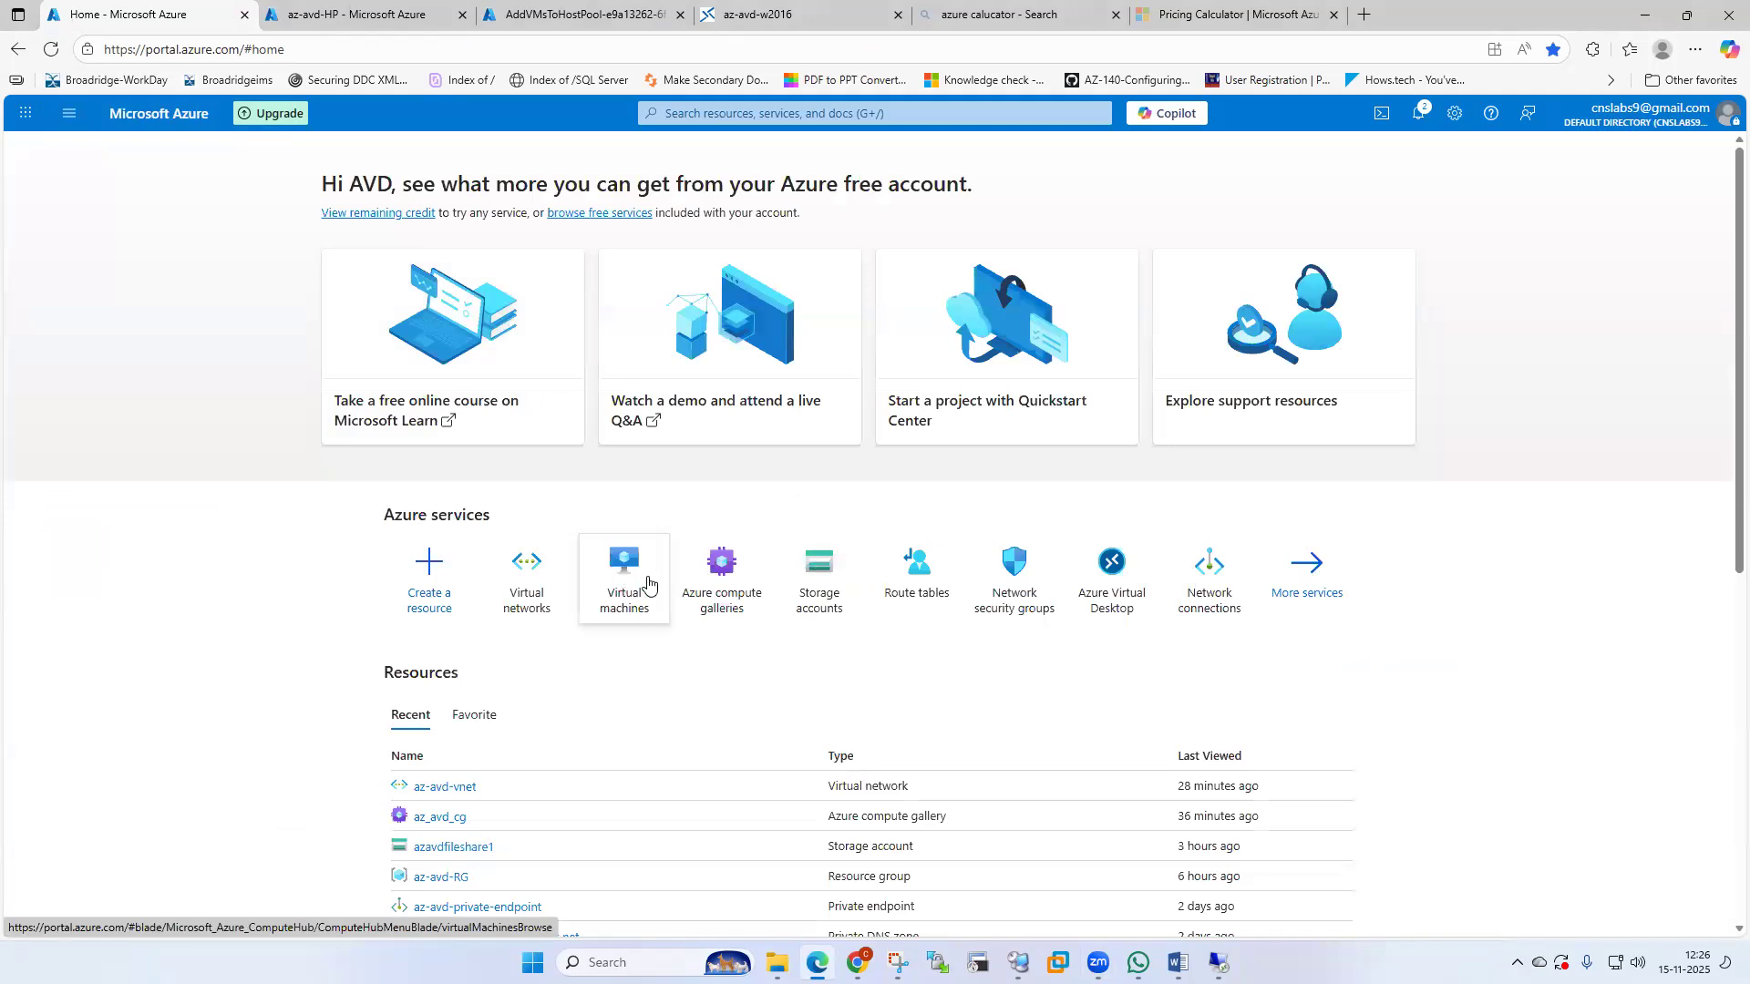
left_click(627, 590)
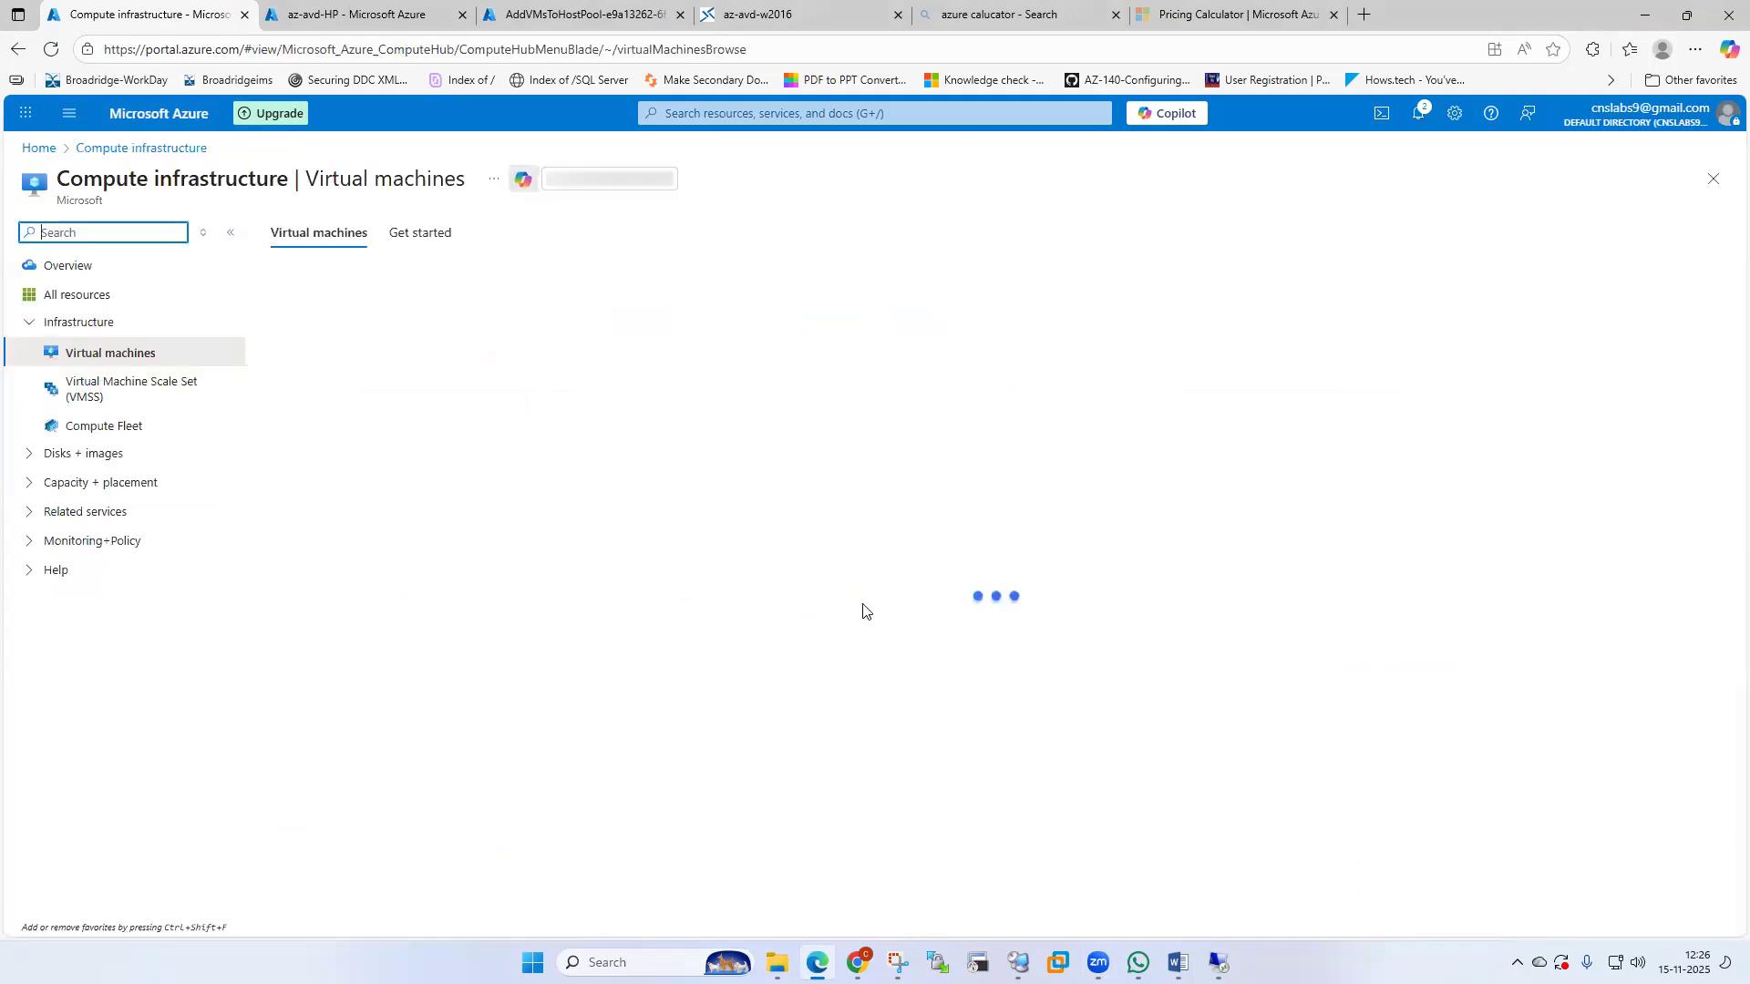
left_click(629, 281)
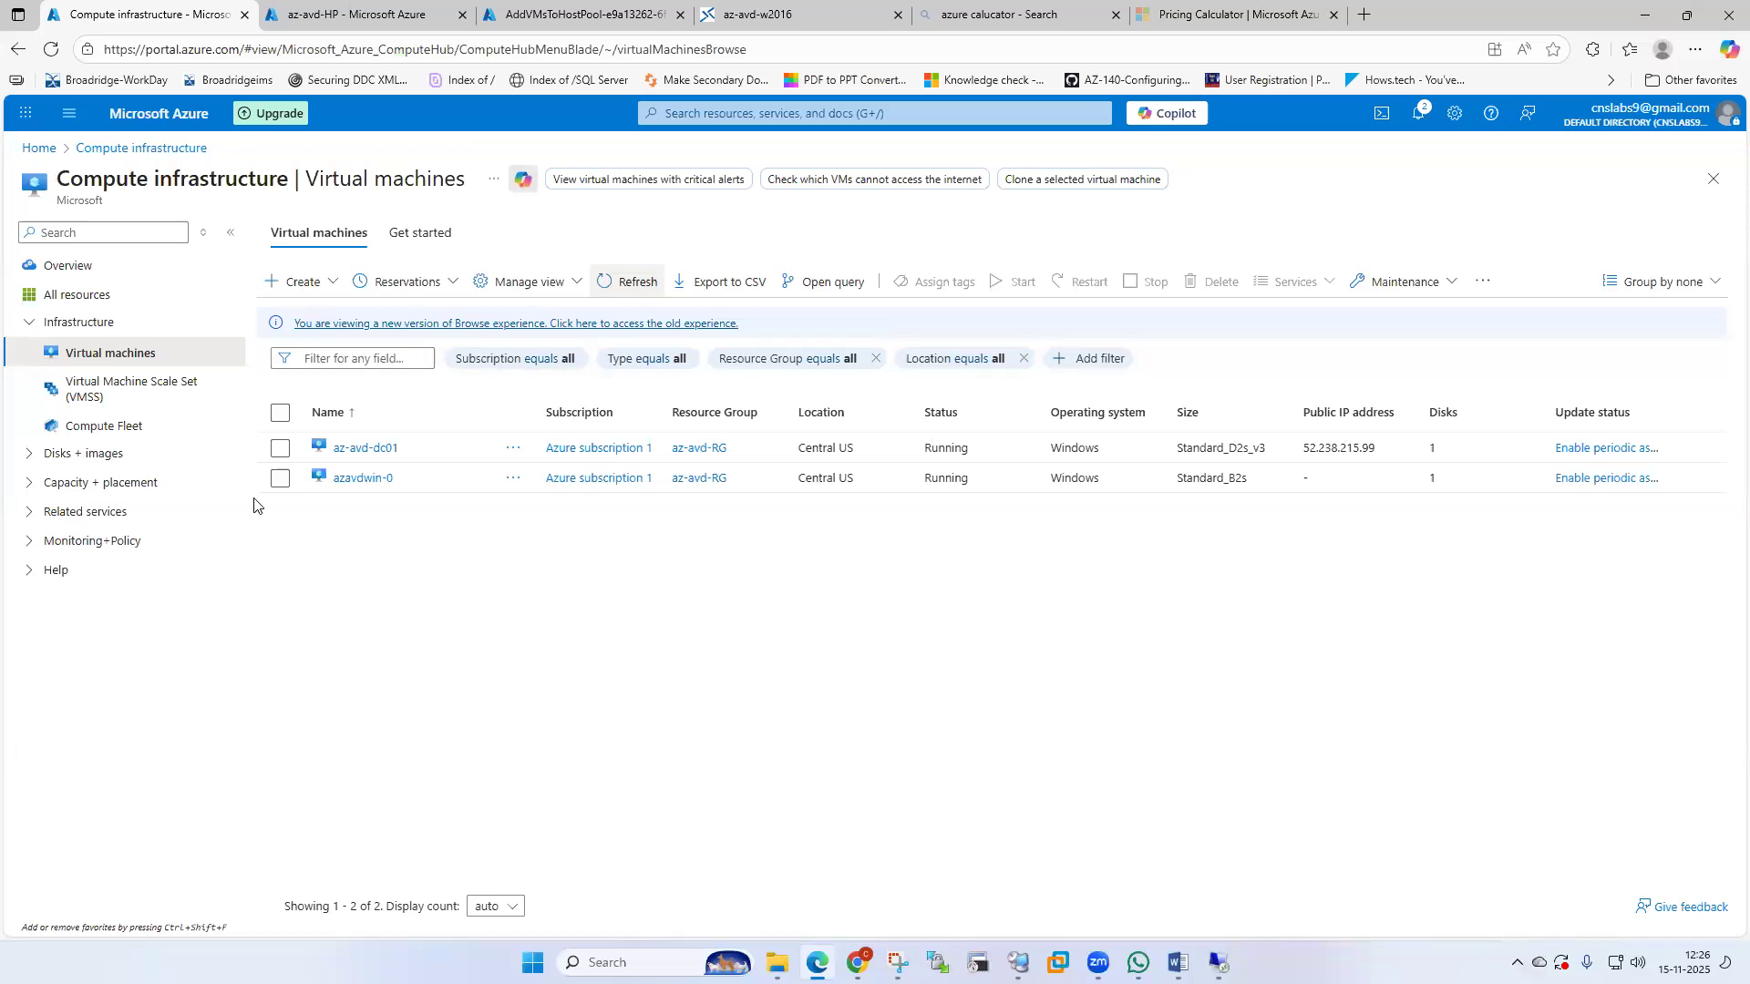
left_click(360, 481)
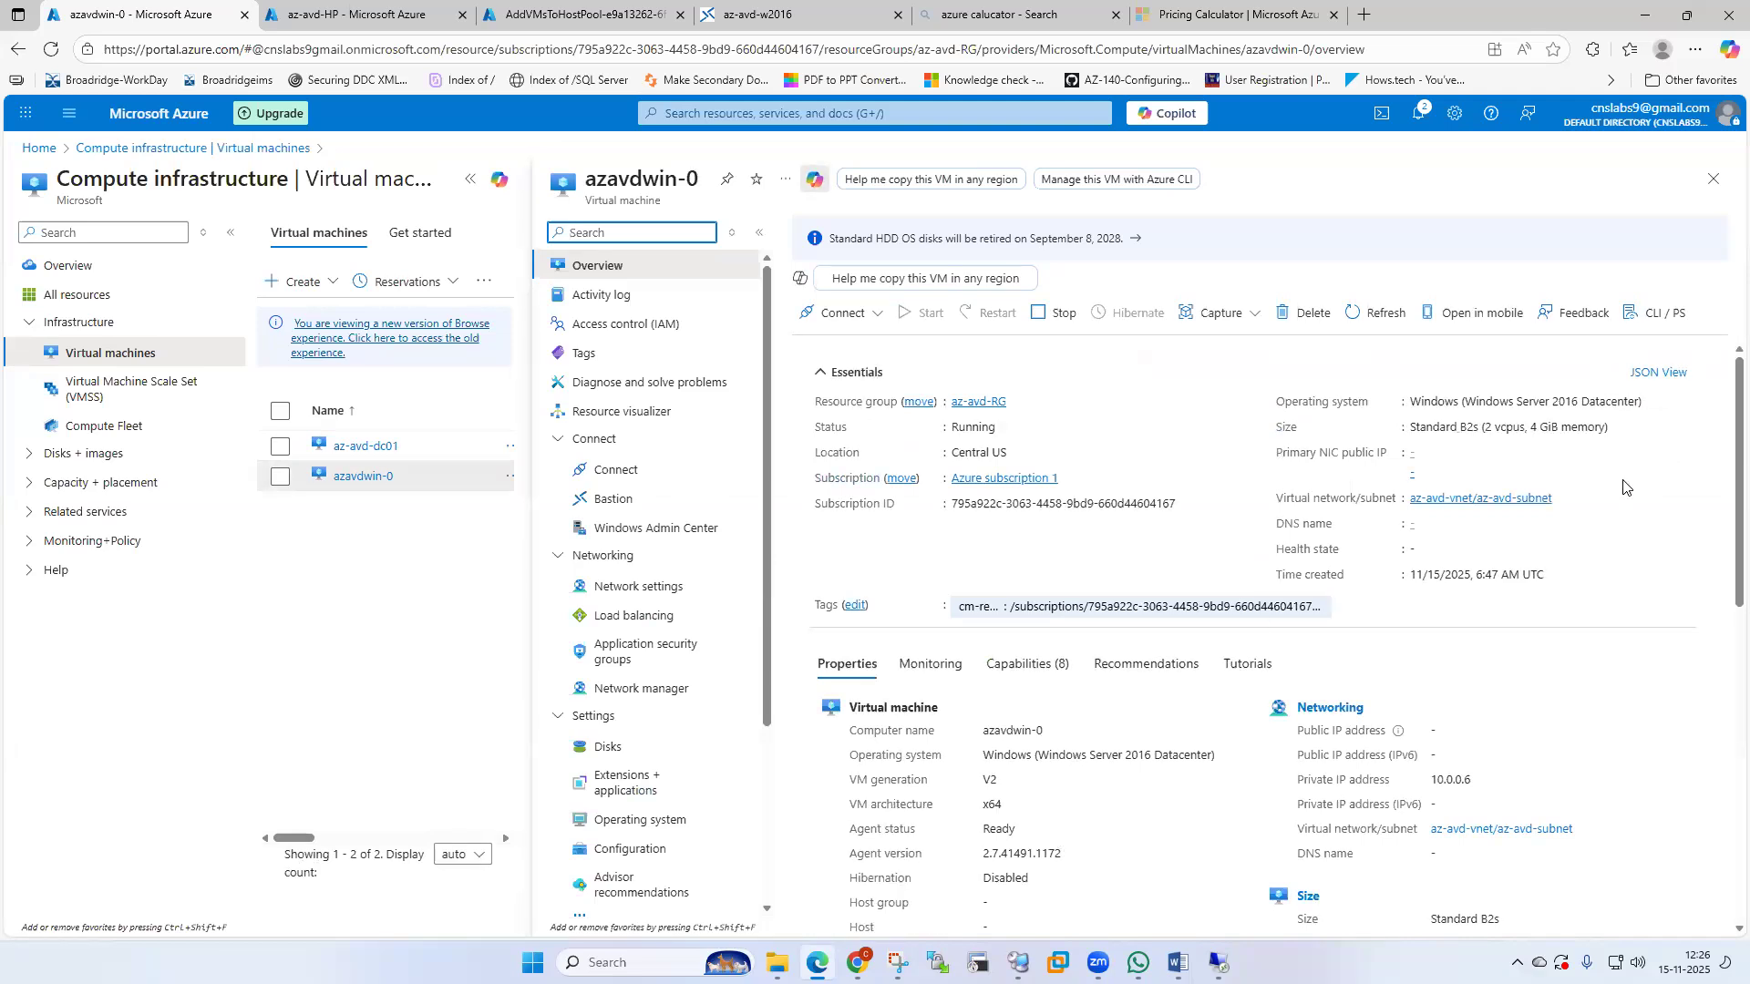
Review azavdwin-0's properties (Running, Windows Server 2016 Datacenter) and close its blade.
scroll(1623, 487, "down", 3)
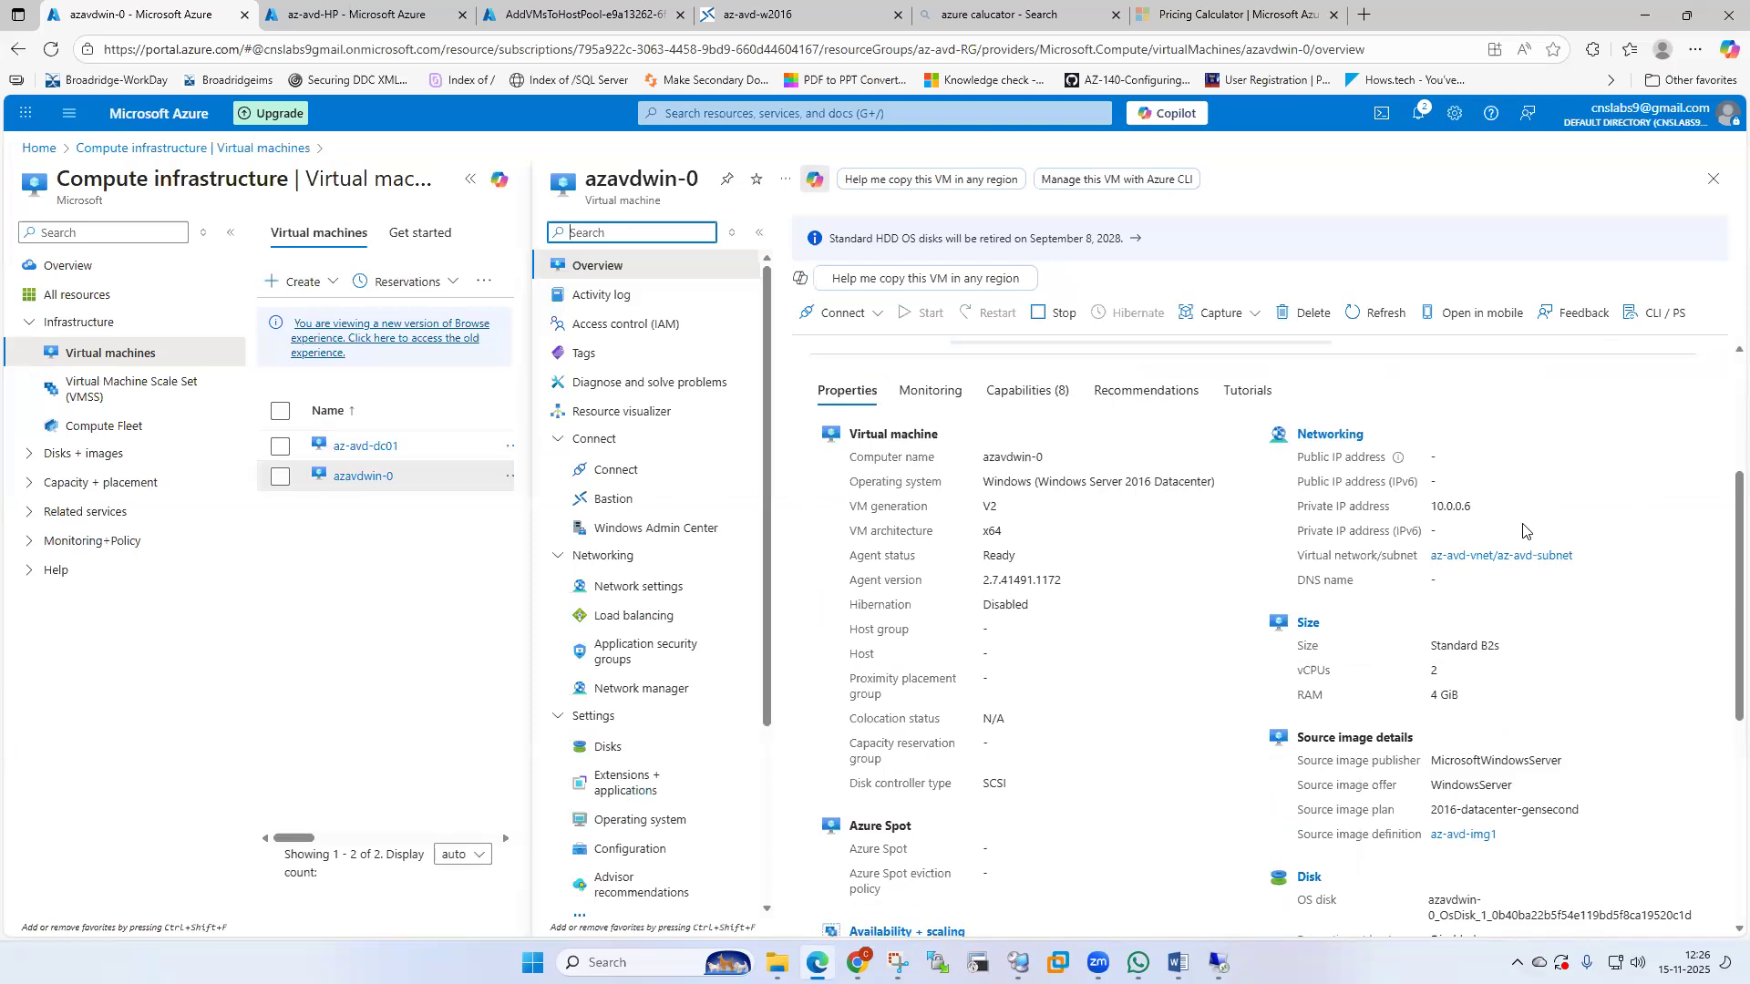
scroll(1523, 530, "down", 2)
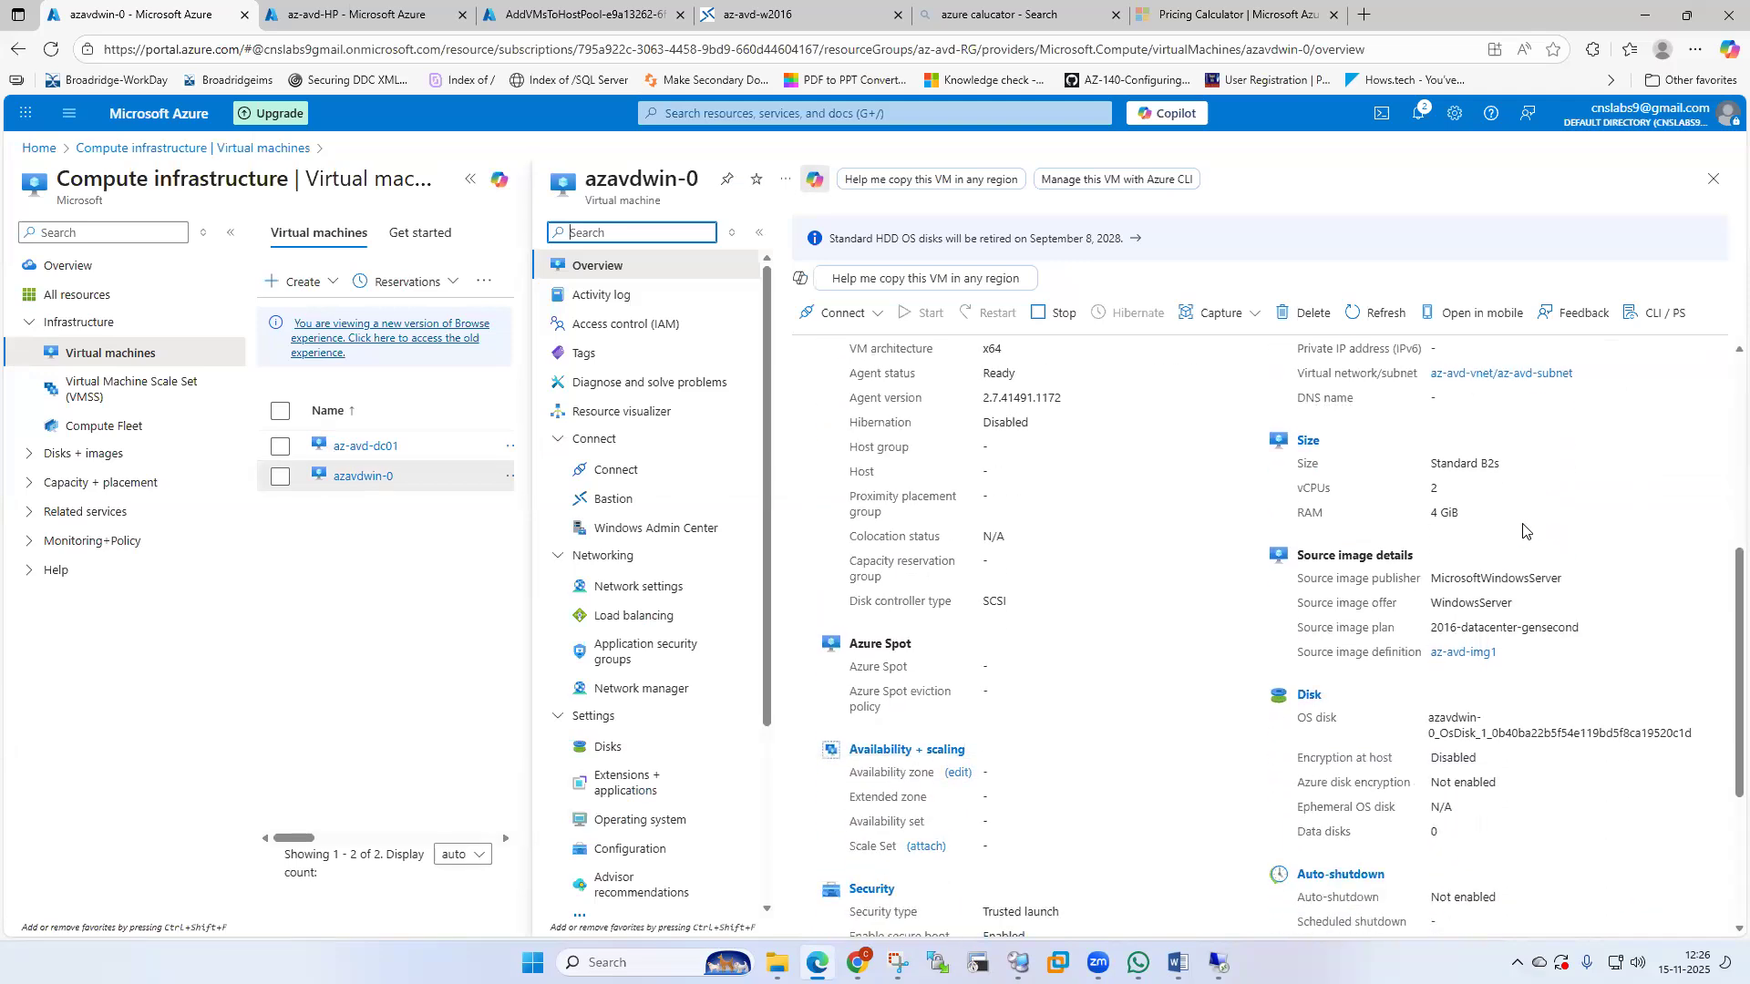
scroll(1523, 530, "down", 3)
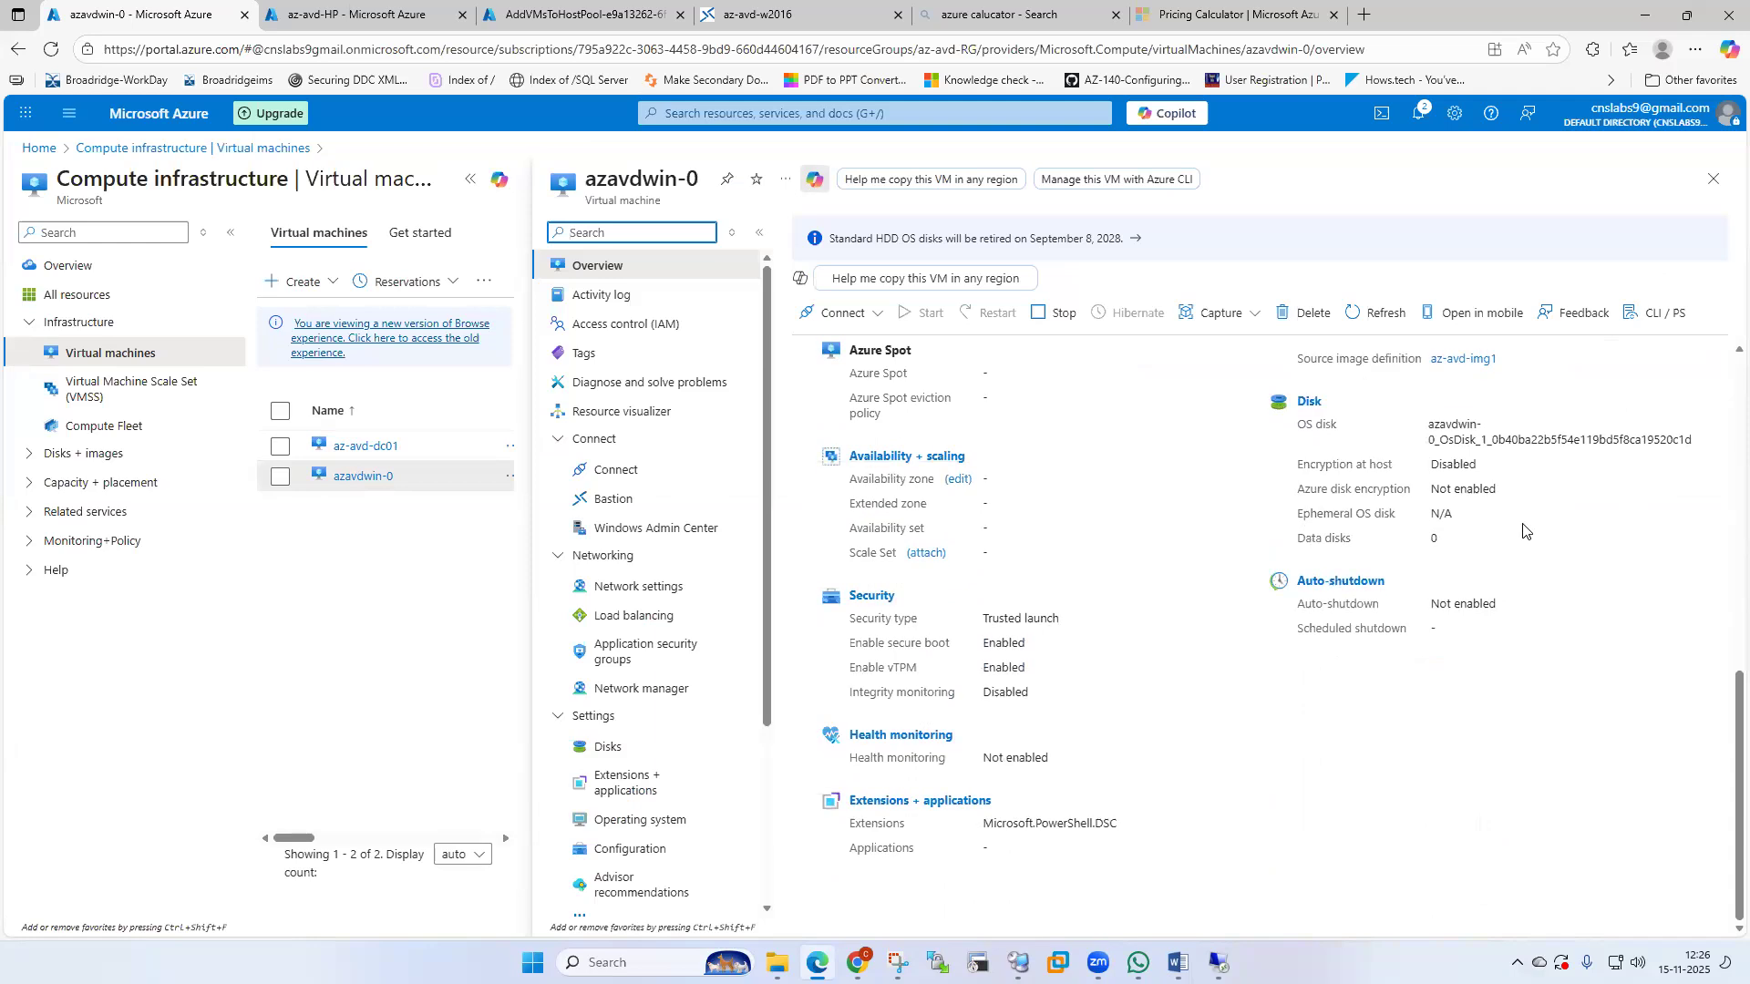
scroll(1522, 531, "up", 6)
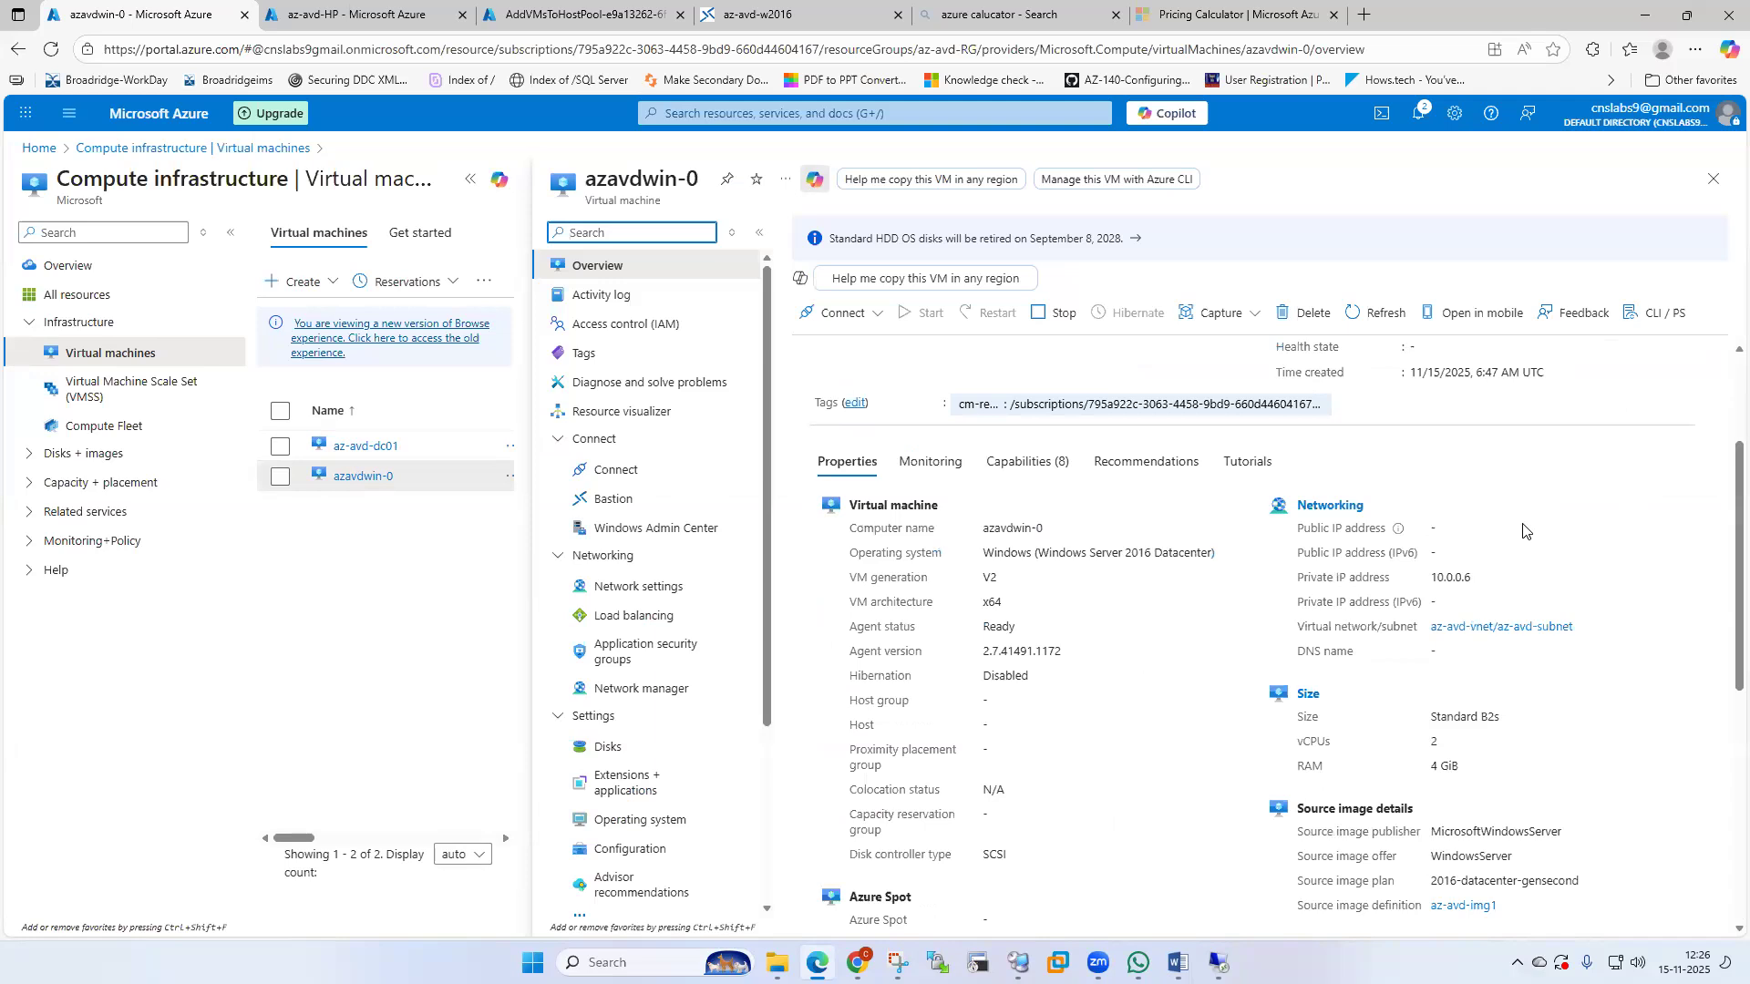
scroll(1523, 531, "up", 2)
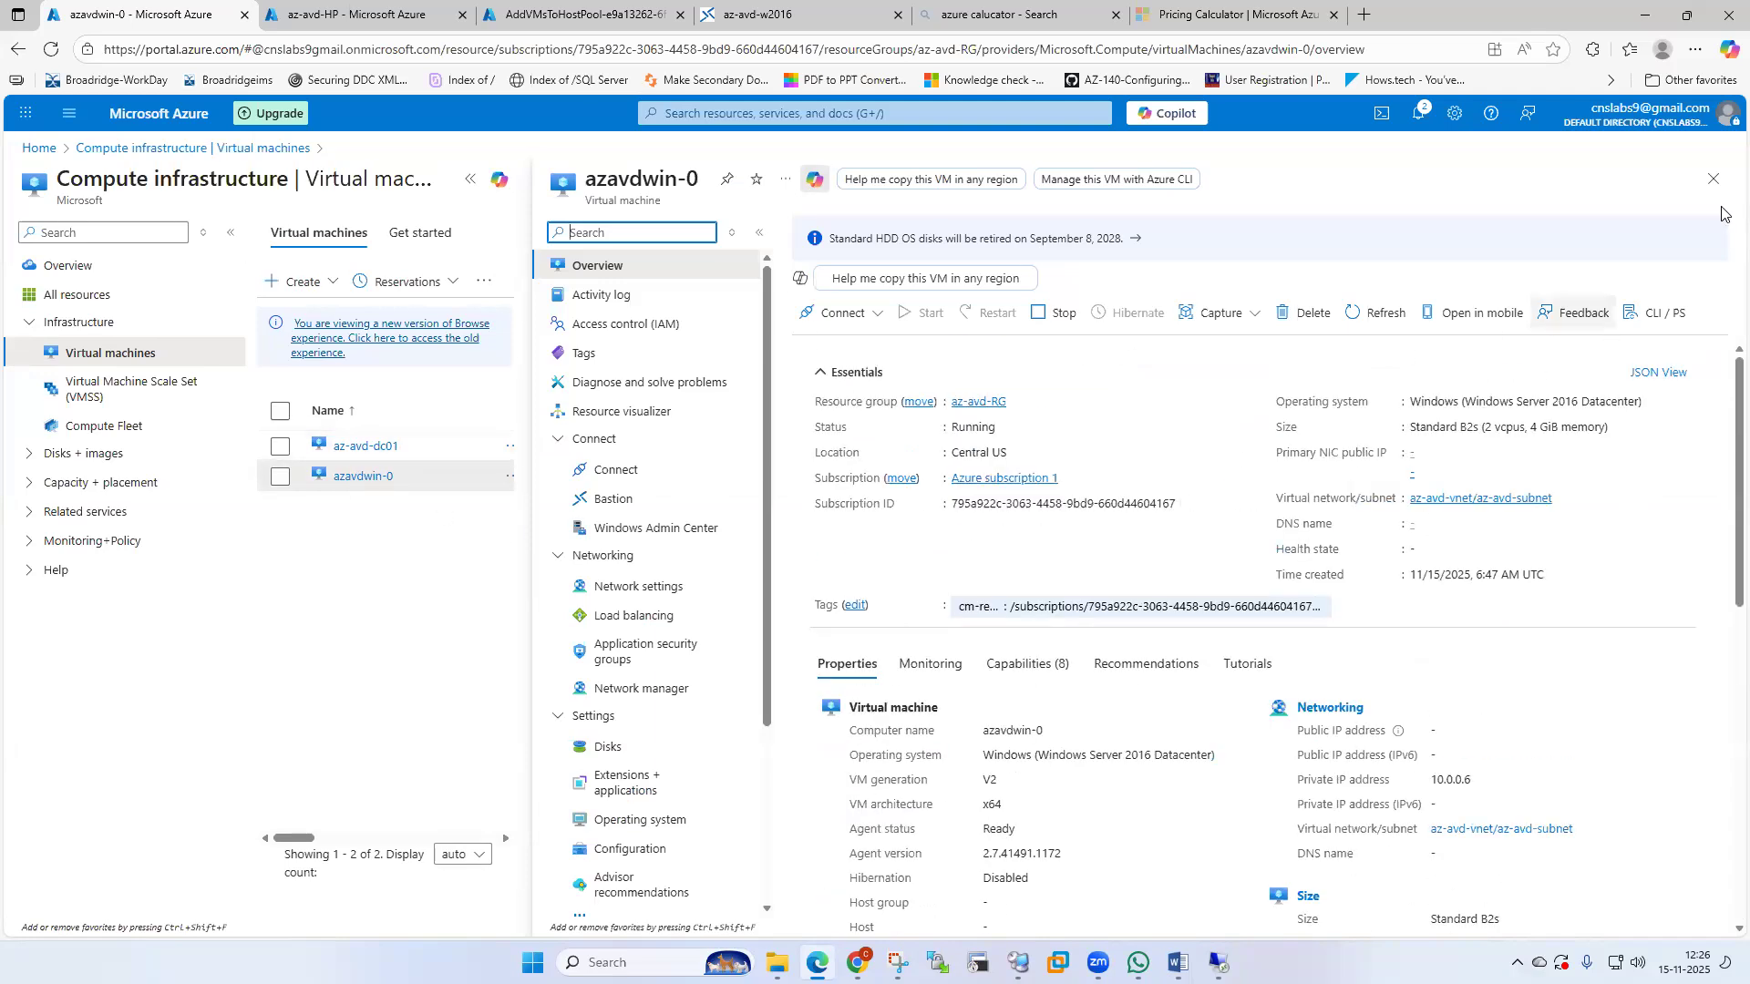
left_click(1714, 180)
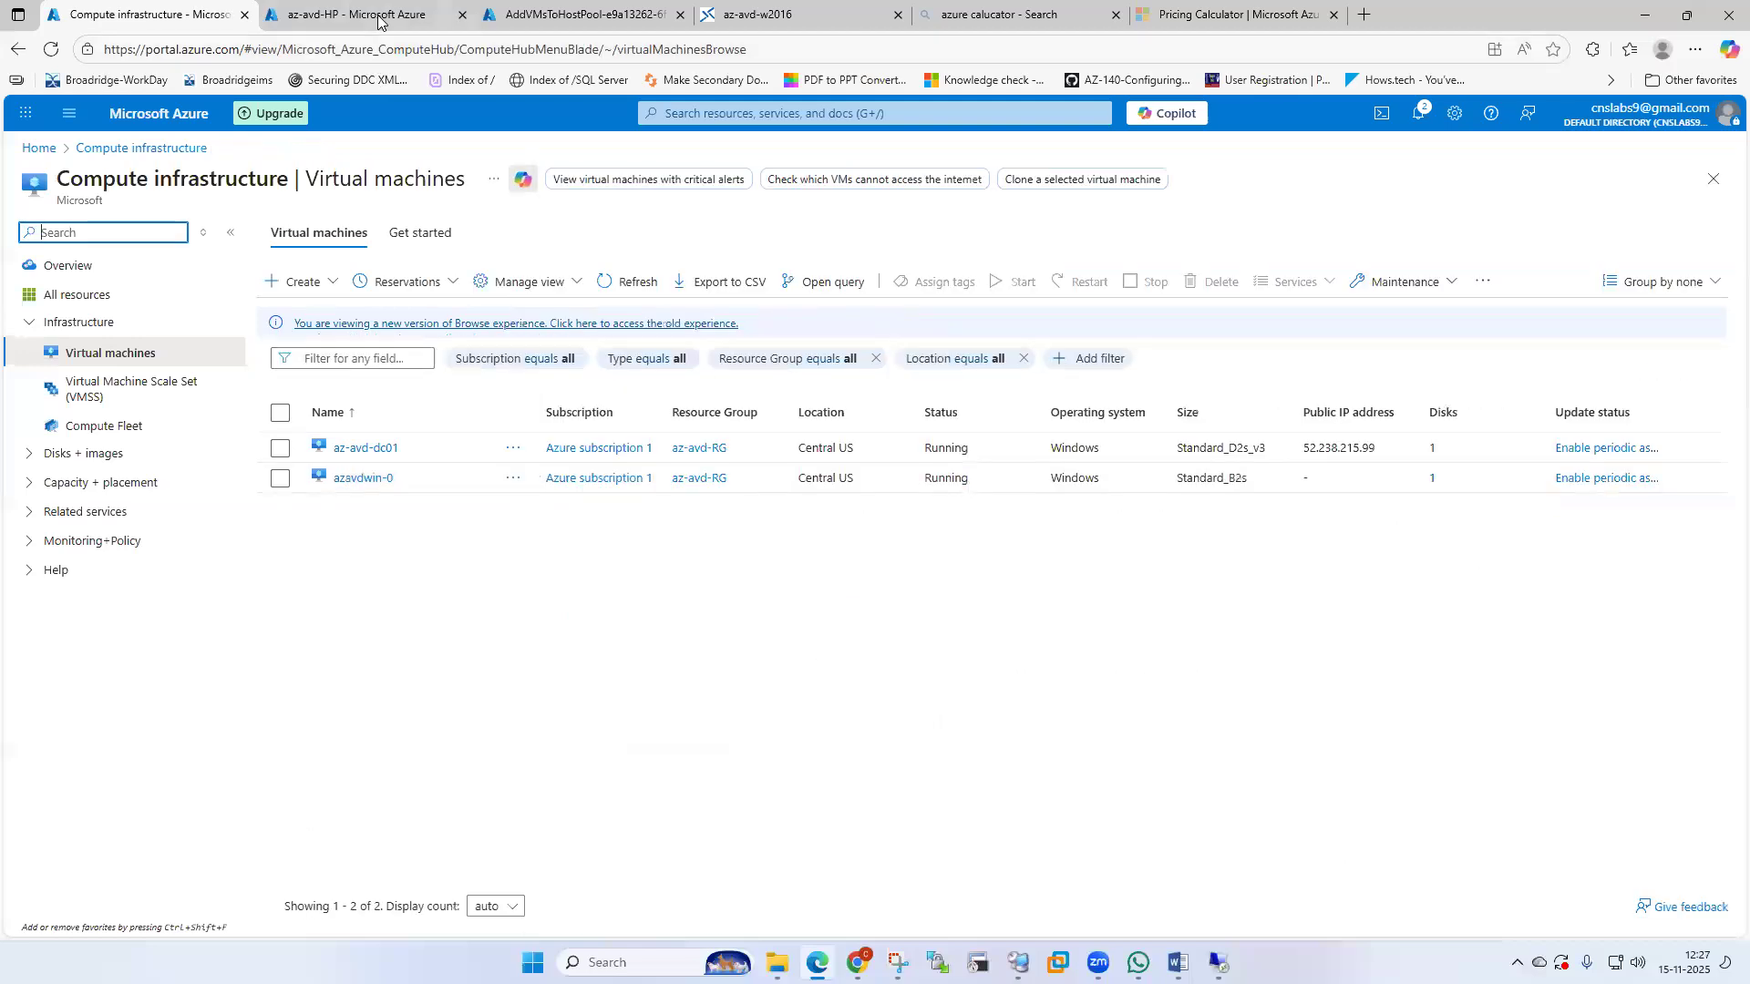
Switch back to the AddVMsToHostPool deployment tab to check its in-progress status.
left_click(378, 17)
left_click(600, 15)
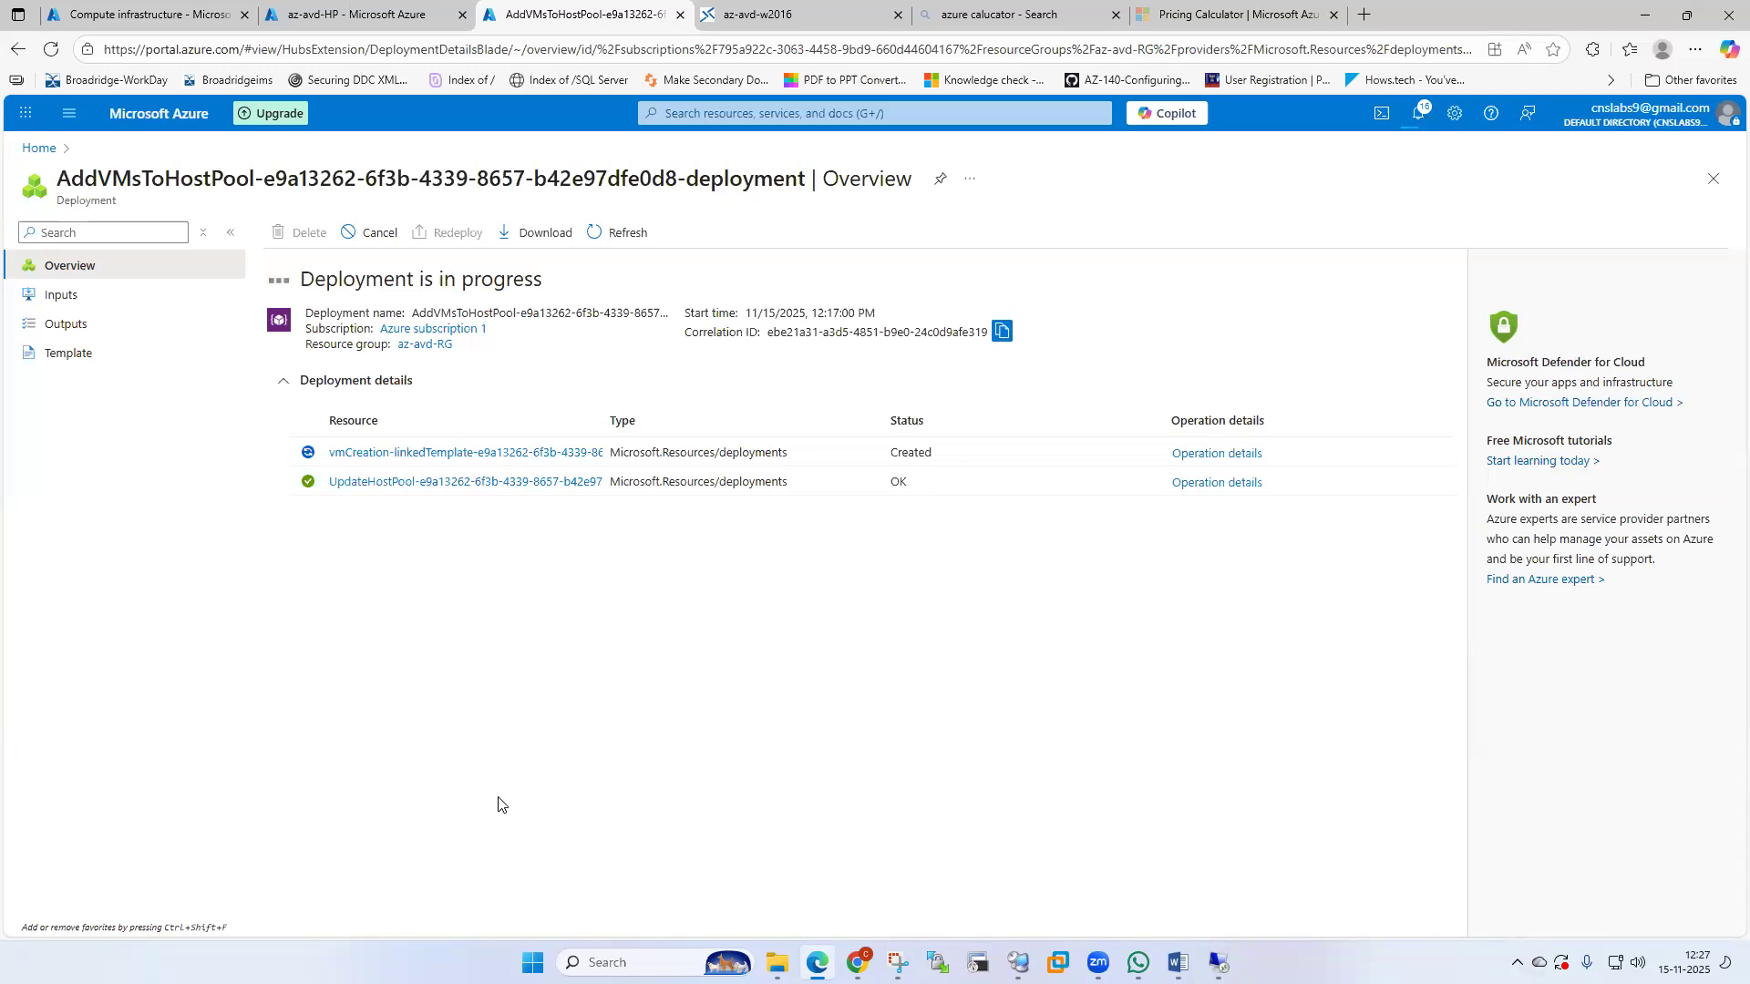
Refresh the az-avd-HP host pool's machine and session counts, then check deployment progress.
left_click(348, 30)
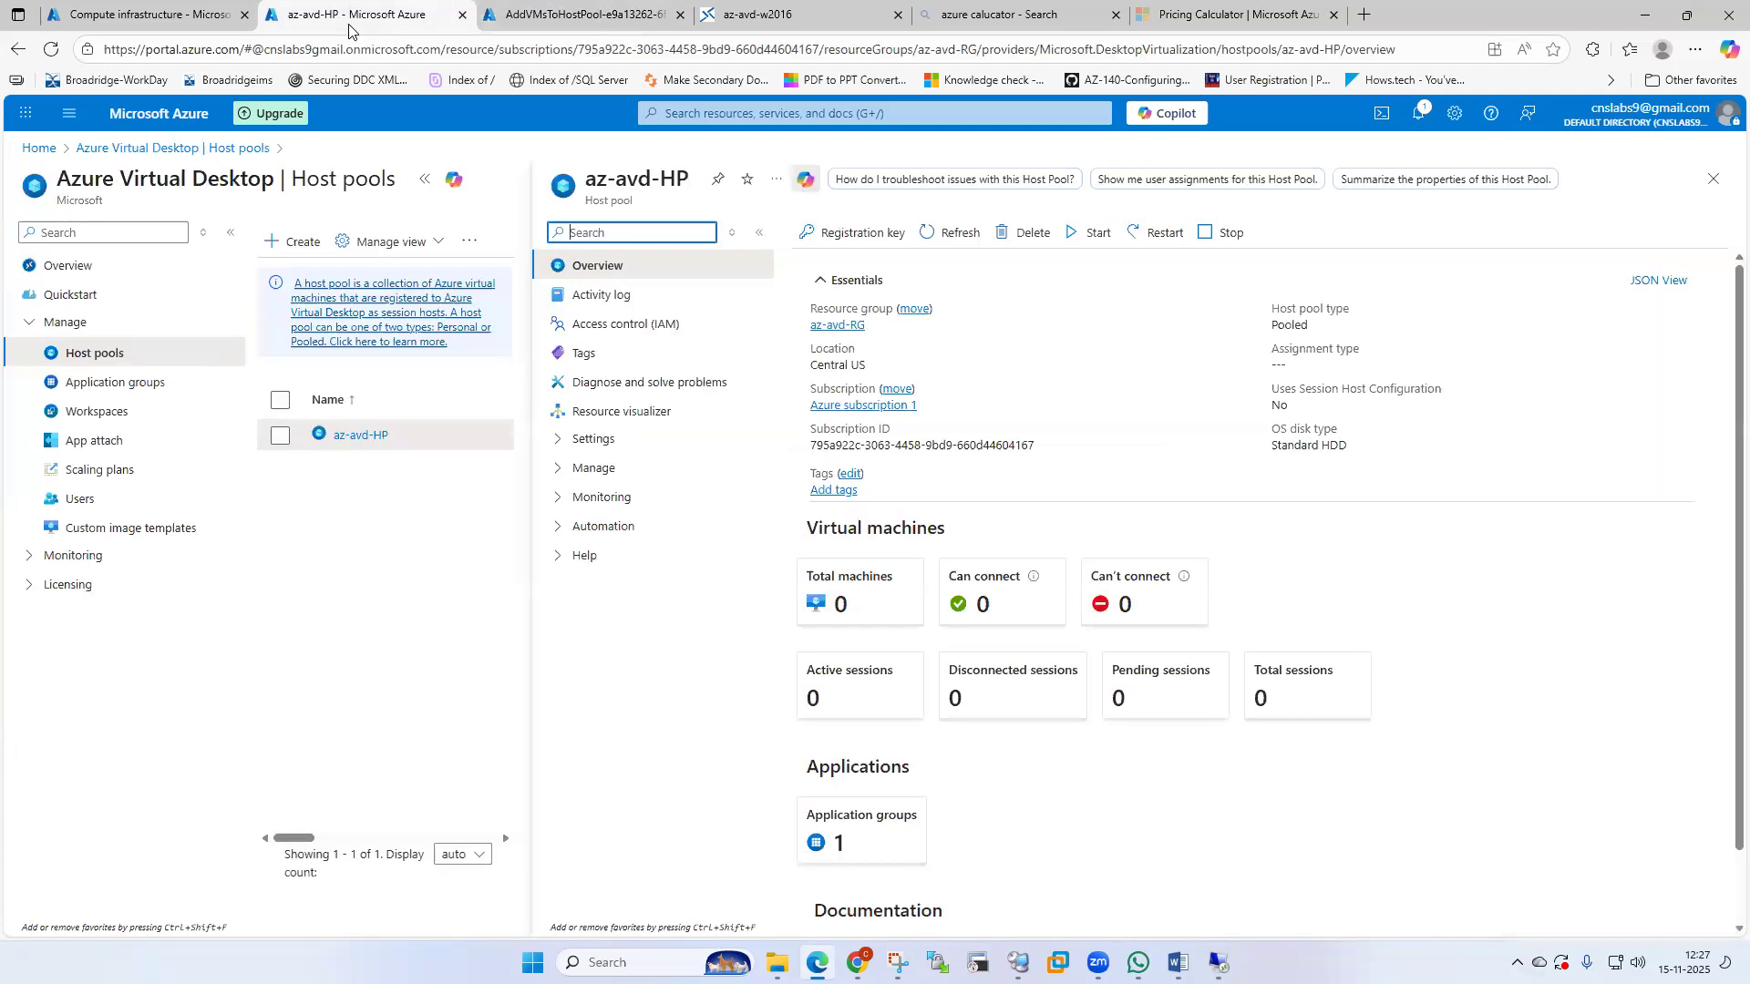
left_click(949, 233)
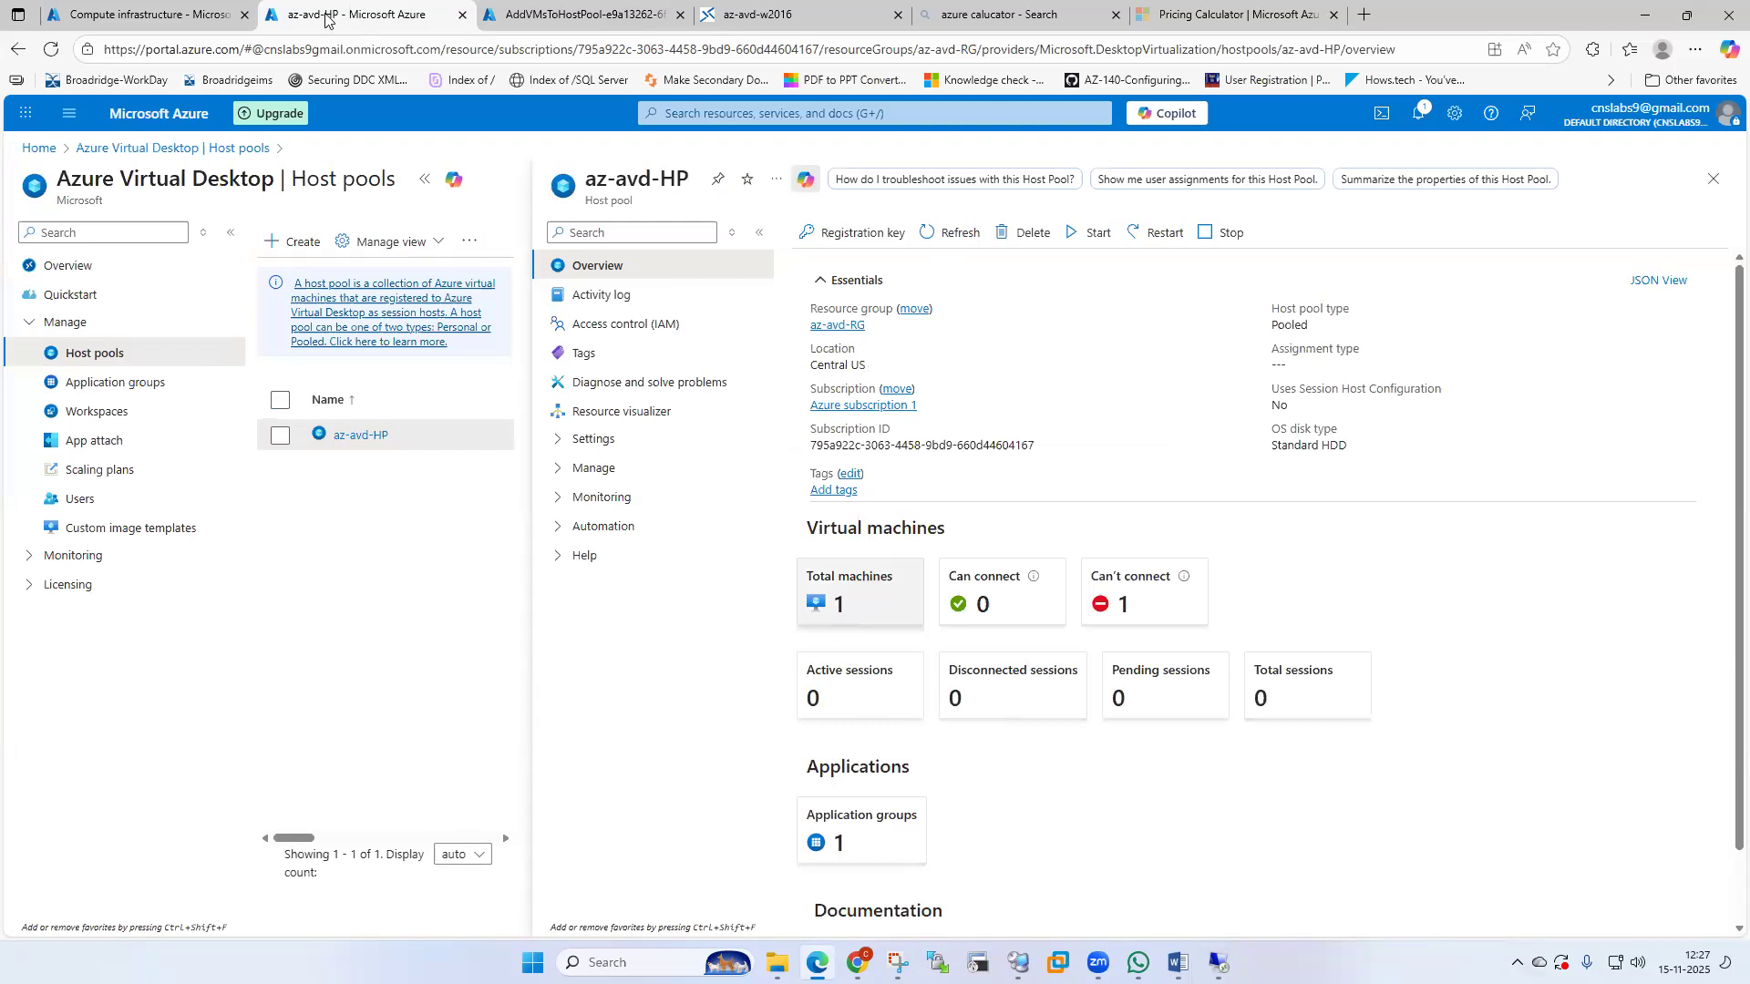
left_click(532, 16)
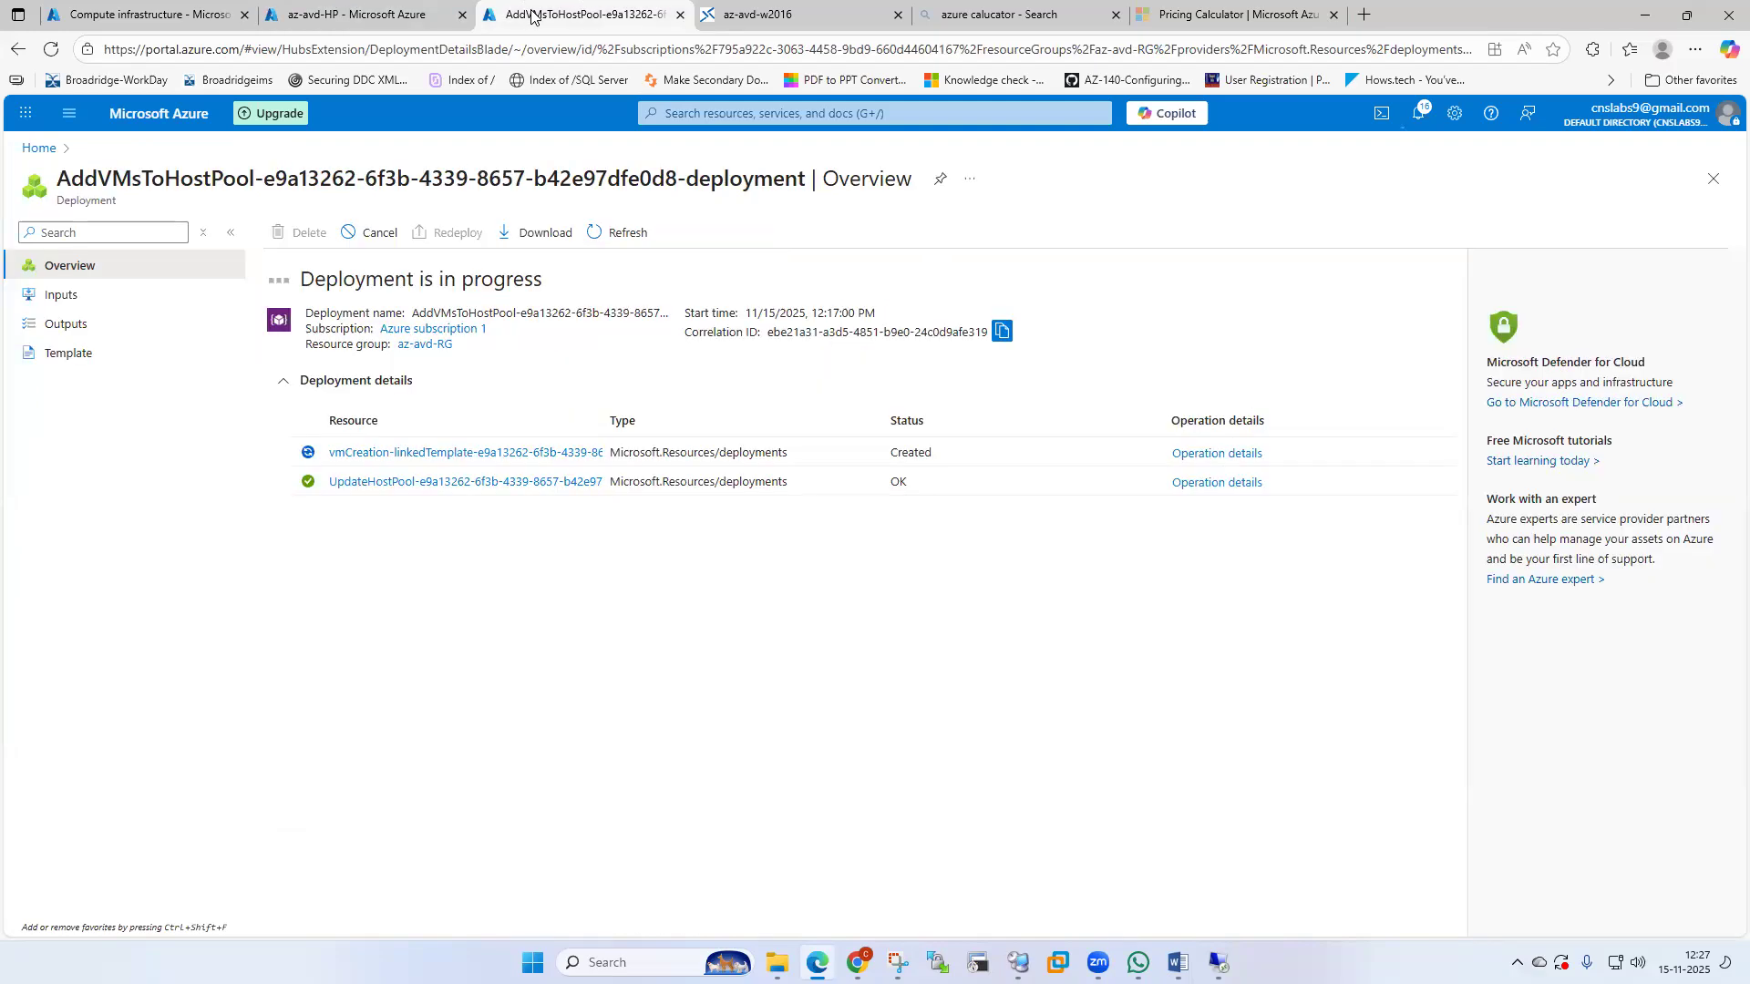
Confirm azavdwin-0 appears Running in az-avd-HP's Session hosts, then return to the deployment overview.
left_click(364, 15)
left_click(850, 580)
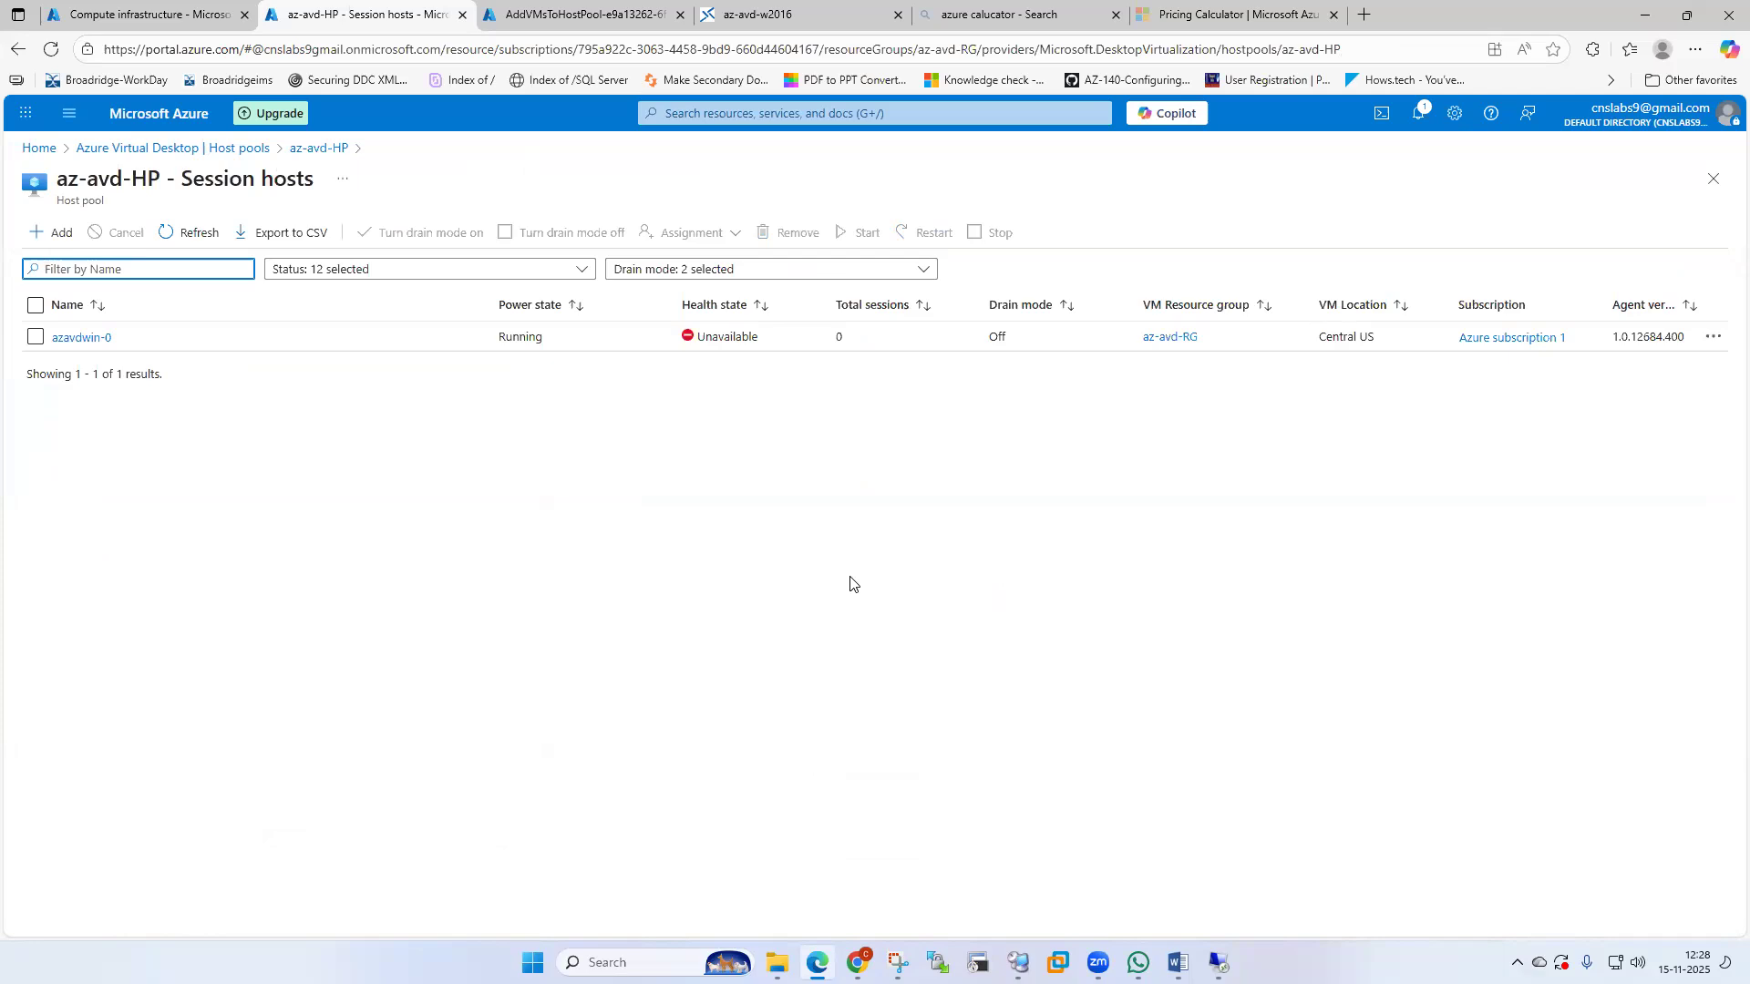
left_click(574, 18)
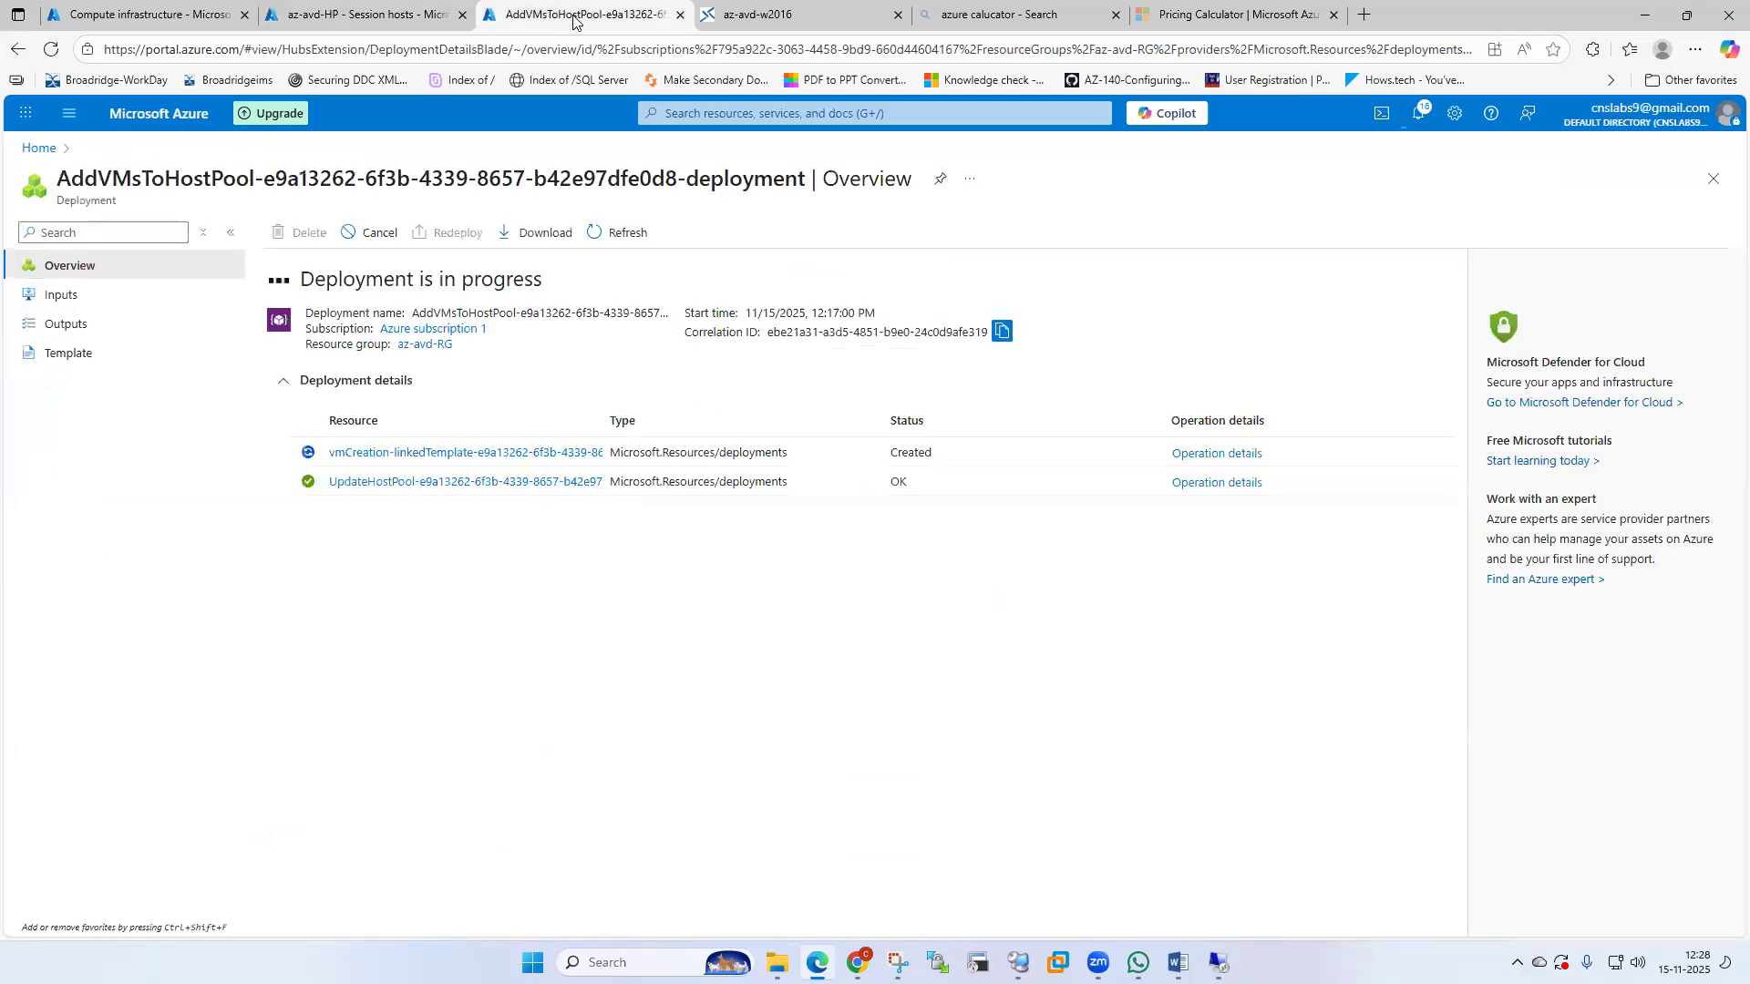